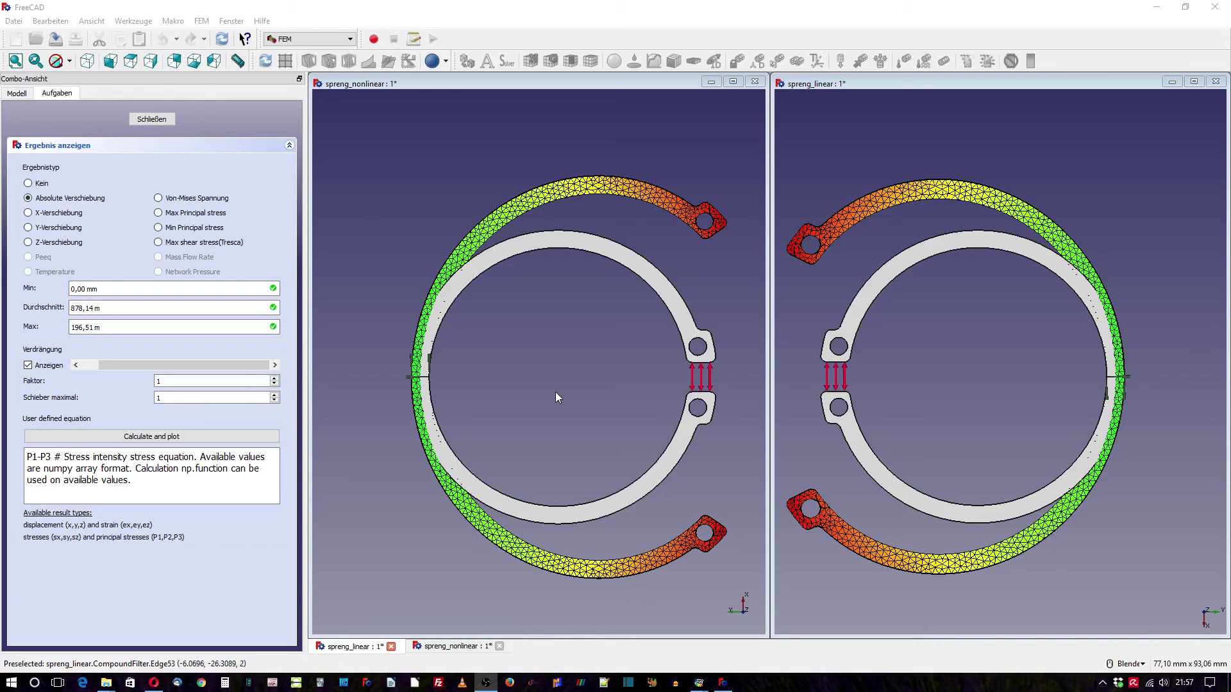
Step: Adjust the deformation display scale and check the FreeCAD version information
{"action": "left_click_drag", "start_coordinate": [192, 365], "coordinate": [239, 370]}
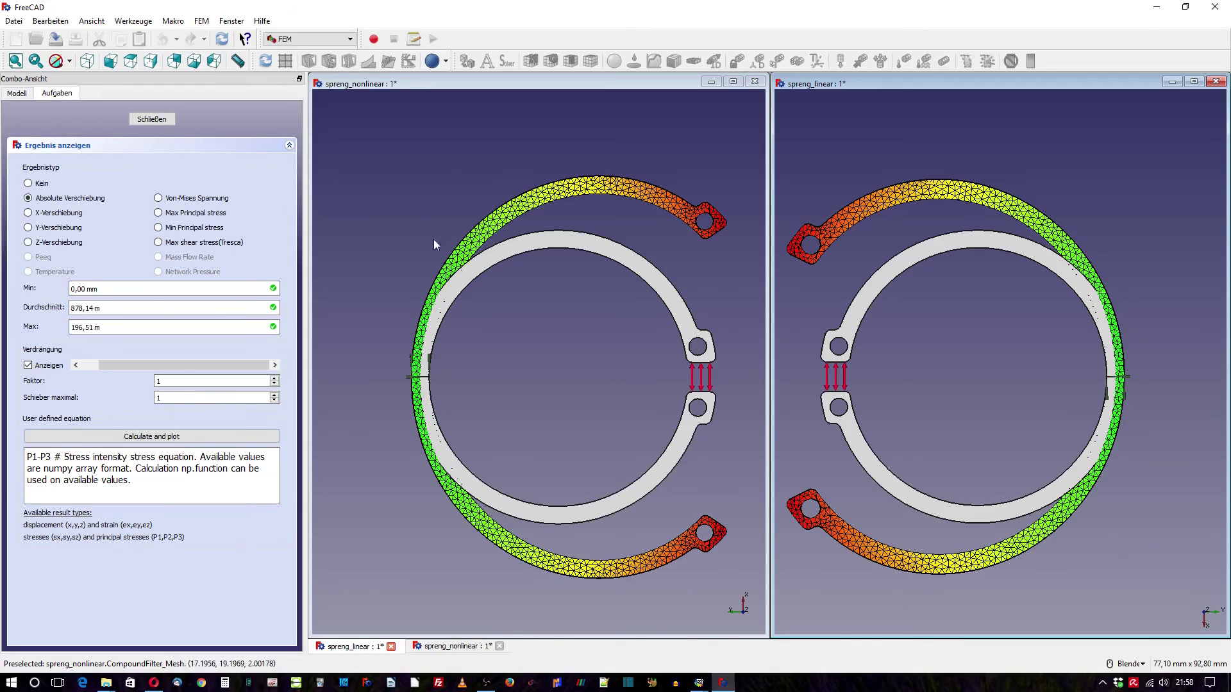
{"action": "left_click", "coordinate": [262, 21]}
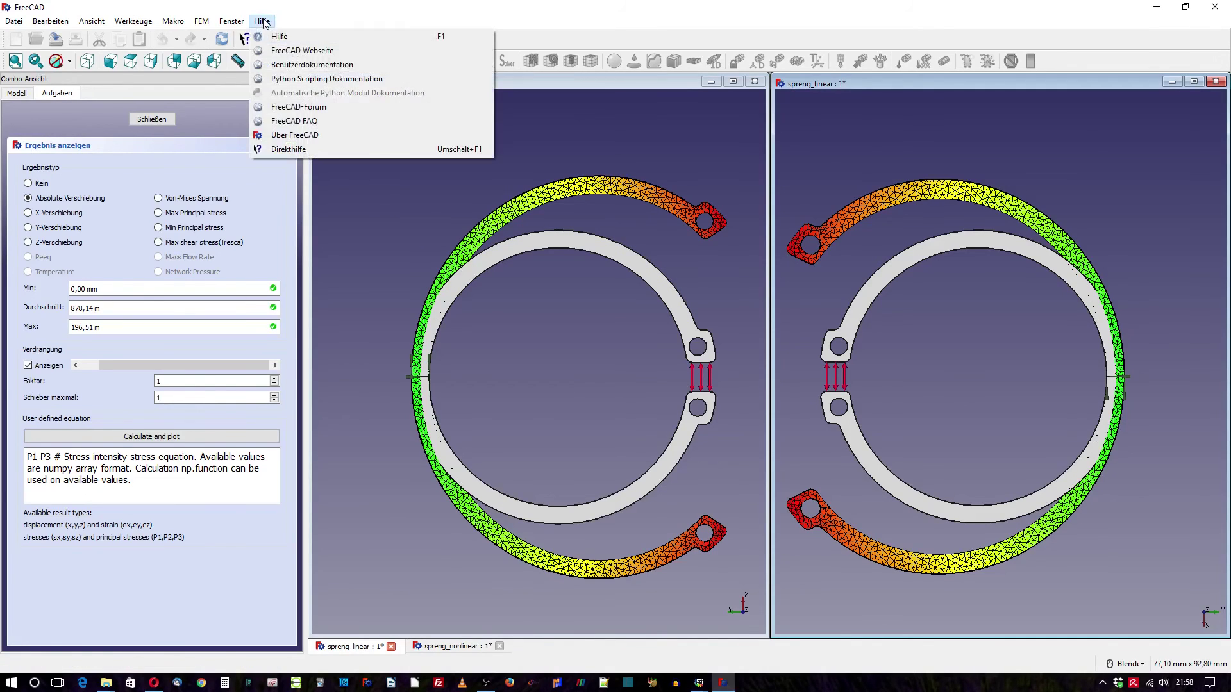
{"action": "left_click", "coordinate": [300, 136]}
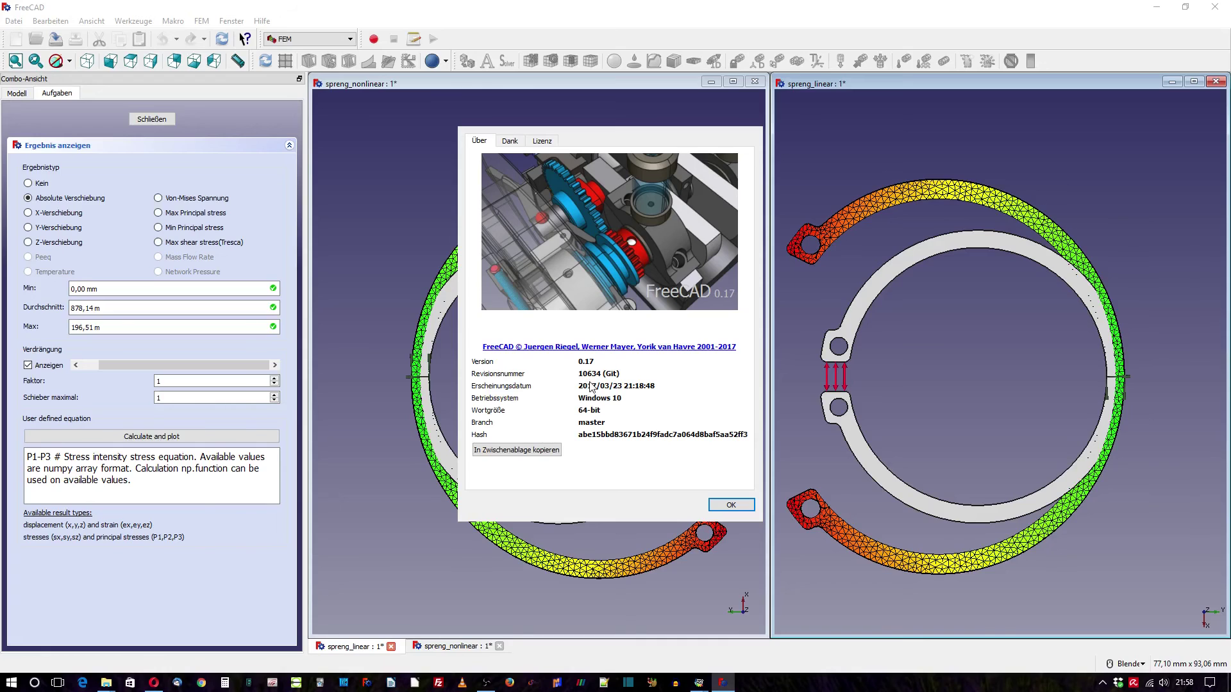
{"action": "left_click", "coordinate": [730, 505]}
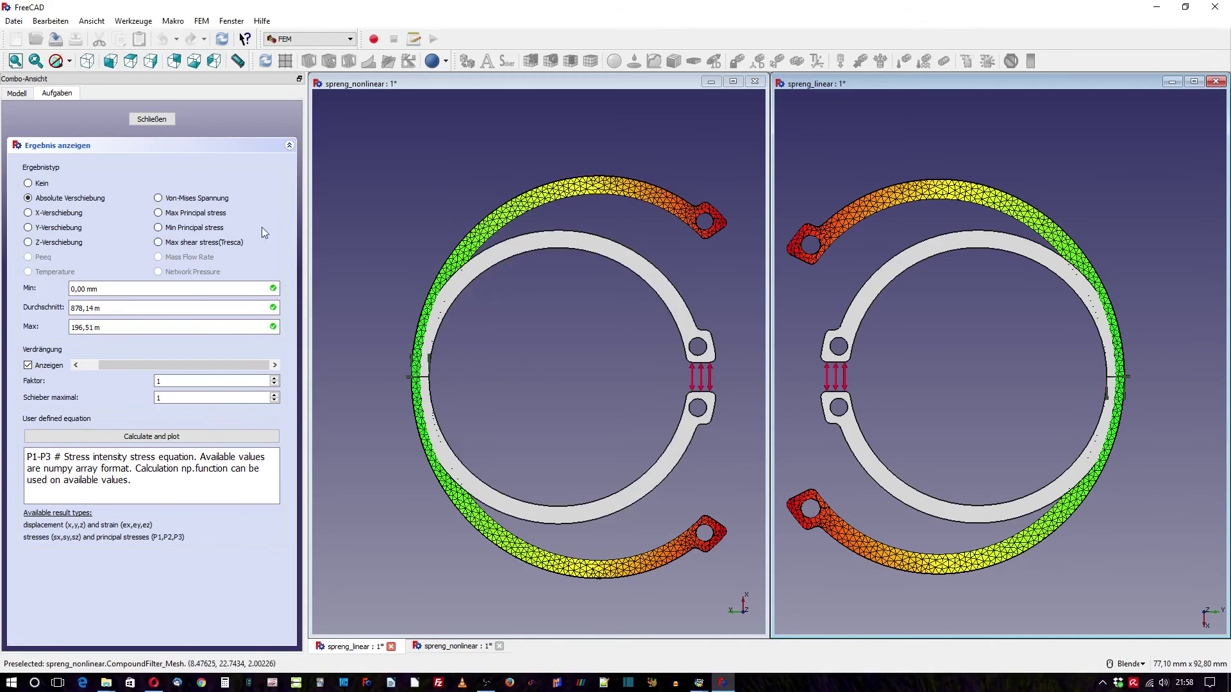
Step: Leave the result display and close the spreng_linear and spreng_nonlinear documents
{"action": "left_click", "coordinate": [151, 119]}
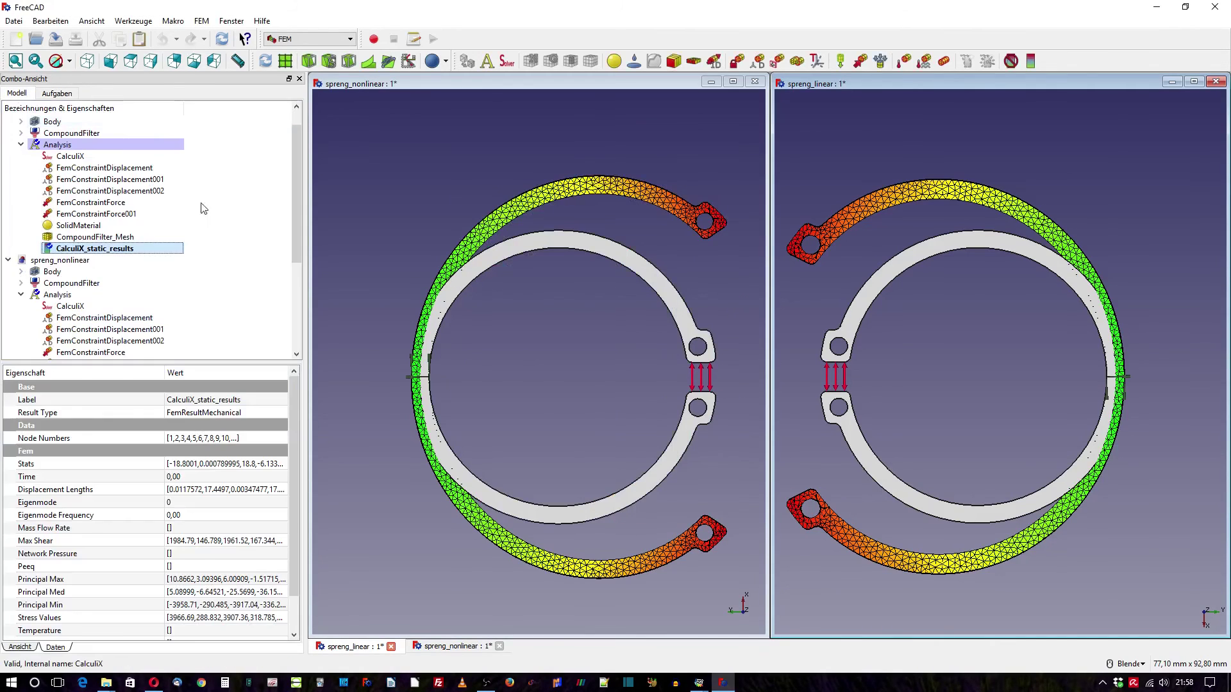
{"action": "left_click", "coordinate": [391, 646]}
{"action": "left_click", "coordinate": [640, 370]}
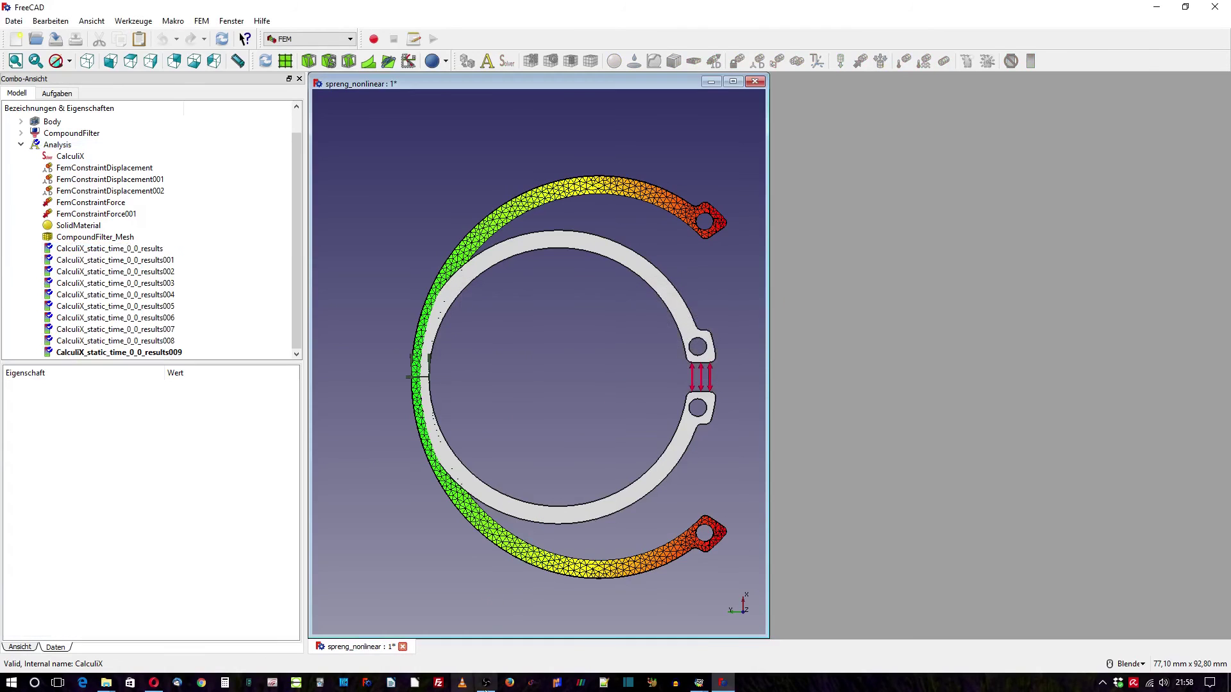
{"action": "left_click", "coordinate": [402, 647]}
{"action": "left_click", "coordinate": [642, 371]}
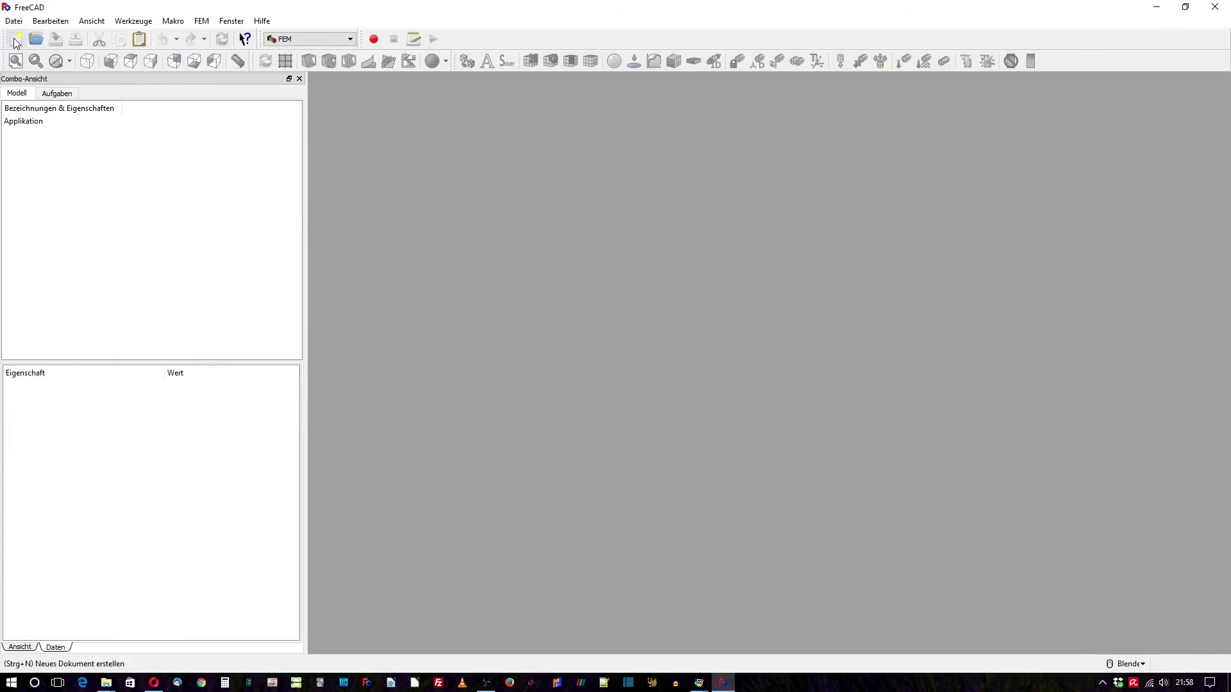
Step: Create a new Part Design document with a body and a sketch on XY_Plane
{"action": "left_click", "coordinate": [16, 39]}
{"action": "left_click", "coordinate": [299, 39]}
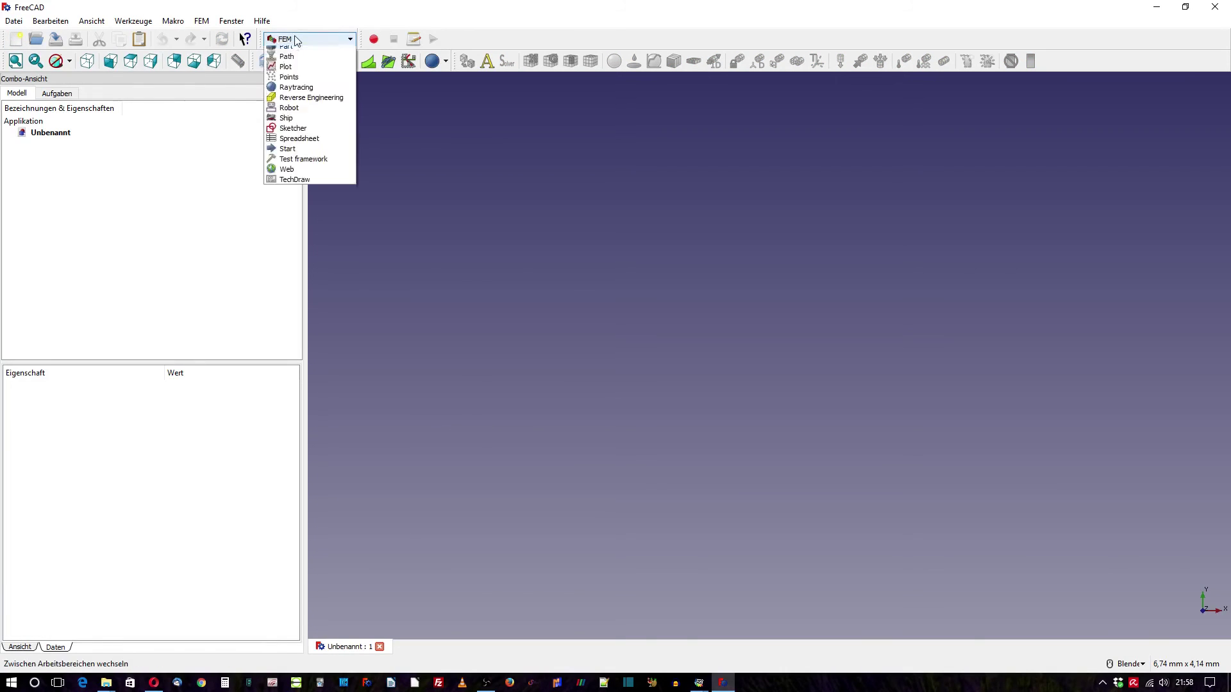
{"action": "left_click", "coordinate": [323, 156]}
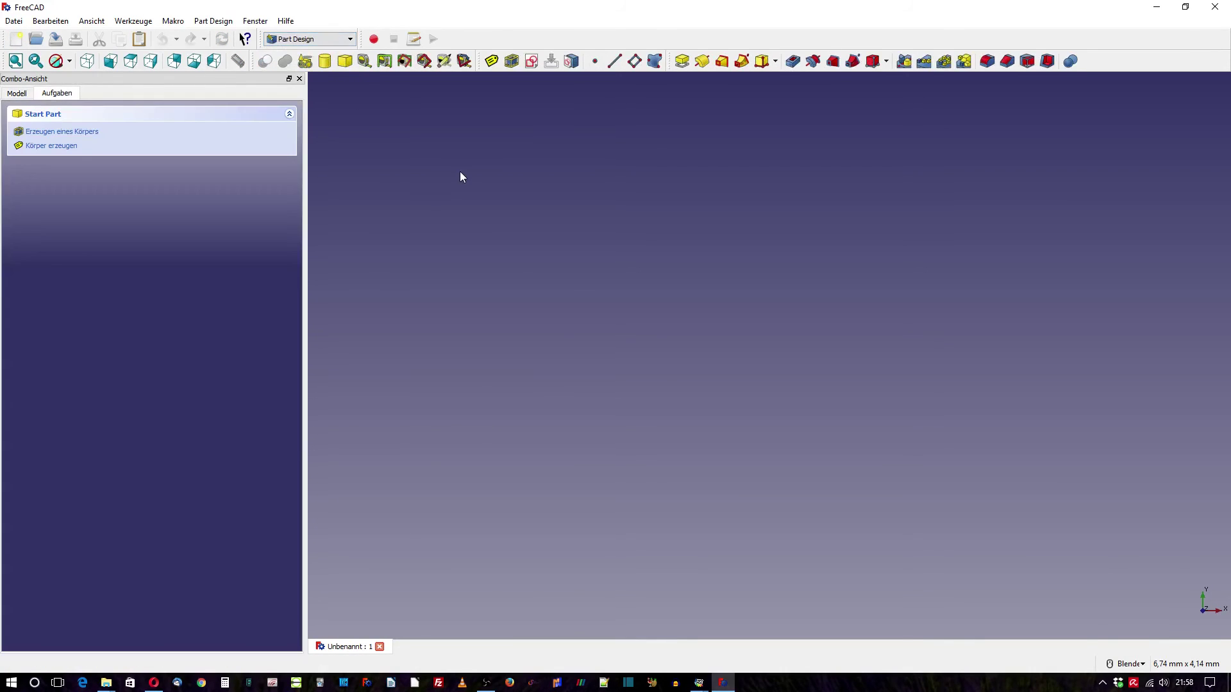
{"action": "left_click", "coordinate": [492, 61]}
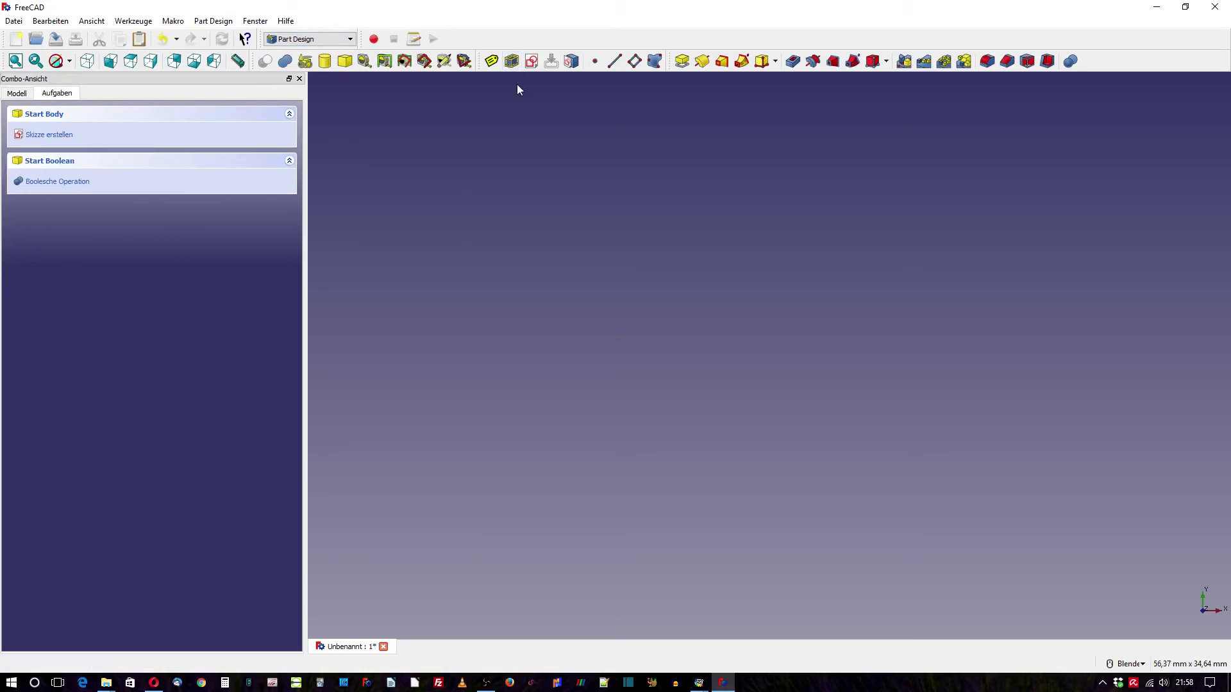
{"action": "left_click", "coordinate": [530, 62]}
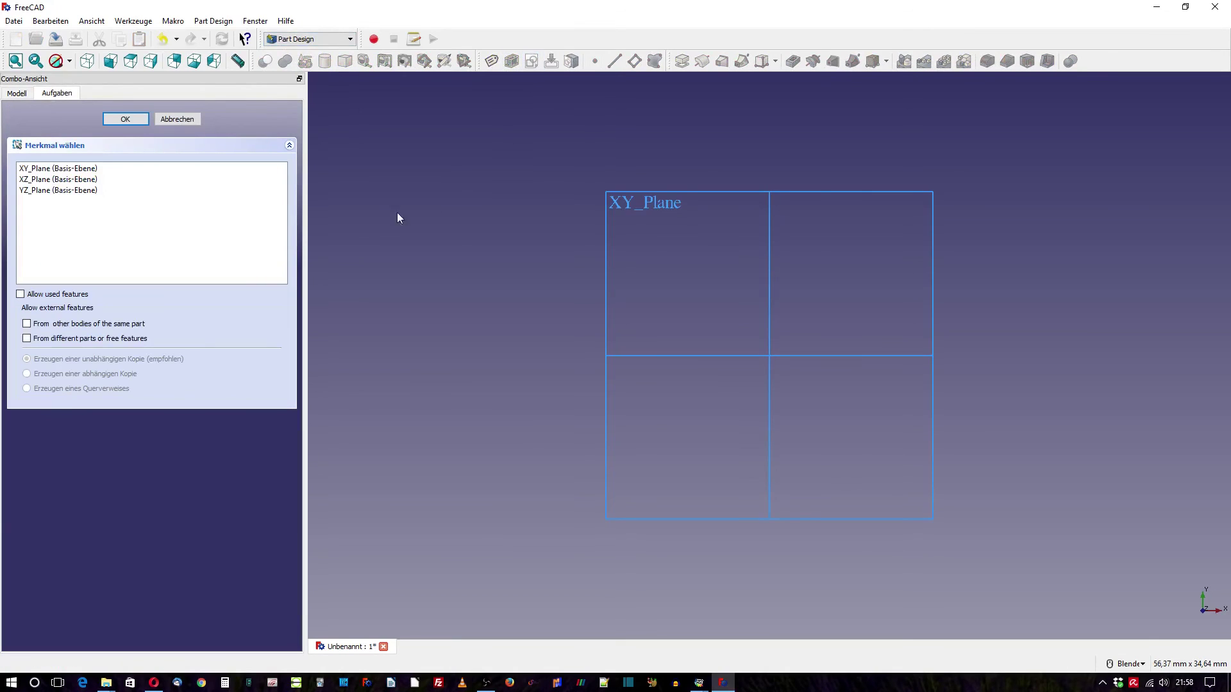
{"action": "left_click", "coordinate": [86, 169]}
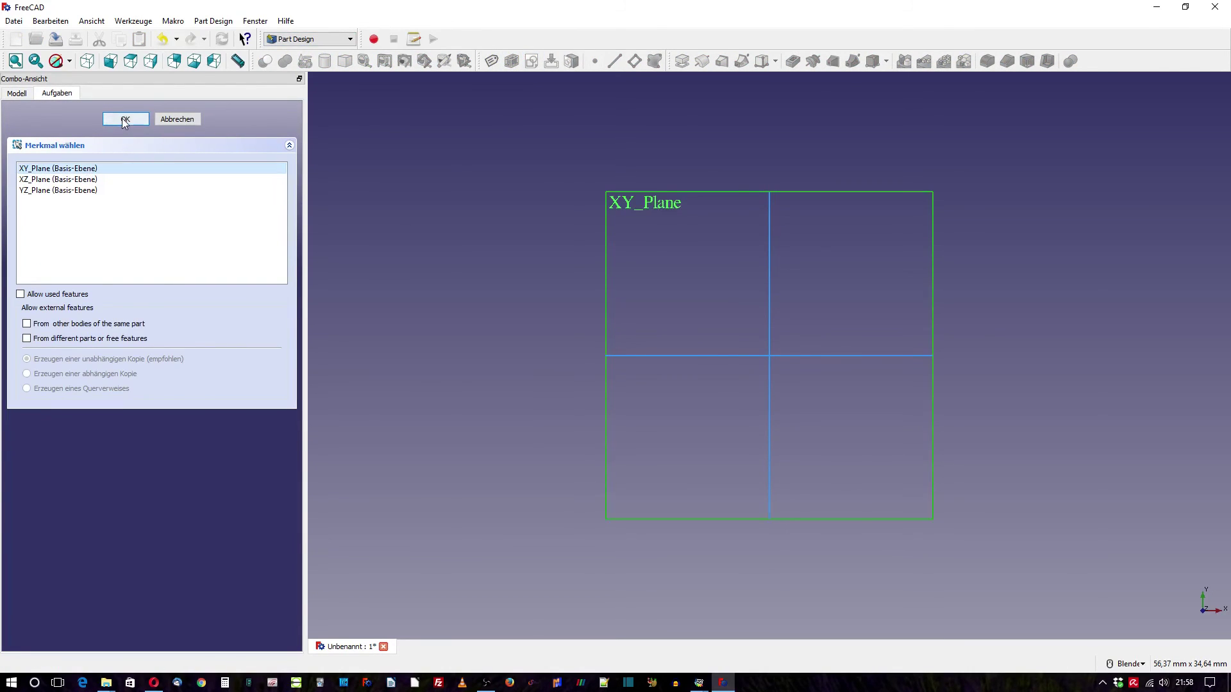
{"action": "left_click", "coordinate": [125, 119]}
{"action": "scroll", "coordinate": [505, 351], "scroll_direction": "down", "scroll_amount": 3}
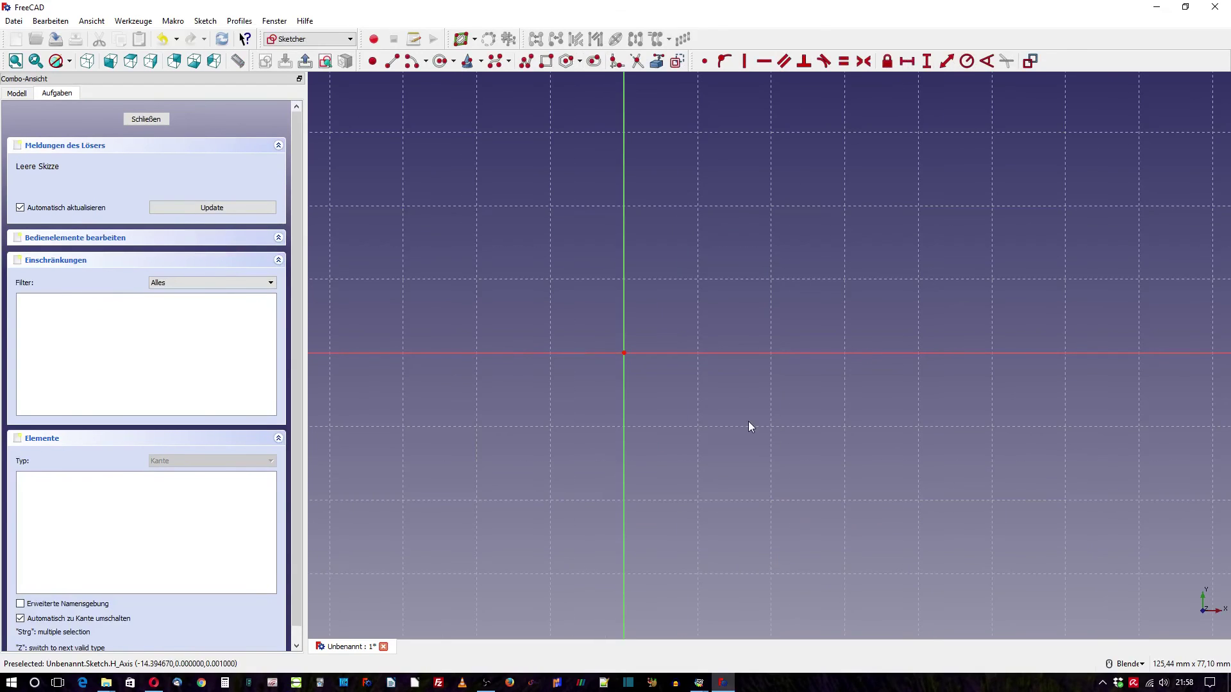
Step: Draw an inner and an outer arc, both centred on the origin
{"action": "scroll", "coordinate": [858, 419], "scroll_direction": "down", "scroll_amount": 2}
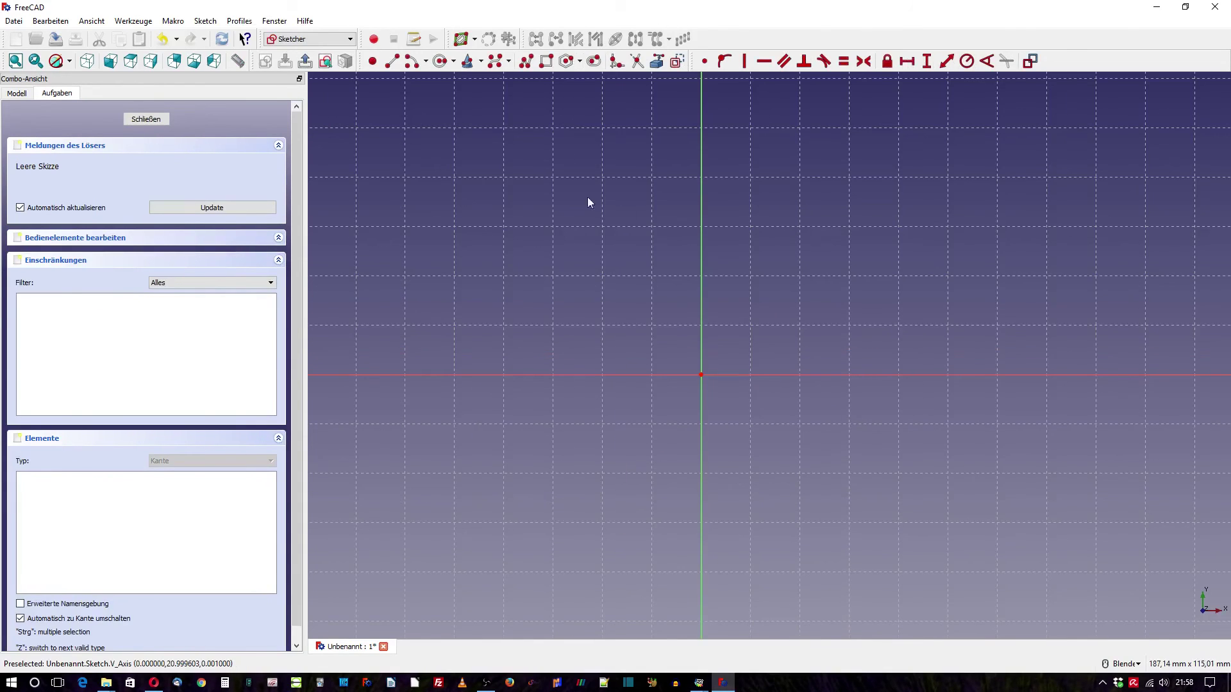
{"action": "left_click", "coordinate": [412, 62]}
{"action": "left_click", "coordinate": [701, 375]}
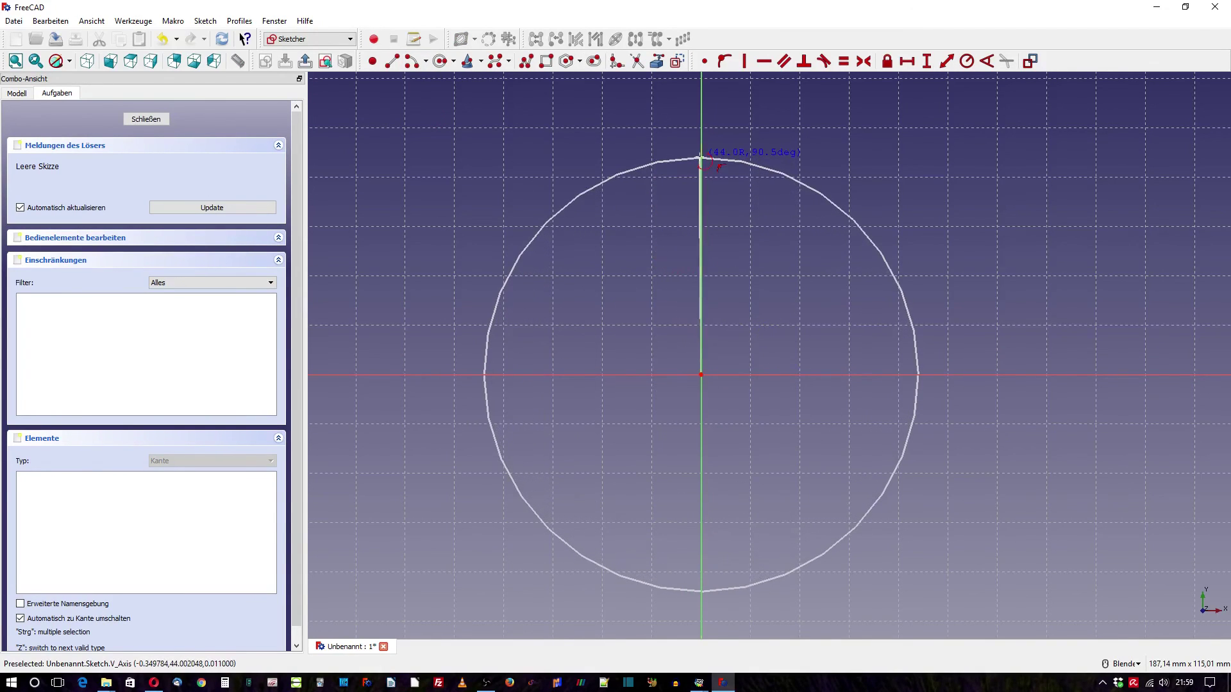
{"action": "left_click", "coordinate": [700, 158]}
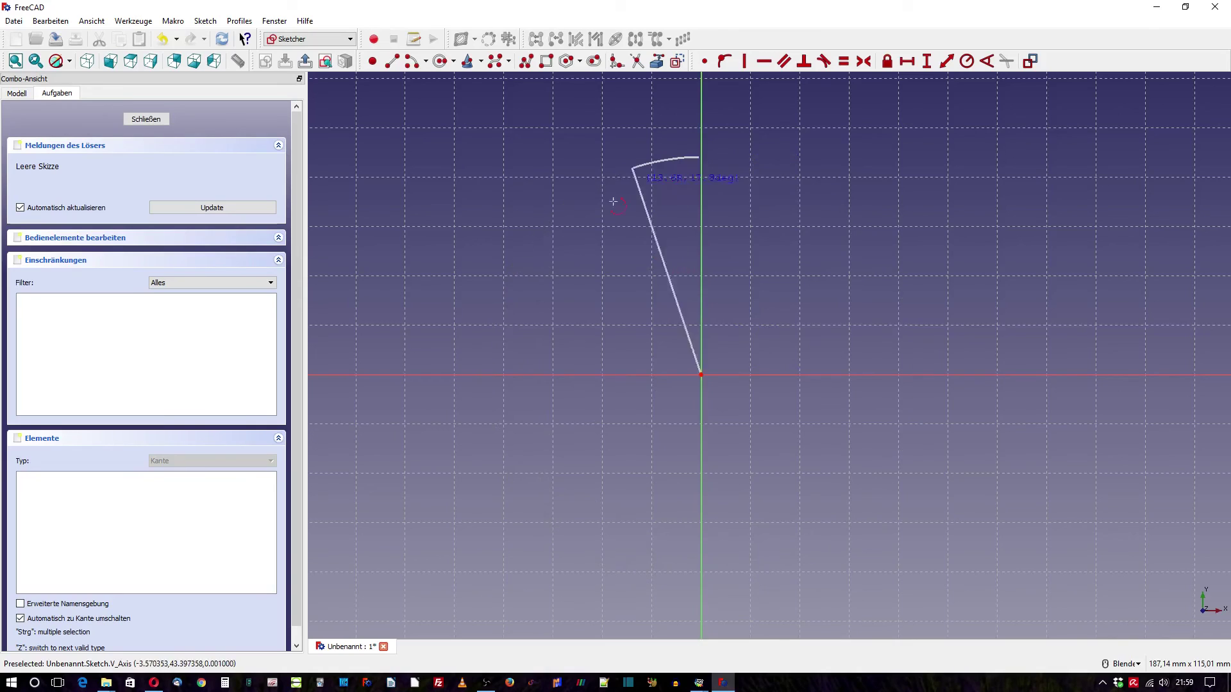
{"action": "left_click", "coordinate": [652, 564]}
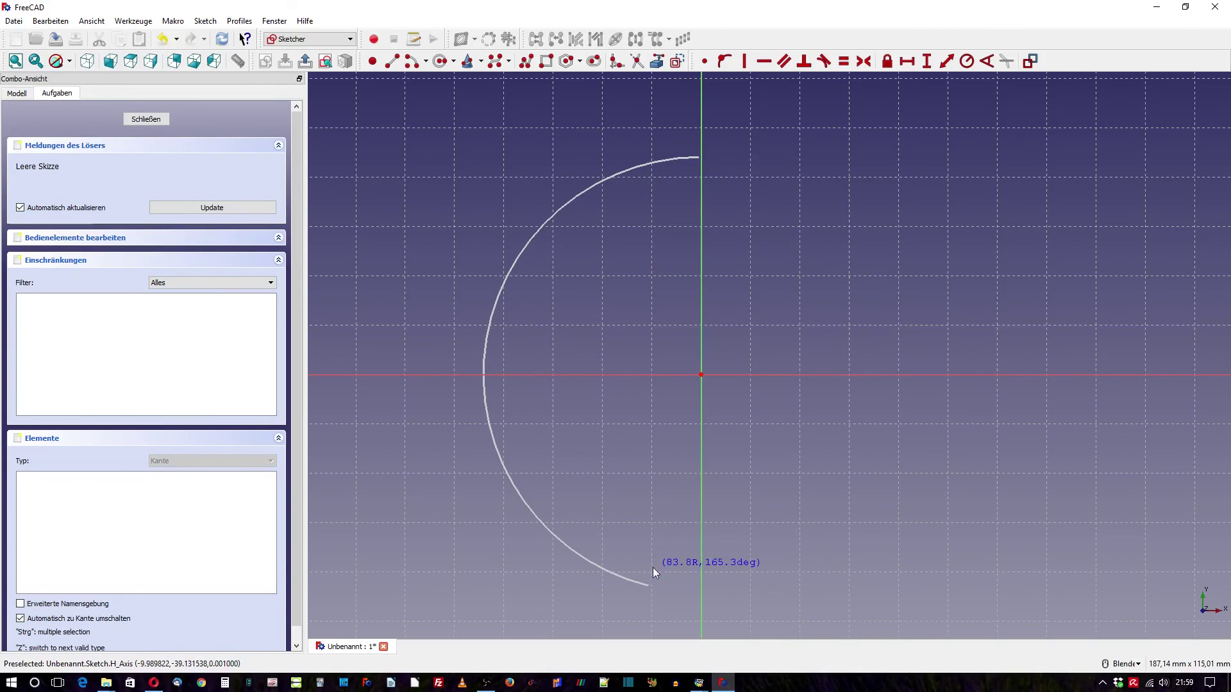
{"action": "left_click", "coordinate": [701, 374]}
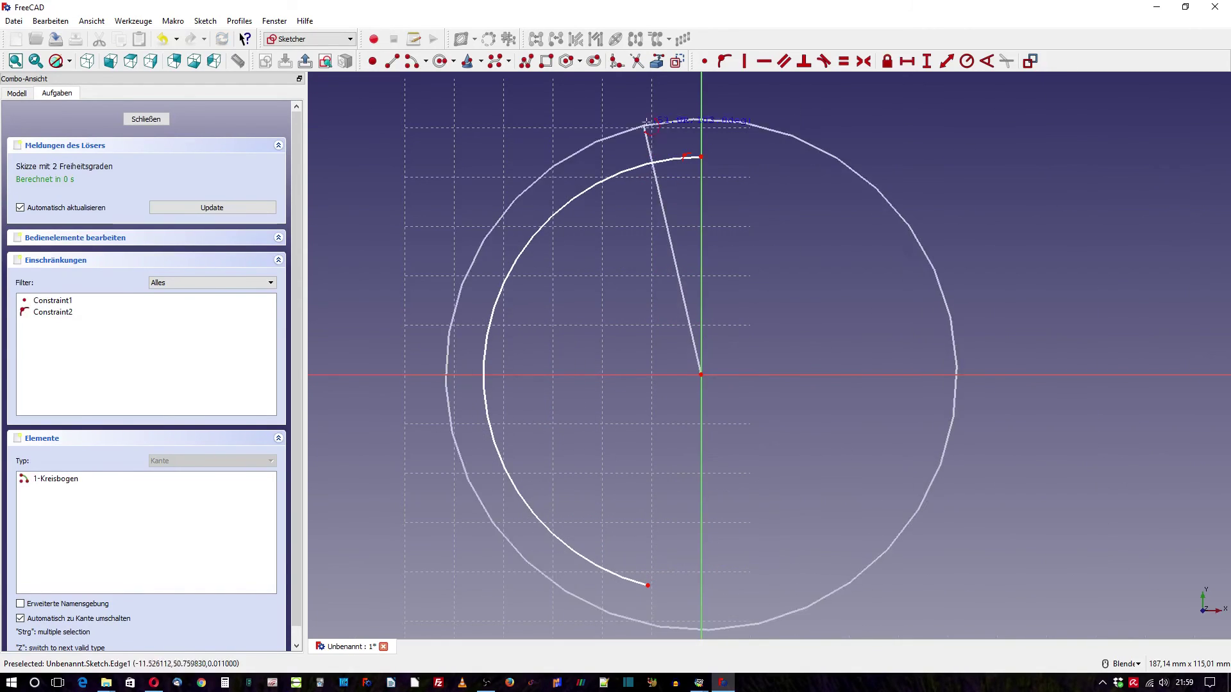
{"action": "left_click", "coordinate": [700, 110]}
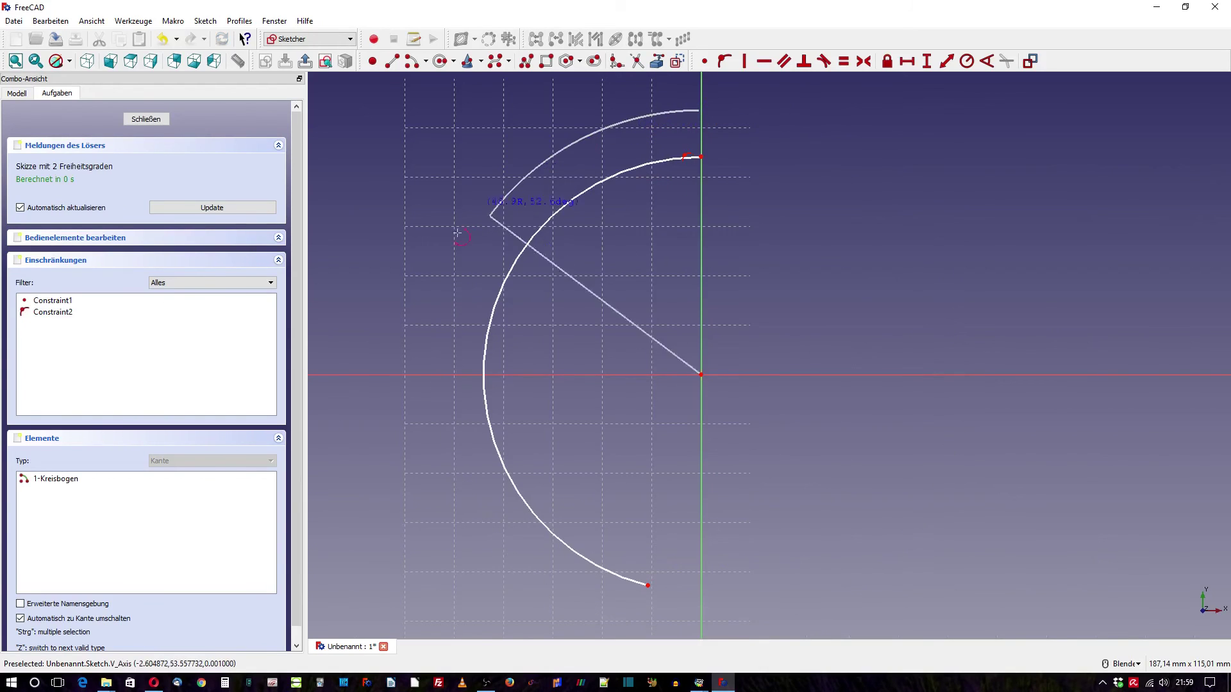
{"action": "left_click", "coordinate": [549, 610]}
Step: Add a short lower arc centred on the origin
{"action": "scroll", "coordinate": [712, 311], "scroll_direction": "down", "scroll_amount": 2}
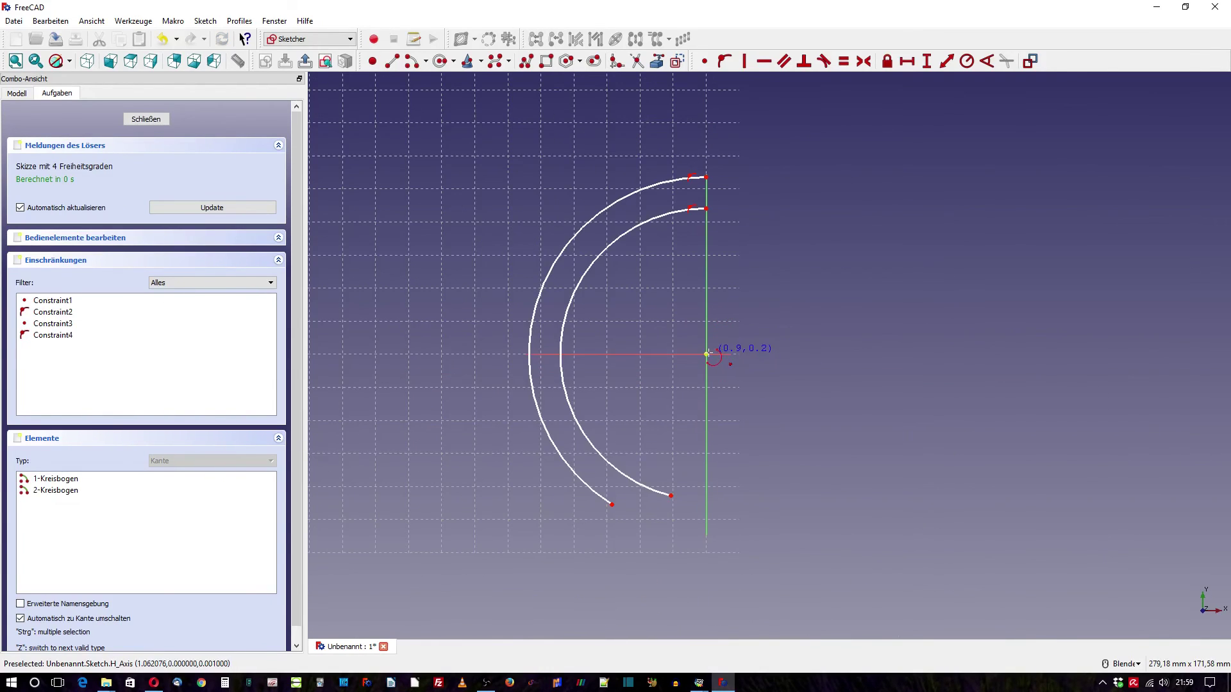
{"action": "left_click", "coordinate": [706, 354]}
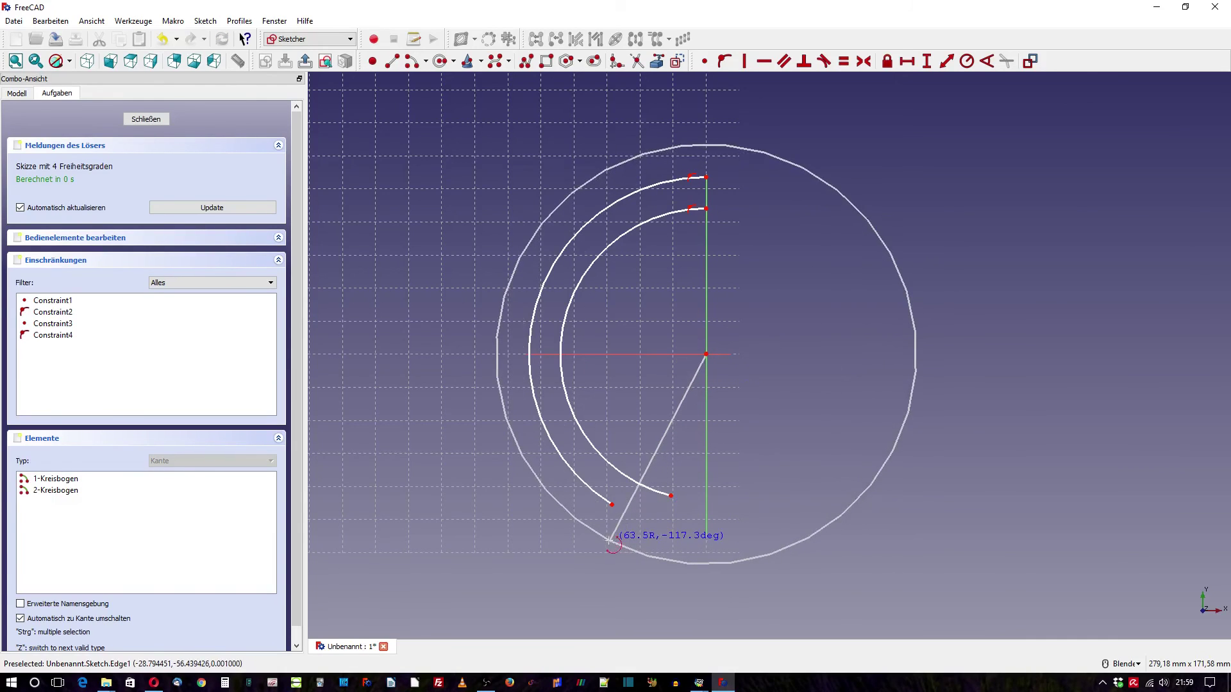
{"action": "left_click", "coordinate": [609, 541]}
{"action": "left_click", "coordinate": [678, 562]}
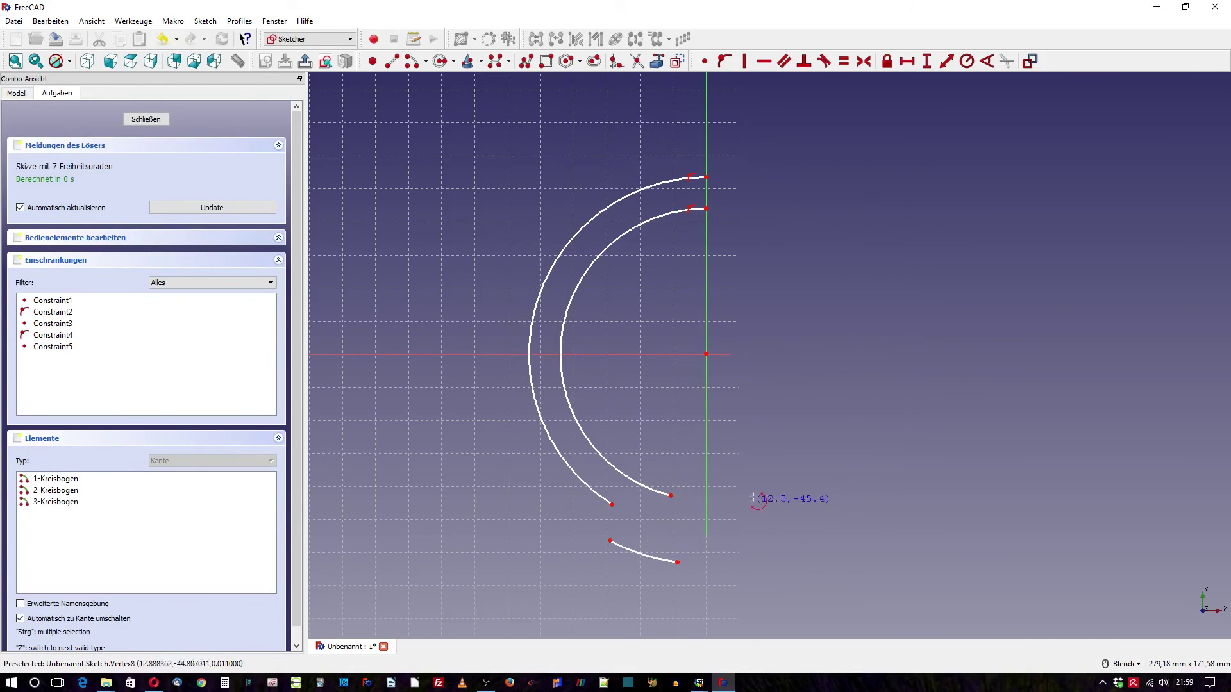
{"action": "key", "text": "Escape"}
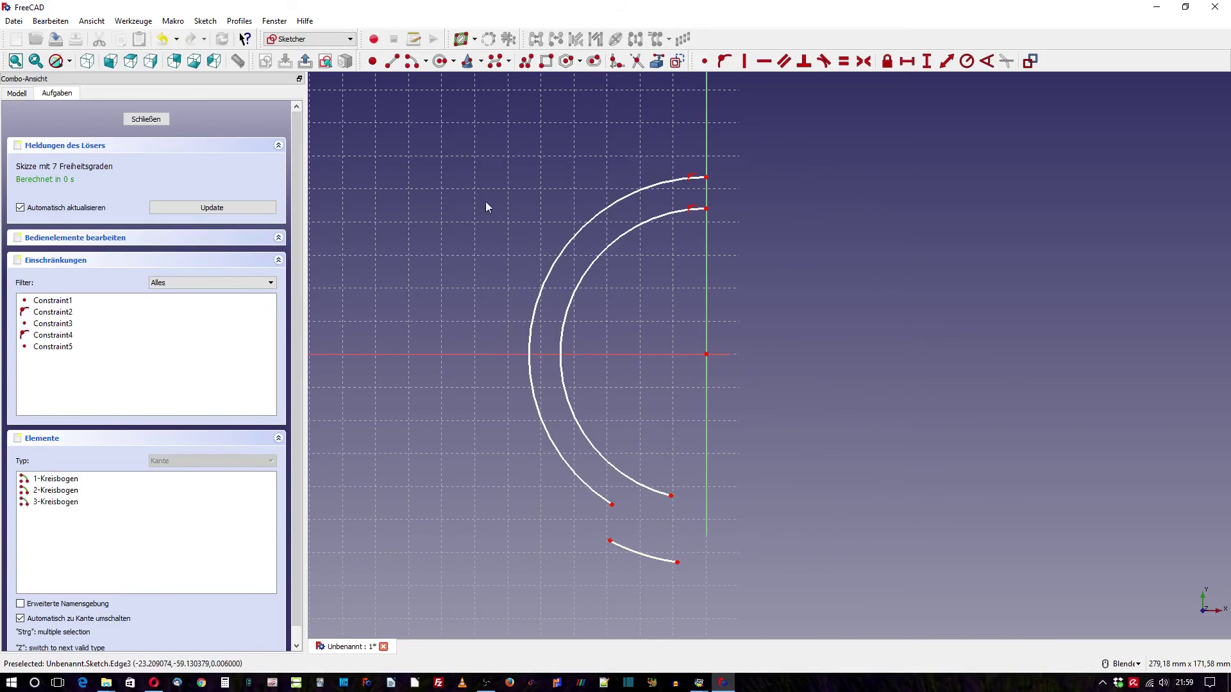
Step: Draw a vertical line joining the outer and inner arcs' top ends
{"action": "scroll", "coordinate": [737, 179], "scroll_direction": "up", "scroll_amount": 6}
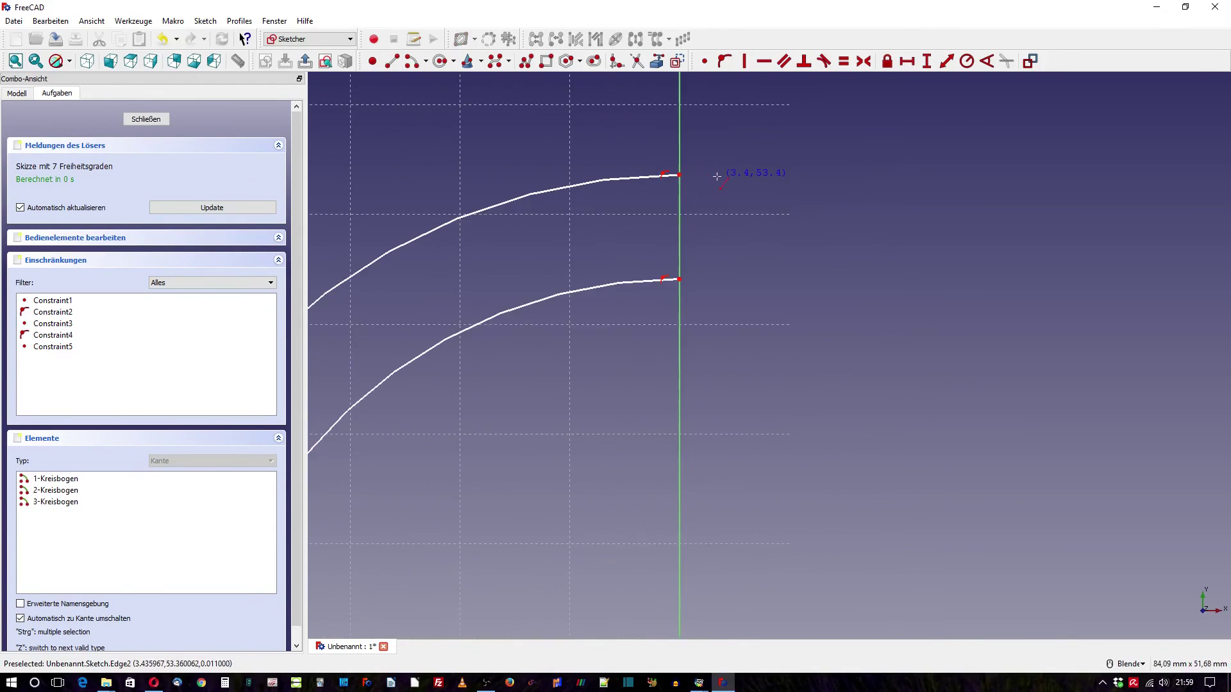
{"action": "scroll", "coordinate": [702, 195], "scroll_direction": "up", "scroll_amount": 5}
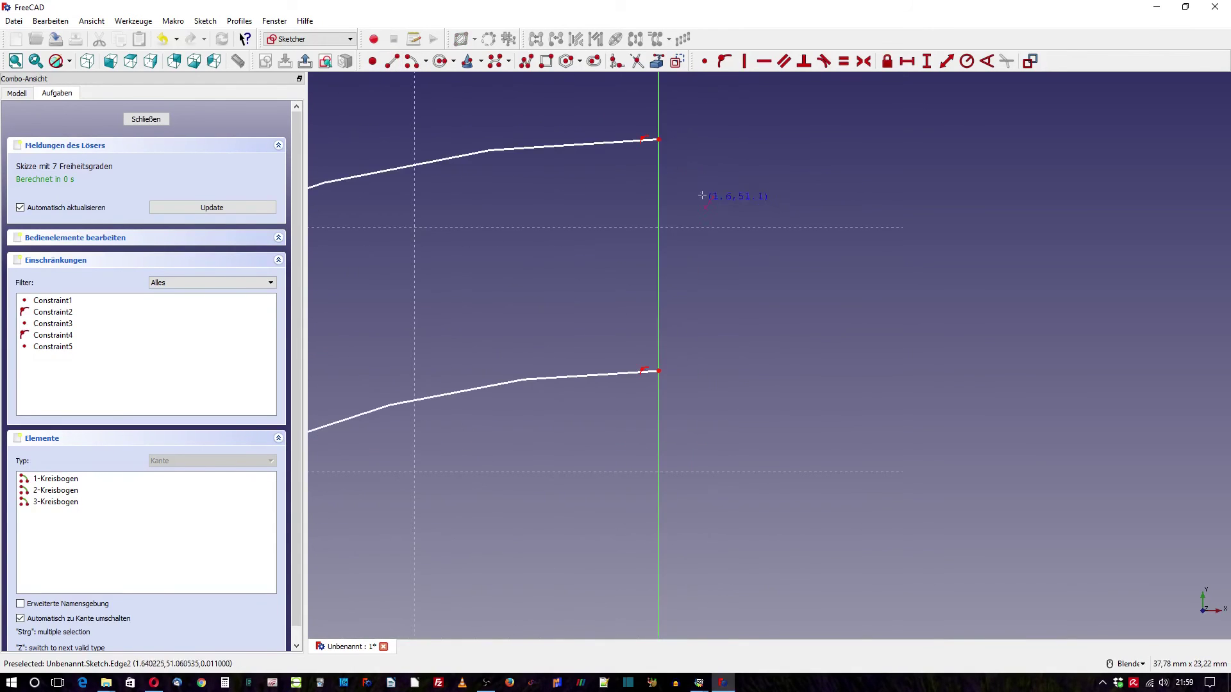
{"action": "left_click", "coordinate": [659, 139]}
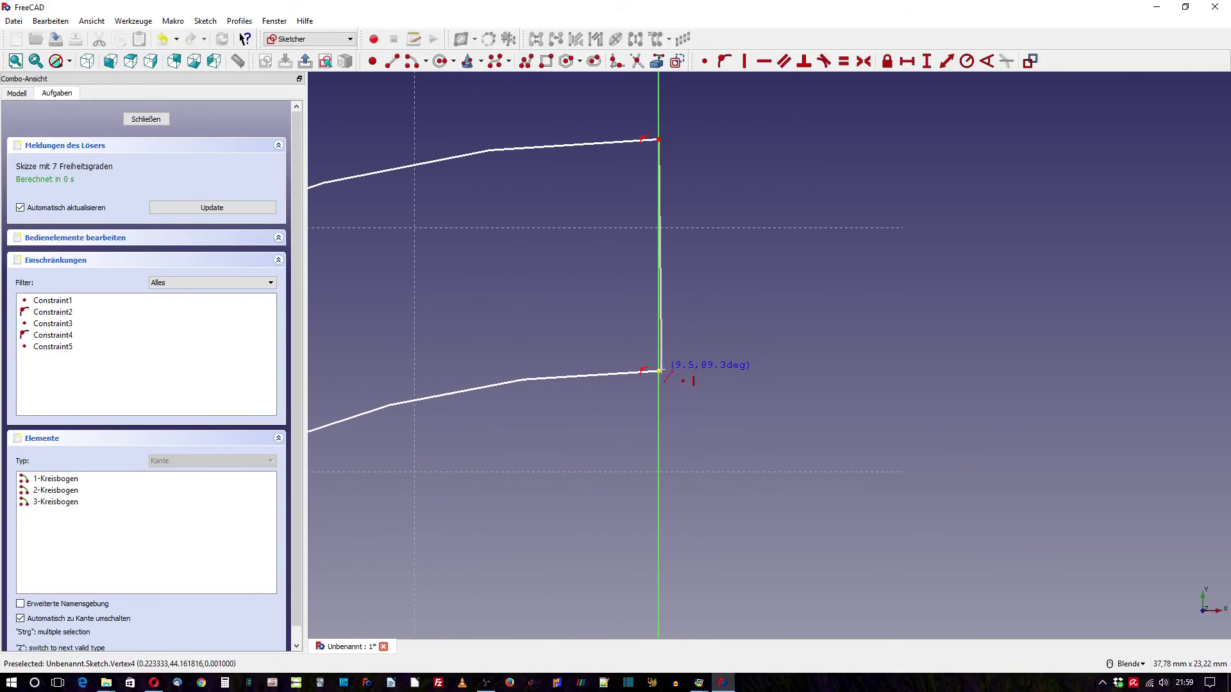
{"action": "left_click", "coordinate": [659, 370]}
{"action": "scroll", "coordinate": [807, 236], "scroll_direction": "down", "scroll_amount": 5}
Step: Delete the redundant constraint Constraint8
{"action": "right_click", "coordinate": [806, 250]}
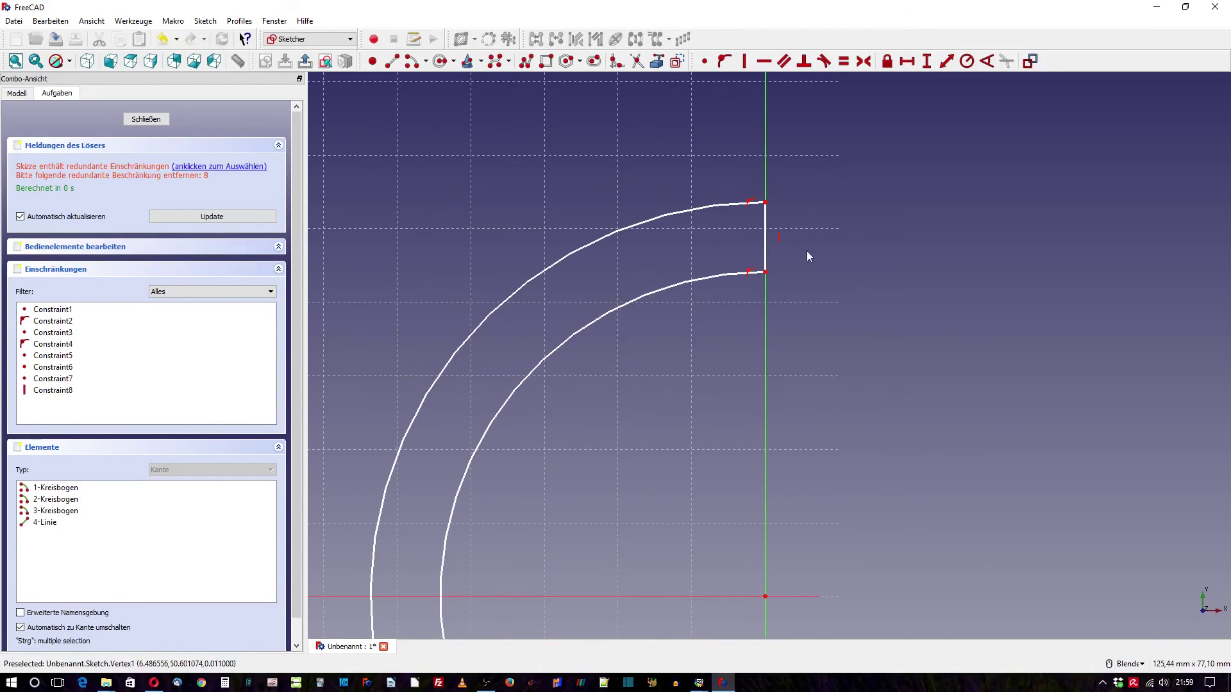
{"action": "key", "text": "Delete"}
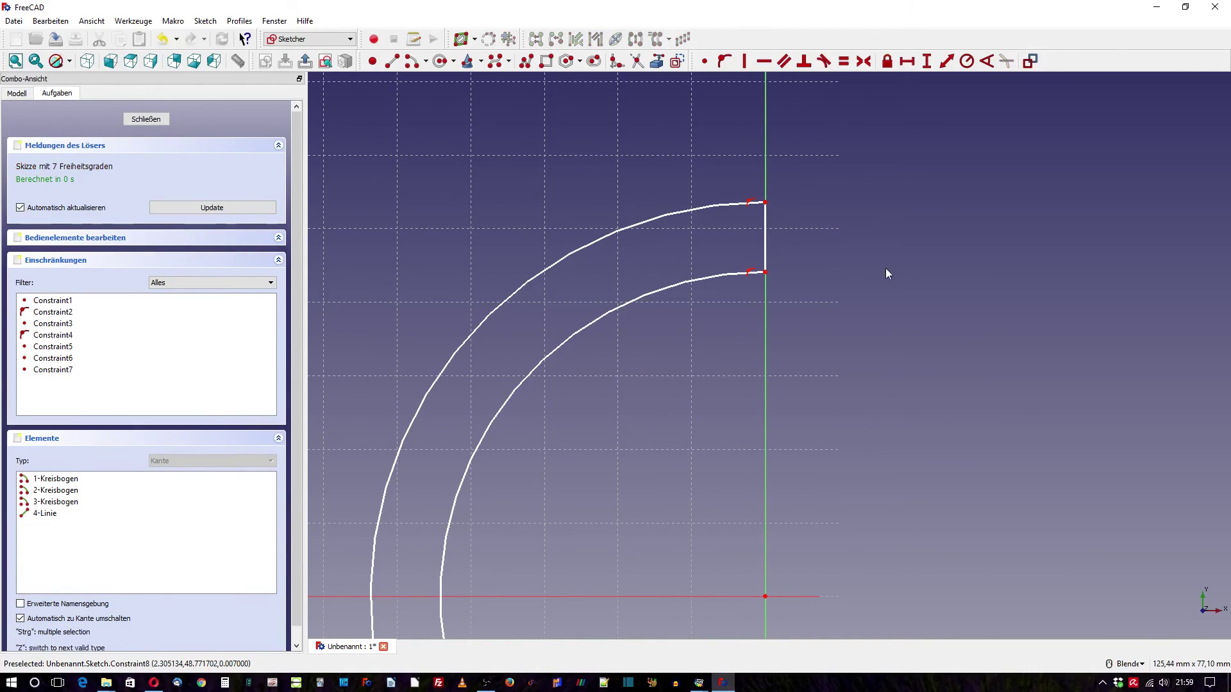
{"action": "scroll", "coordinate": [867, 248], "scroll_direction": "down", "scroll_amount": 5}
{"action": "scroll", "coordinate": [875, 475], "scroll_direction": "up", "scroll_amount": 4}
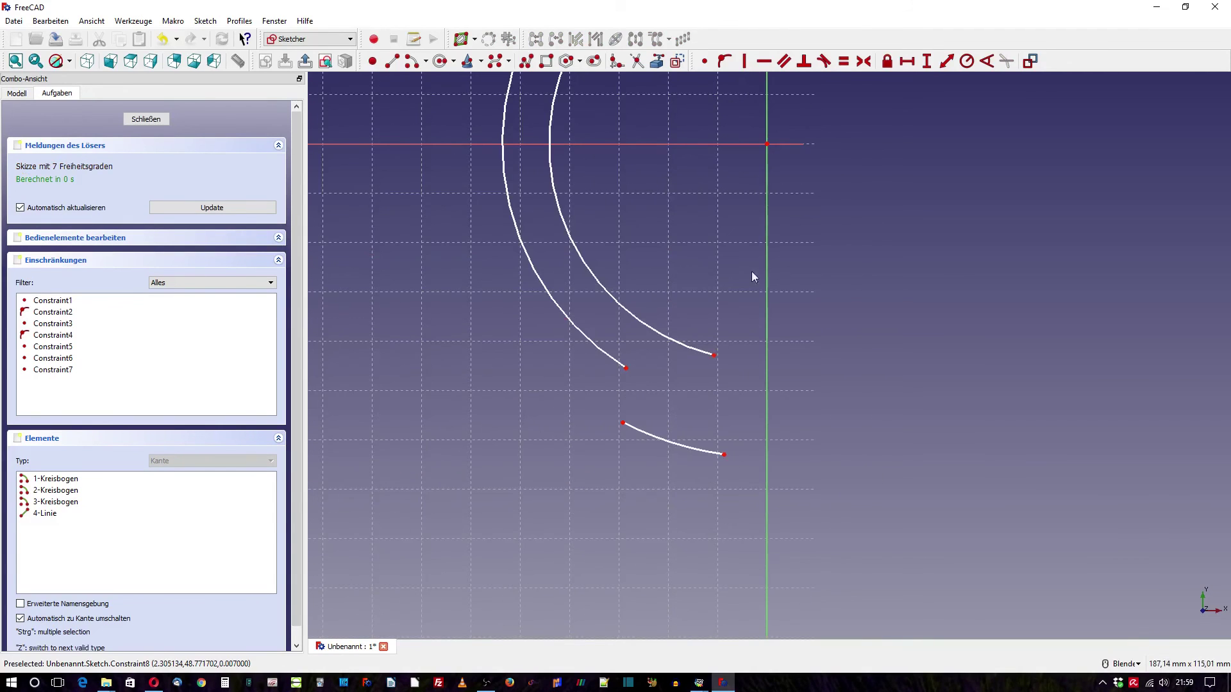
Step: Draw left and right side lines from the arc ends down to the lower arc
{"action": "left_click", "coordinate": [392, 62]}
{"action": "scroll", "coordinate": [667, 411], "scroll_direction": "up", "scroll_amount": 2}
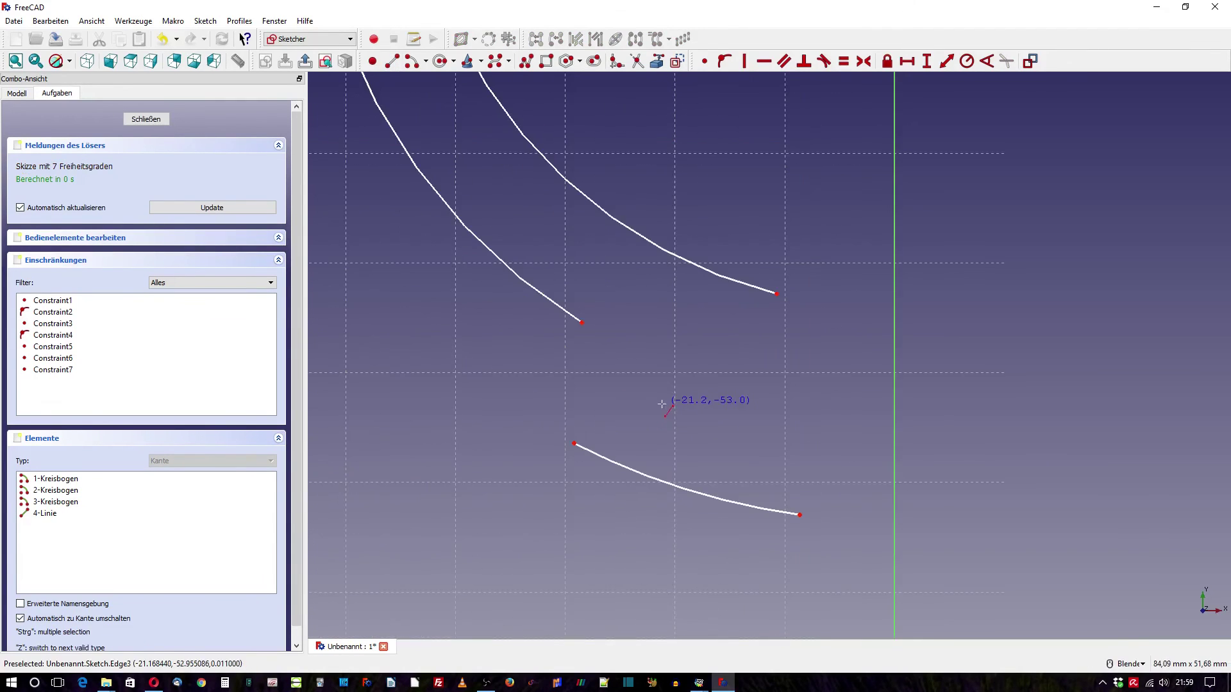
{"action": "left_click", "coordinate": [582, 323]}
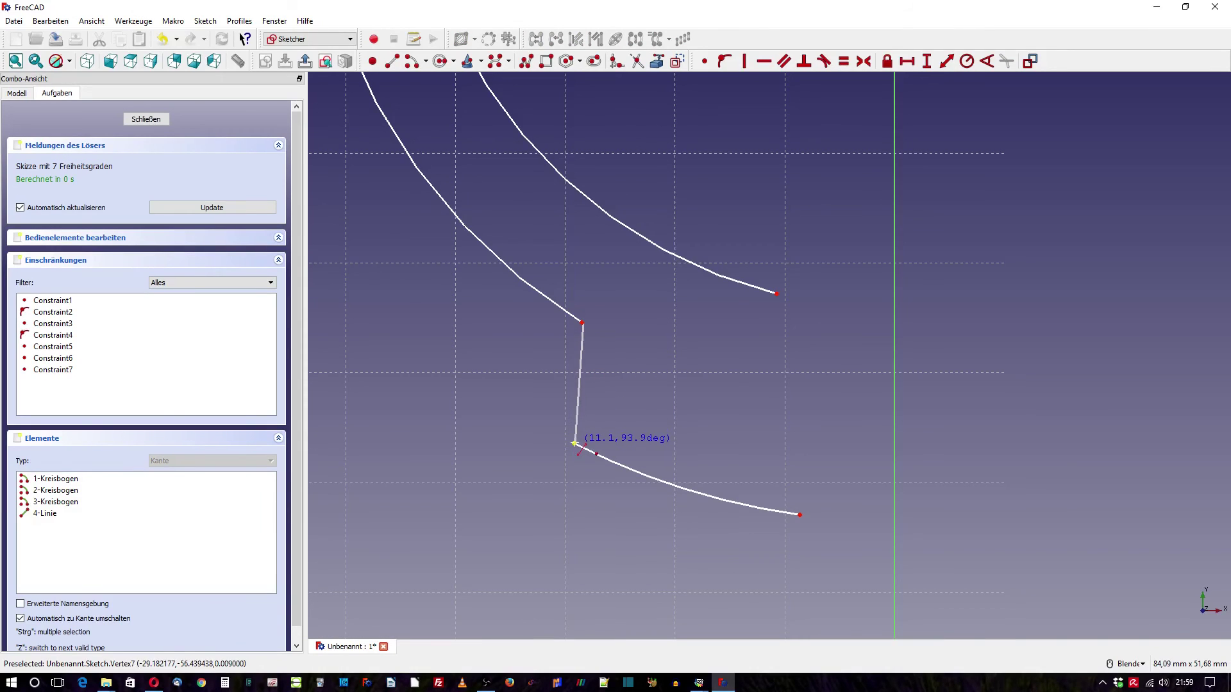
{"action": "left_click", "coordinate": [574, 442]}
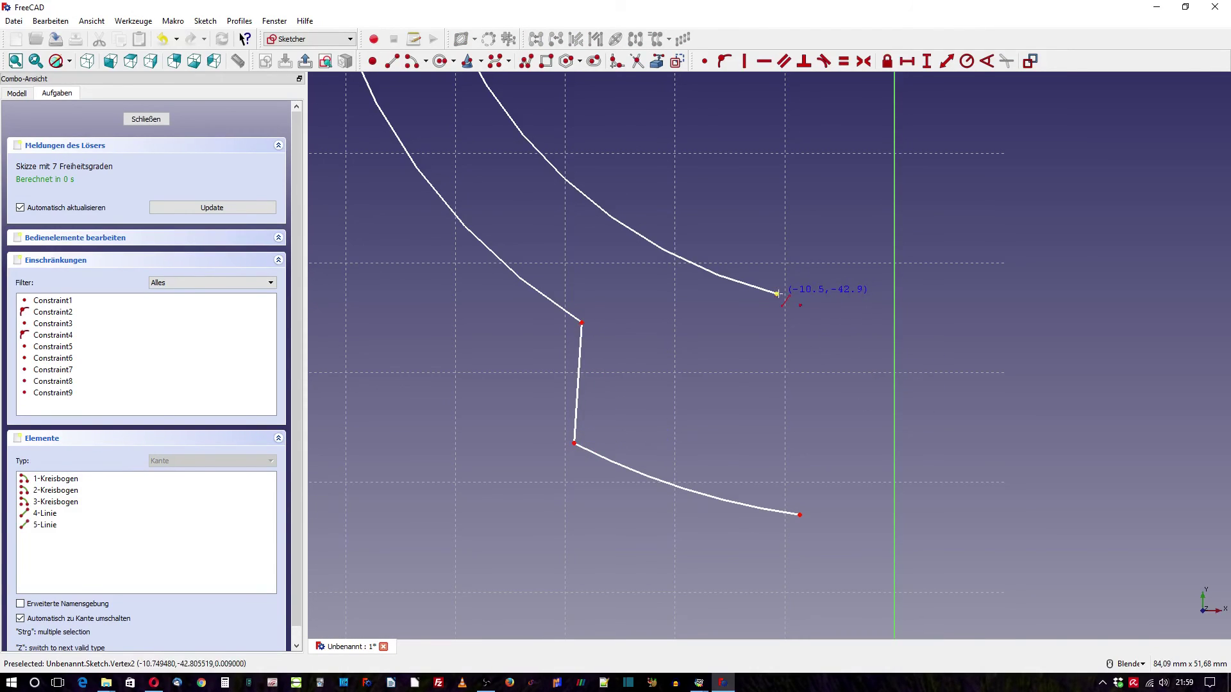
{"action": "left_click", "coordinate": [778, 294]}
{"action": "left_click", "coordinate": [802, 514]}
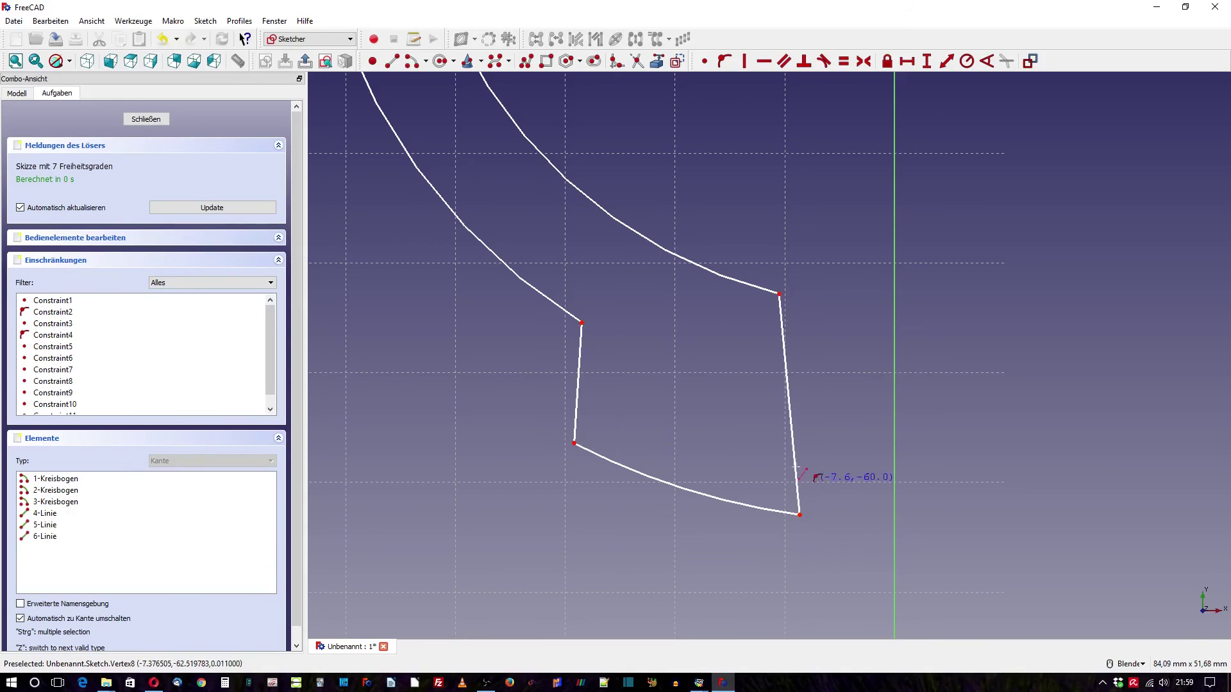
{"action": "right_click", "coordinate": [718, 409]}
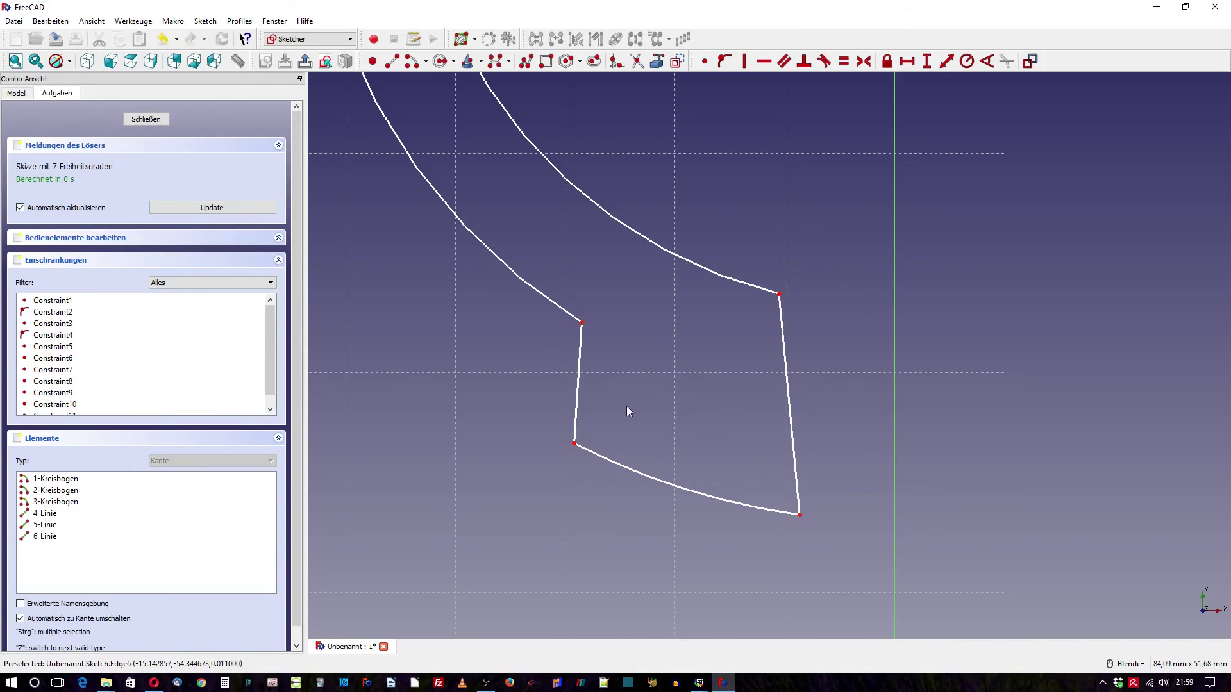
Step: Constrain both side lines vertical
{"action": "left_click", "coordinate": [579, 386]}
{"action": "left_click", "coordinate": [785, 389]}
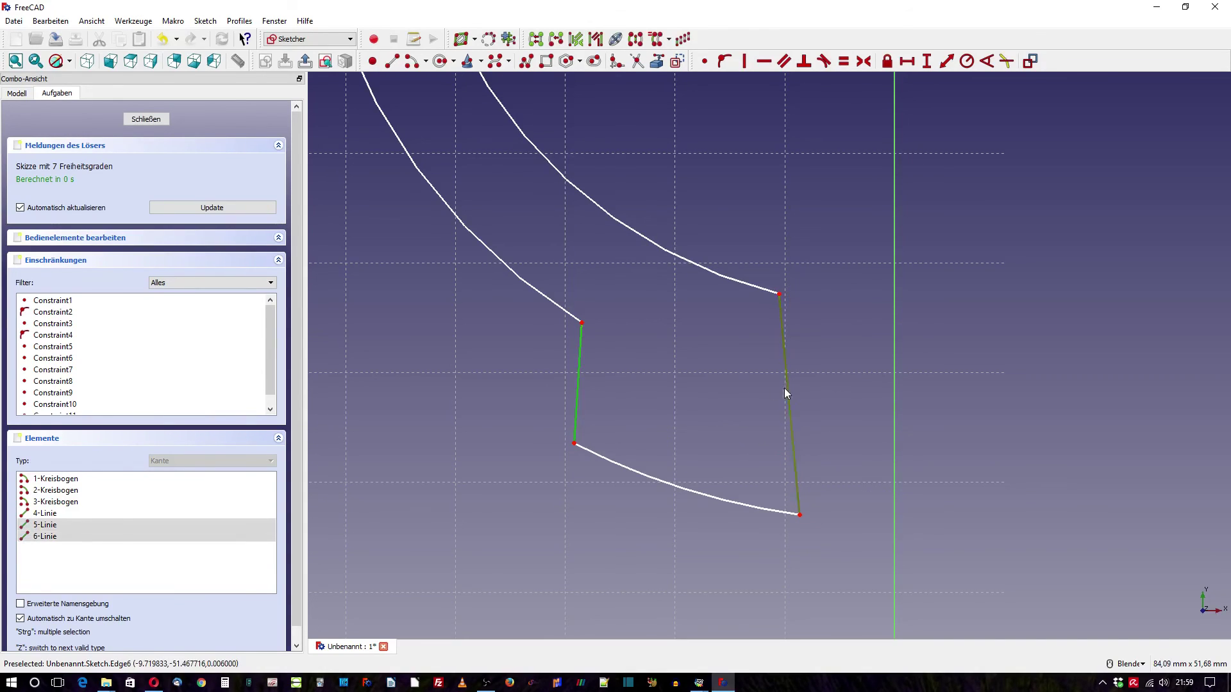
{"action": "left_click", "coordinate": [744, 62]}
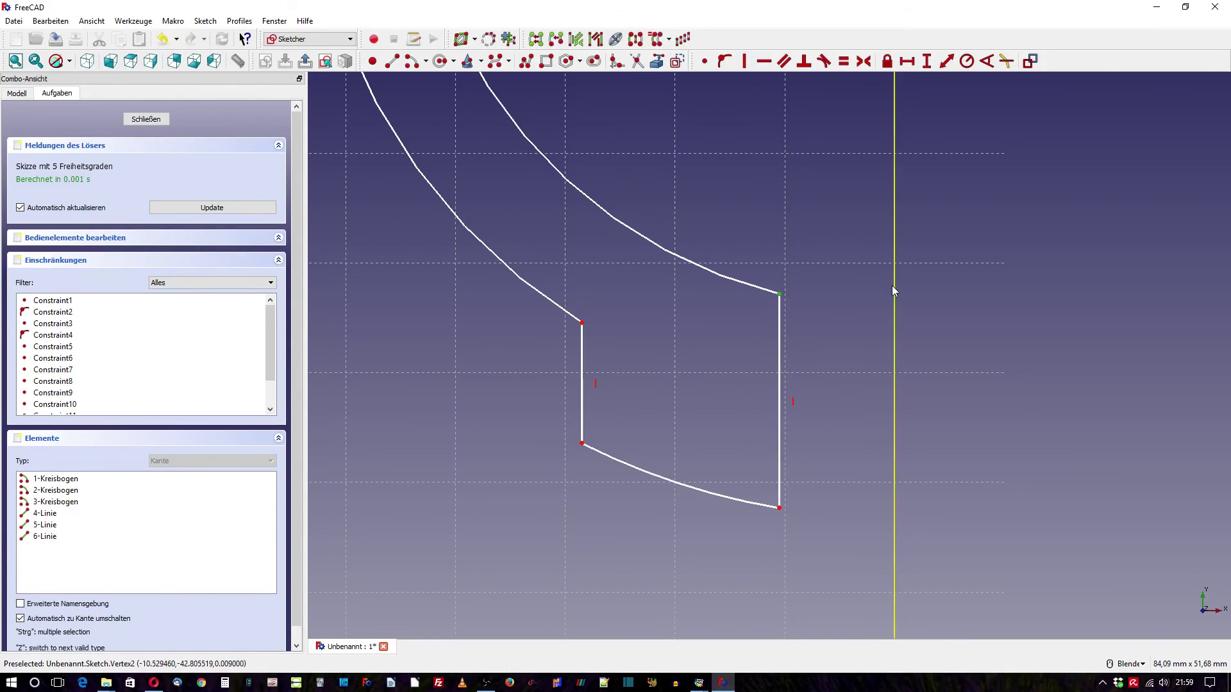
Step: Add a vertical distance dimension and the 8 mm horizontal lug-width dimension
{"action": "left_click", "coordinate": [926, 62]}
{"action": "type", "text": "25,5 mm"}
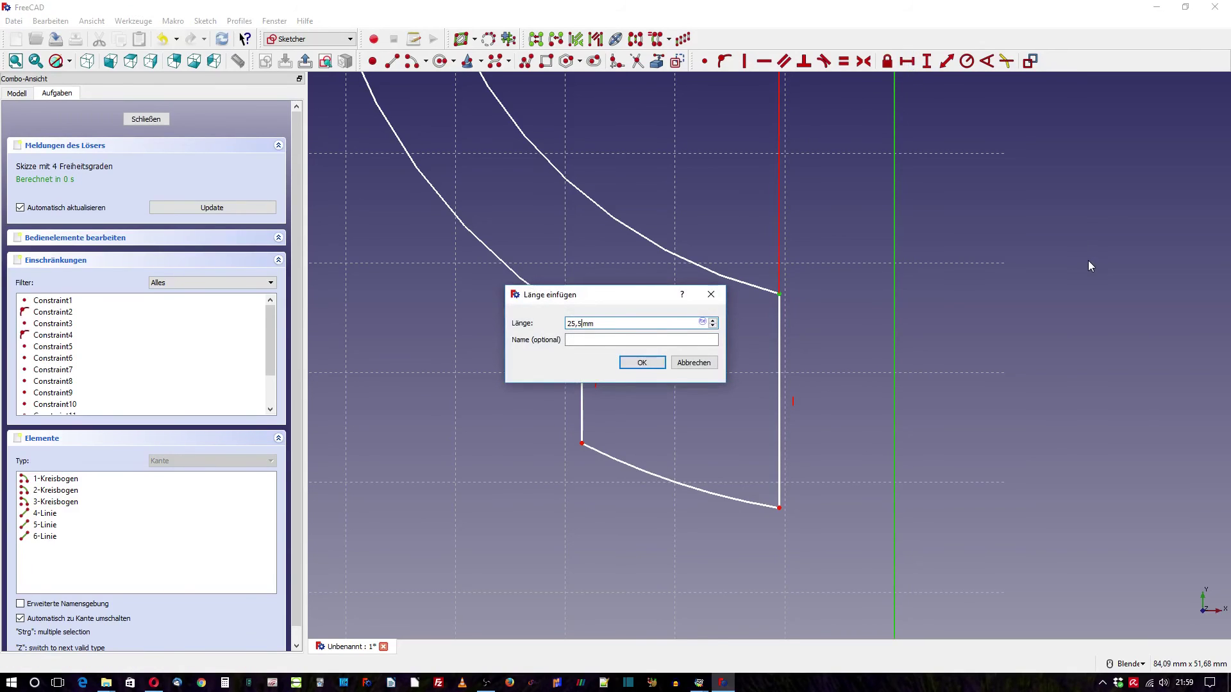
{"action": "key", "text": "BackSpace"}
{"action": "key", "text": "BackSpace"}
{"action": "type", "text": "5"}
{"action": "key", "text": "Return"}
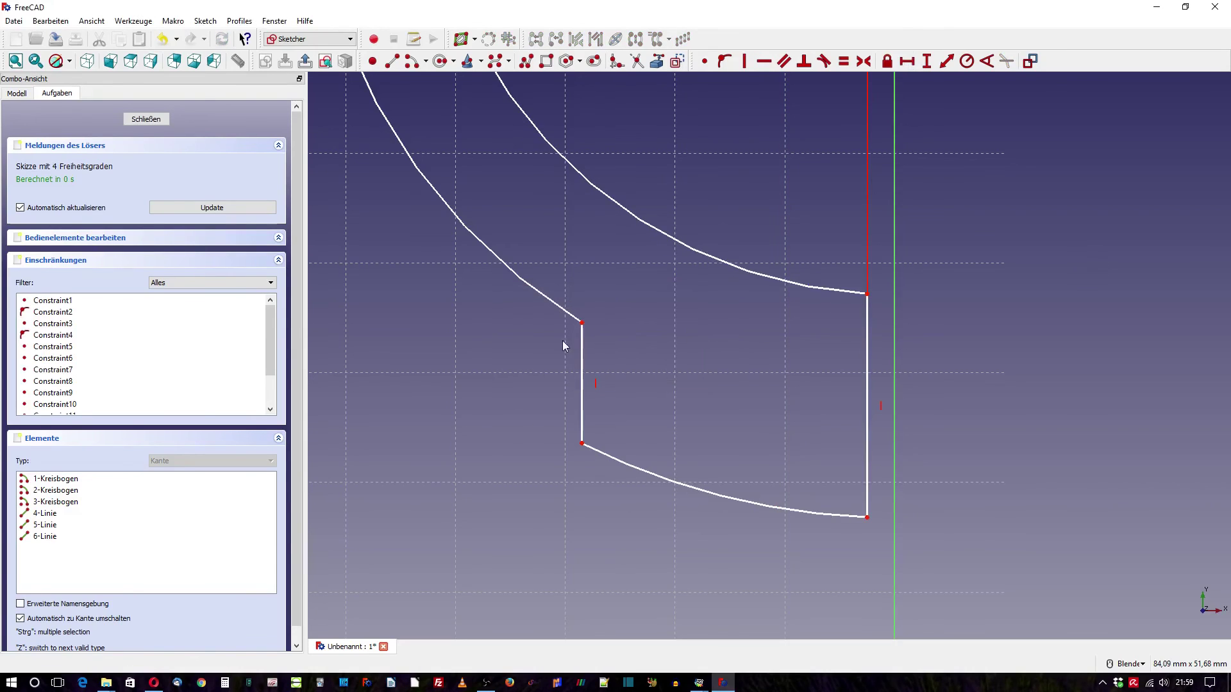
{"action": "left_click", "coordinate": [581, 322]}
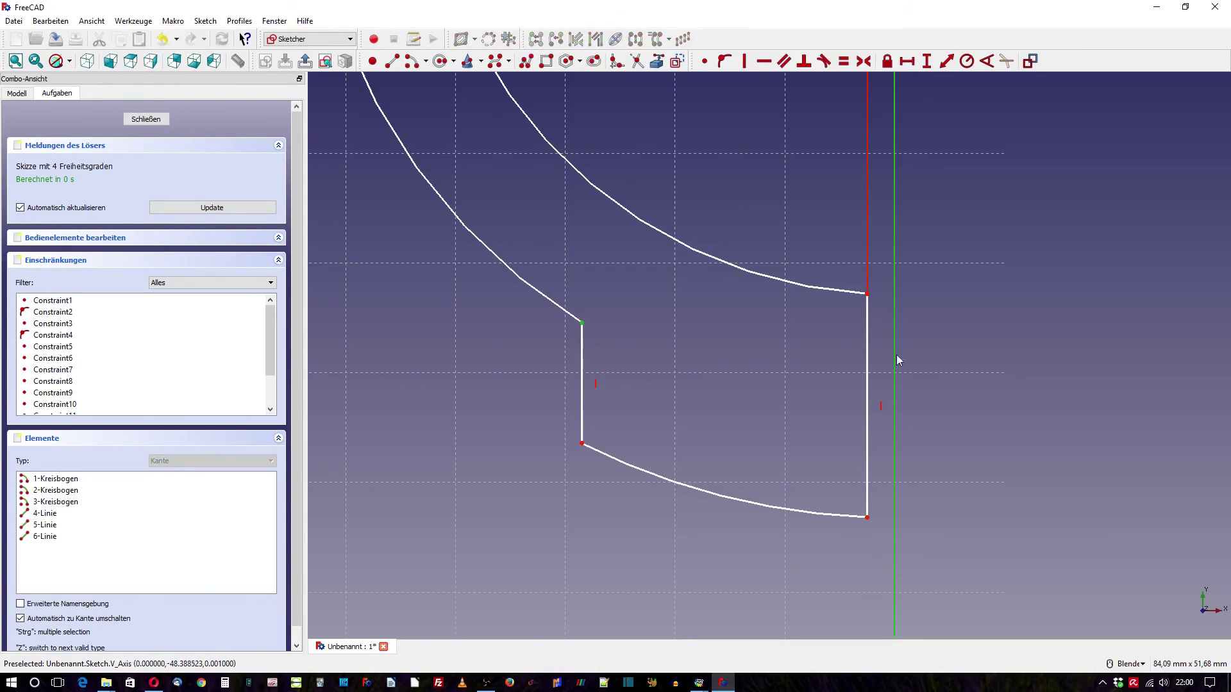
{"action": "left_click", "coordinate": [906, 61]}
{"action": "type", "text": "8mm"}
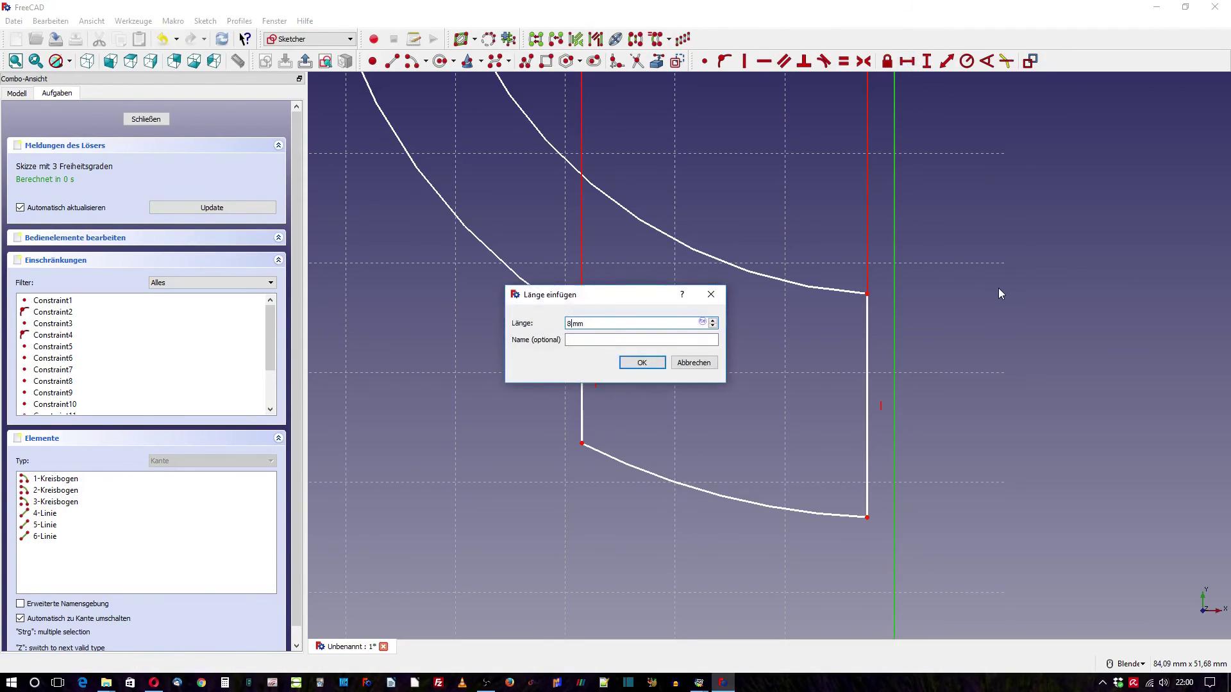
{"action": "key", "text": "Return"}
Step: Set the inner arc radius to 22 mm and the outer arc radius to 25 mm
{"action": "scroll", "coordinate": [602, 551], "scroll_direction": "down", "scroll_amount": 3}
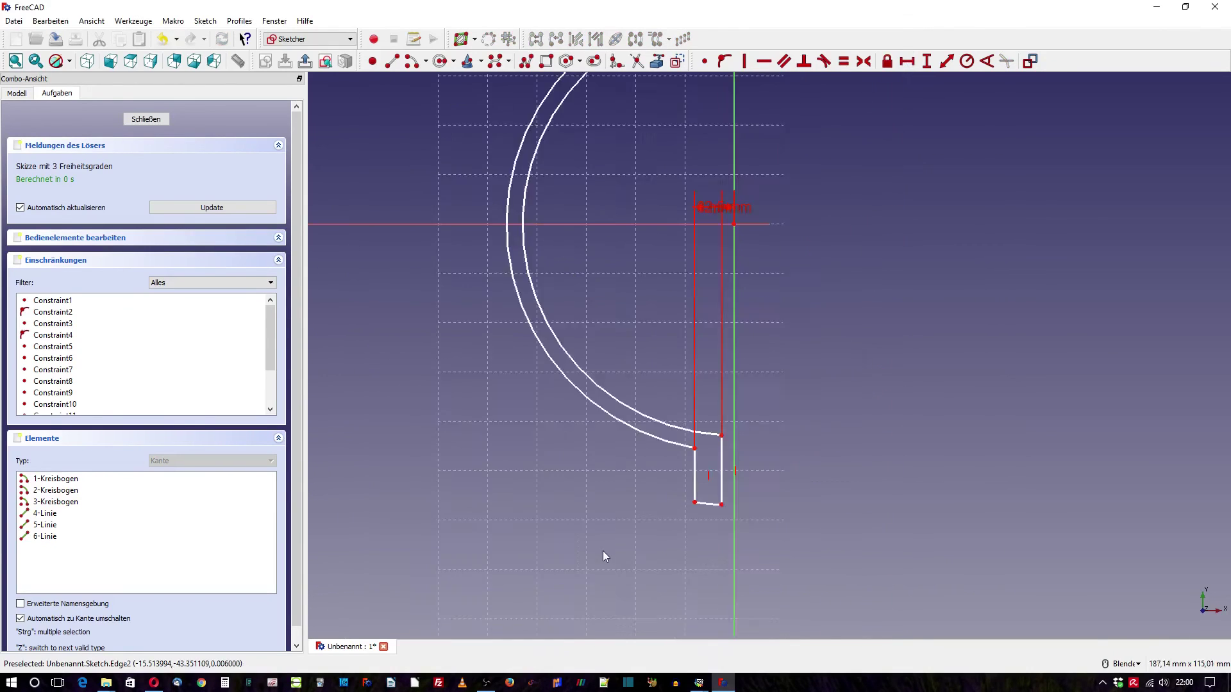
{"action": "scroll", "coordinate": [602, 551], "scroll_direction": "down", "scroll_amount": 2}
{"action": "scroll", "coordinate": [611, 299], "scroll_direction": "up", "scroll_amount": 1}
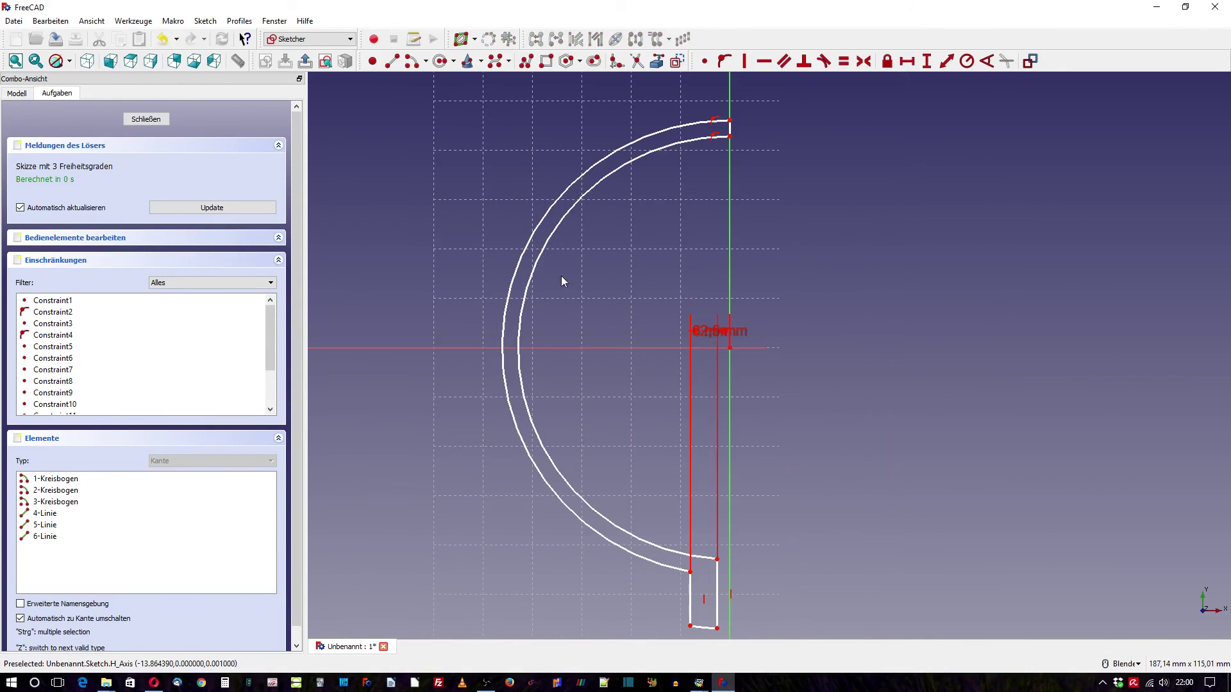
{"action": "left_click", "coordinate": [539, 263]}
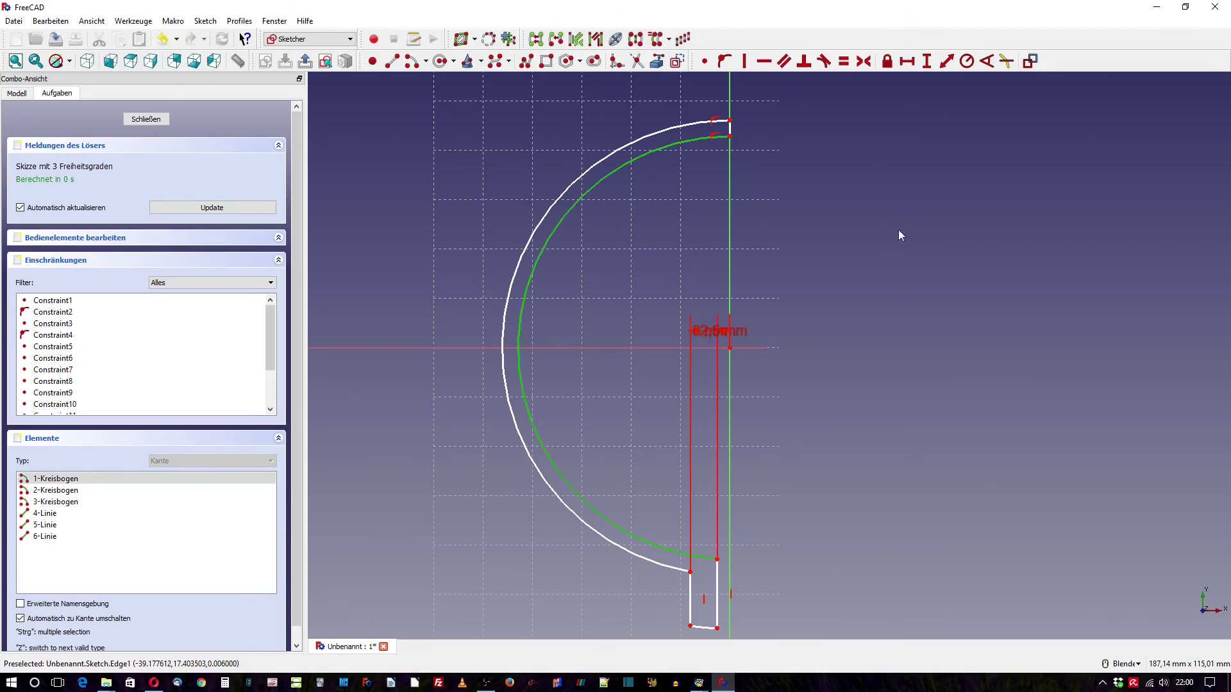
{"action": "left_click", "coordinate": [966, 61]}
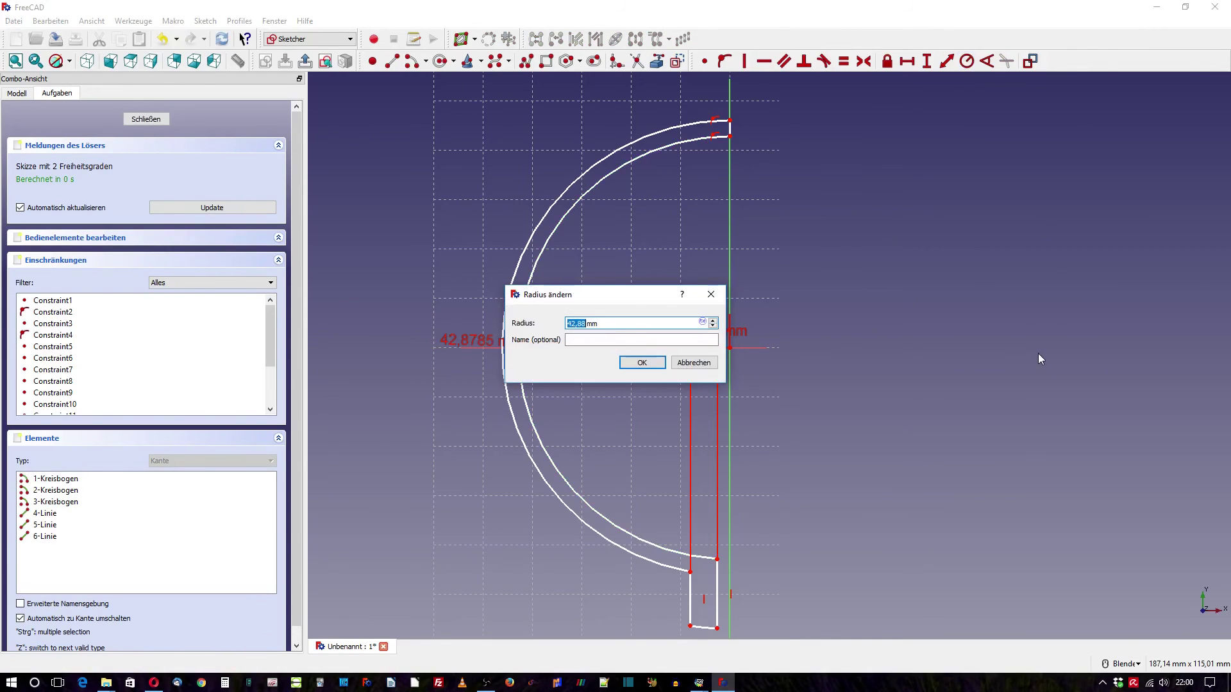
{"action": "type", "text": "22"}
{"action": "key", "text": "Return"}
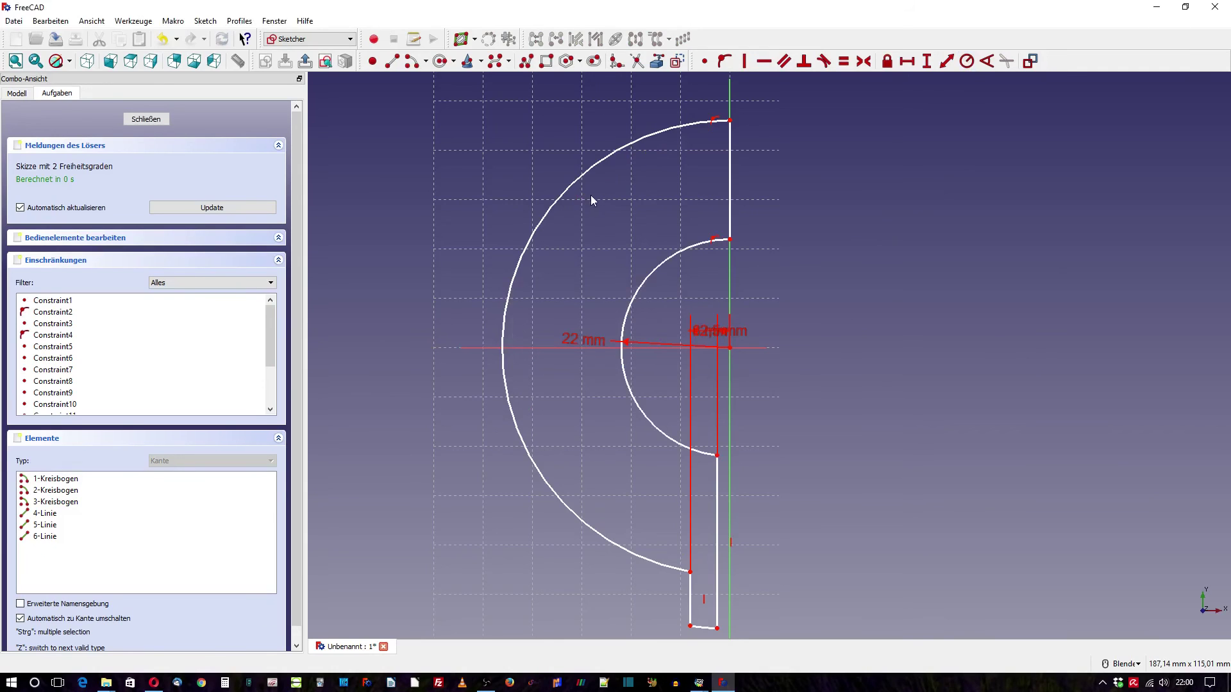
{"action": "left_click", "coordinate": [568, 192]}
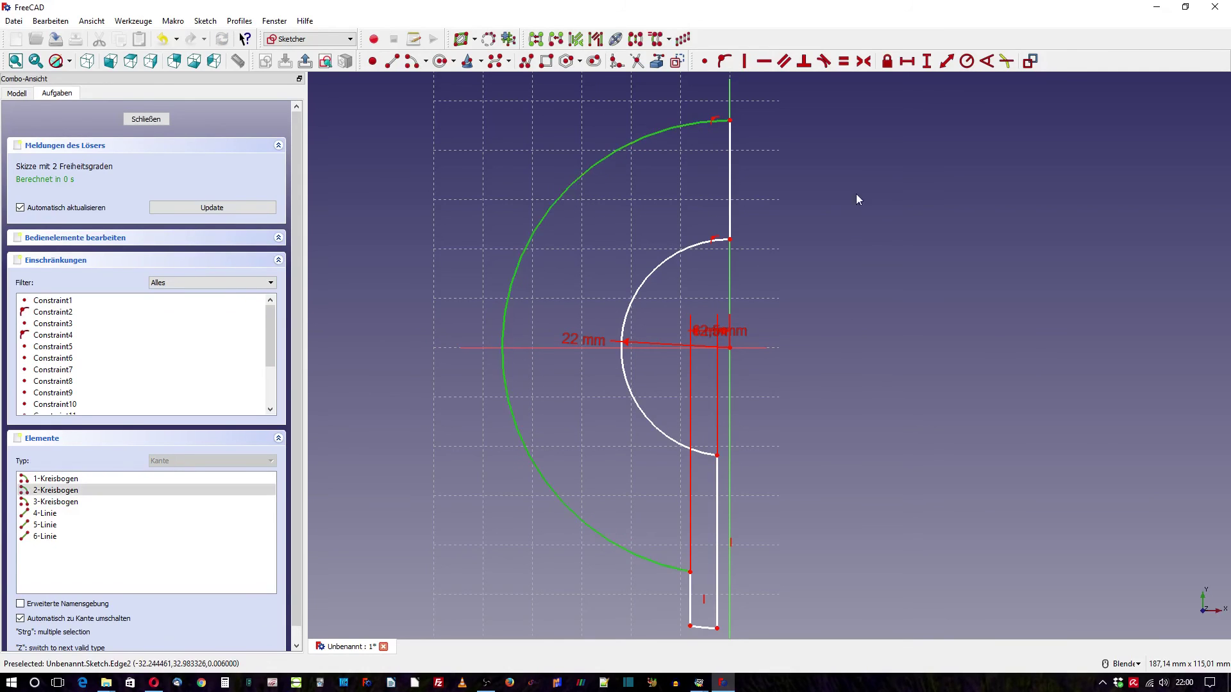
{"action": "left_click", "coordinate": [966, 61]}
{"action": "type", "text": "25"}
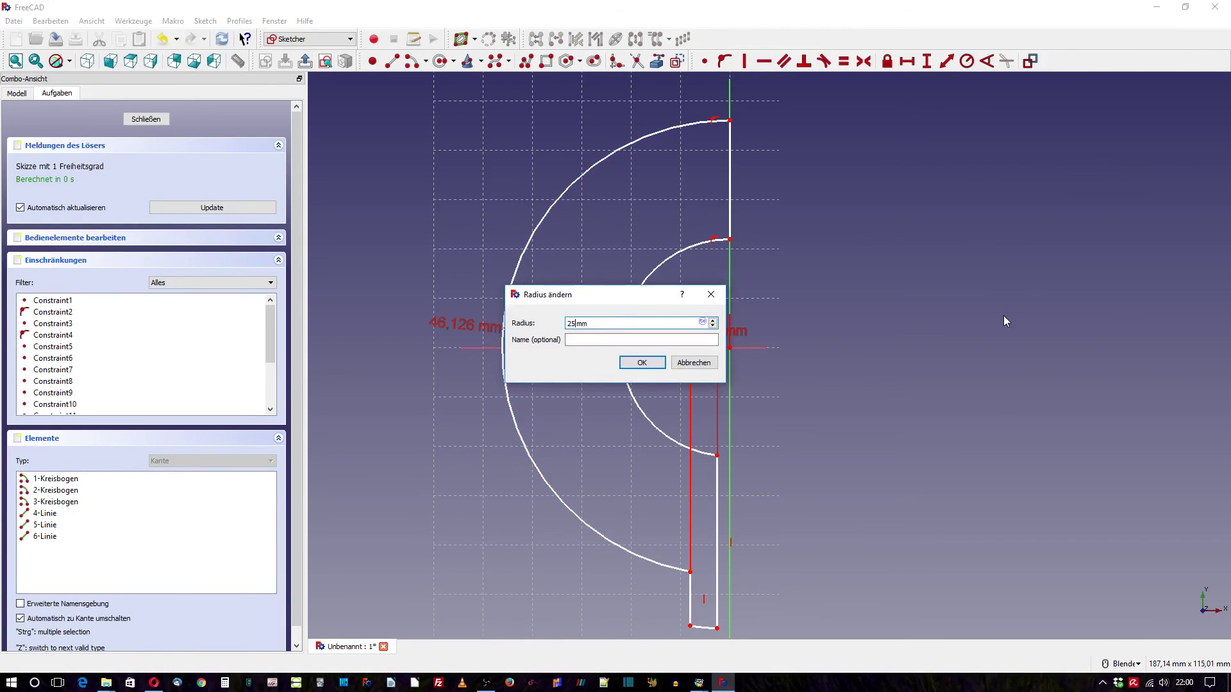
{"action": "key", "text": "Return"}
Step: Give the short bottom lug arc a 27 mm radius
{"action": "left_click", "coordinate": [703, 627]}
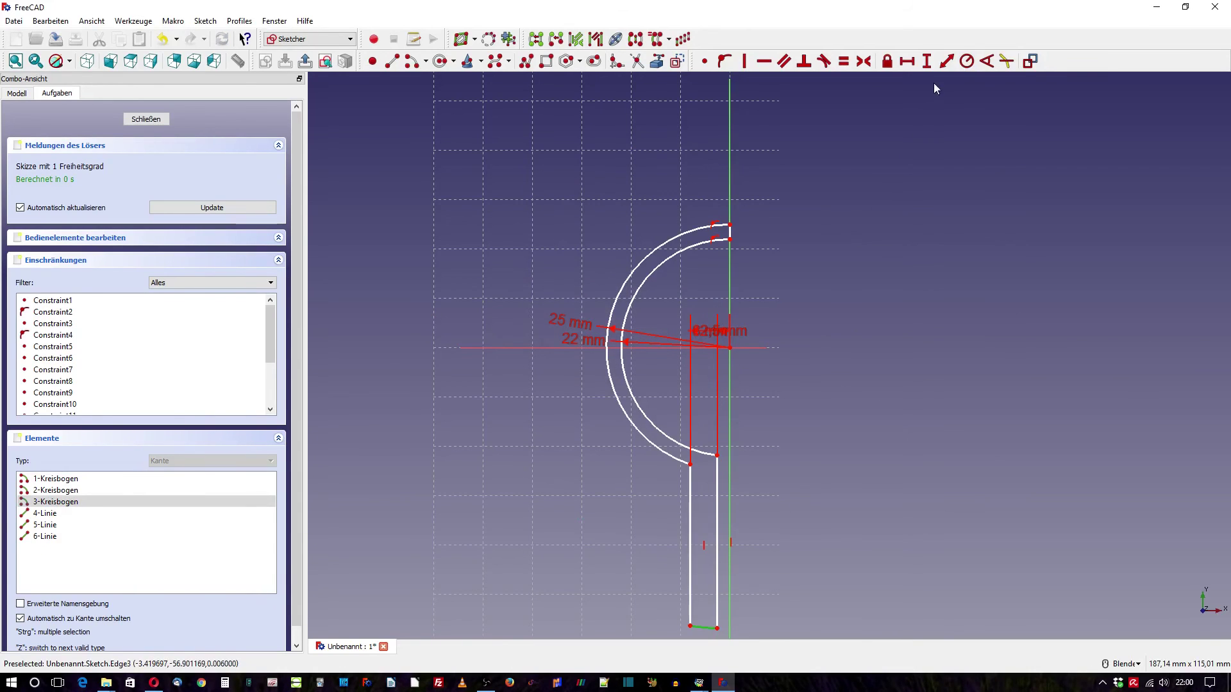
{"action": "left_click", "coordinate": [966, 61]}
{"action": "type", "text": "27mm"}
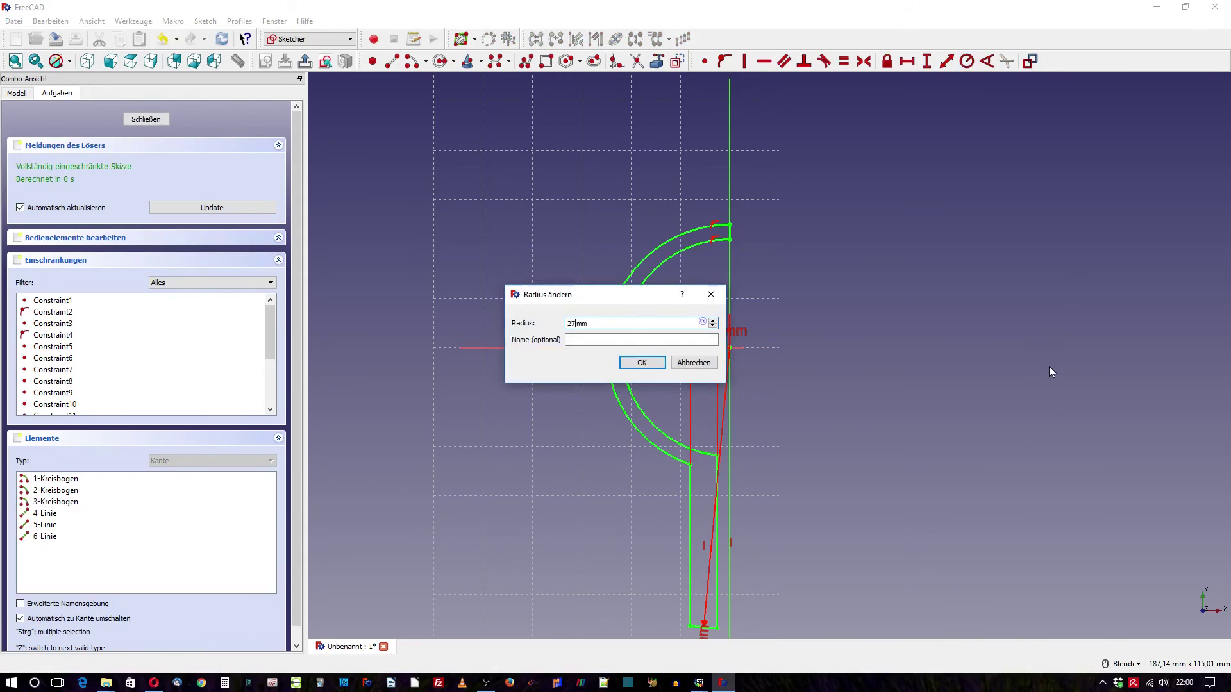
{"action": "key", "text": "Return"}
{"action": "scroll", "coordinate": [865, 359], "scroll_direction": "up", "scroll_amount": 2}
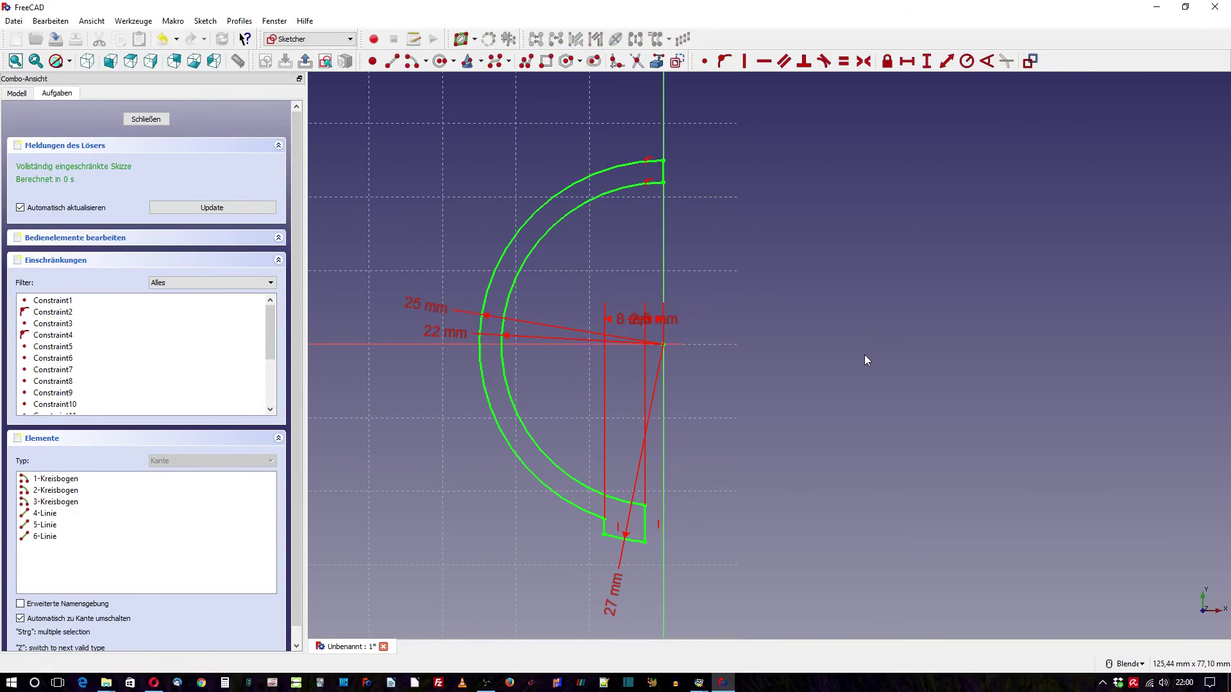
Step: Pad the closed ring sketch 10 mm and orbit to see its thickness
{"action": "left_click", "coordinate": [152, 119]}
{"action": "left_click", "coordinate": [682, 61]}
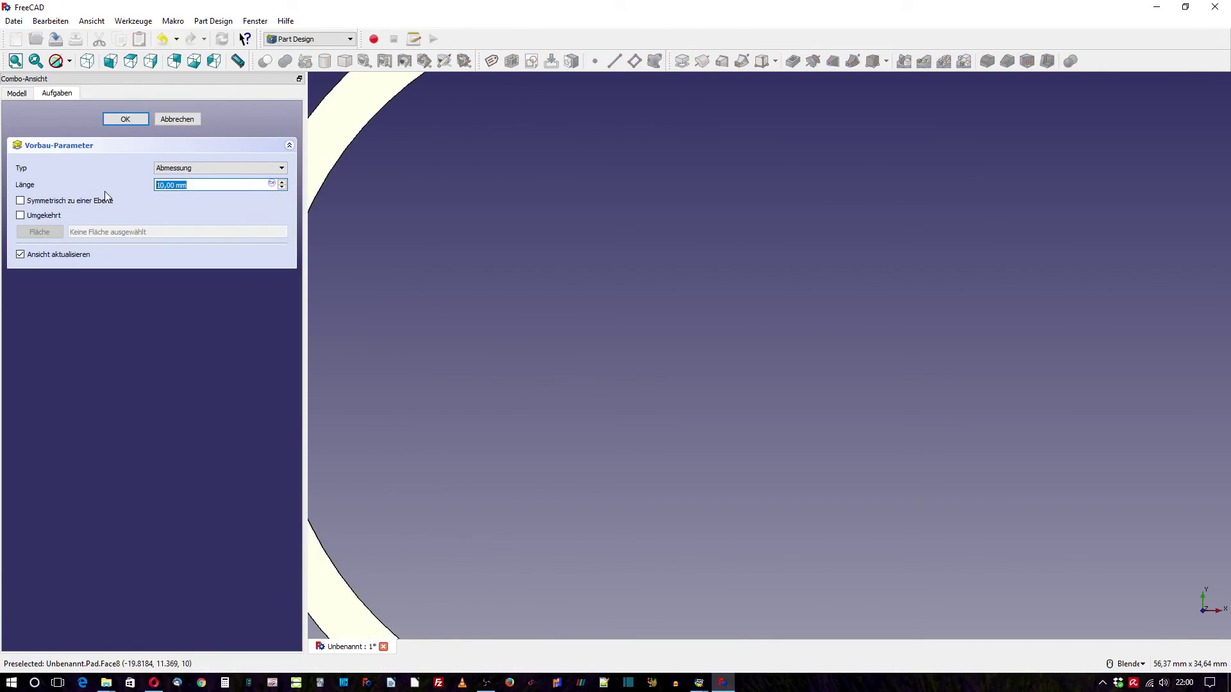
{"action": "key", "text": "Return"}
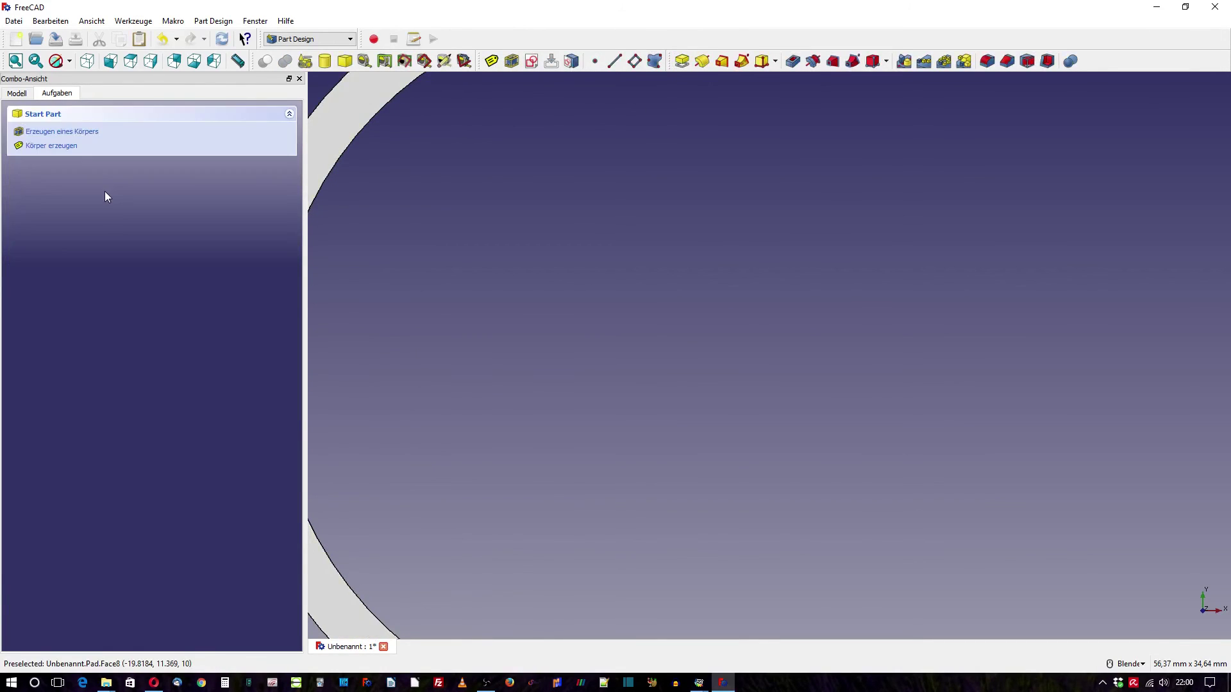
{"action": "scroll", "coordinate": [654, 256], "scroll_direction": "down", "scroll_amount": 5}
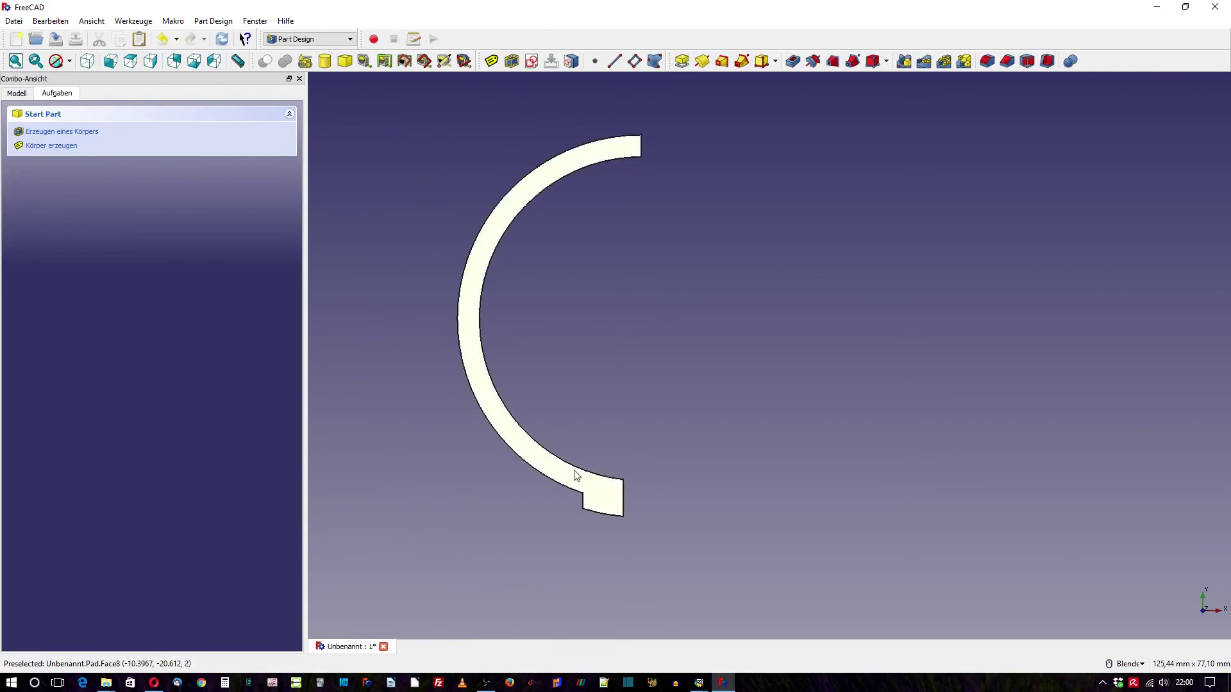
{"action": "mouse_move", "coordinate": [577, 473]}
{"action": "middle_mouse_down"}
{"action": "mouse_move", "coordinate": [640, 421]}
{"action": "mouse_move", "coordinate": [615, 352]}
{"action": "mouse_move", "coordinate": [681, 372]}
{"action": "mouse_move", "coordinate": [733, 365]}
{"action": "mouse_move", "coordinate": [653, 380]}
{"action": "mouse_move", "coordinate": [673, 435]}
{"action": "middle_mouse_up"}
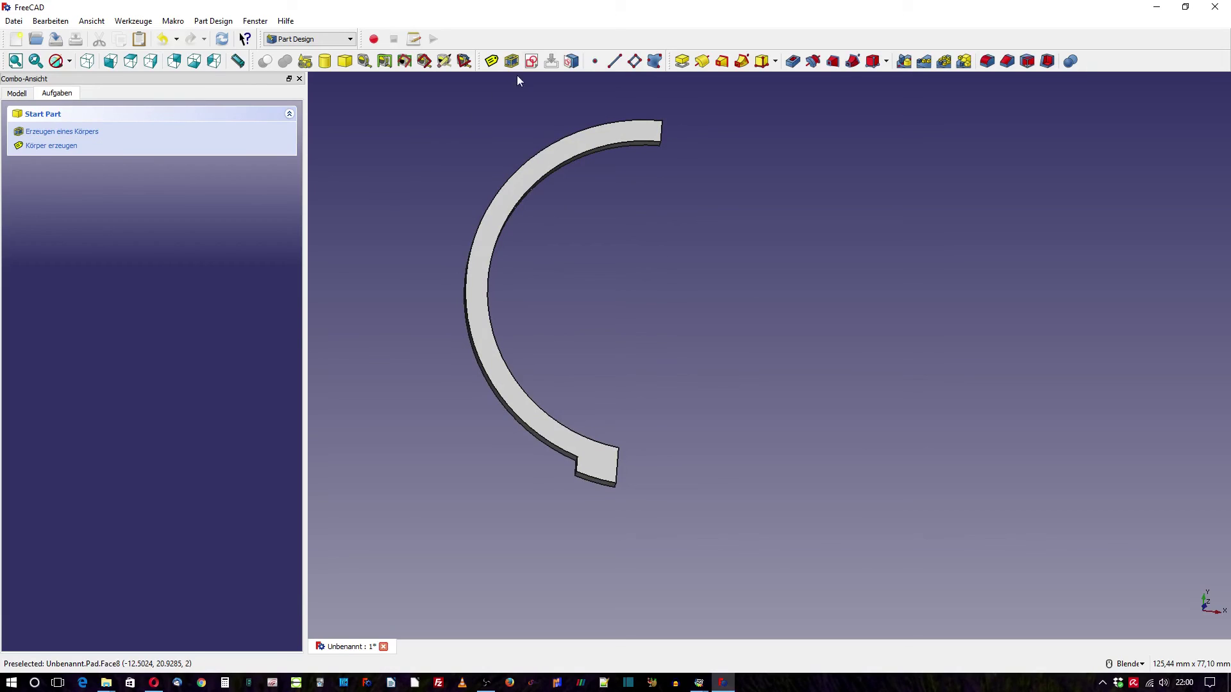
Step: Start a new sketch on XY_Plane with the solid shown as wireframe
{"action": "left_click", "coordinate": [531, 61]}
{"action": "left_click", "coordinate": [92, 169]}
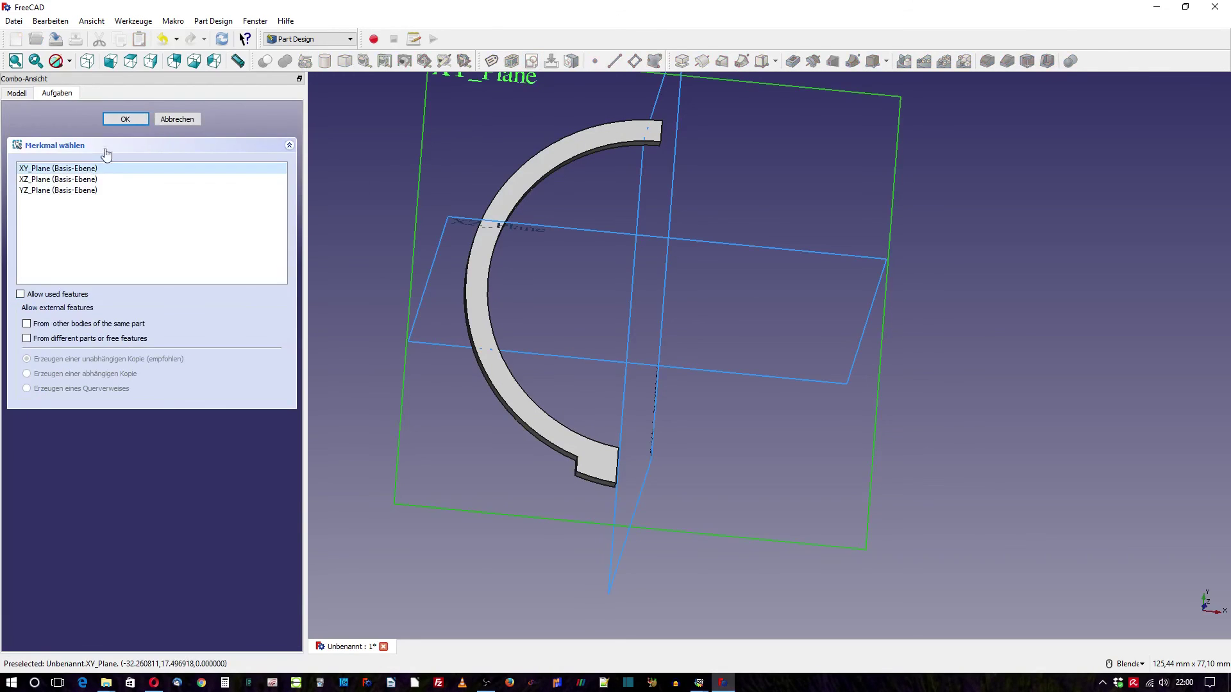
{"action": "left_click", "coordinate": [125, 119]}
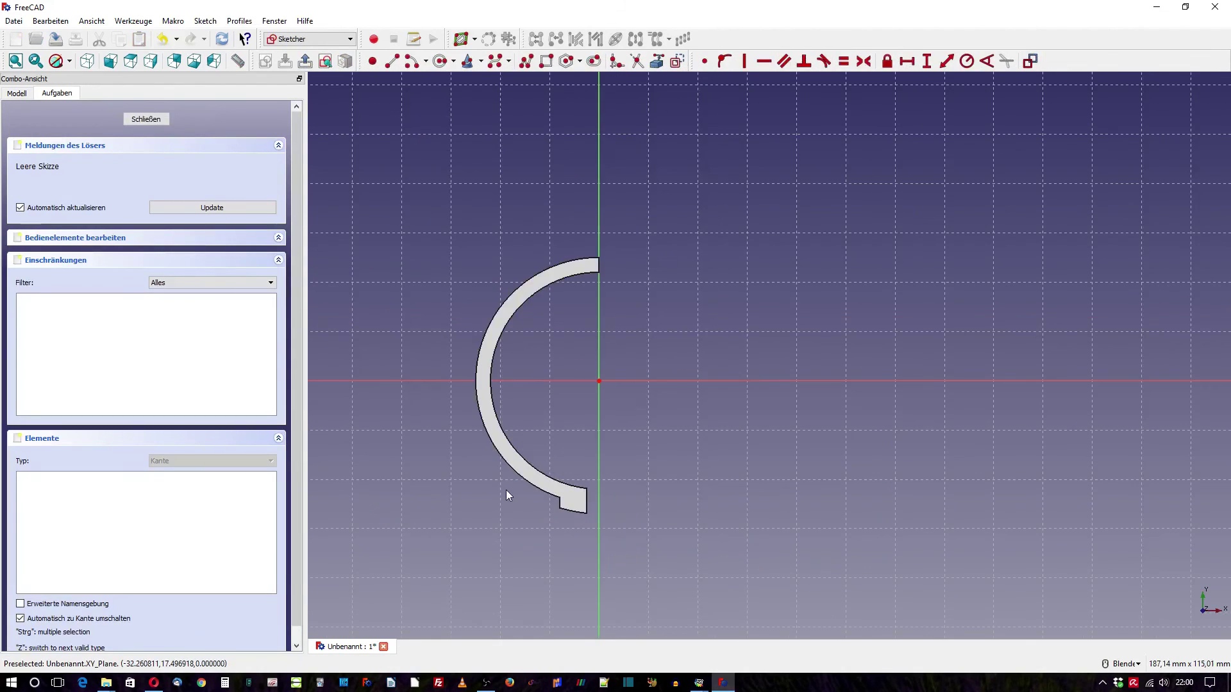
{"action": "scroll", "coordinate": [507, 488], "scroll_direction": "up", "scroll_amount": 2}
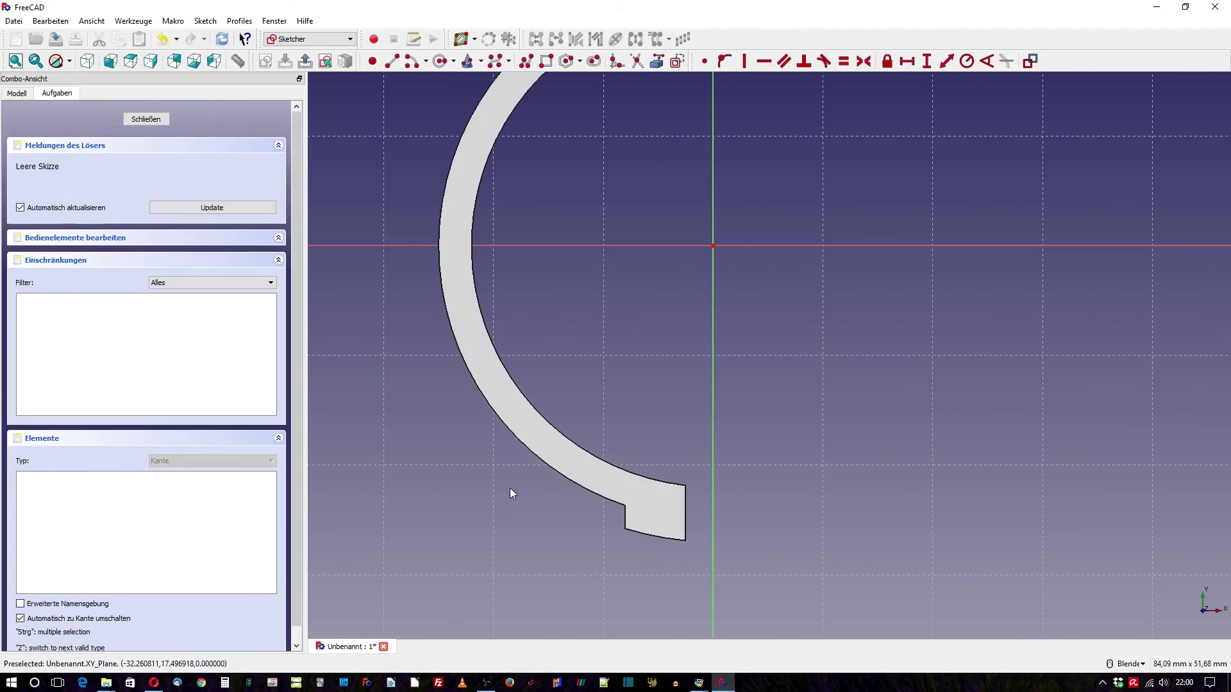
{"action": "left_click", "coordinate": [69, 61]}
{"action": "left_click", "coordinate": [87, 119]}
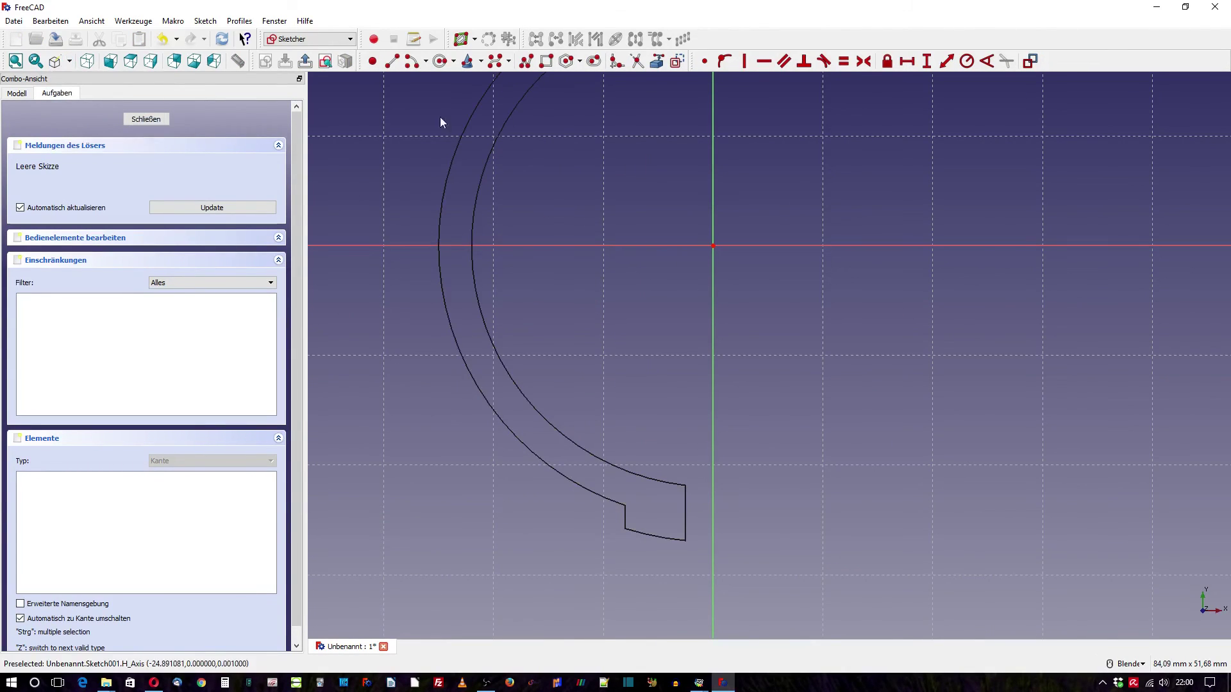
Step: Draw a circle inside the lug with a 1,5 mm radius
{"action": "left_click", "coordinate": [440, 62]}
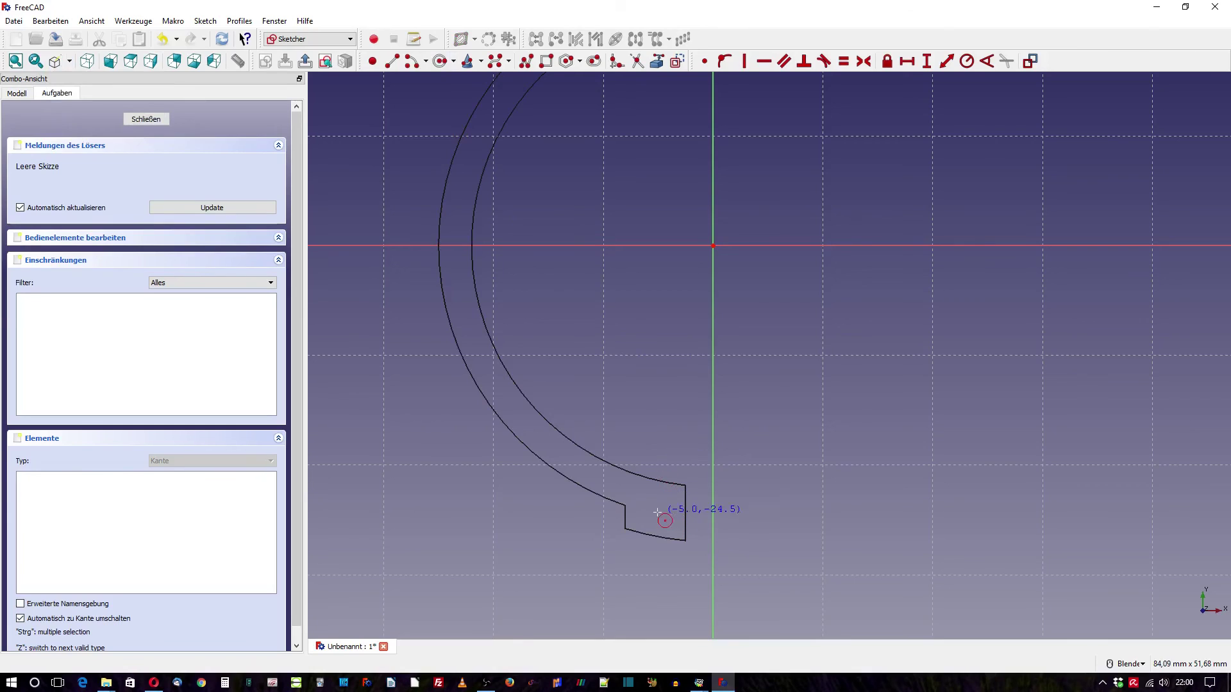
{"action": "left_click", "coordinate": [655, 508]}
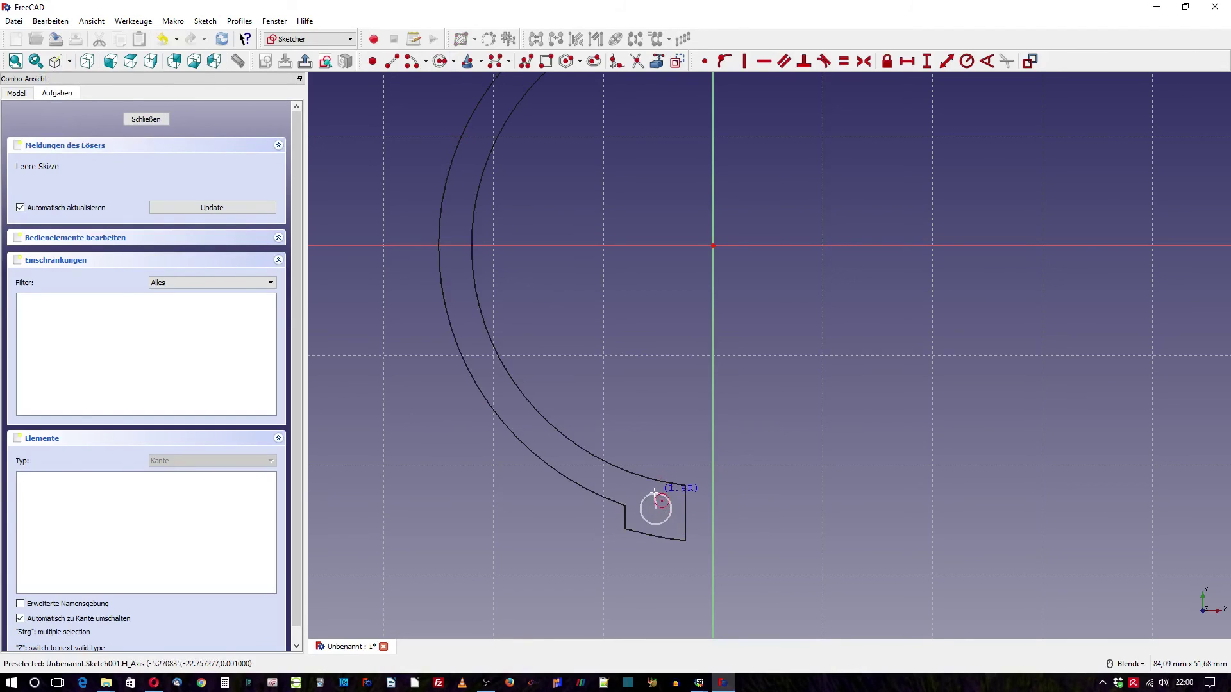
{"action": "left_click", "coordinate": [654, 493]}
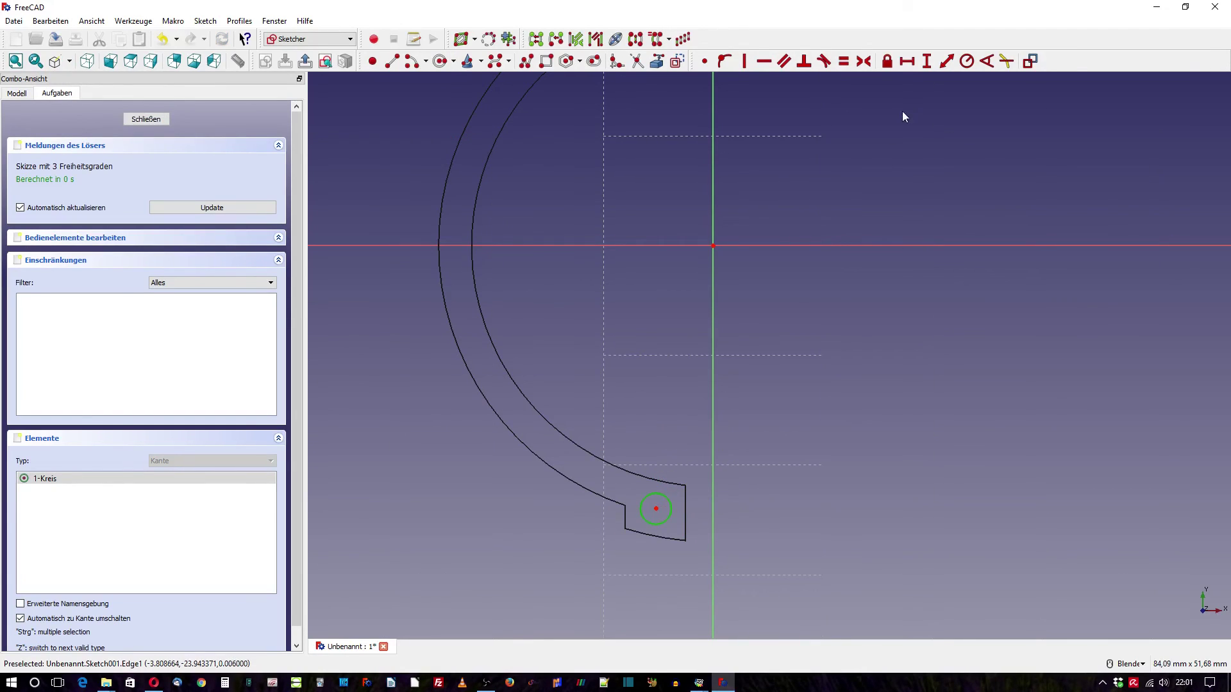
{"action": "left_click", "coordinate": [966, 61]}
{"action": "type", "text": "1,mm"}
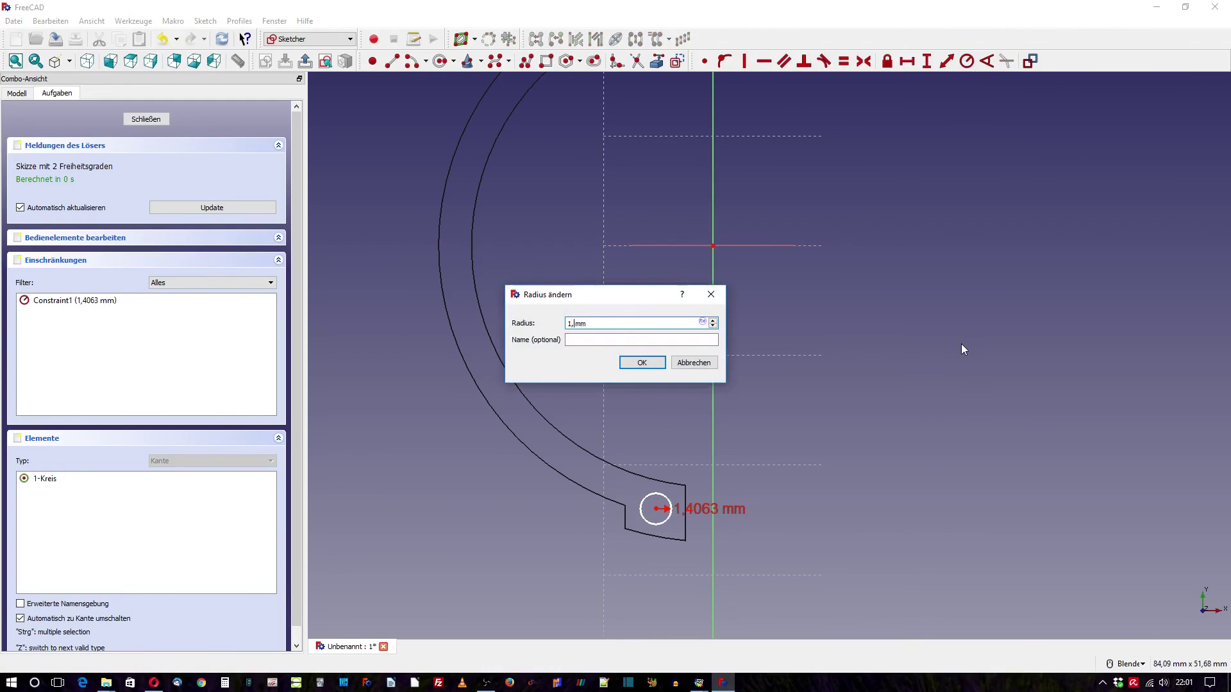
{"action": "type", "text": "5"}
{"action": "key", "text": "Return"}
Step: Place the circle centre 5,2 mm from the vertical axis and 23,7 mm from the horizontal axis
{"action": "scroll", "coordinate": [760, 552], "scroll_direction": "up", "scroll_amount": 4}
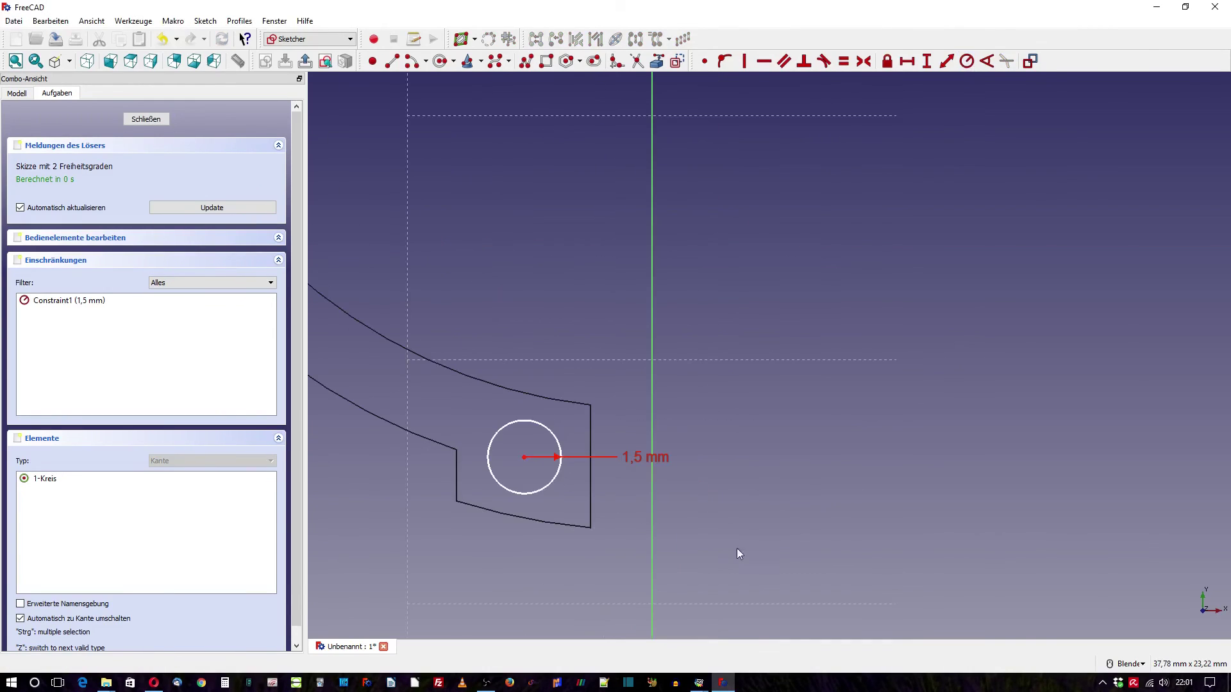
{"action": "left_click", "coordinate": [525, 457]}
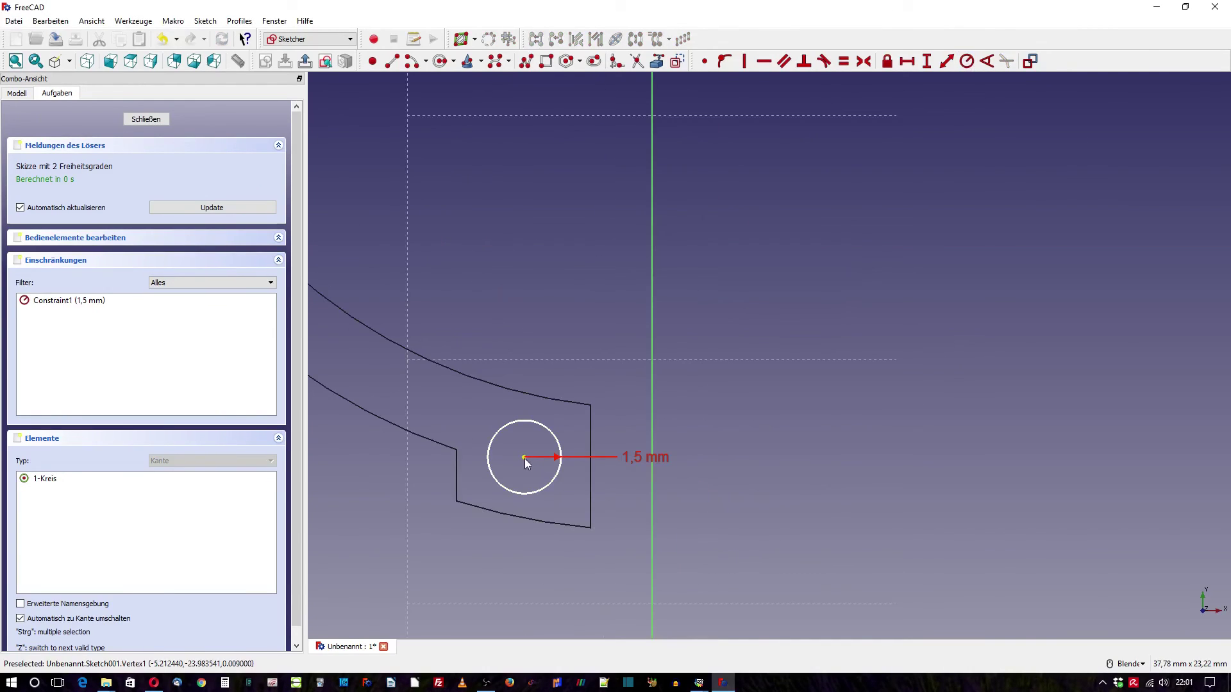
{"action": "left_click", "coordinate": [652, 502]}
{"action": "left_click", "coordinate": [907, 62]}
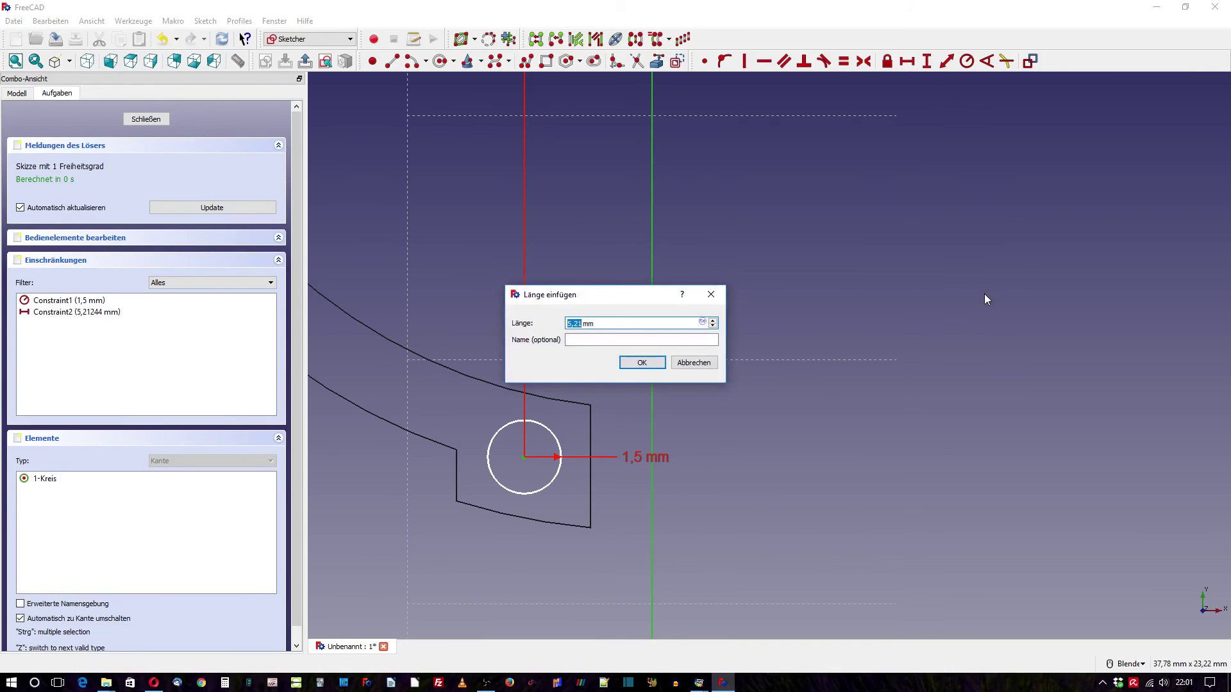
{"action": "type", "text": "5,2"}
{"action": "key", "text": "Return"}
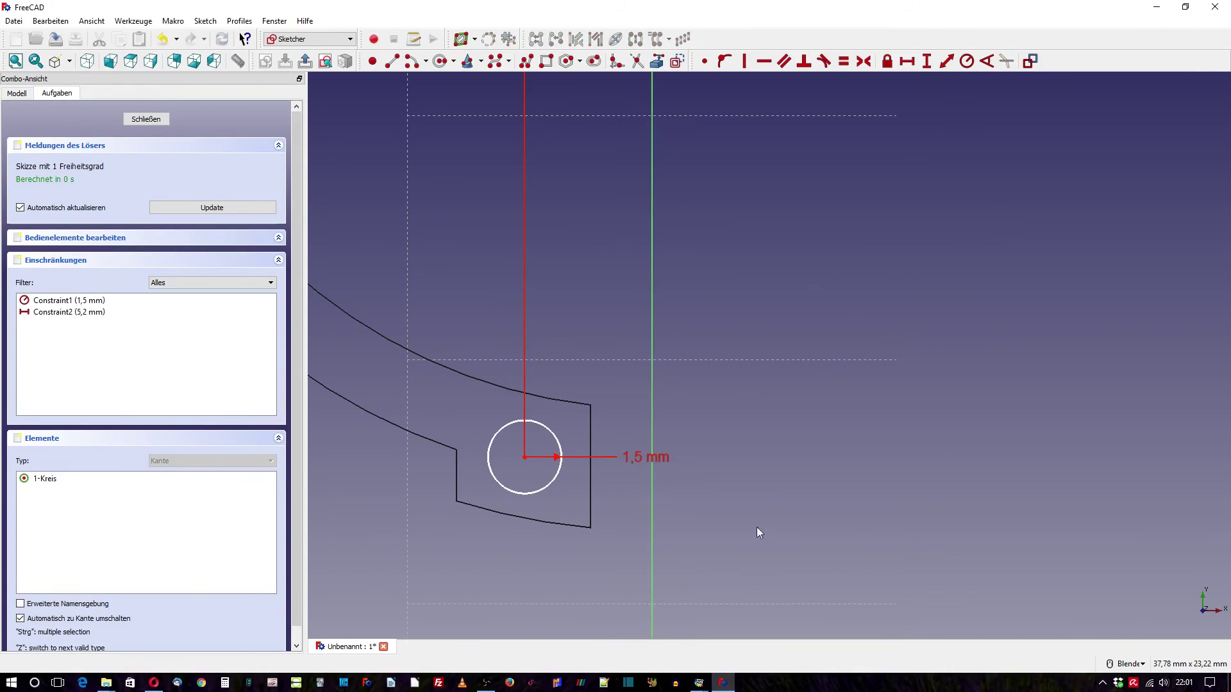
{"action": "scroll", "coordinate": [760, 535], "scroll_direction": "down", "scroll_amount": 2}
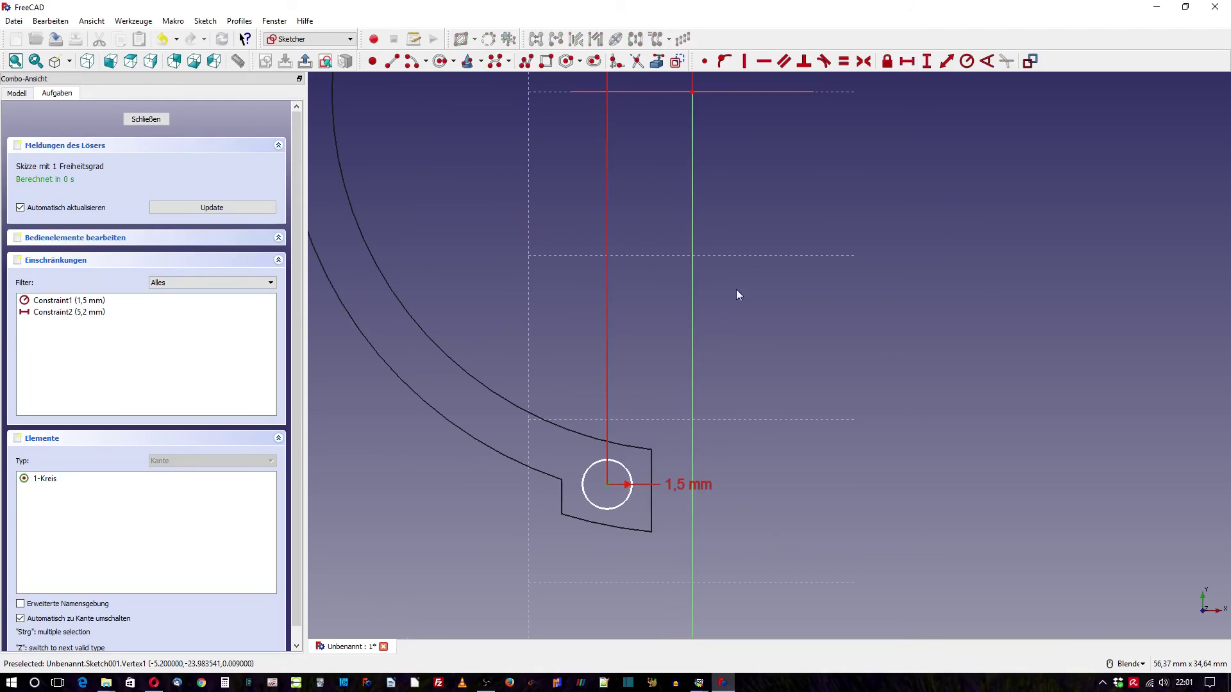
{"action": "left_click", "coordinate": [642, 91]}
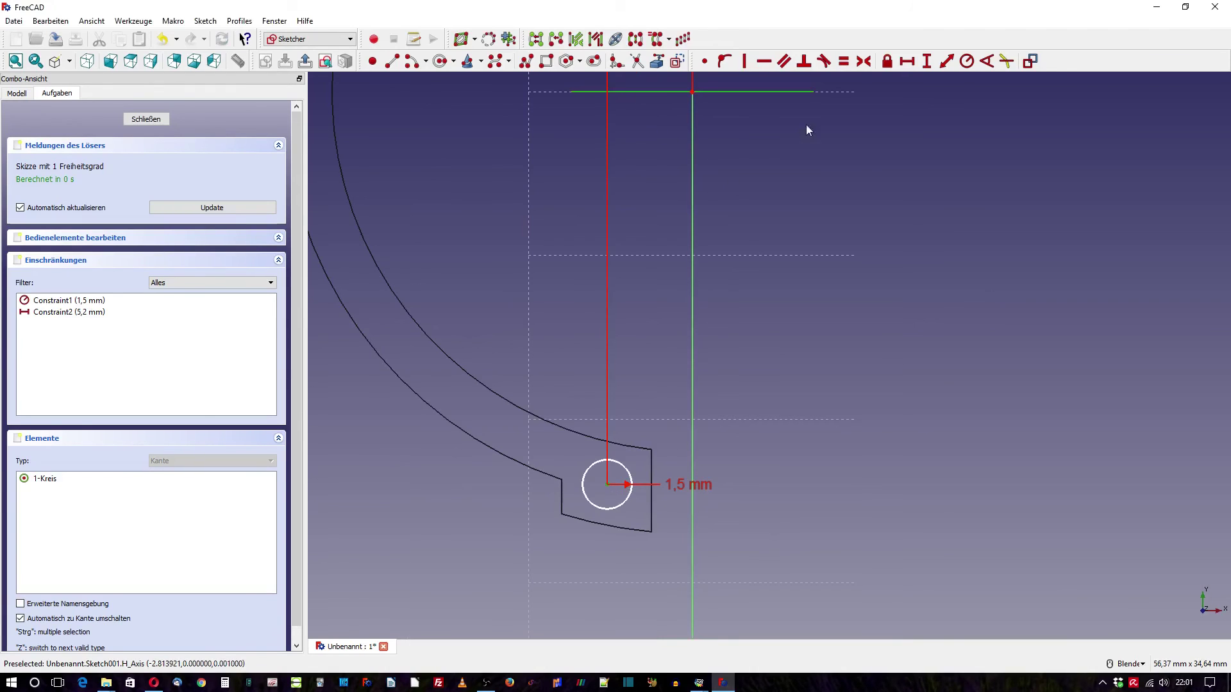
{"action": "left_click", "coordinate": [923, 62]}
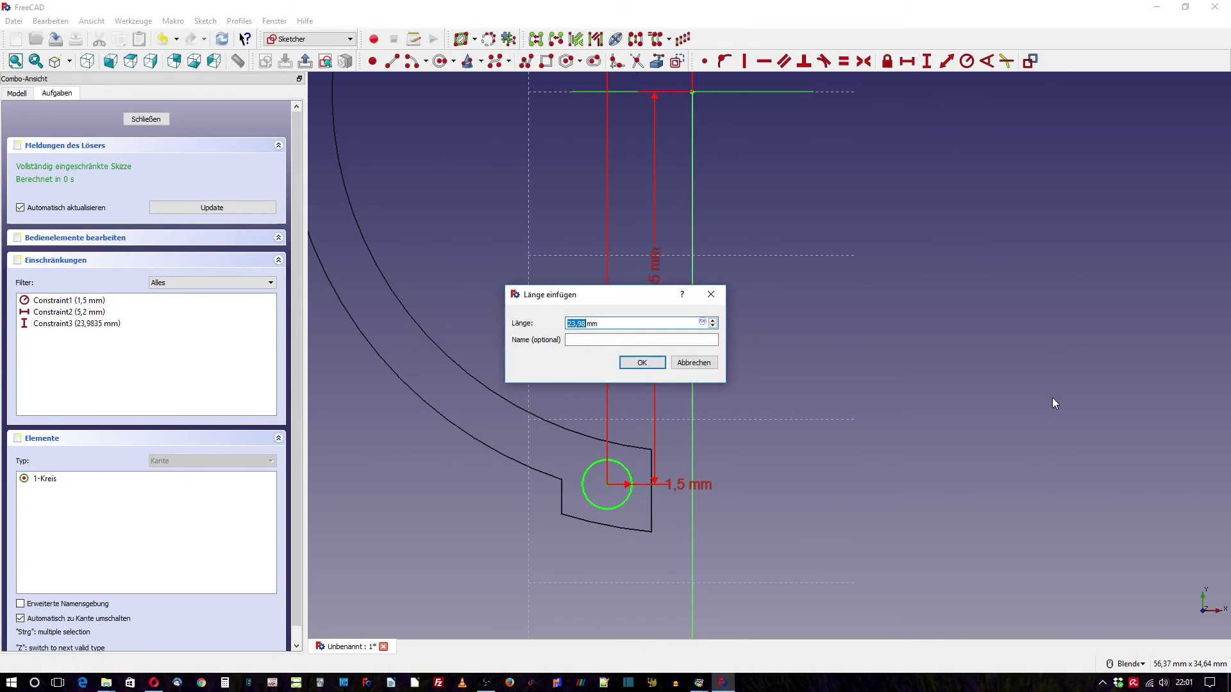
{"action": "type", "text": "23,7"}
{"action": "key", "text": "Return"}
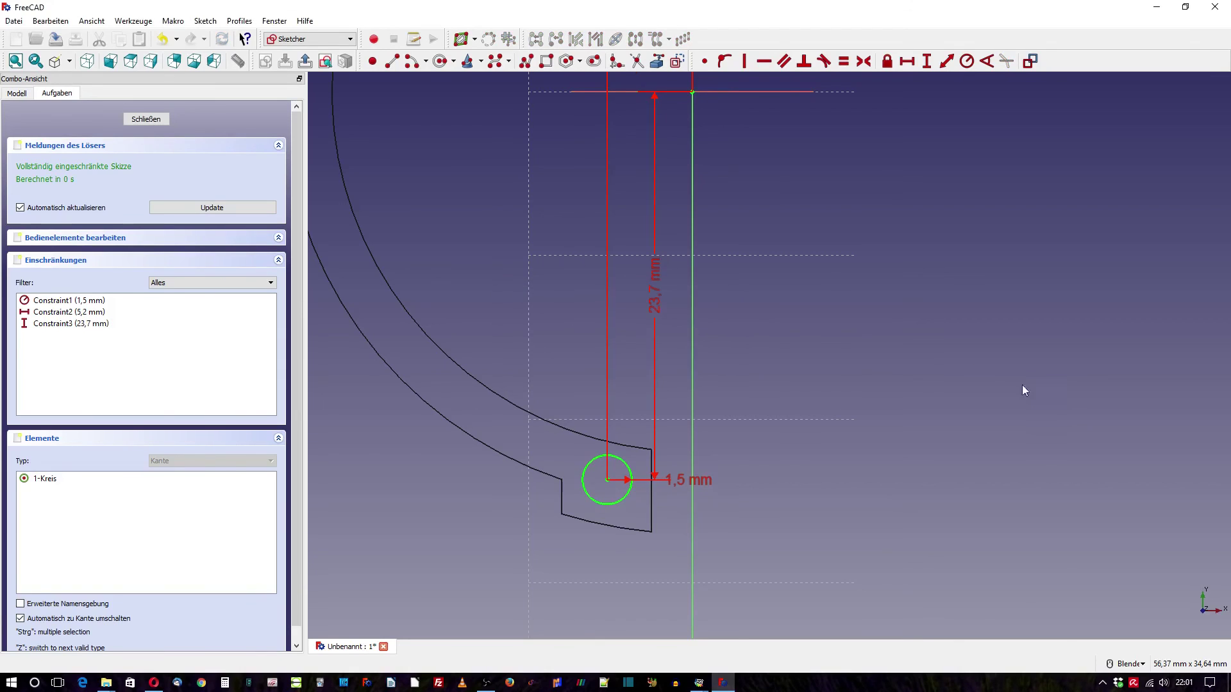
{"action": "scroll", "coordinate": [1022, 384], "scroll_direction": "down", "scroll_amount": 2}
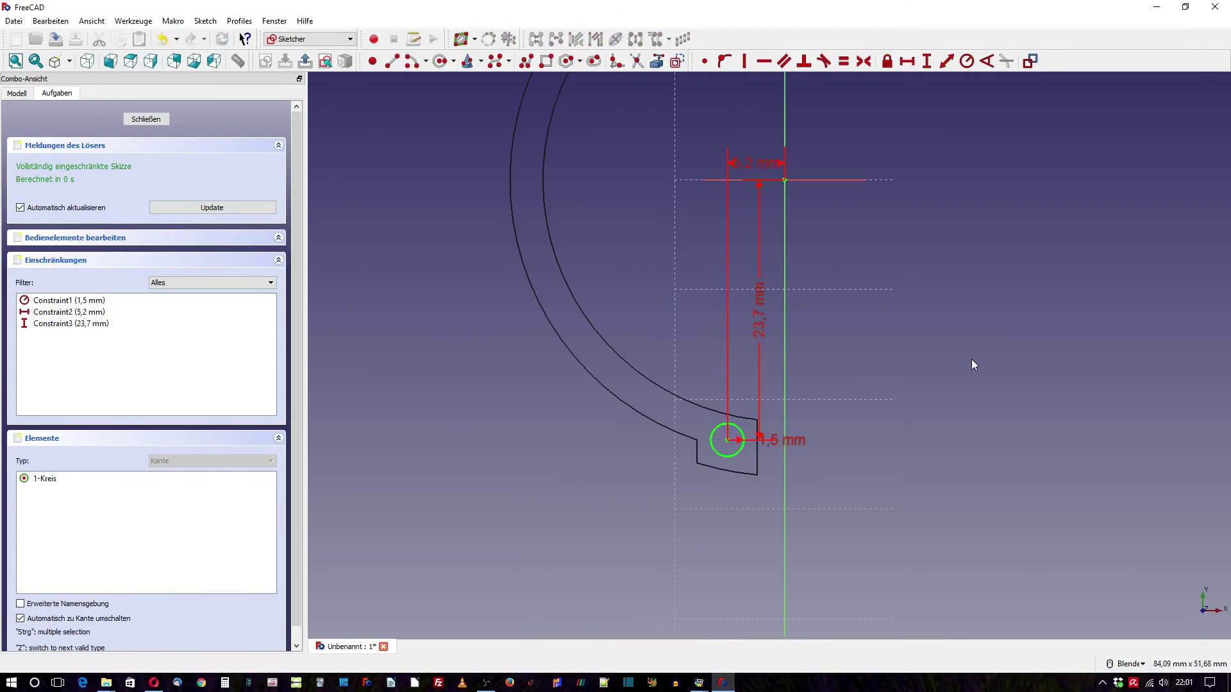
{"action": "left_click", "coordinate": [147, 119]}
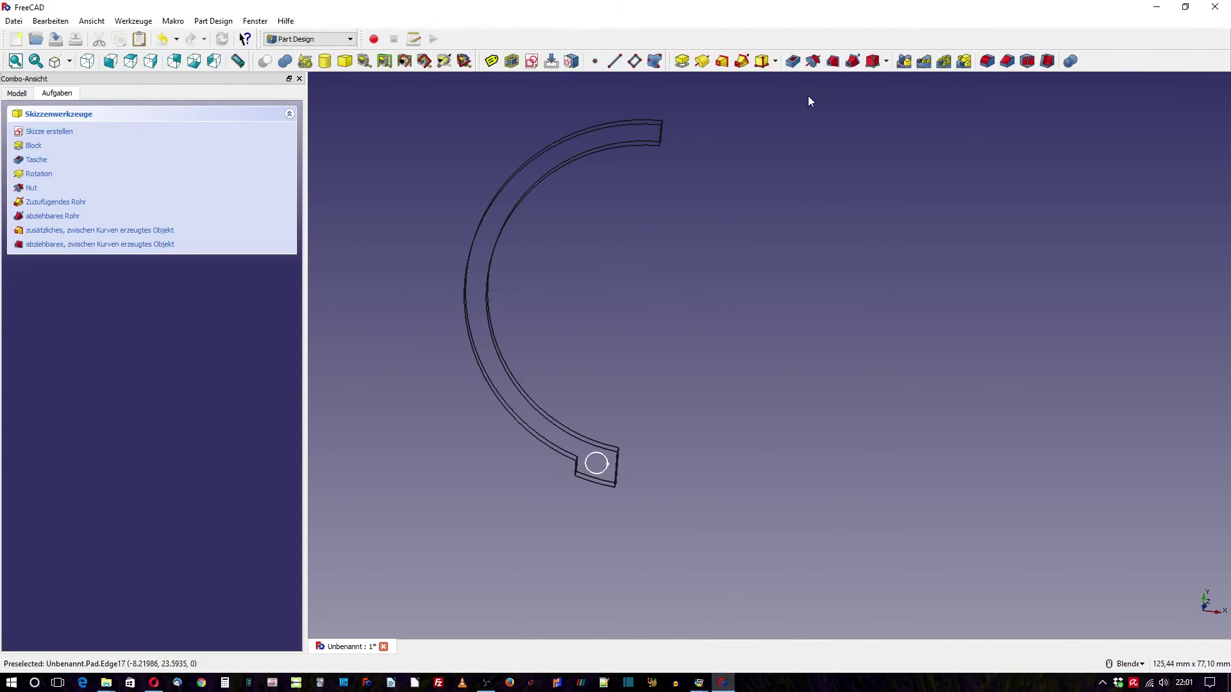
Step: Pocket the hole circle Through all, symmetric to the sketch plane
{"action": "left_click", "coordinate": [794, 62]}
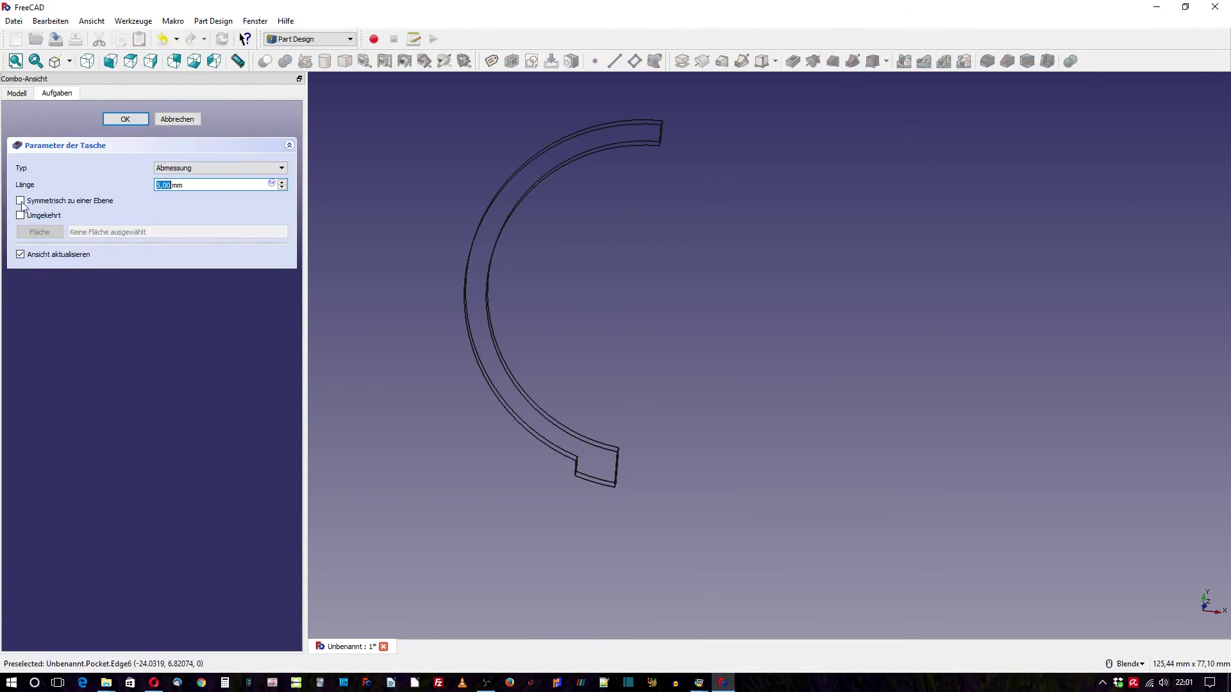
{"action": "left_click", "coordinate": [20, 200]}
{"action": "left_click", "coordinate": [189, 167]}
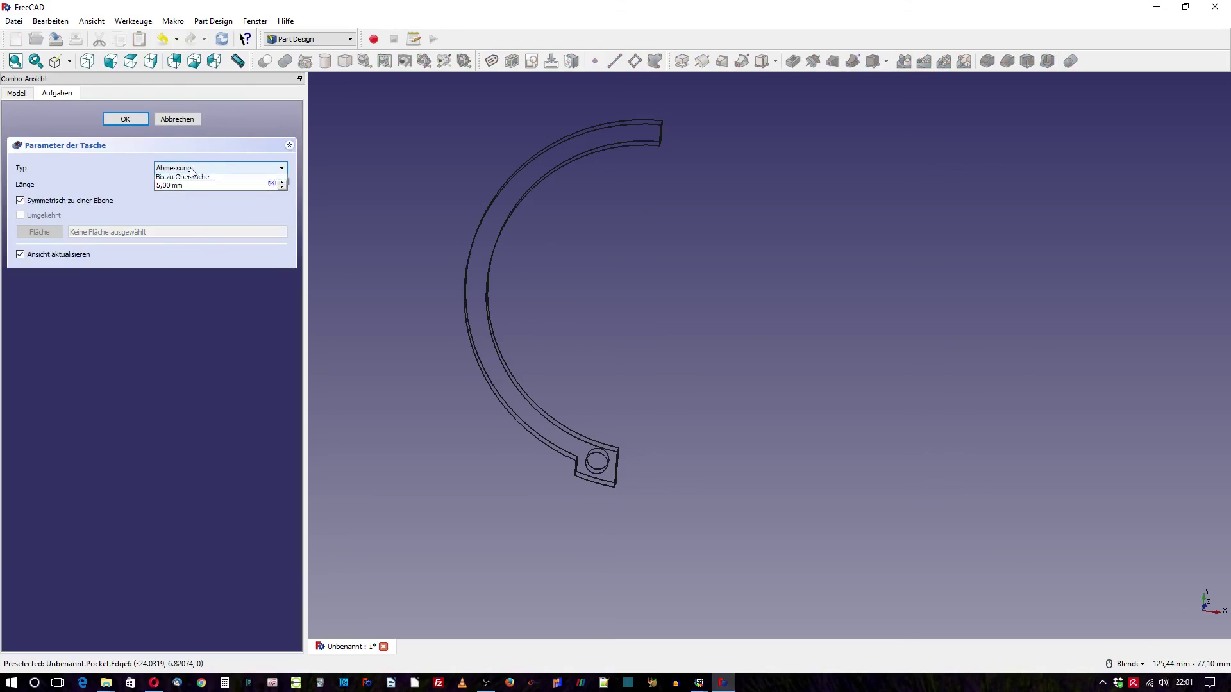
{"action": "left_click", "coordinate": [190, 186]}
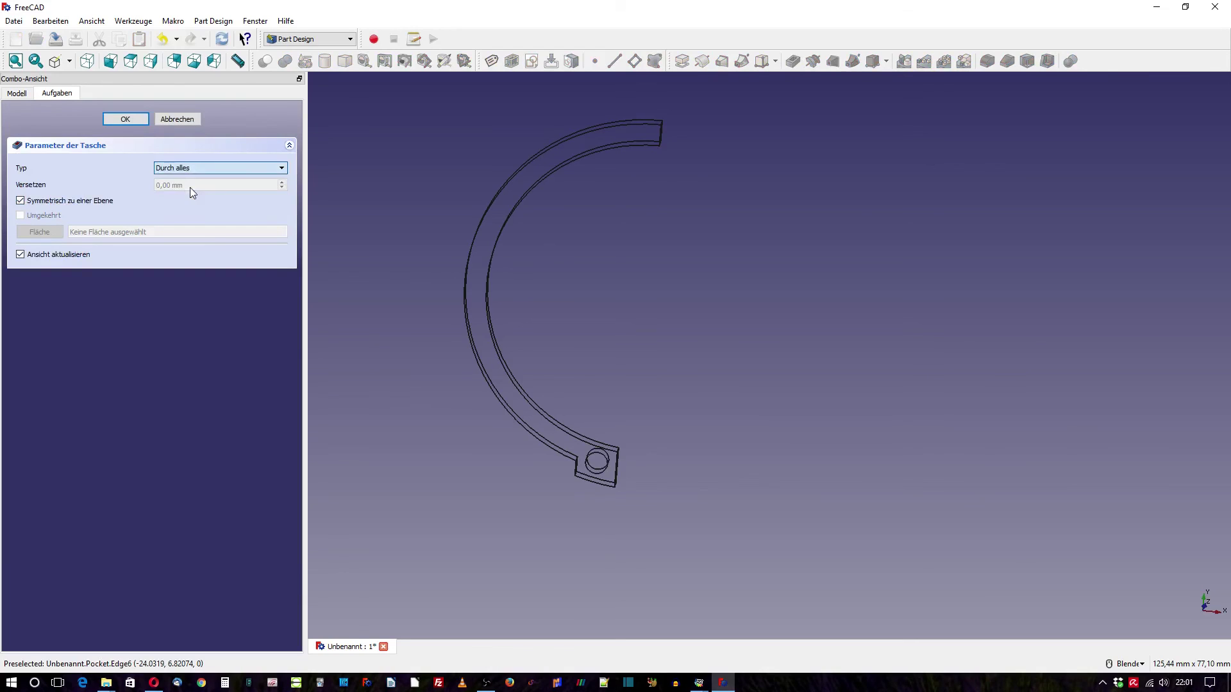
{"action": "left_click", "coordinate": [118, 120]}
Step: Switch the display back to shaded and orbit to the hole end
{"action": "left_click", "coordinate": [70, 62]}
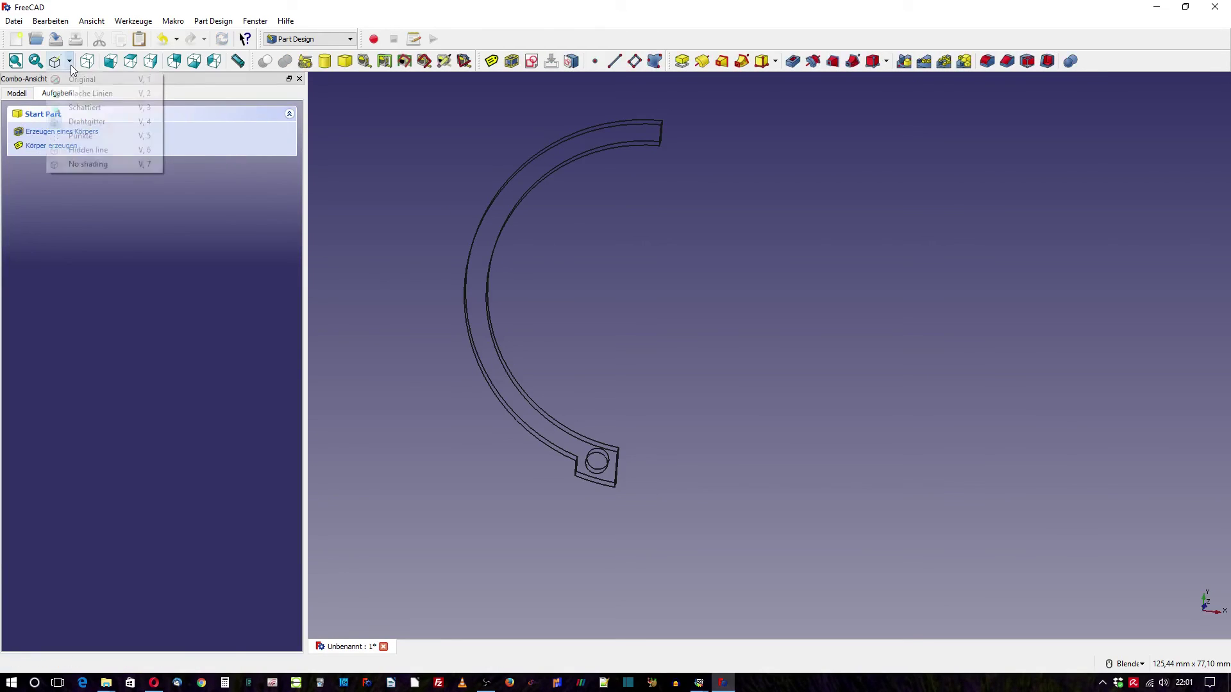
{"action": "left_click", "coordinate": [84, 79]}
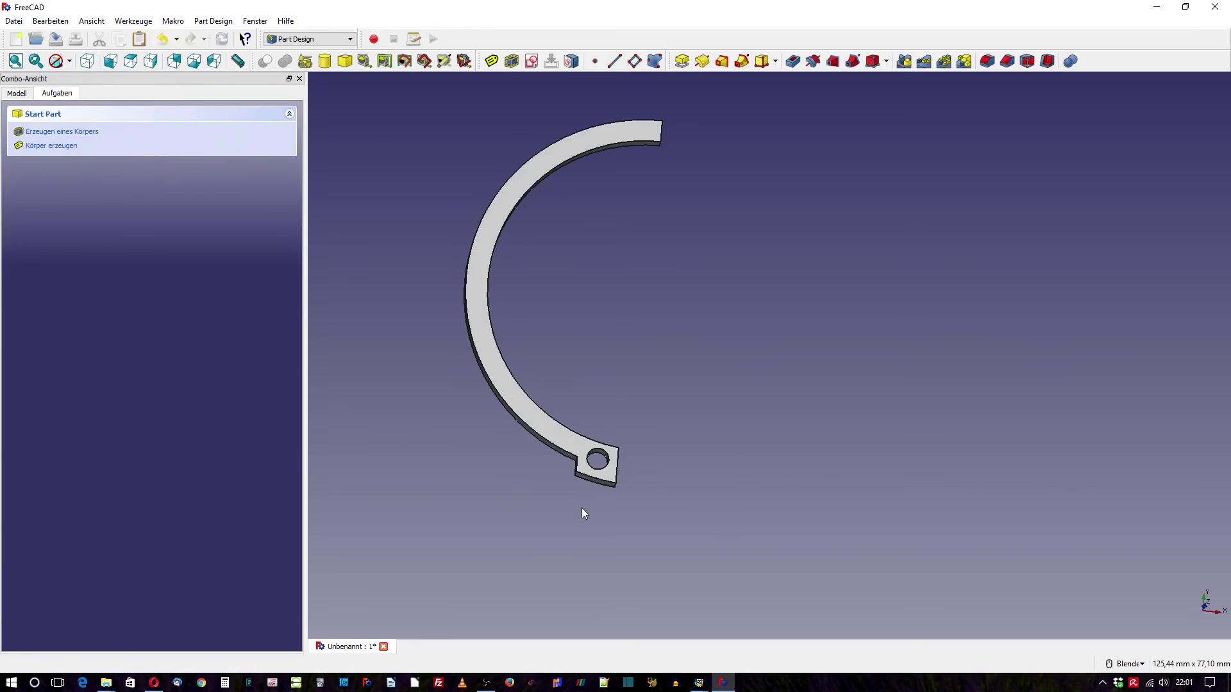
{"action": "scroll", "coordinate": [510, 468], "scroll_direction": "up", "scroll_amount": 3}
{"action": "scroll", "coordinate": [513, 464], "scroll_direction": "up", "scroll_amount": 2}
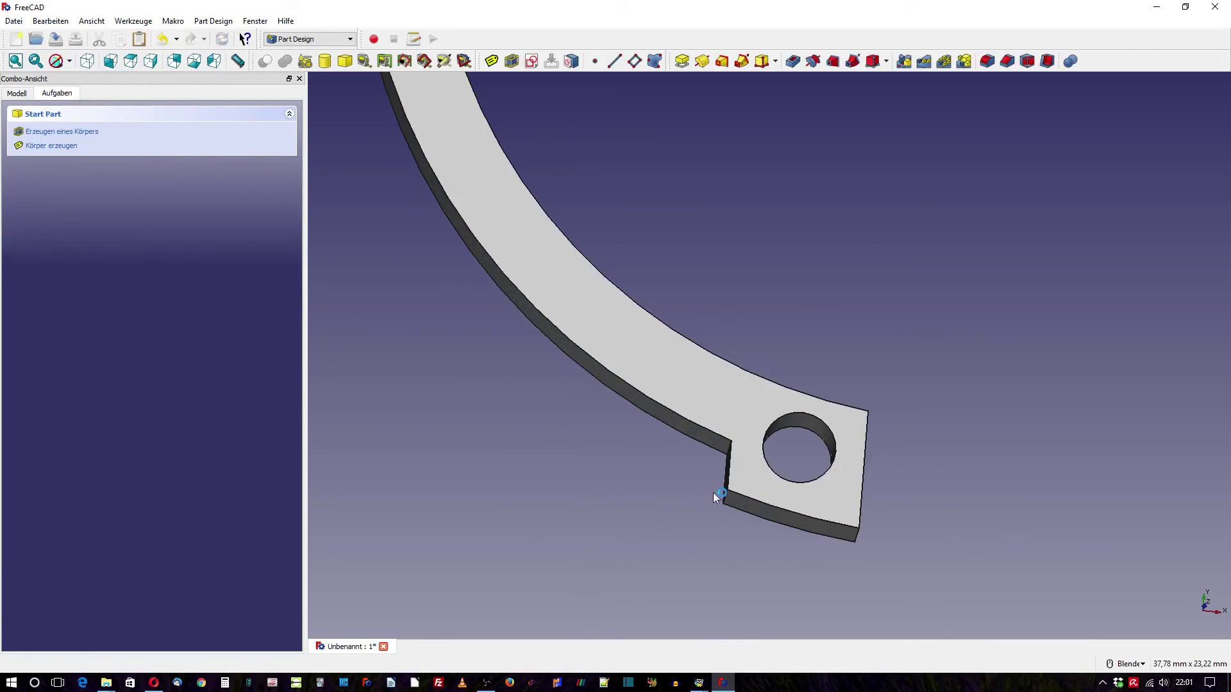
{"action": "middle_click_drag", "start_coordinate": [942, 478], "coordinate": [1000, 459]}
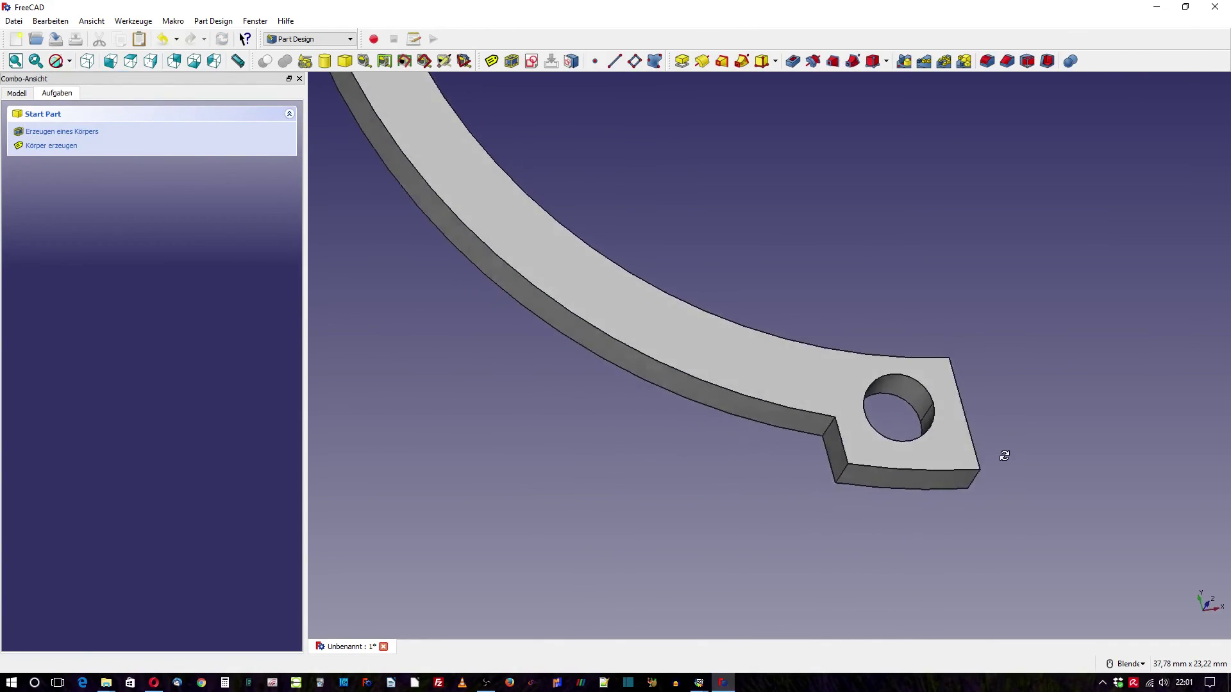
Step: Fillet the four notch edges Edge5, Edge19, Edge20 and Edge8 of the lug
{"action": "left_click", "coordinate": [834, 421]}
{"action": "left_click", "coordinate": [847, 469], "text": "ctrl"}
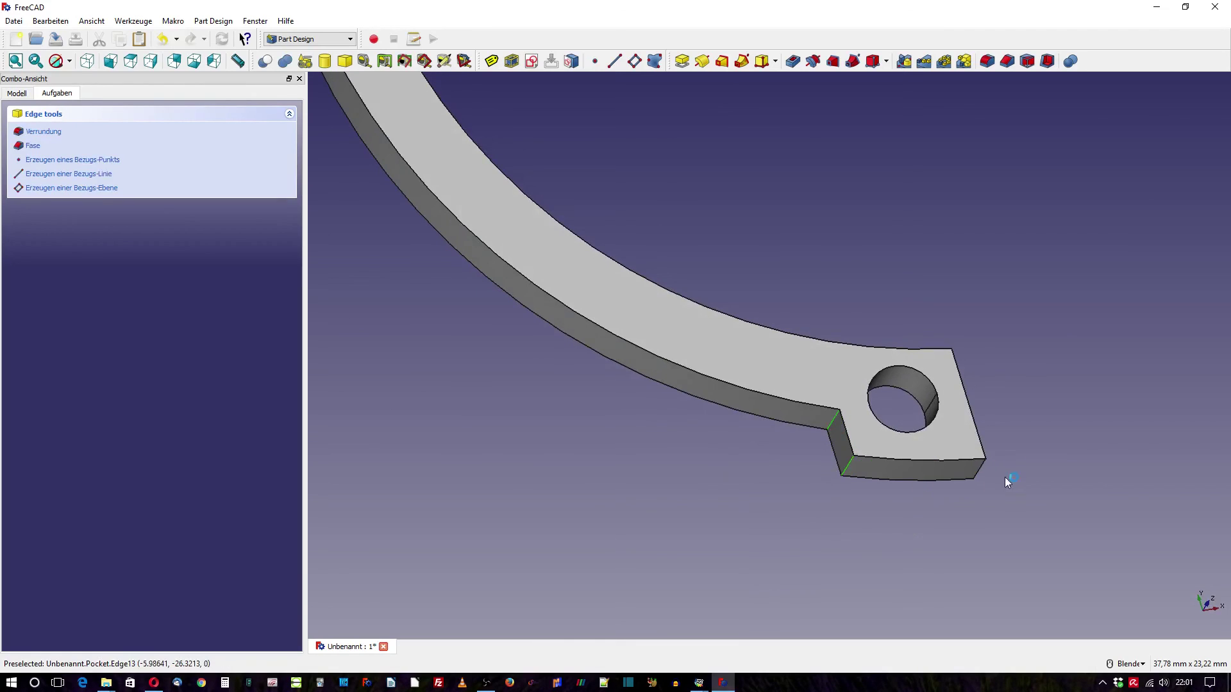
{"action": "left_click", "coordinate": [981, 471], "text": "ctrl"}
{"action": "middle_click_drag", "start_coordinate": [1052, 379], "coordinate": [818, 429]}
{"action": "left_click", "coordinate": [603, 423], "text": "ctrl"}
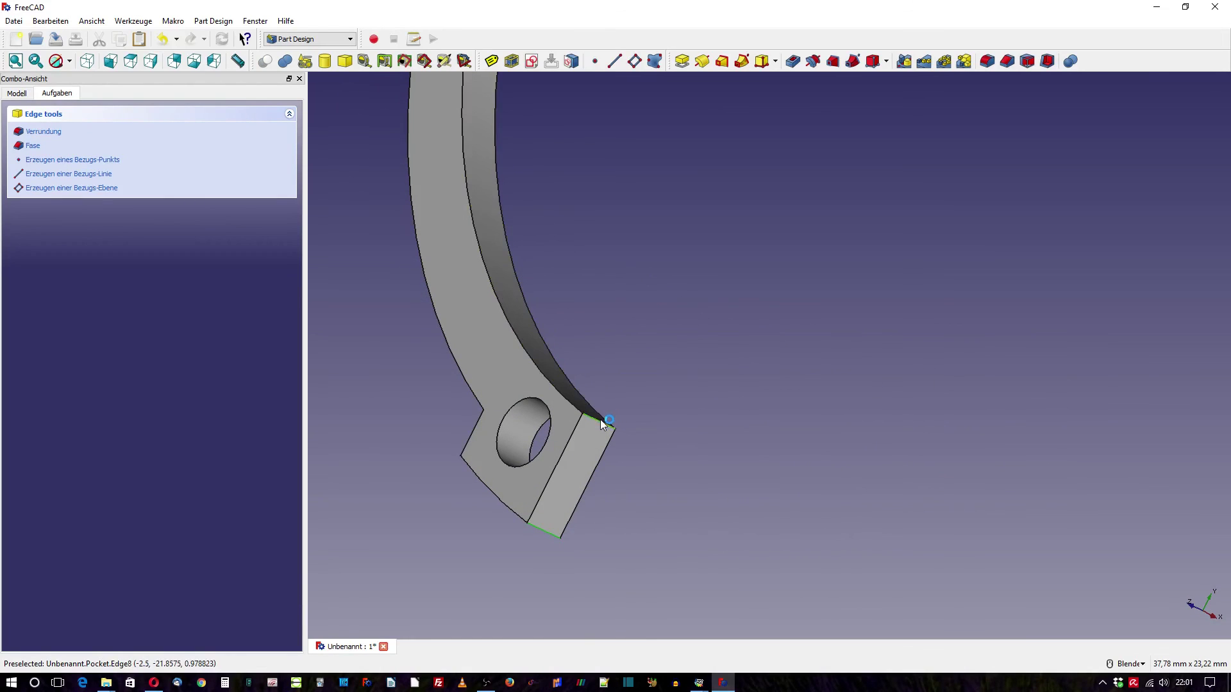
{"action": "left_click", "coordinate": [987, 61]}
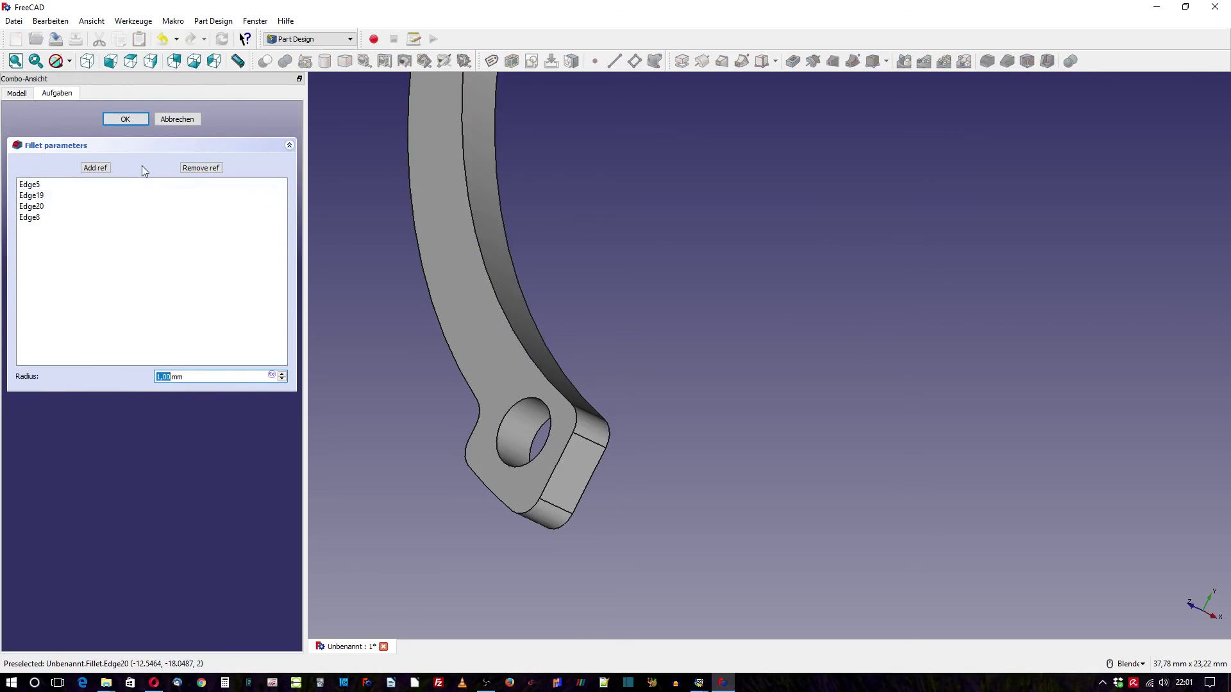
{"action": "left_click", "coordinate": [126, 118]}
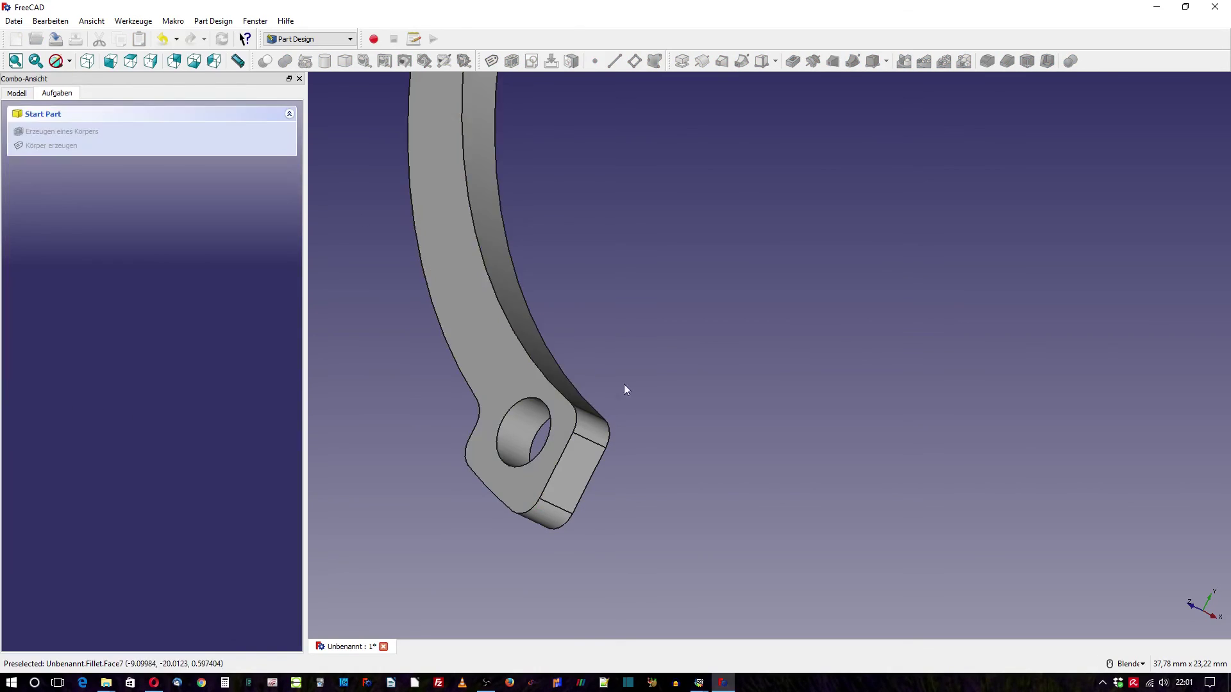
{"action": "scroll", "coordinate": [660, 425], "scroll_direction": "down", "scroll_amount": 2}
{"action": "scroll", "coordinate": [578, 491], "scroll_direction": "down", "scroll_amount": 2}
{"action": "scroll", "coordinate": [578, 490], "scroll_direction": "down", "scroll_amount": 1}
{"action": "scroll", "coordinate": [731, 291], "scroll_direction": "up", "scroll_amount": 2}
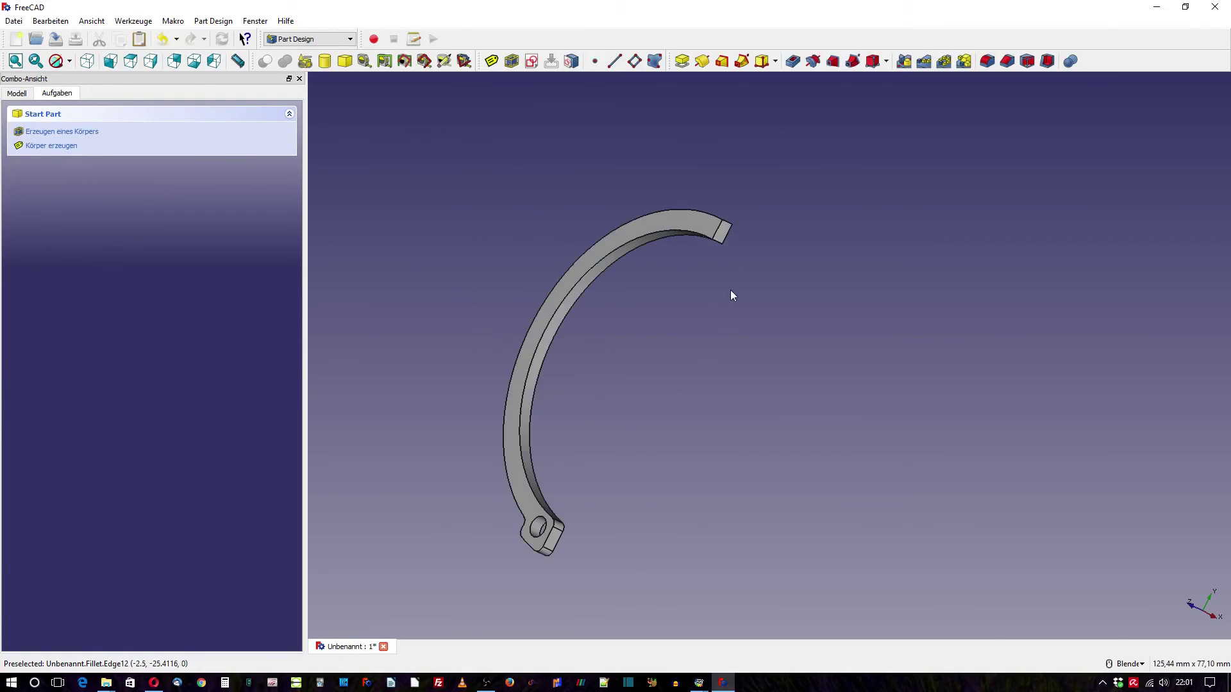
Step: Make a simple copy of the Body's Fillet feature in the Part workbench
{"action": "left_click", "coordinate": [18, 95]}
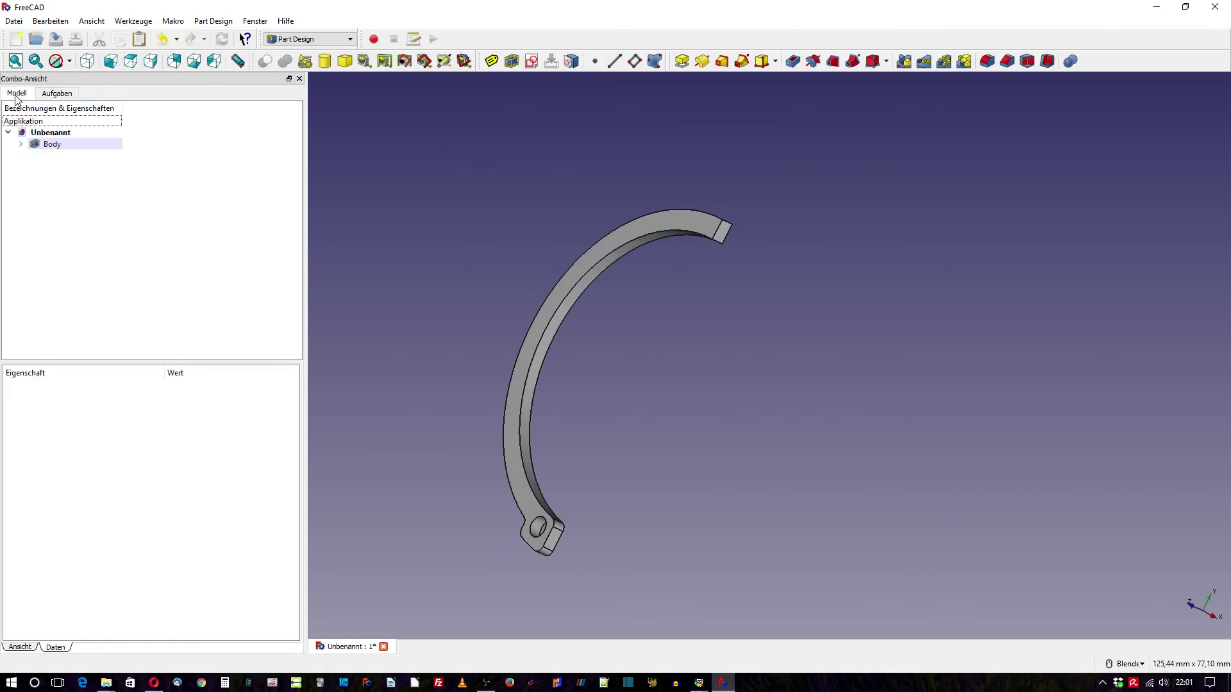
{"action": "left_click", "coordinate": [21, 145]}
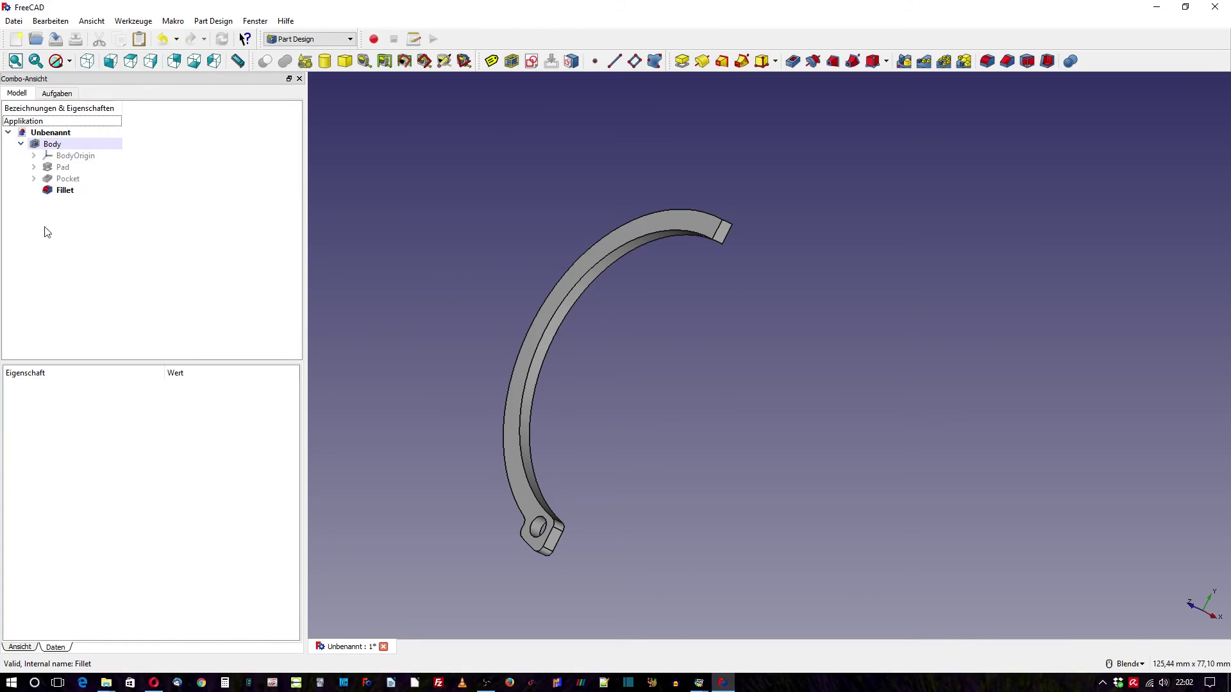
{"action": "left_click", "coordinate": [68, 192]}
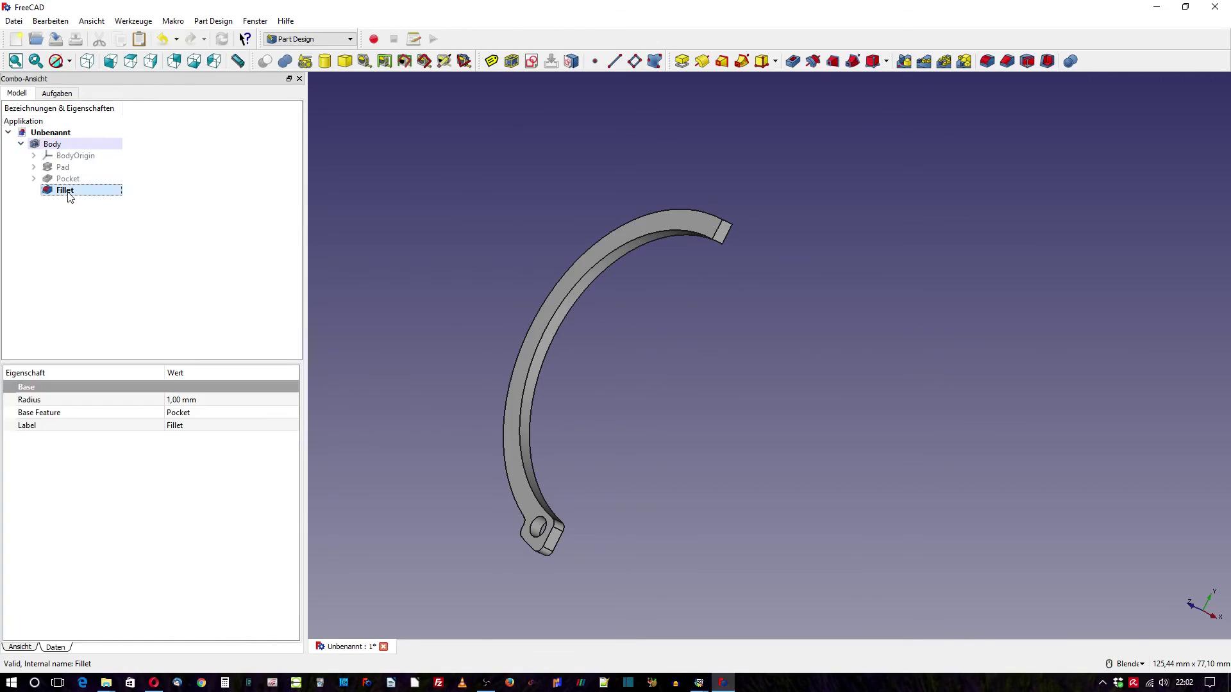
{"action": "left_click", "coordinate": [305, 39]}
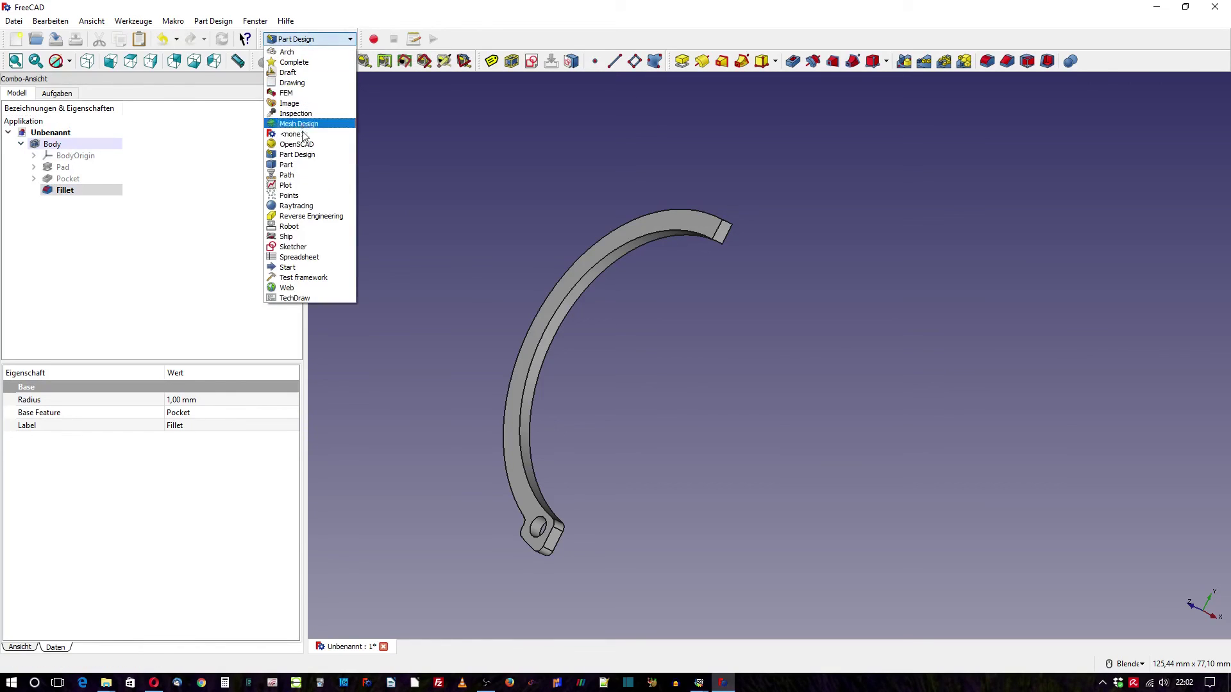
{"action": "left_click", "coordinate": [299, 166]}
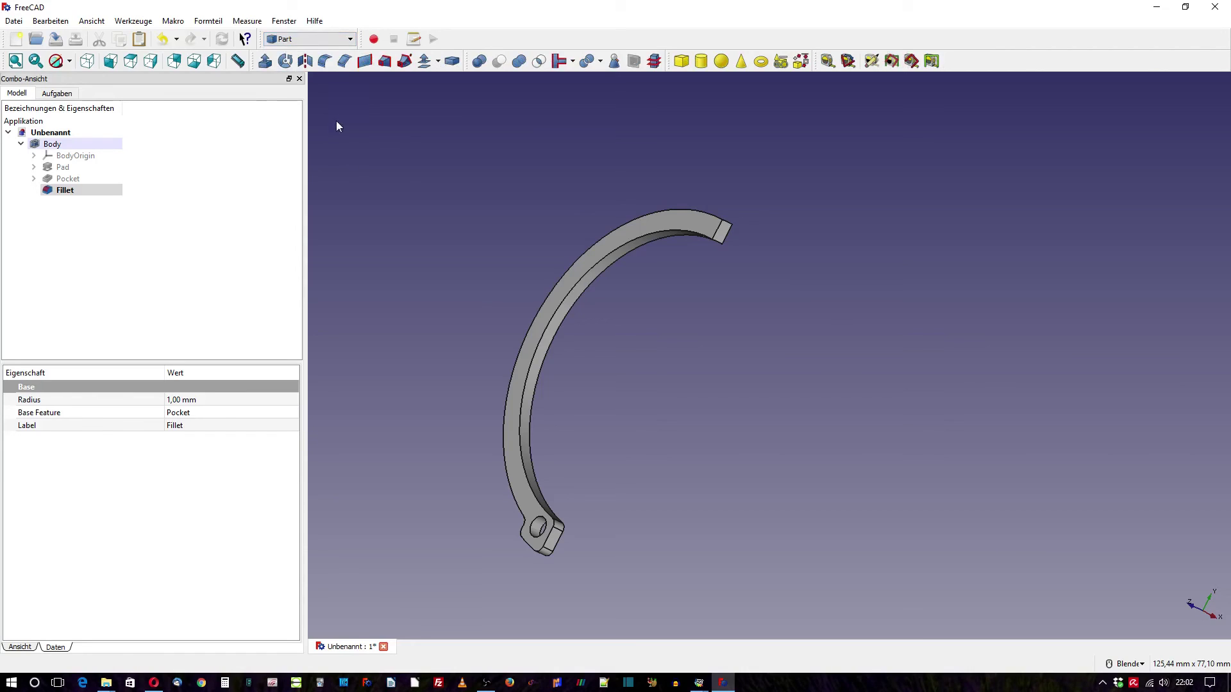
{"action": "left_click", "coordinate": [208, 21]}
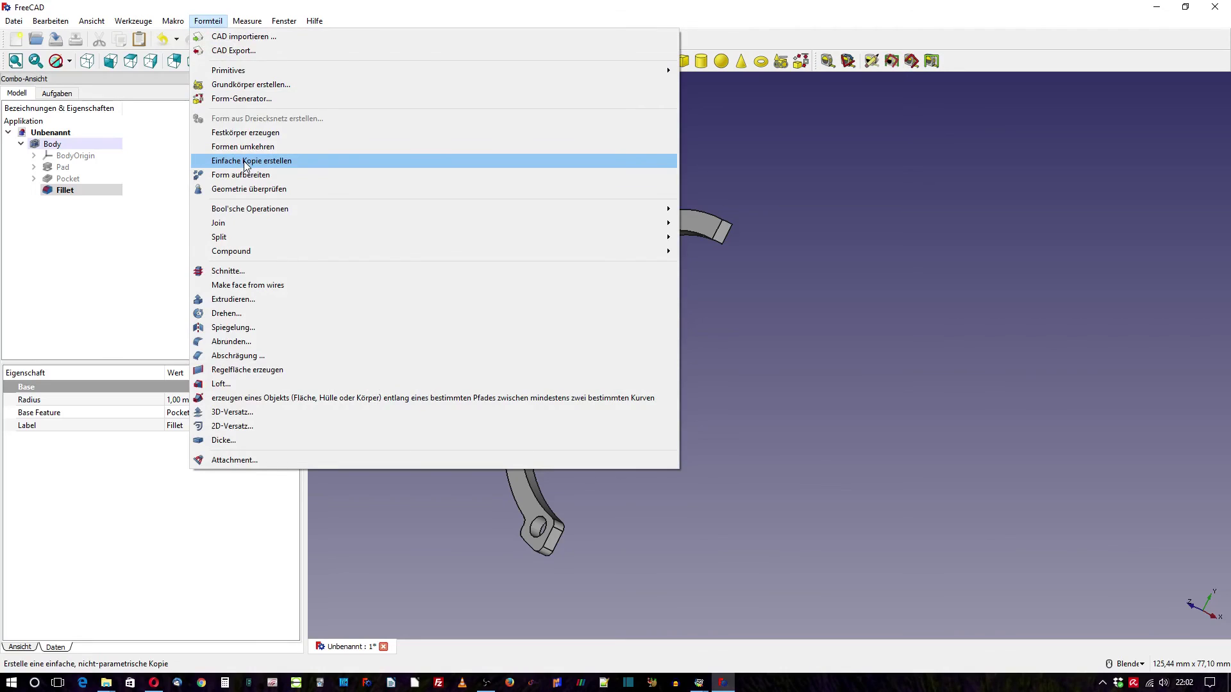
{"action": "left_click", "coordinate": [247, 161]}
Step: Make a second simple copy and hide the original Fillet feature
{"action": "left_click", "coordinate": [75, 203]}
{"action": "left_click", "coordinate": [208, 21]}
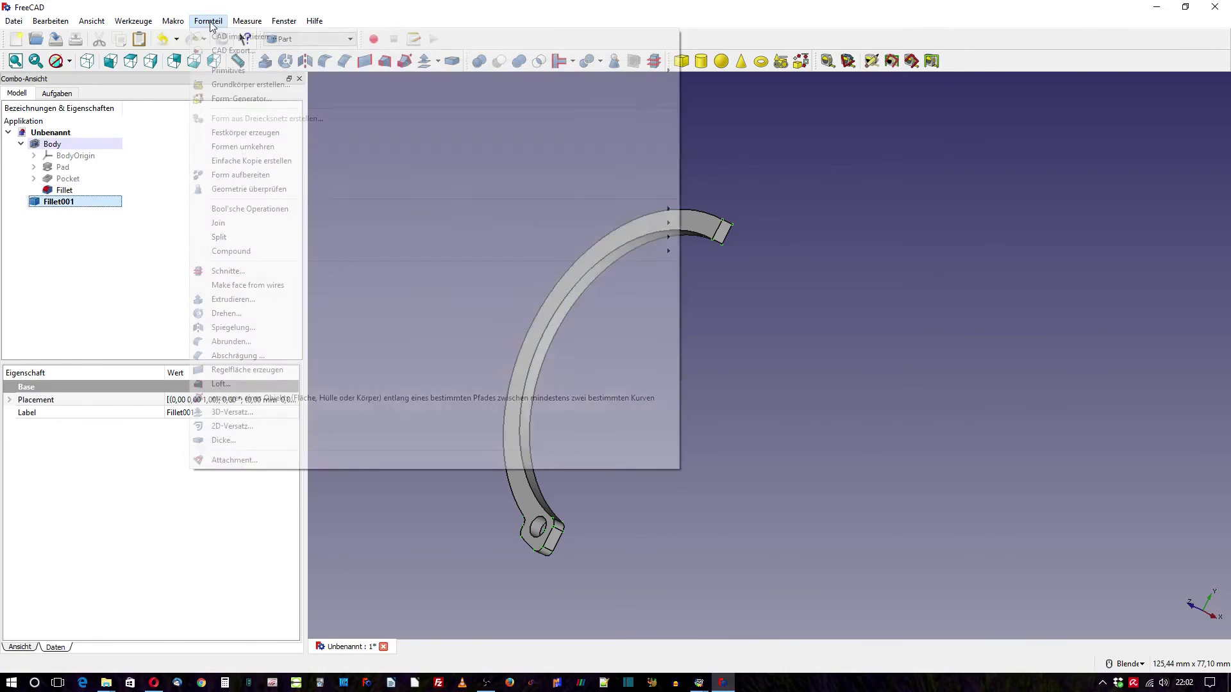
{"action": "left_click", "coordinate": [254, 164]}
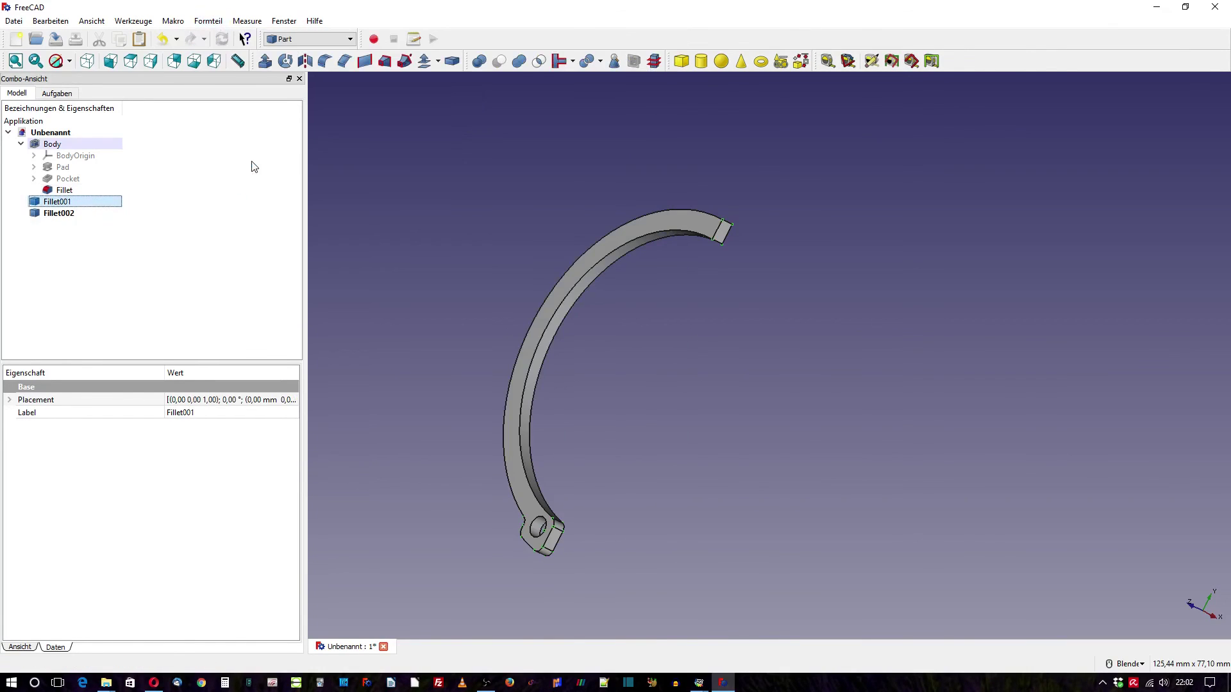
{"action": "left_click", "coordinate": [72, 192]}
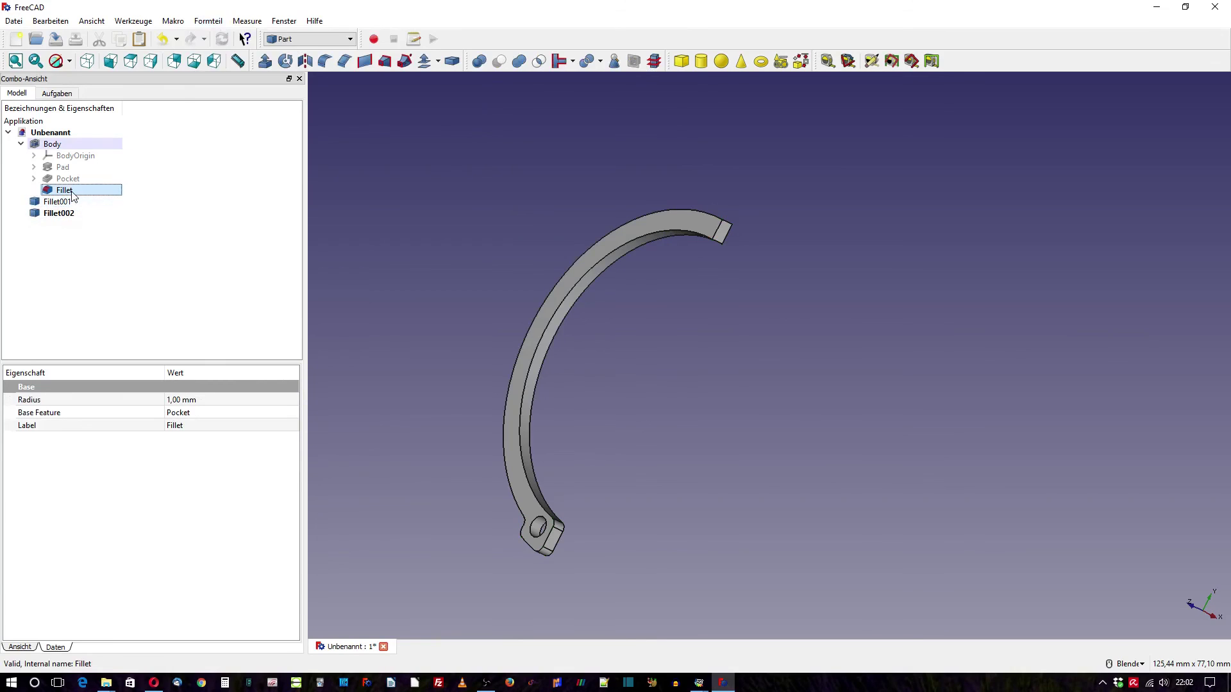
{"action": "key", "text": "space"}
Step: Rotate Fillet002 180° about the y axis (axis 0, 1, 0)
{"action": "left_click", "coordinate": [66, 215]}
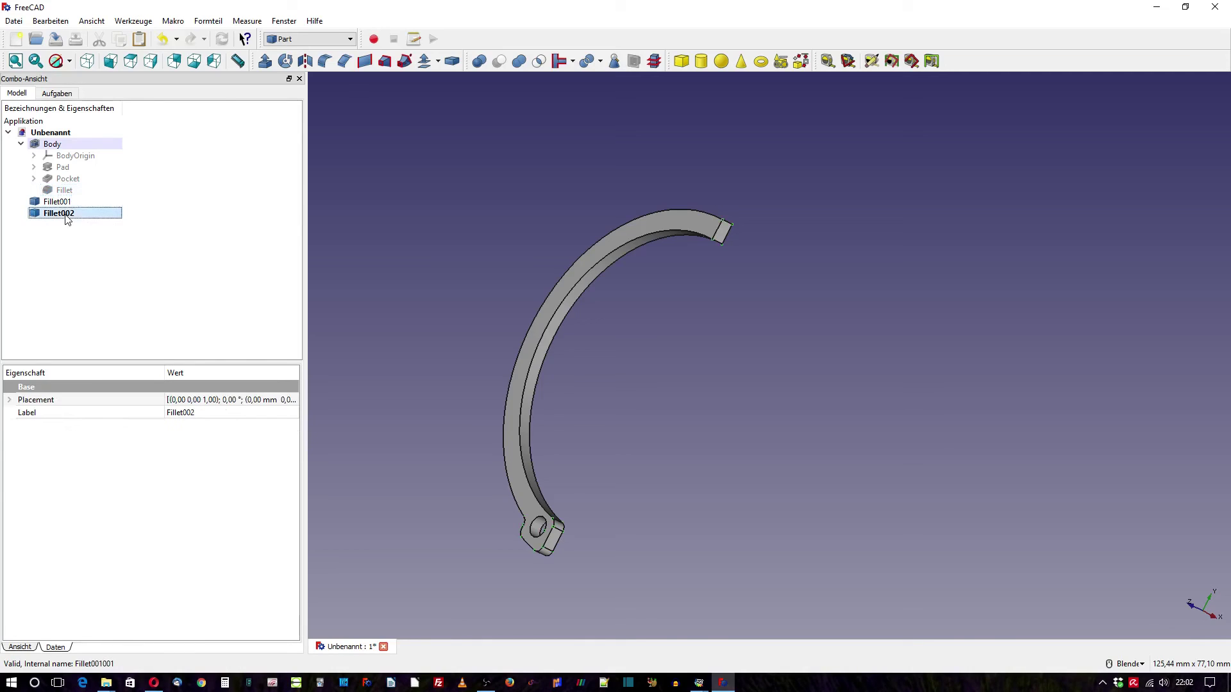
{"action": "left_click", "coordinate": [9, 400]}
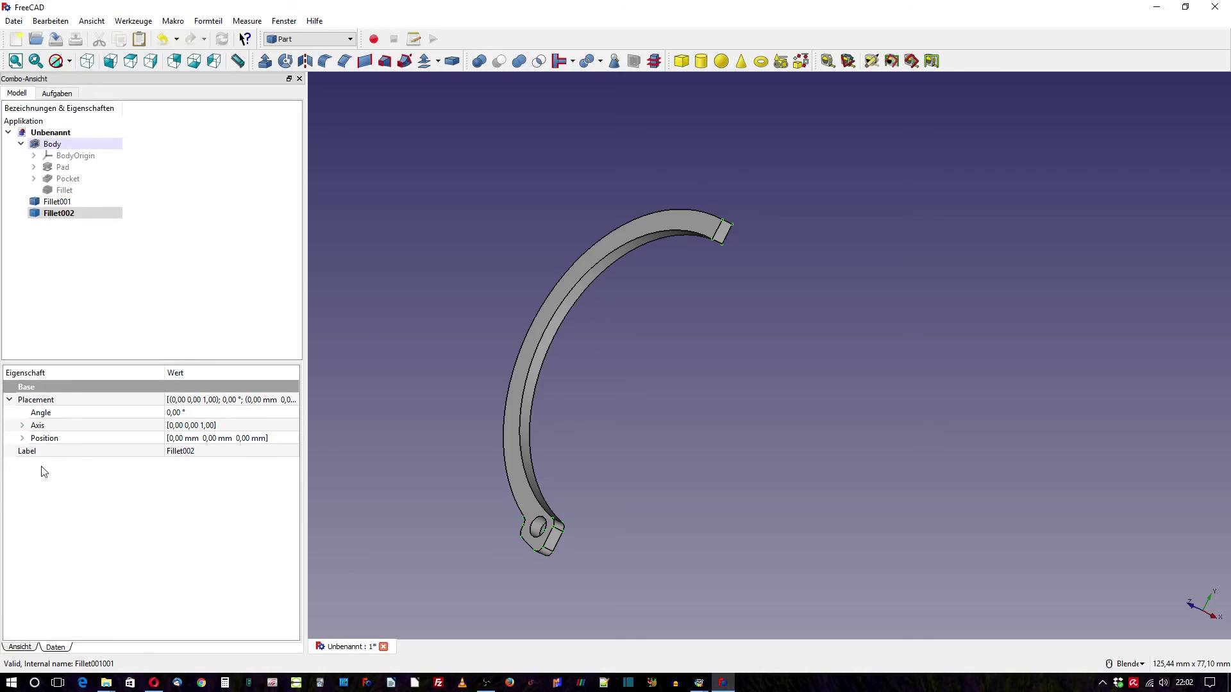
{"action": "left_click", "coordinate": [23, 426]}
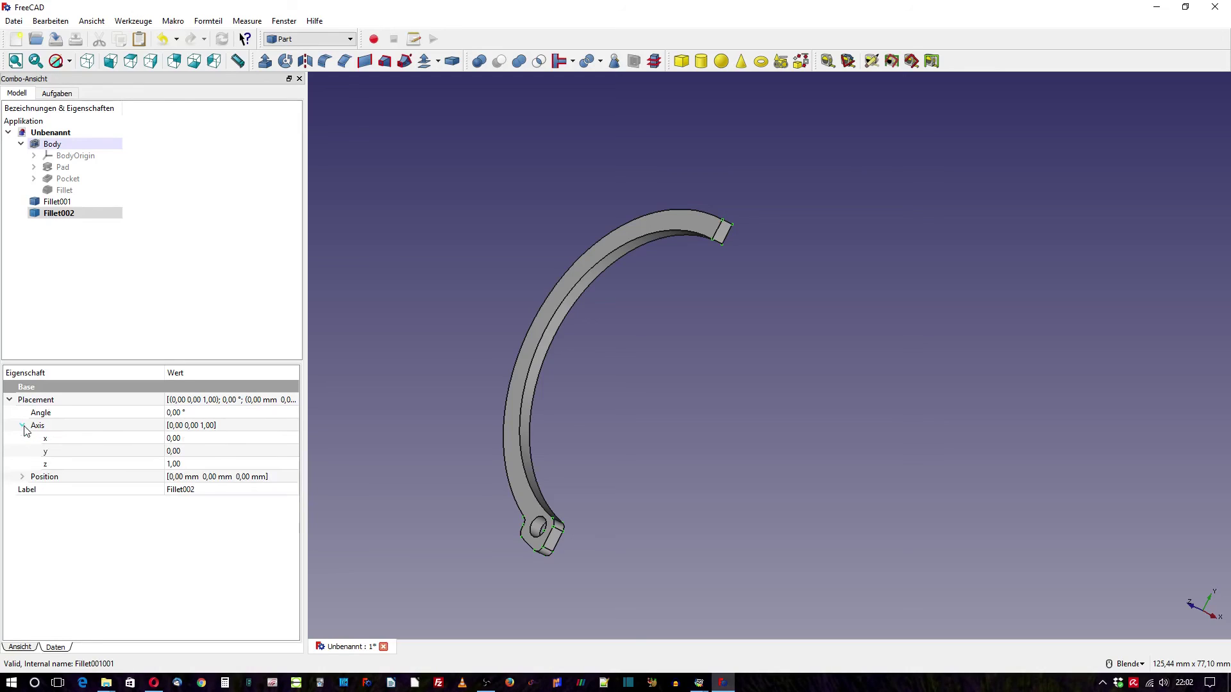
{"action": "left_click", "coordinate": [178, 452]}
{"action": "type", "text": "1"}
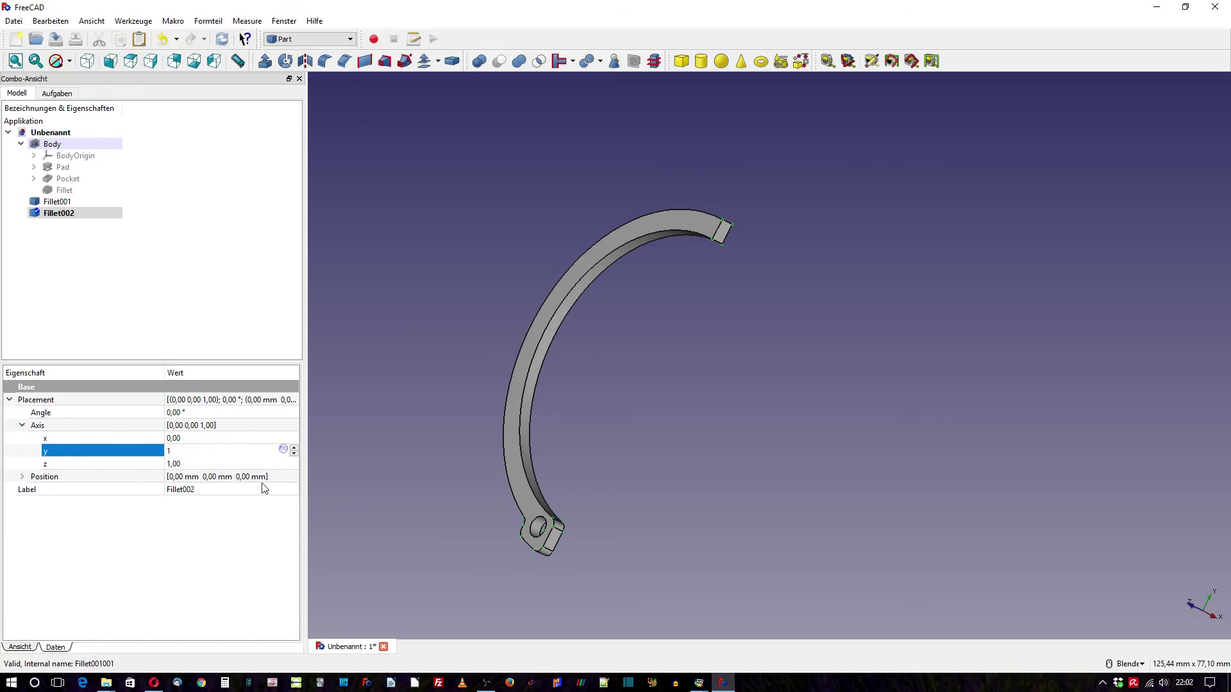
{"action": "key", "text": "Tab"}
{"action": "type", "text": "0"}
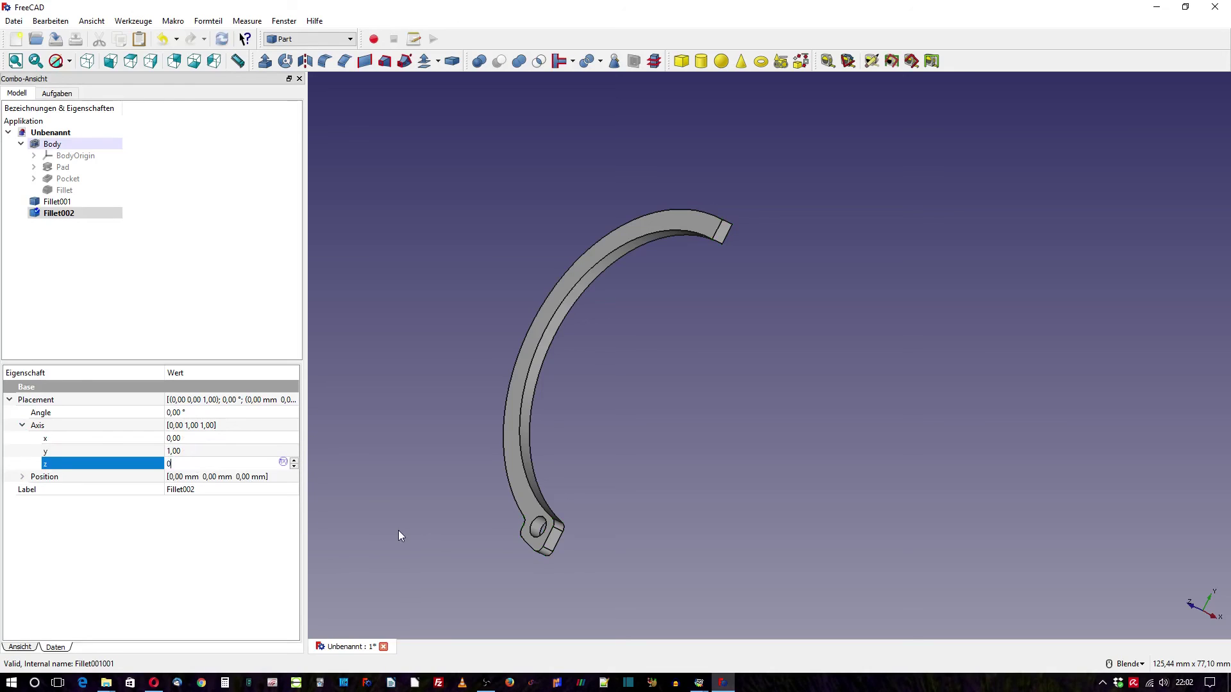
{"action": "left_click", "coordinate": [201, 412]}
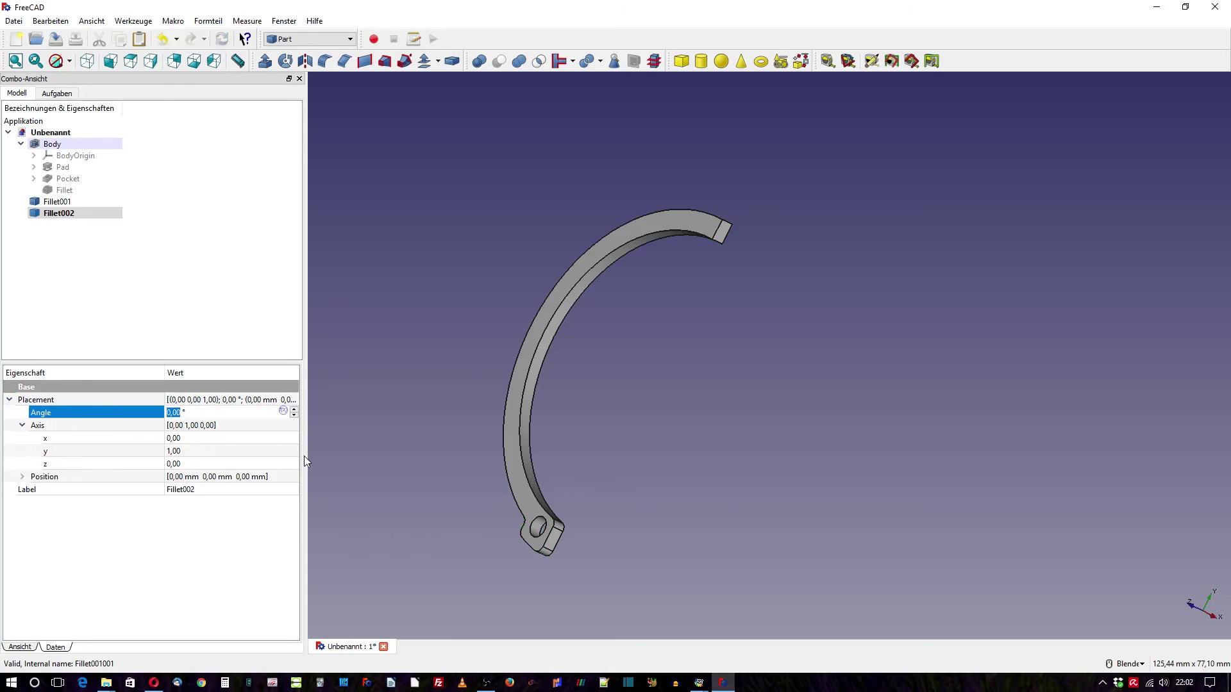
{"action": "type", "text": "180"}
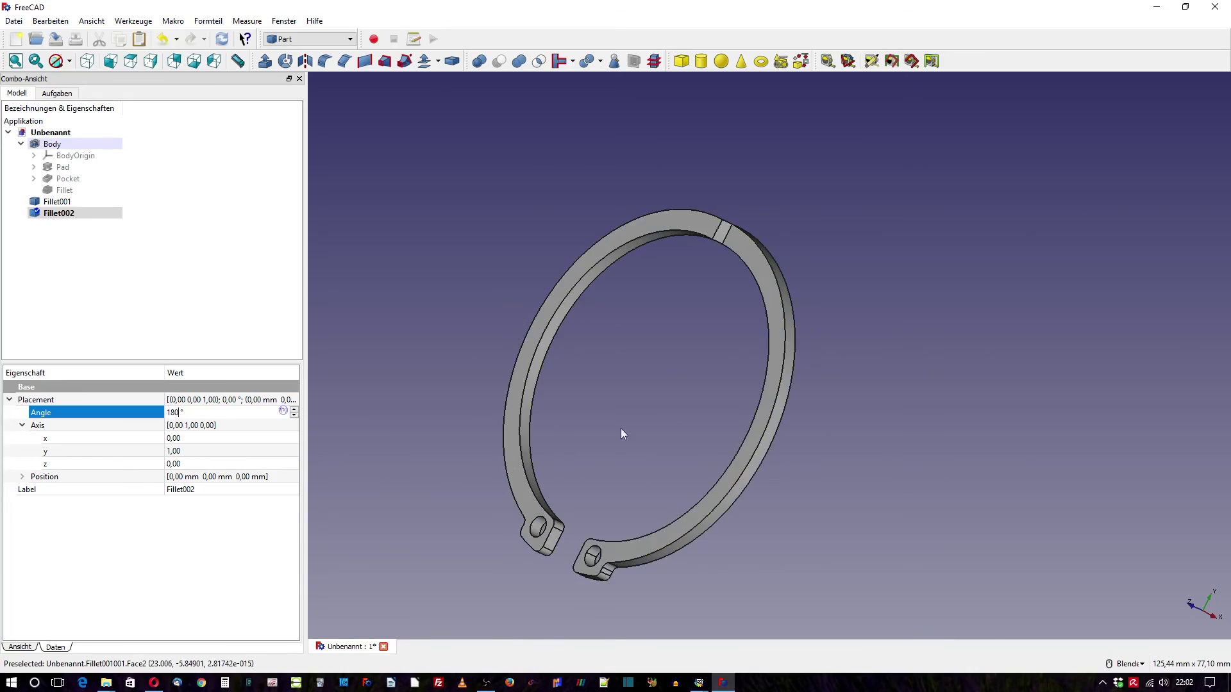
Step: Orbit to see the whole ring and begin editing Fillet002's z position
{"action": "middle_click_drag", "start_coordinate": [622, 429], "coordinate": [662, 348]}
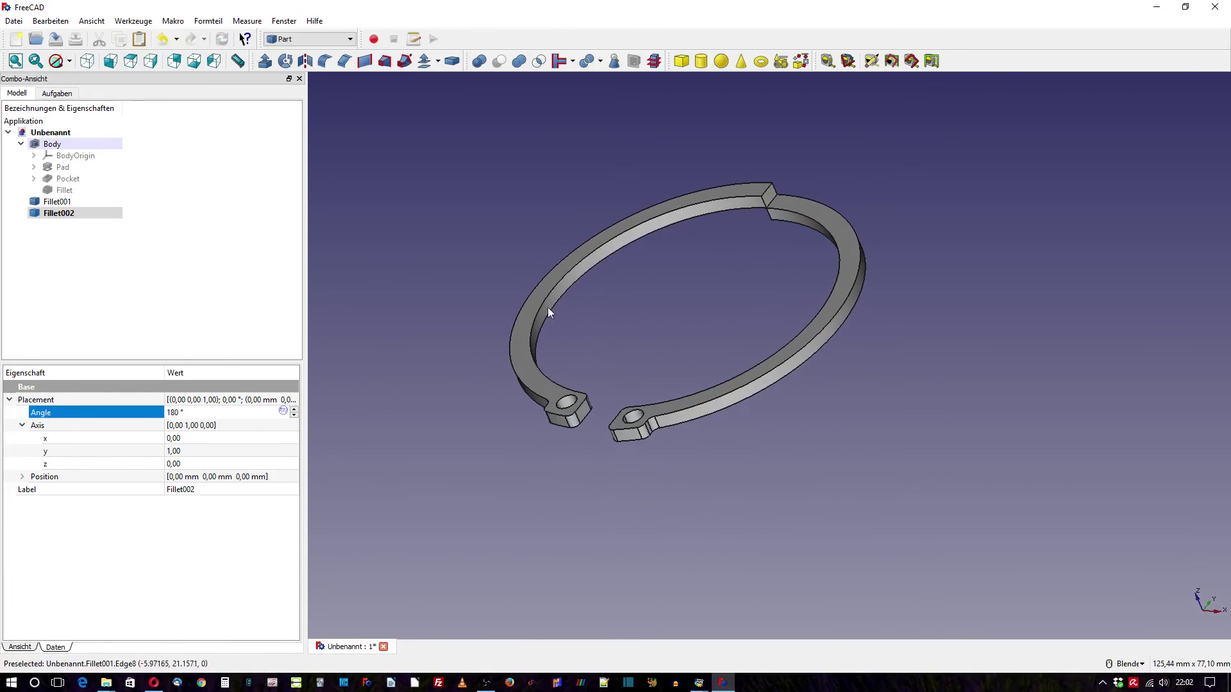
{"action": "left_click", "coordinate": [22, 477]}
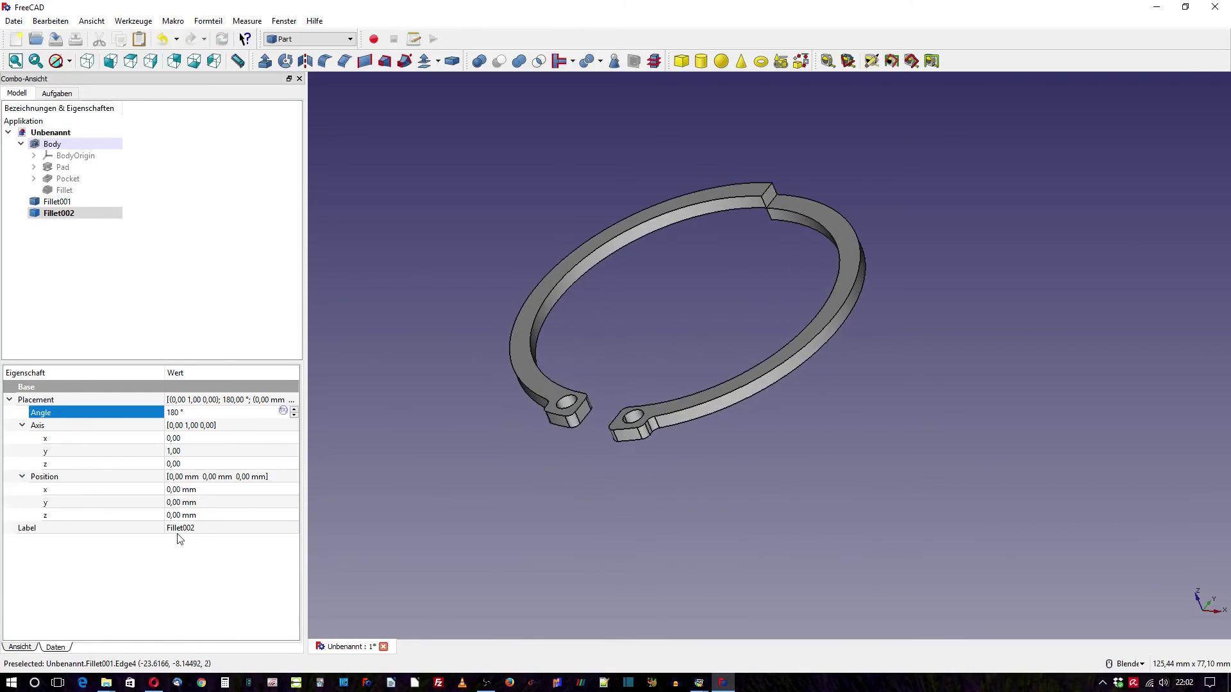
{"action": "left_click", "coordinate": [192, 516]}
Step: Set Fillet002's z position to 2 mm and clear the selection
{"action": "type", "text": "2"}
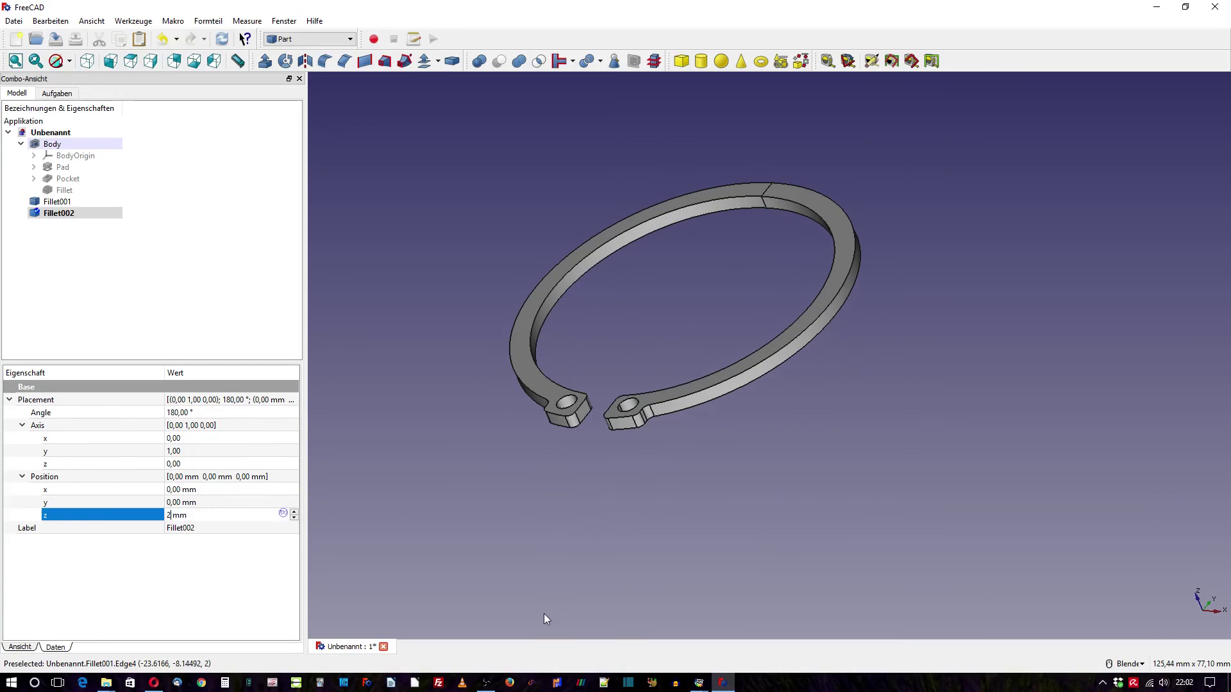
{"action": "left_click", "coordinate": [140, 293]}
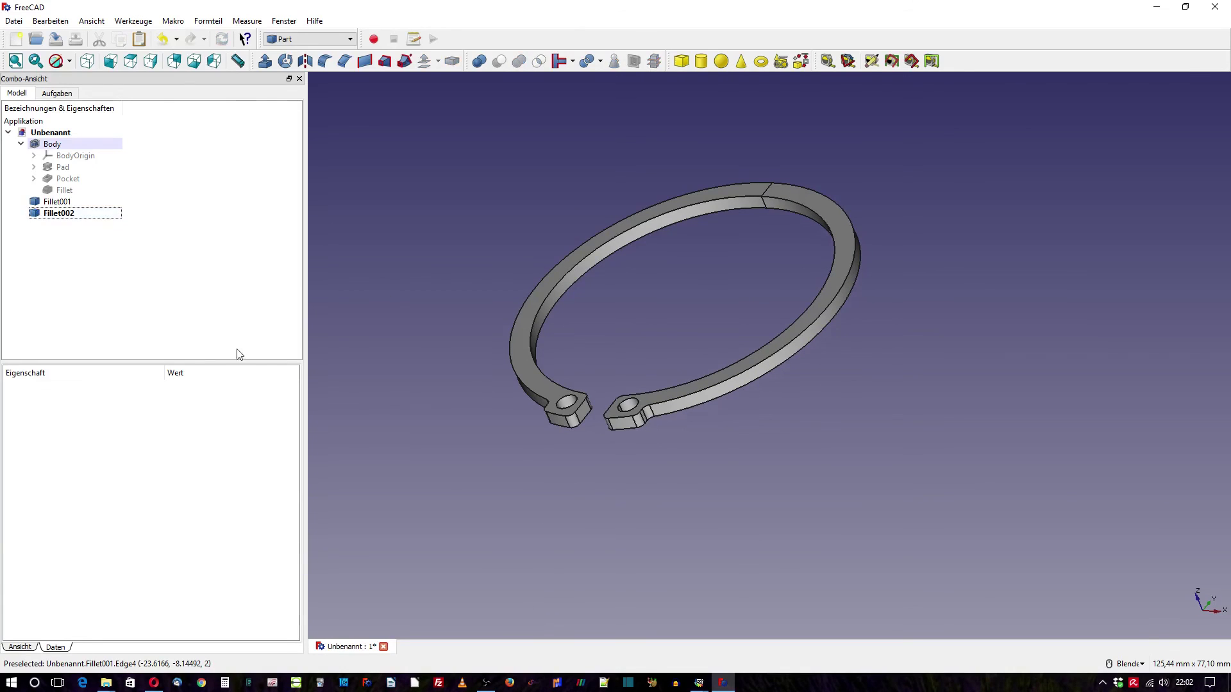
{"action": "mouse_move", "coordinate": [602, 323]}
{"action": "middle_mouse_down"}
{"action": "mouse_move", "coordinate": [667, 382]}
{"action": "mouse_move", "coordinate": [678, 368]}
{"action": "mouse_move", "coordinate": [637, 338]}
{"action": "middle_mouse_up"}
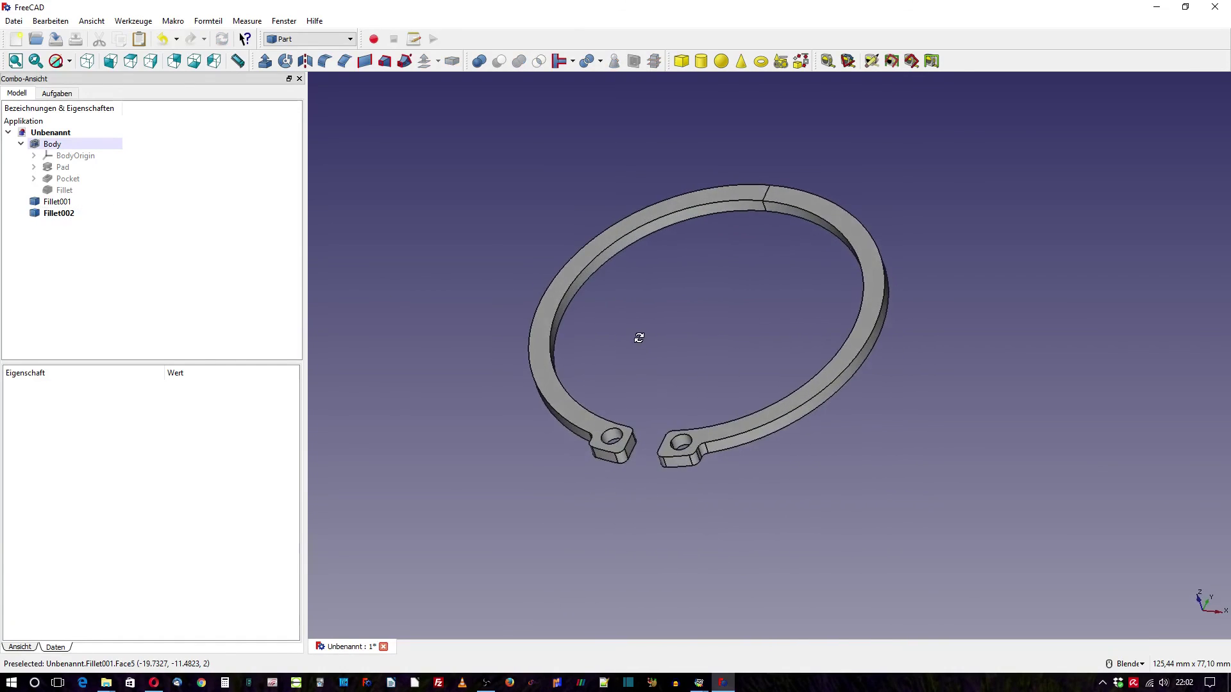
Step: Combine Fillet001 and Fillet002 into Boolean Fragments in CompSolid mode
{"action": "left_click", "coordinate": [58, 214]}
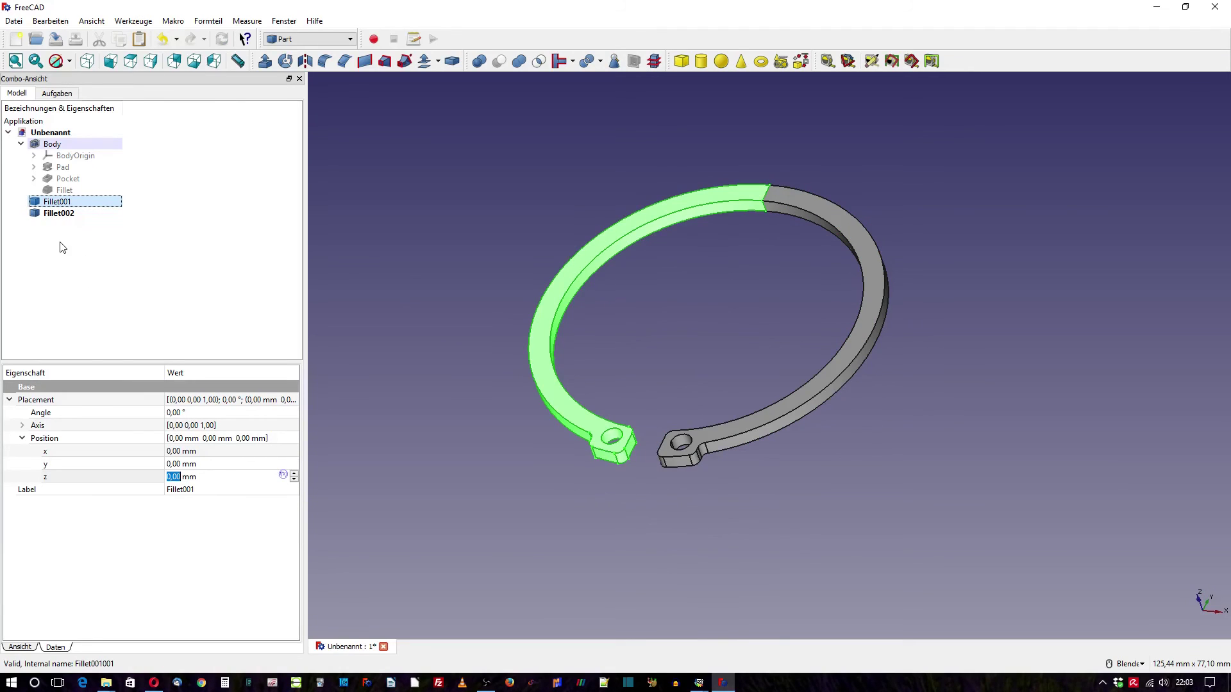
{"action": "left_click", "coordinate": [58, 214]}
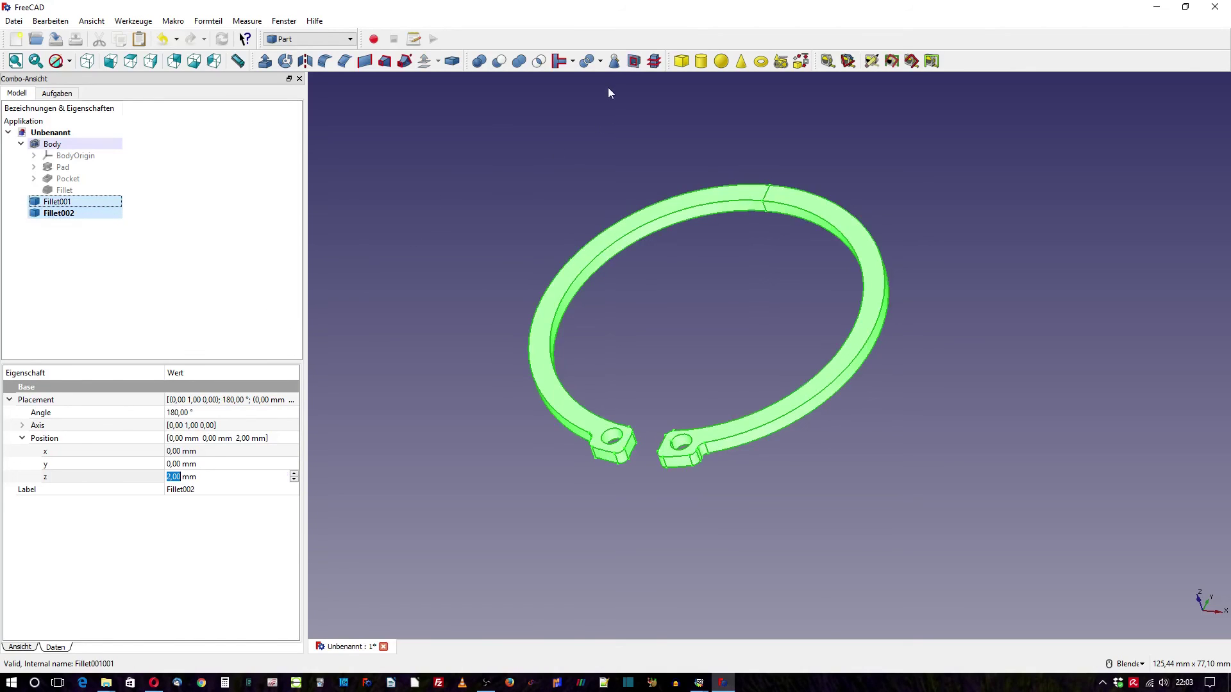
{"action": "left_click", "coordinate": [600, 61]}
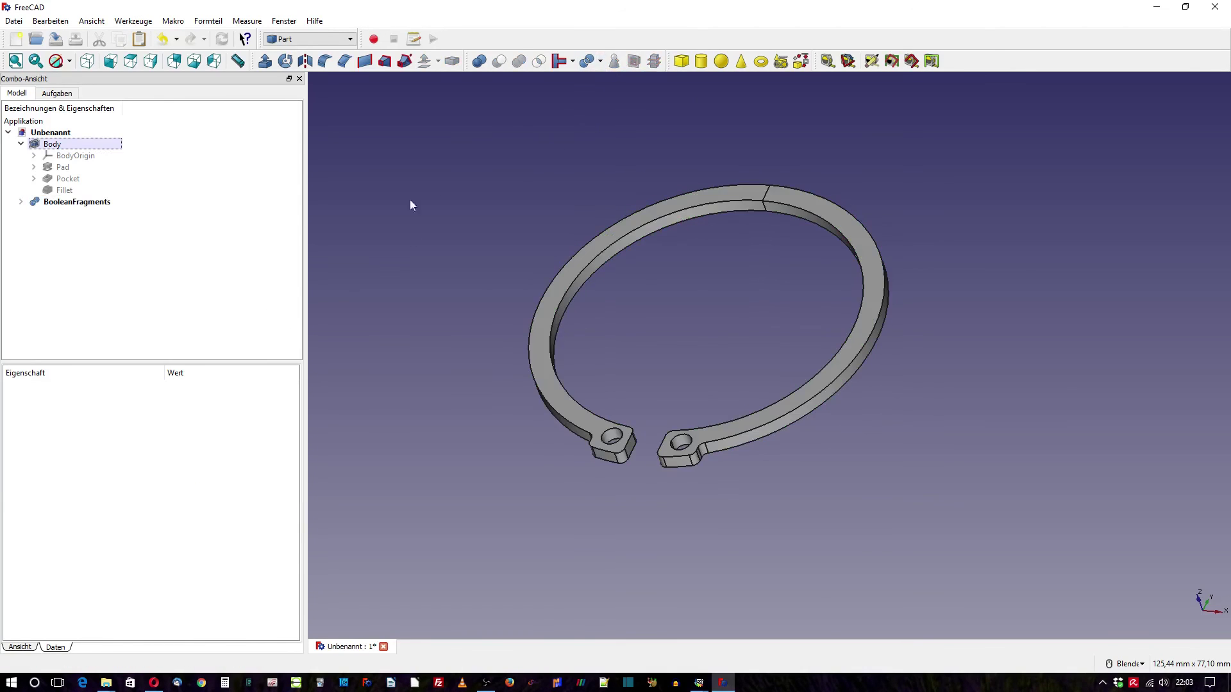
{"action": "left_click", "coordinate": [83, 202]}
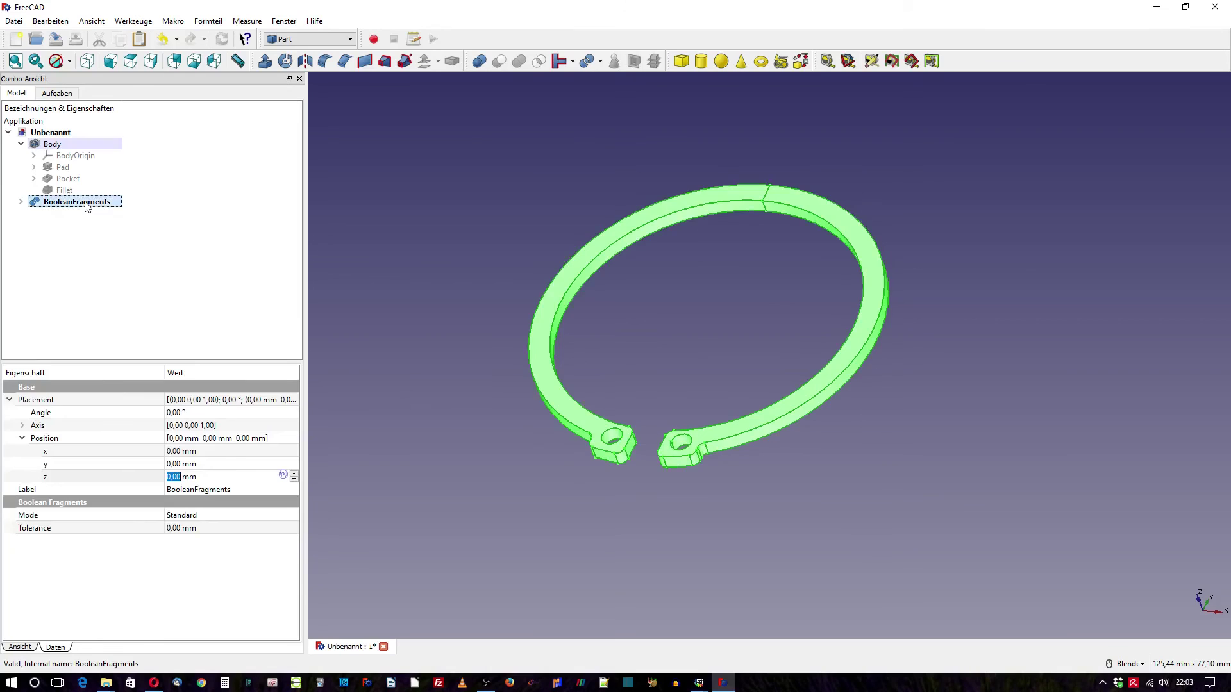
{"action": "left_click", "coordinate": [194, 516]}
{"action": "left_click", "coordinate": [192, 541]}
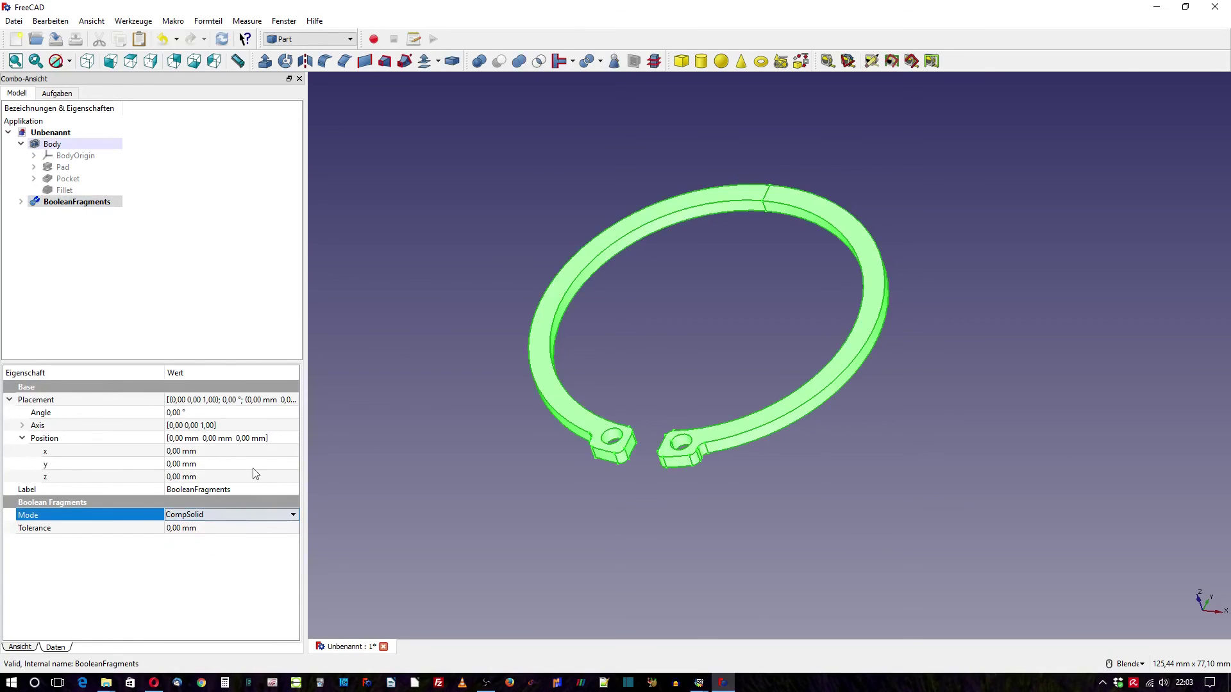
{"action": "left_click", "coordinate": [90, 219]}
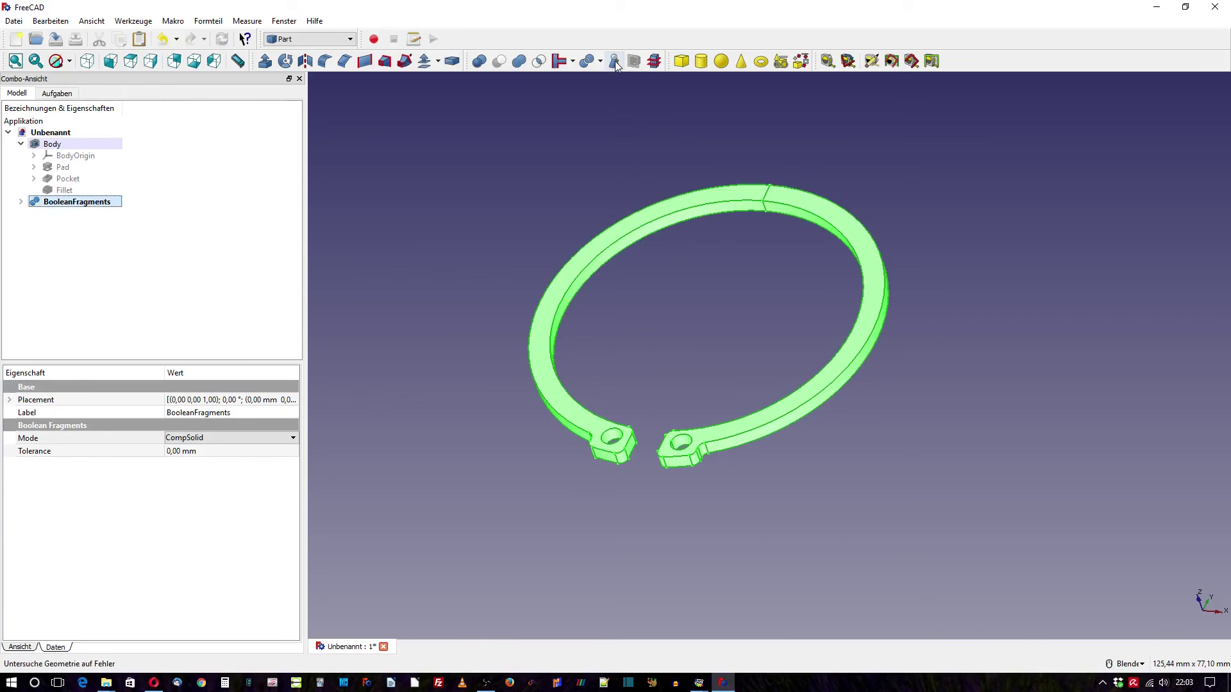
{"action": "left_click", "coordinate": [614, 60]}
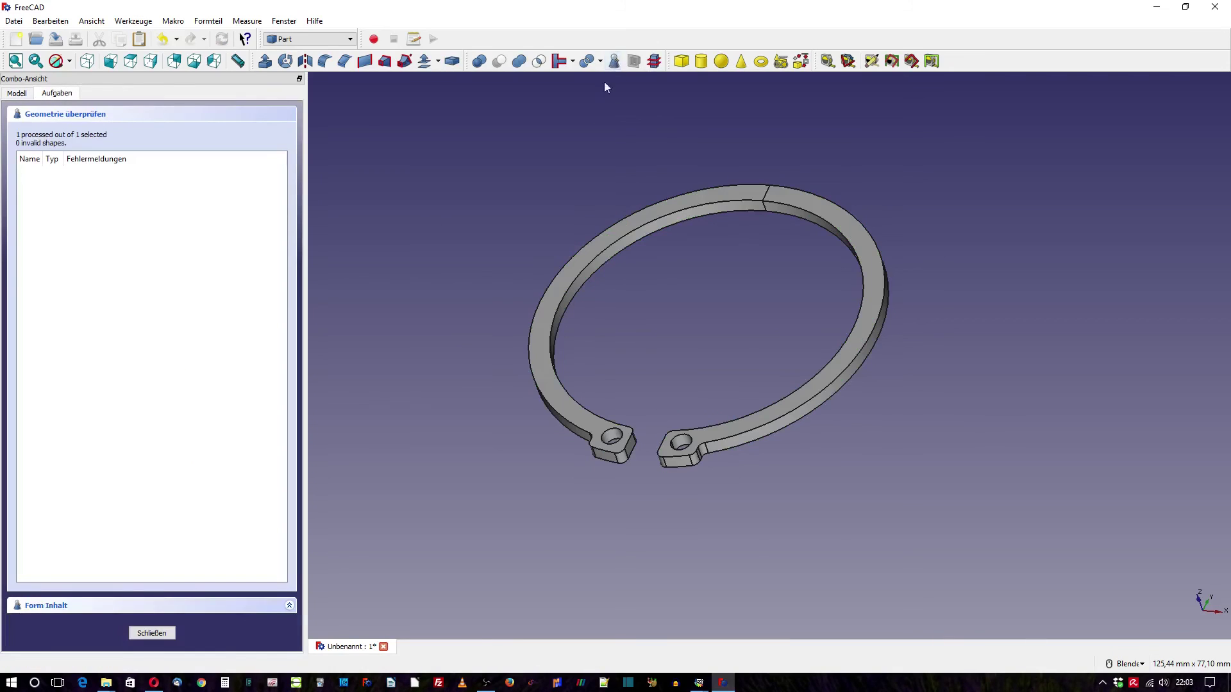
{"action": "left_click", "coordinate": [289, 606]}
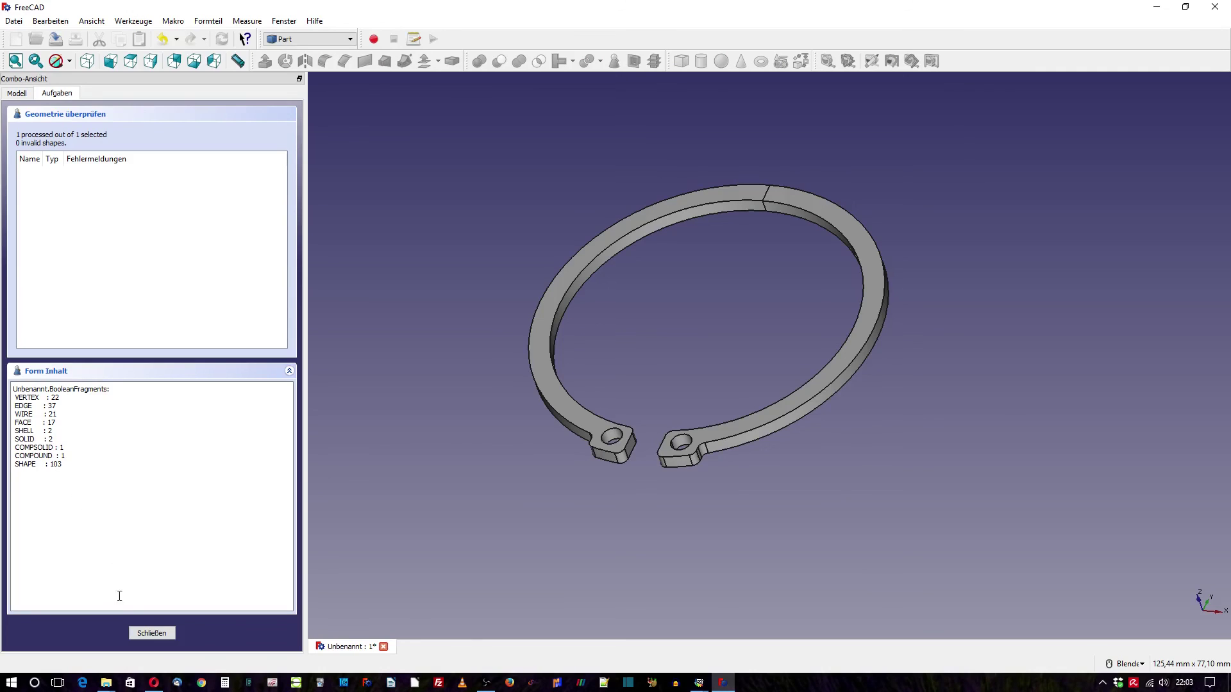
{"action": "left_click", "coordinate": [140, 633]}
{"action": "left_click", "coordinate": [76, 204]}
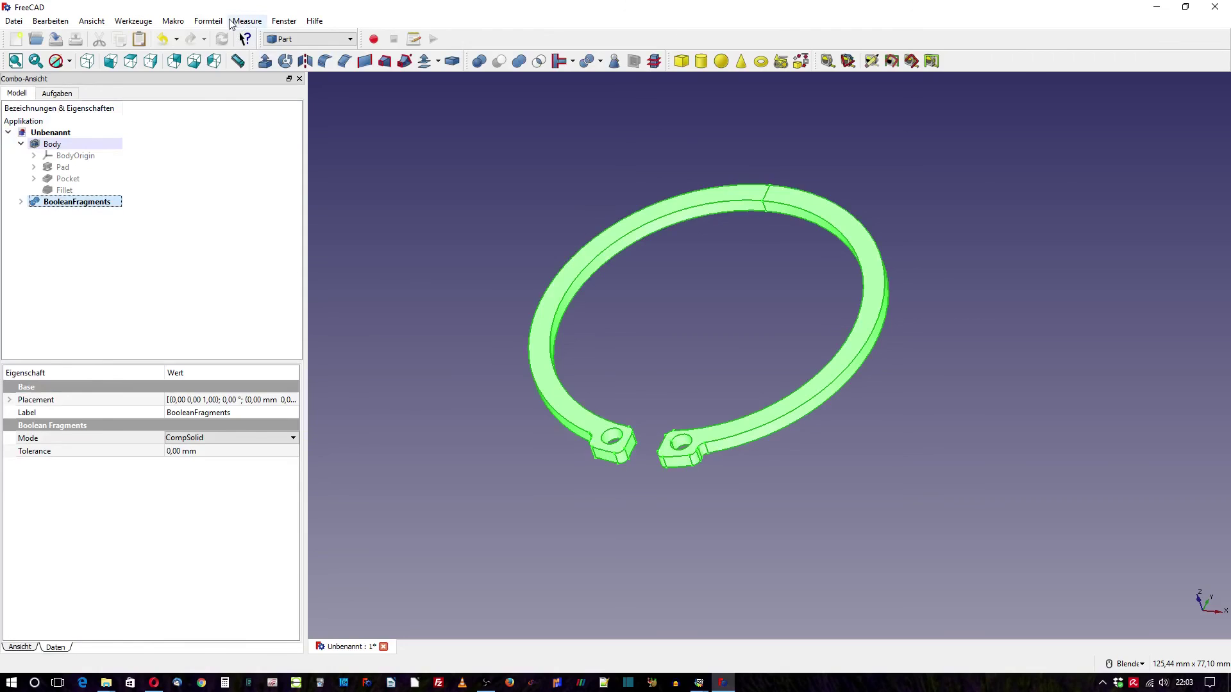
Step: Wrap the fragments in a CompoundFilter and verify it: 0 invalid shapes, 2 solids, 1 CompSolid
{"action": "left_click", "coordinate": [208, 21]}
{"action": "mouse_move", "coordinate": [231, 251]}
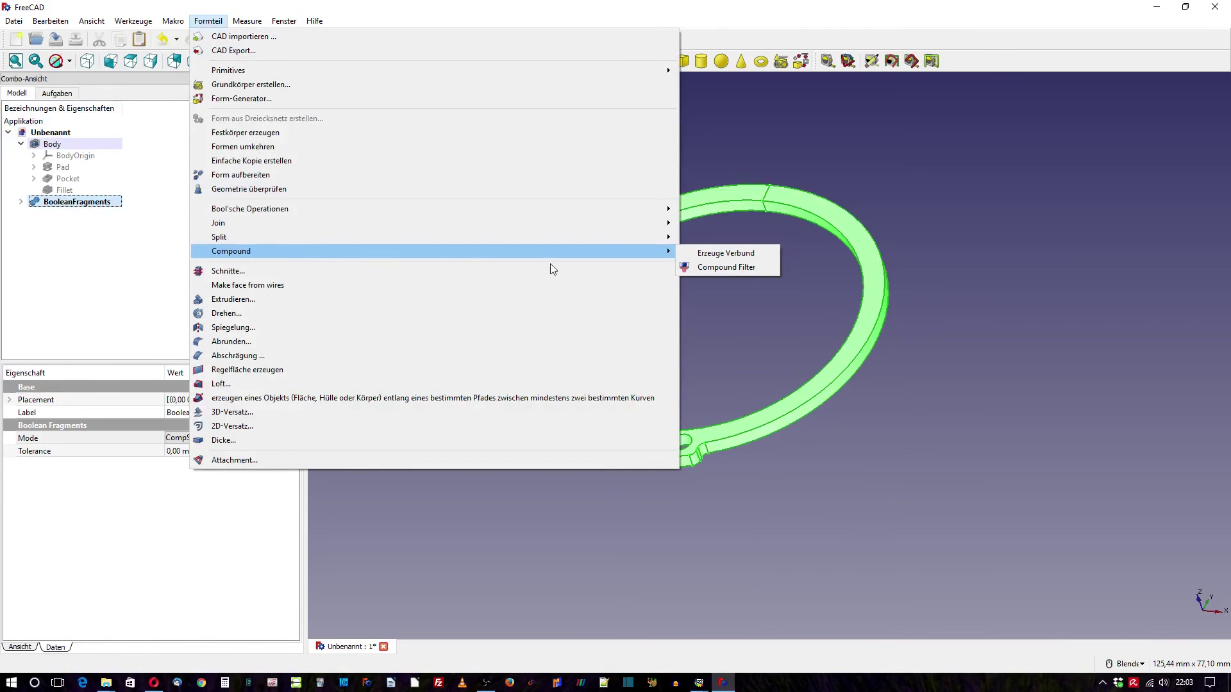
{"action": "left_click", "coordinate": [724, 267]}
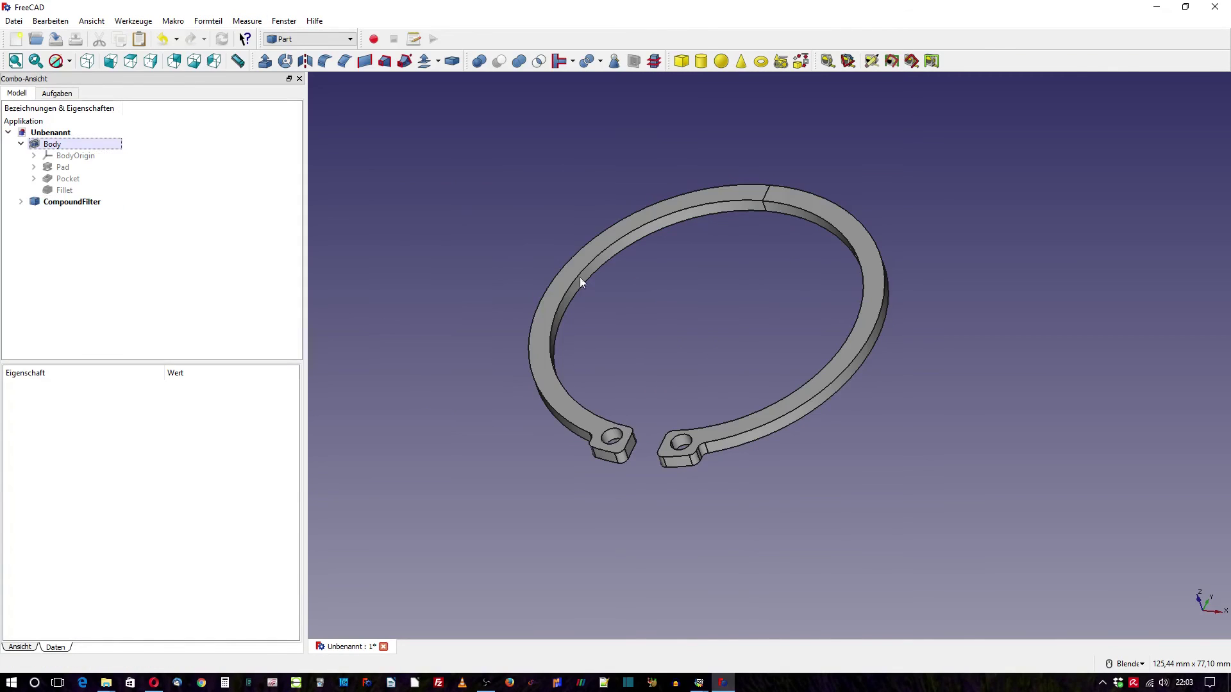
{"action": "left_click", "coordinate": [82, 204]}
{"action": "left_click", "coordinate": [615, 60]}
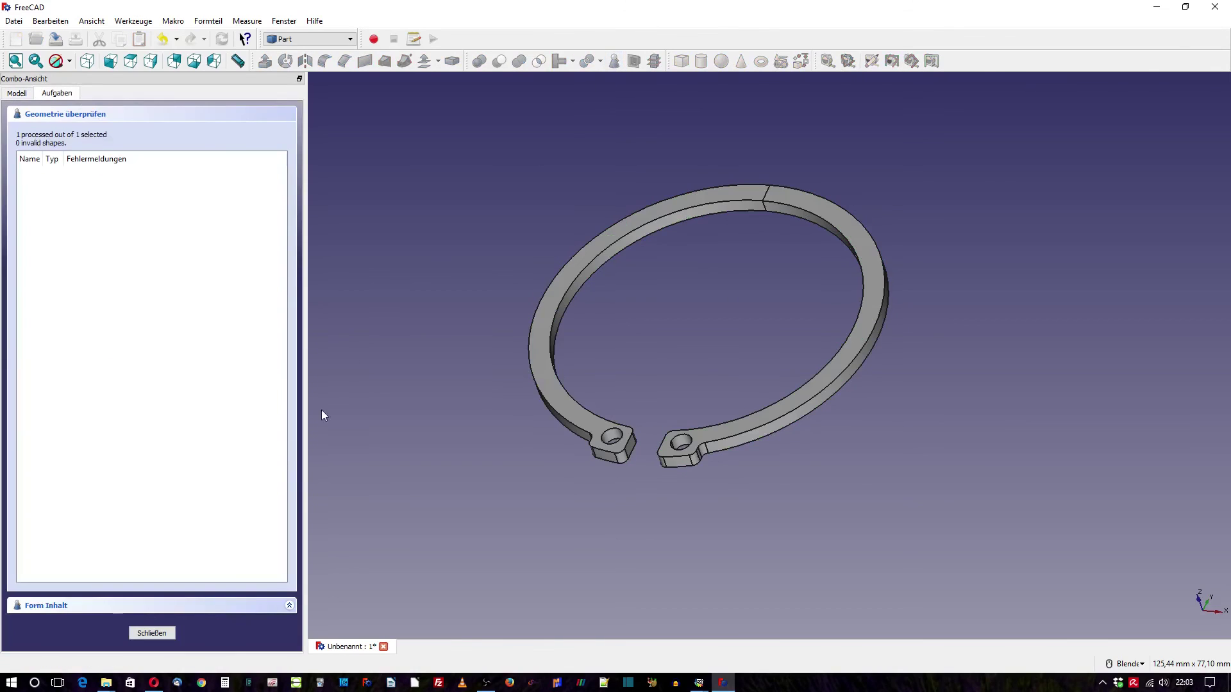
{"action": "left_click", "coordinate": [289, 607]}
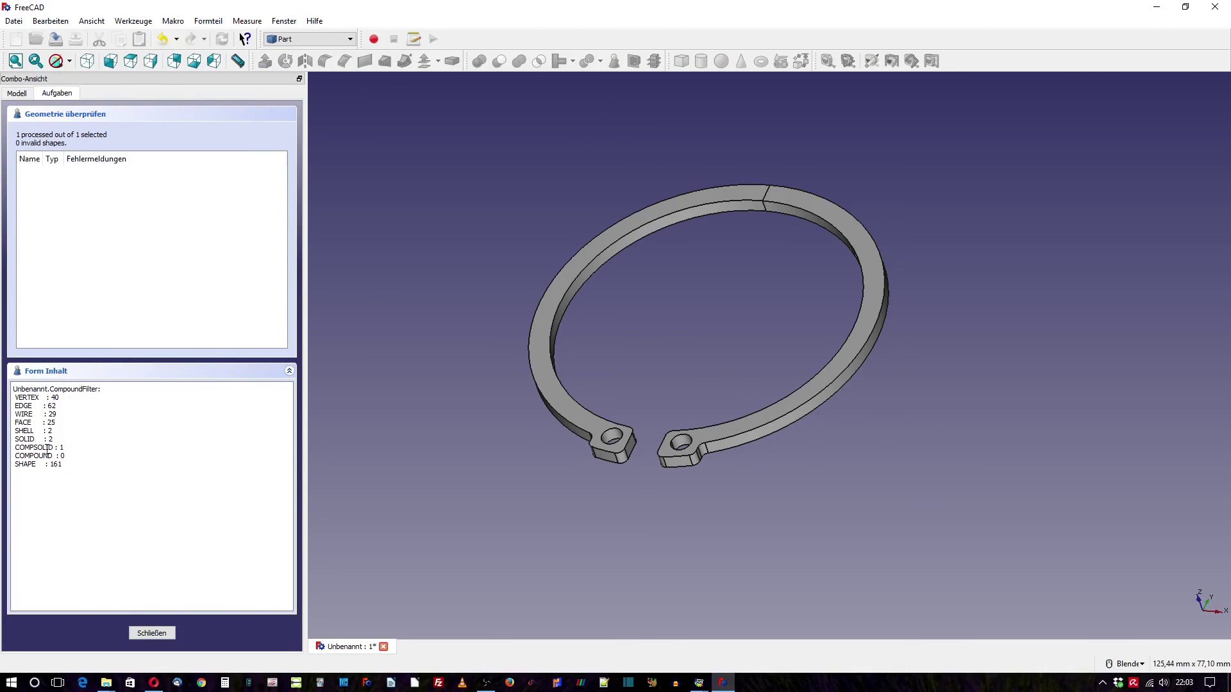
{"action": "left_click", "coordinate": [152, 633]}
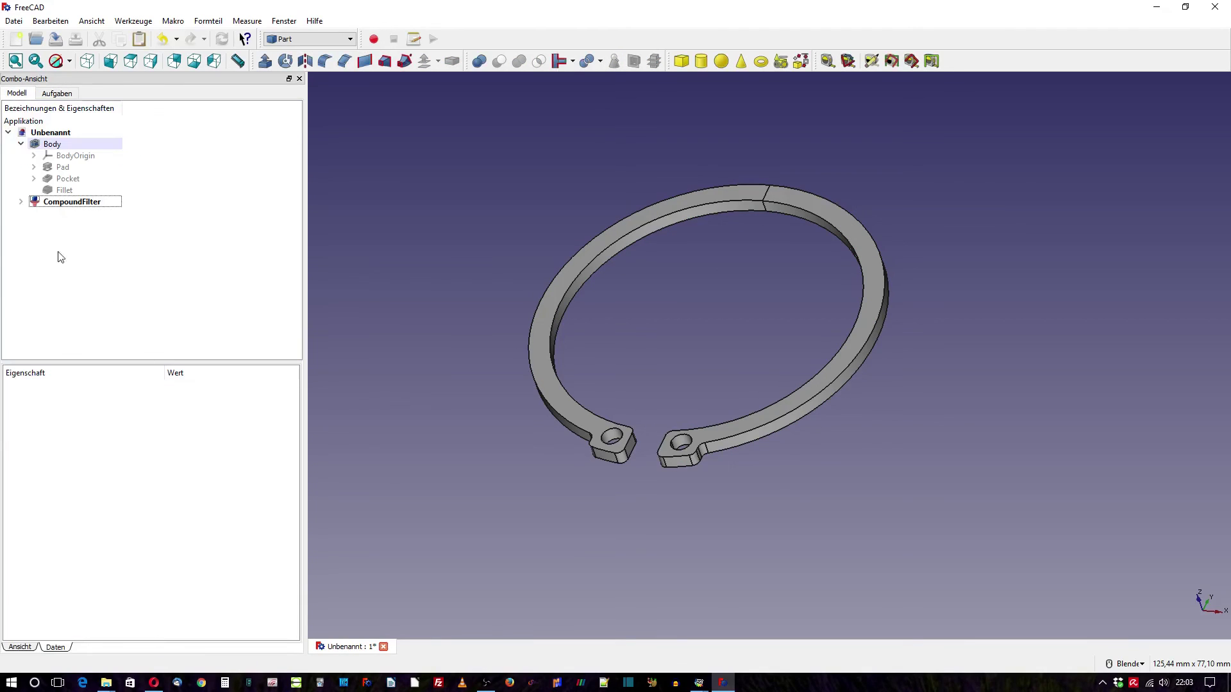
Step: Switch to the FEM workbench and create an Analysis containing a CalculiX solver
{"action": "left_click", "coordinate": [19, 144]}
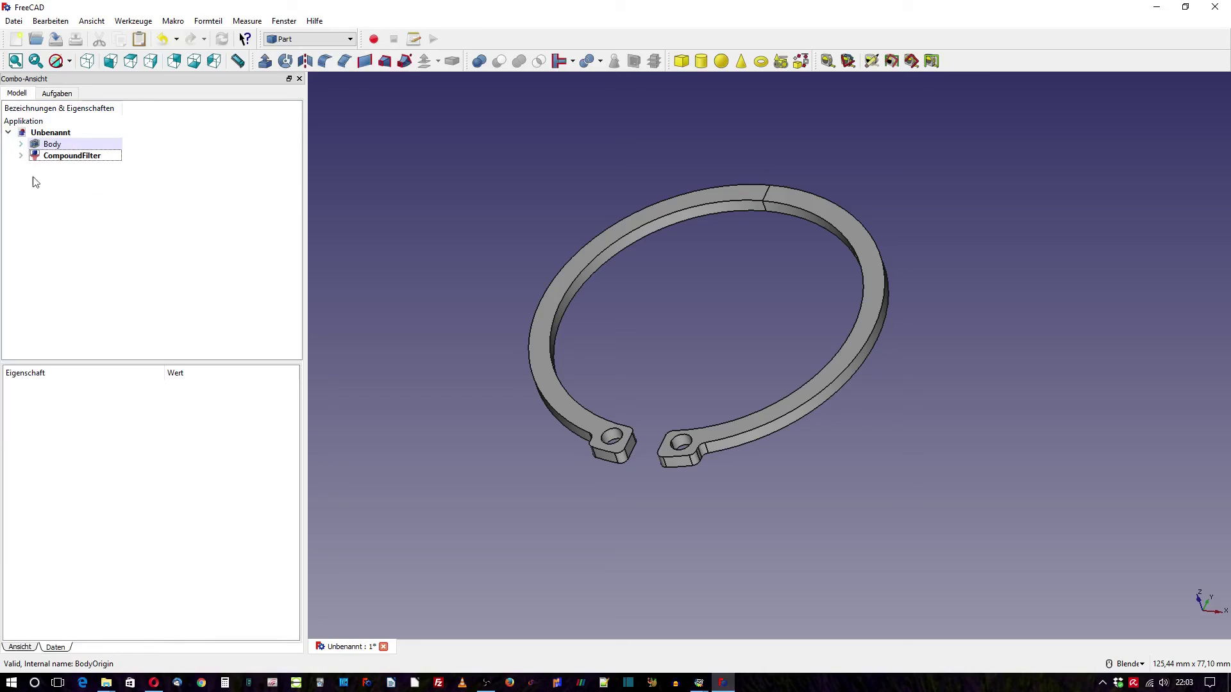
{"action": "left_click", "coordinate": [300, 40]}
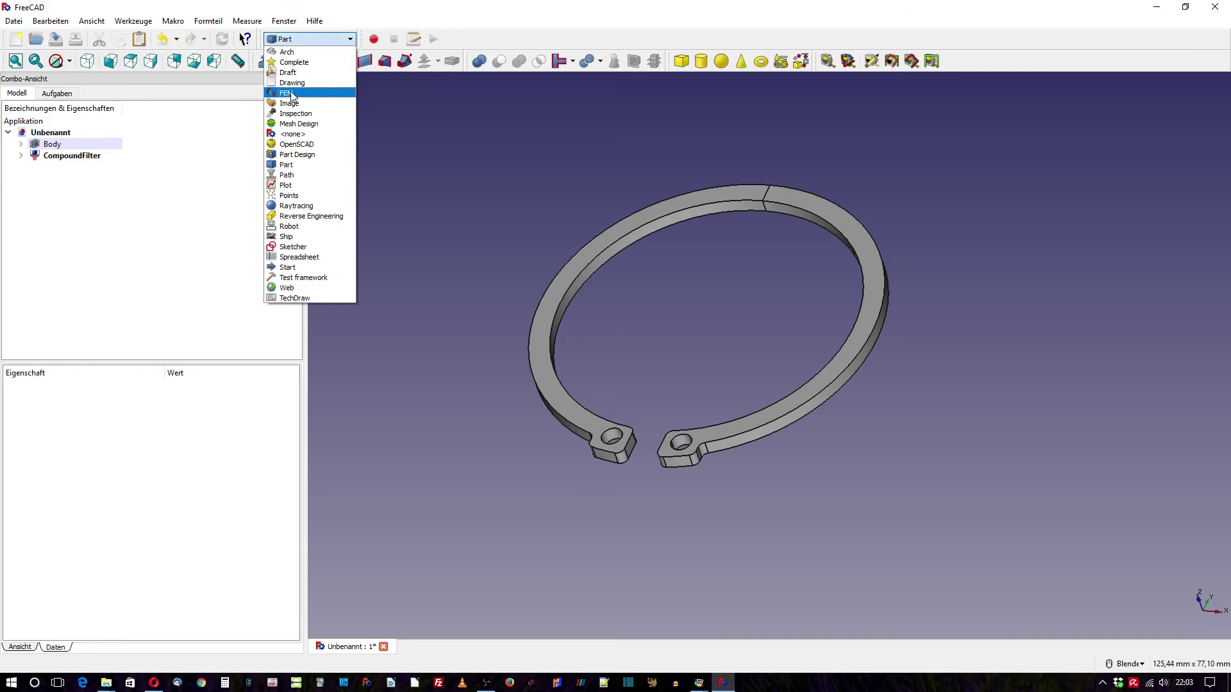
{"action": "left_click", "coordinate": [291, 95]}
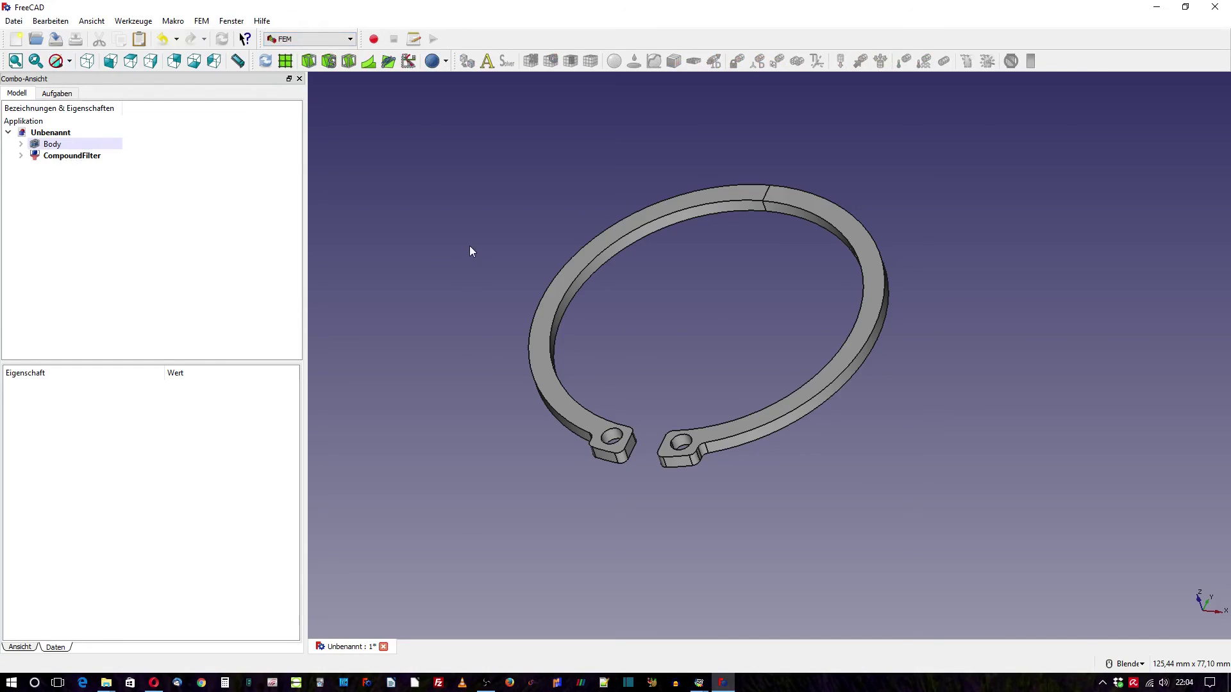
{"action": "left_click", "coordinate": [487, 60]}
{"action": "left_click", "coordinate": [20, 166]}
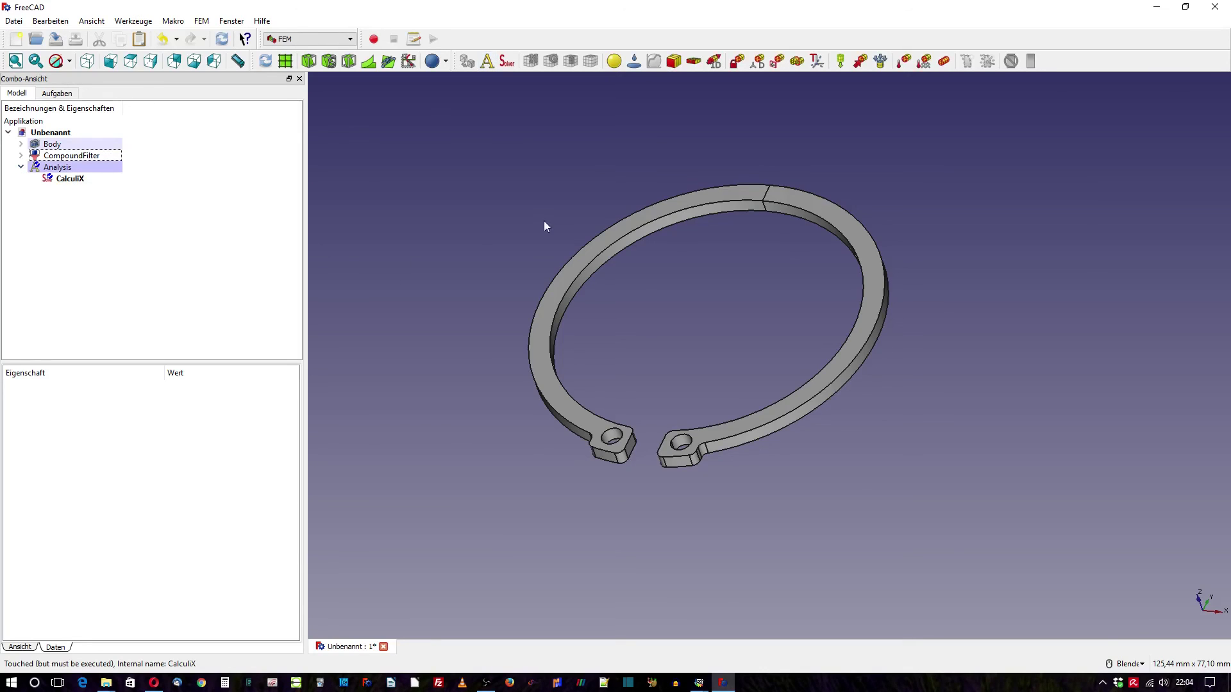
Step: Add a CalculiX-Steel solid material (210000 MPa, Poisson 0.300, 7900 kg/m³) to the analysis
{"action": "scroll", "coordinate": [535, 192], "scroll_direction": "up", "scroll_amount": 2}
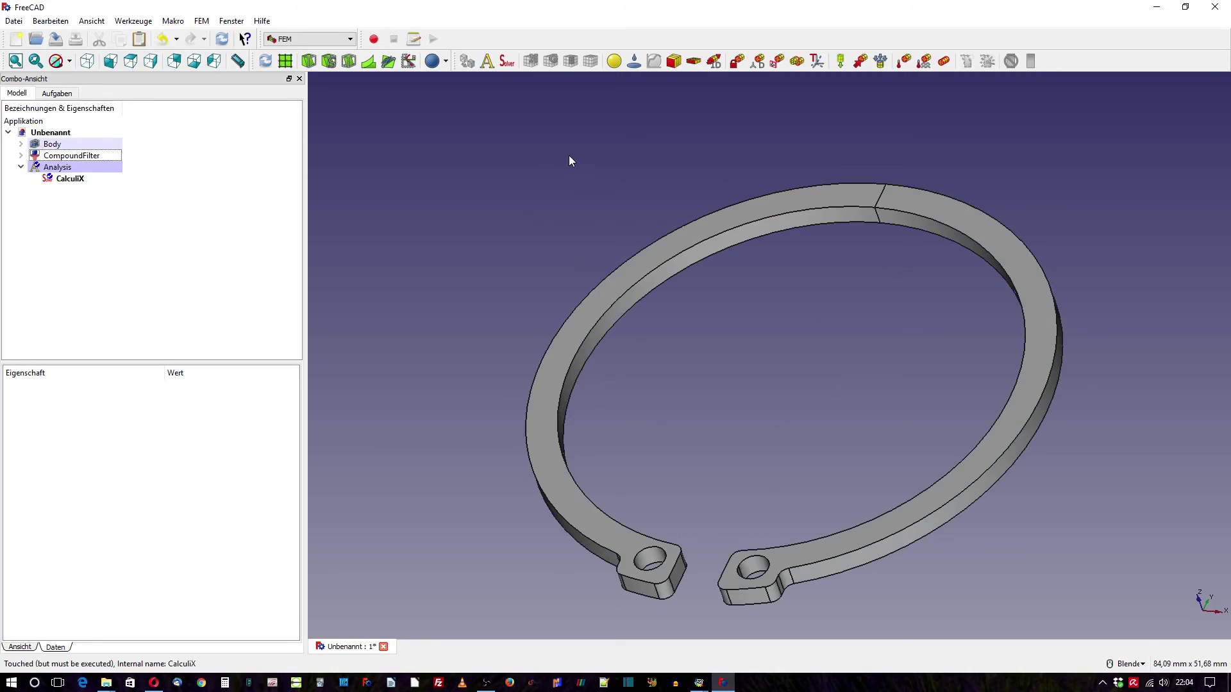
{"action": "left_click", "coordinate": [614, 60]}
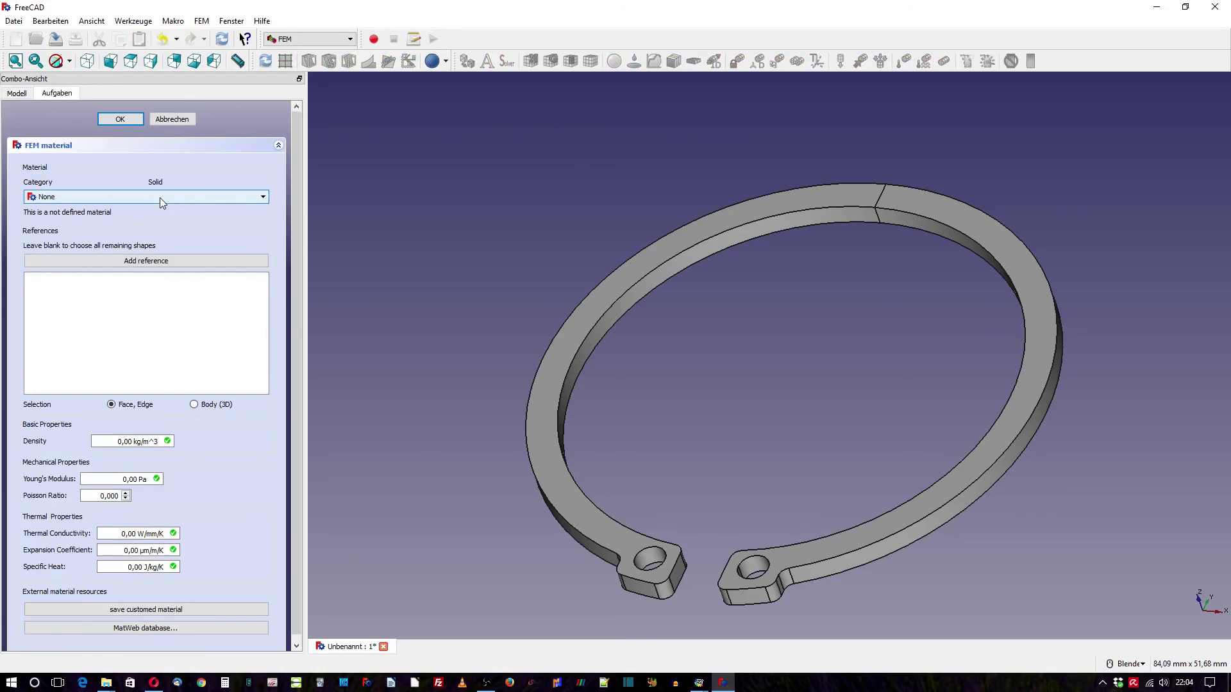
{"action": "left_click", "coordinate": [160, 197]}
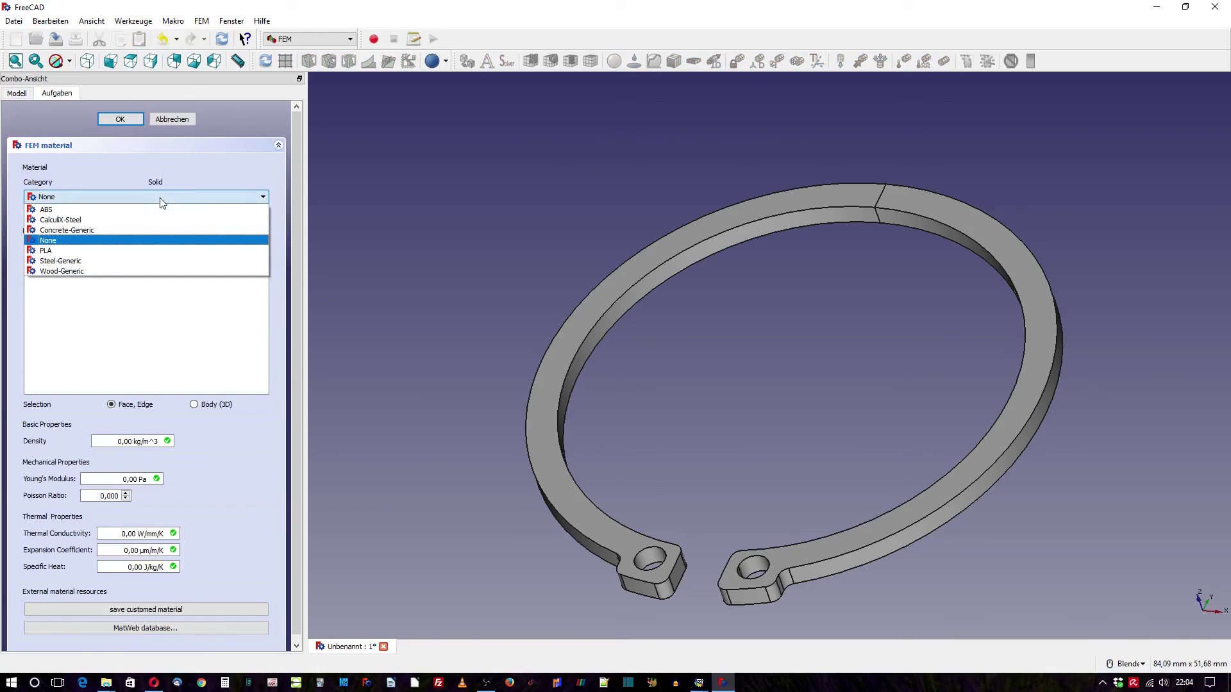
{"action": "left_click", "coordinate": [152, 219]}
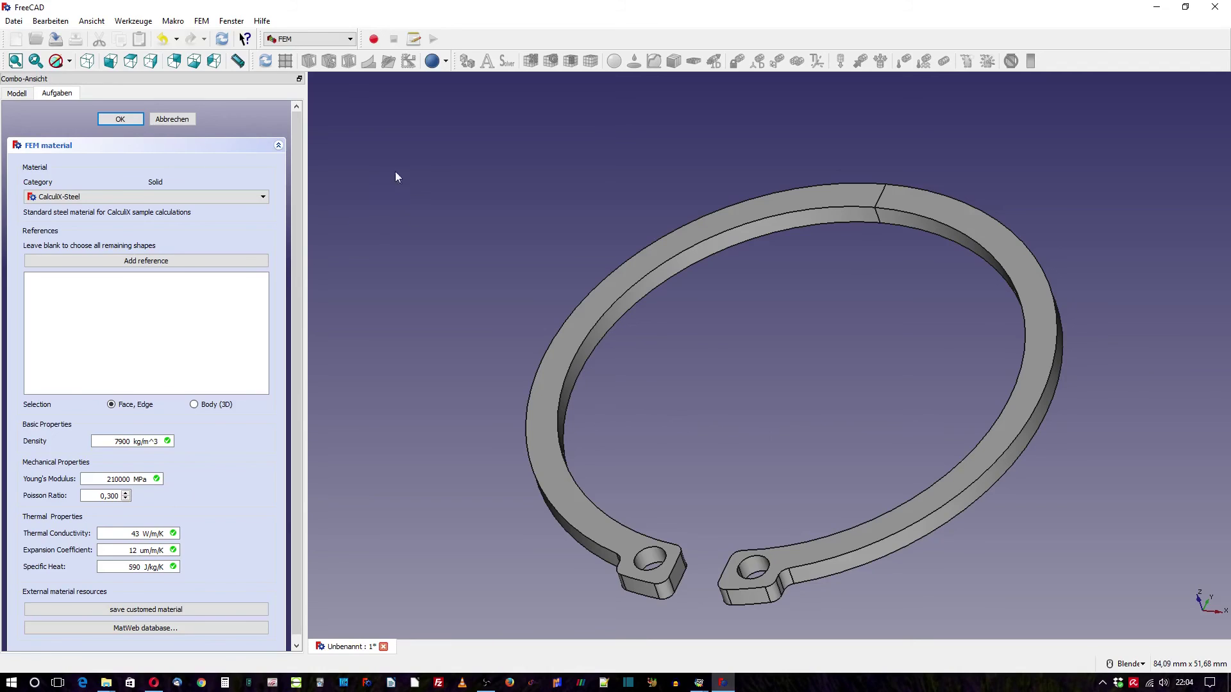
{"action": "left_click", "coordinate": [119, 120]}
{"action": "scroll", "coordinate": [481, 208], "scroll_direction": "down", "scroll_amount": 2}
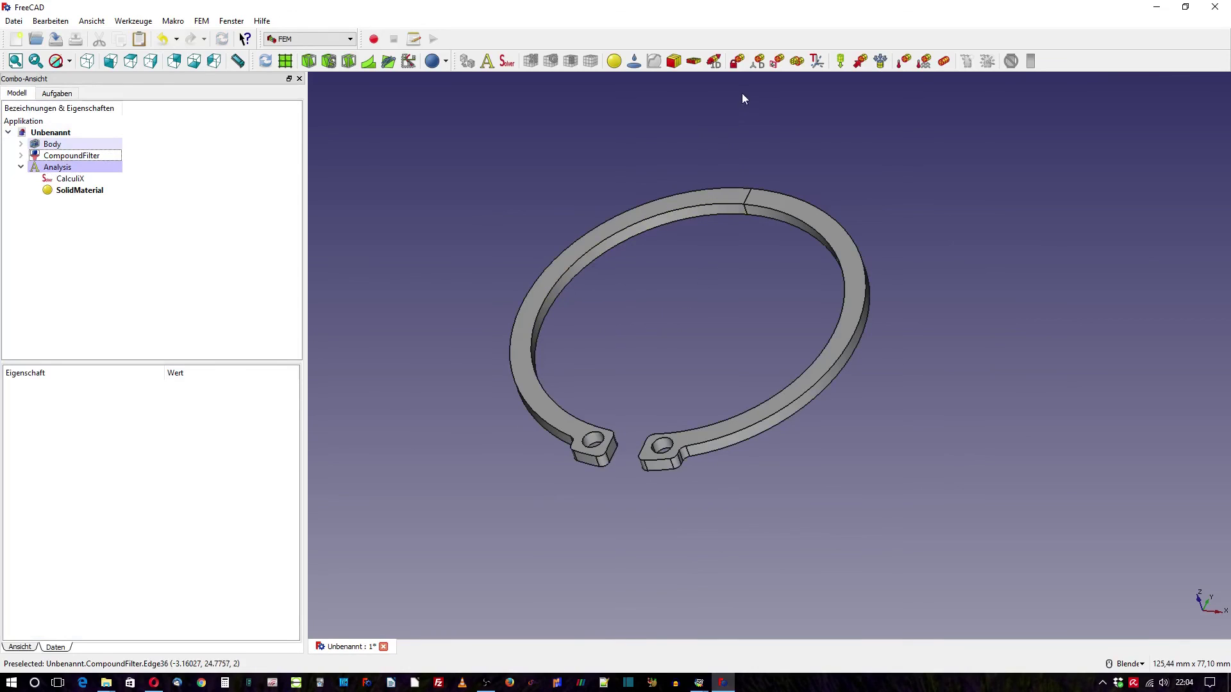
Step: Fix z displacement on the ring's two flat faces, Face5 and Face15
{"action": "left_click", "coordinate": [757, 61]}
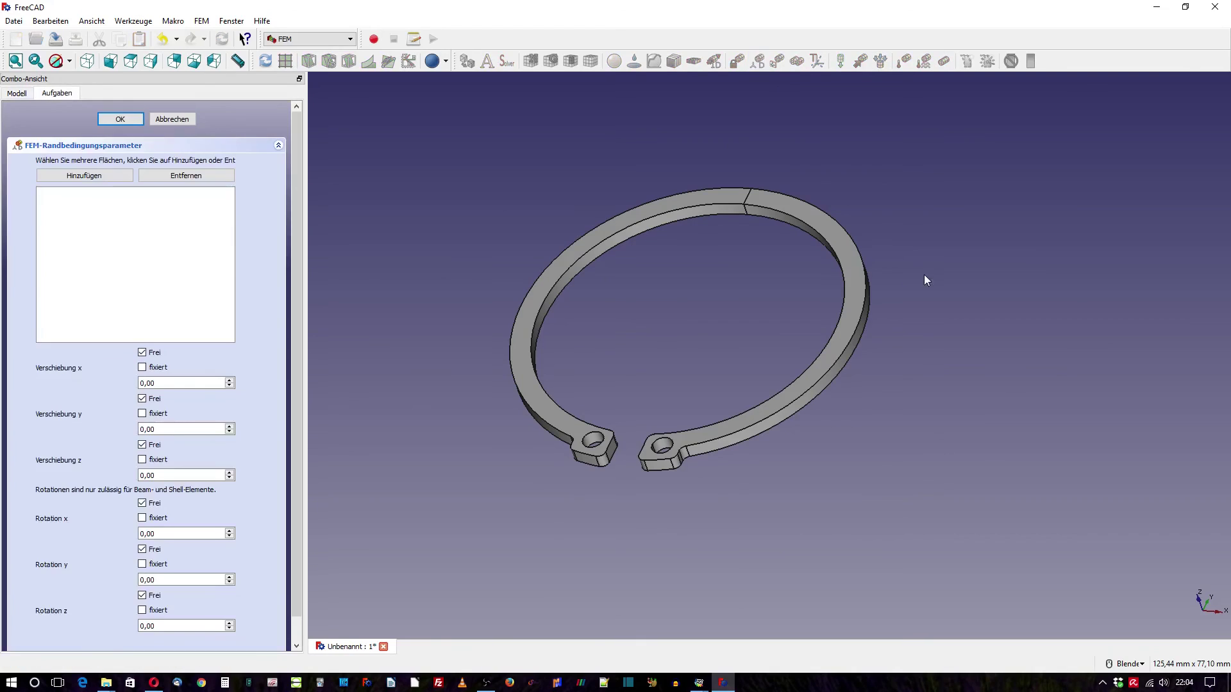
{"action": "mouse_move", "coordinate": [940, 273]}
{"action": "middle_mouse_down"}
{"action": "mouse_move", "coordinate": [906, 242]}
{"action": "mouse_move", "coordinate": [706, 156]}
{"action": "mouse_move", "coordinate": [715, 211]}
{"action": "middle_mouse_up"}
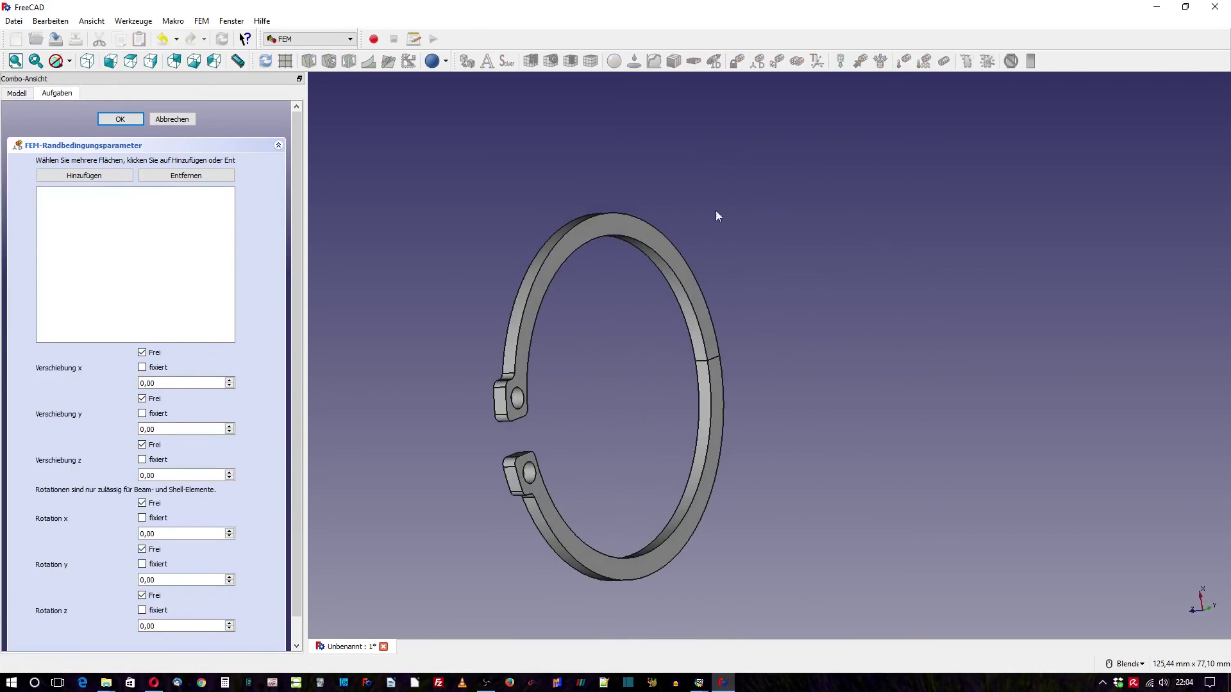
{"action": "left_click", "coordinate": [680, 271]}
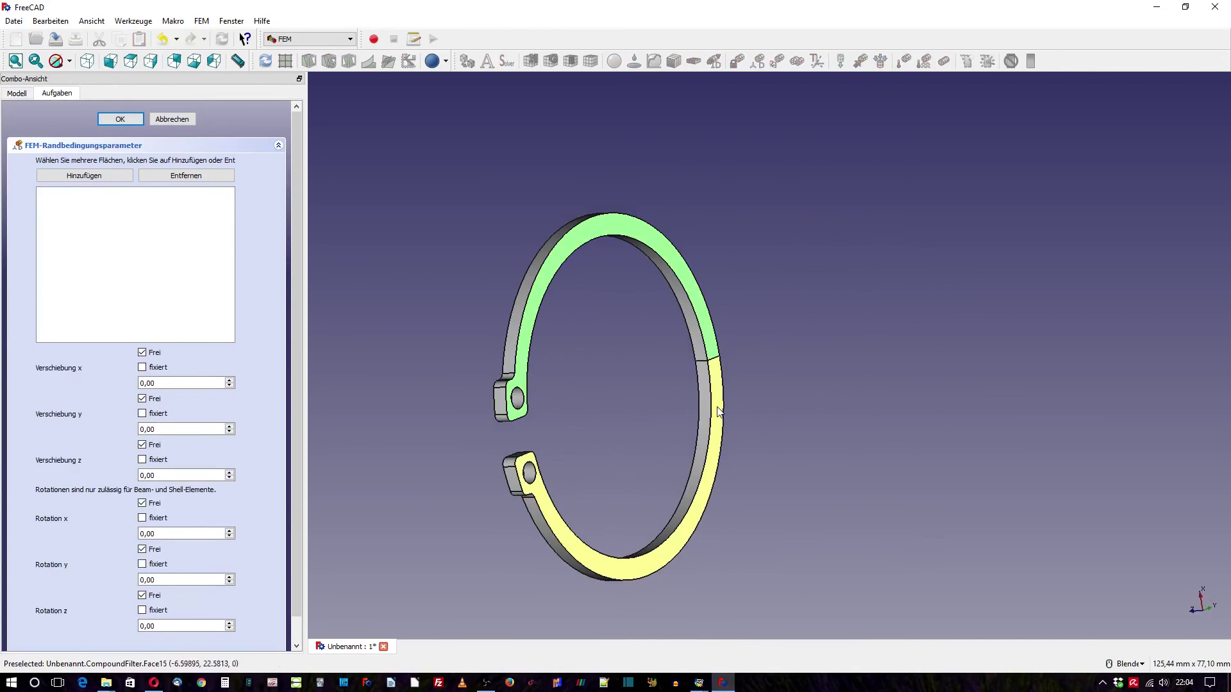
{"action": "left_click", "coordinate": [705, 468], "text": "ctrl"}
{"action": "left_click", "coordinate": [83, 177]}
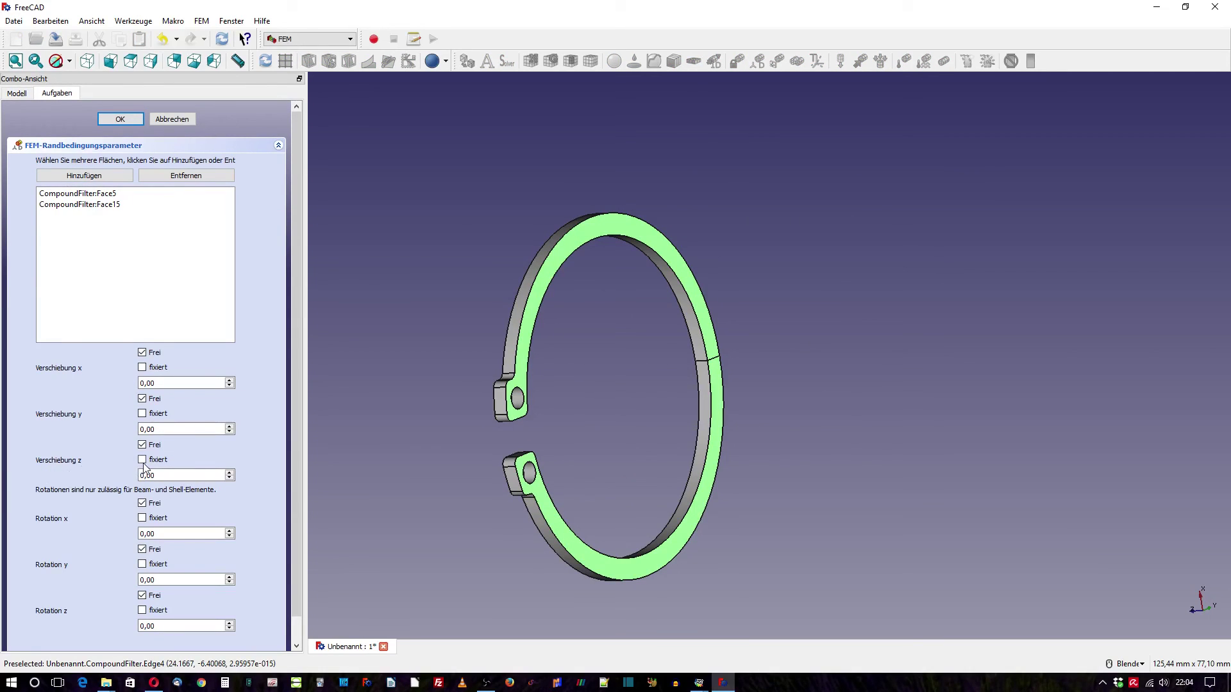
{"action": "left_click", "coordinate": [143, 459]}
{"action": "left_click", "coordinate": [125, 127]}
{"action": "mouse_move", "coordinate": [456, 229]}
{"action": "middle_mouse_down"}
{"action": "mouse_move", "coordinate": [630, 265]}
{"action": "mouse_move", "coordinate": [750, 263]}
{"action": "middle_mouse_up"}
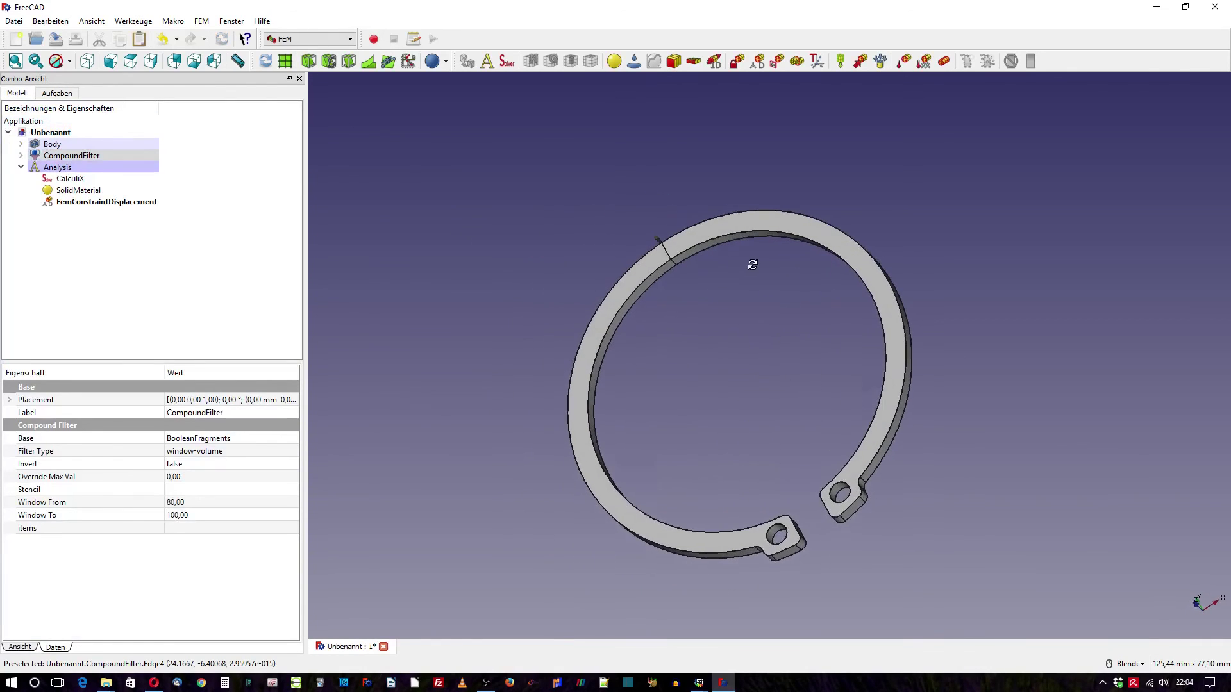
Step: Zoom in on the ring's split line
{"action": "left_click", "coordinate": [706, 350]}
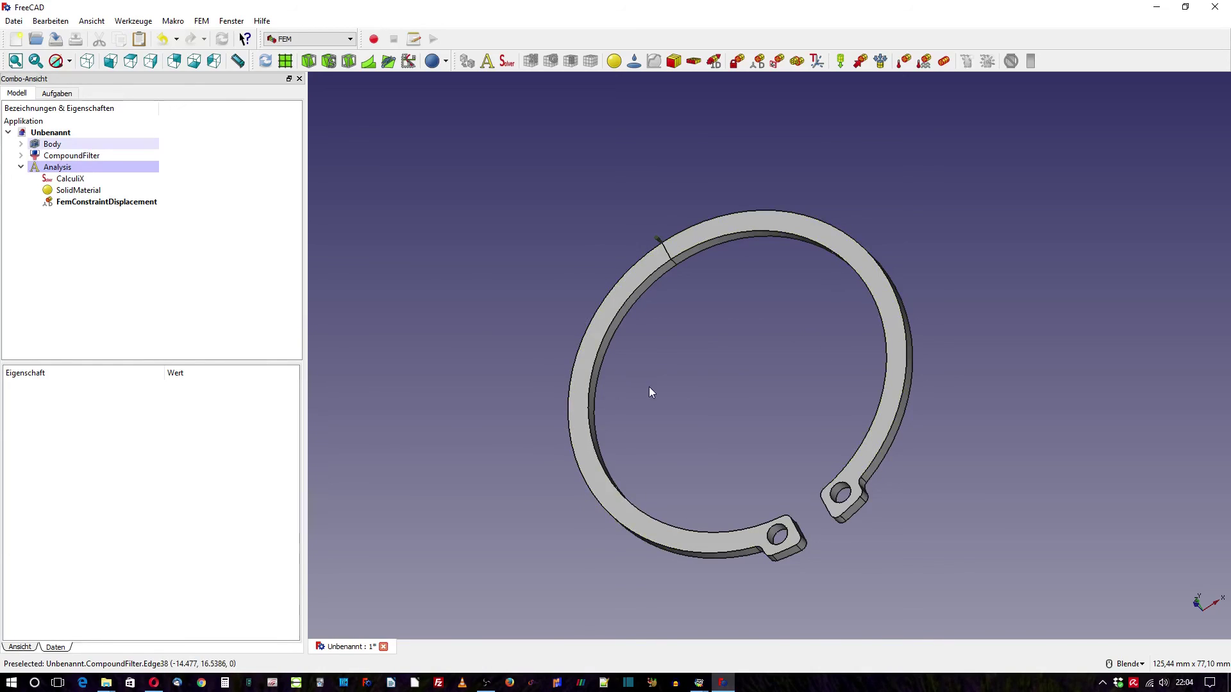
{"action": "left_click", "coordinate": [655, 263]}
{"action": "scroll", "coordinate": [666, 273], "scroll_direction": "up", "scroll_amount": 5}
{"action": "left_click", "coordinate": [716, 328]}
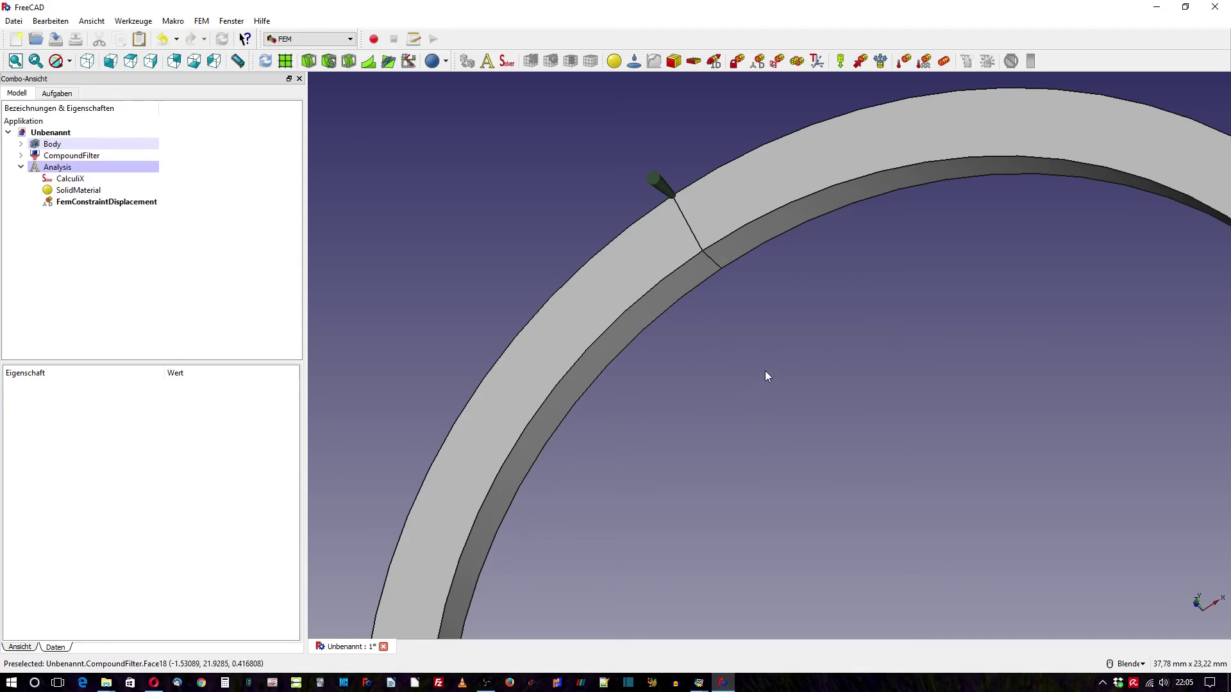
Step: Add a second displacement constraint fixing split-line Edge16 in x and y
{"action": "left_click", "coordinate": [757, 61]}
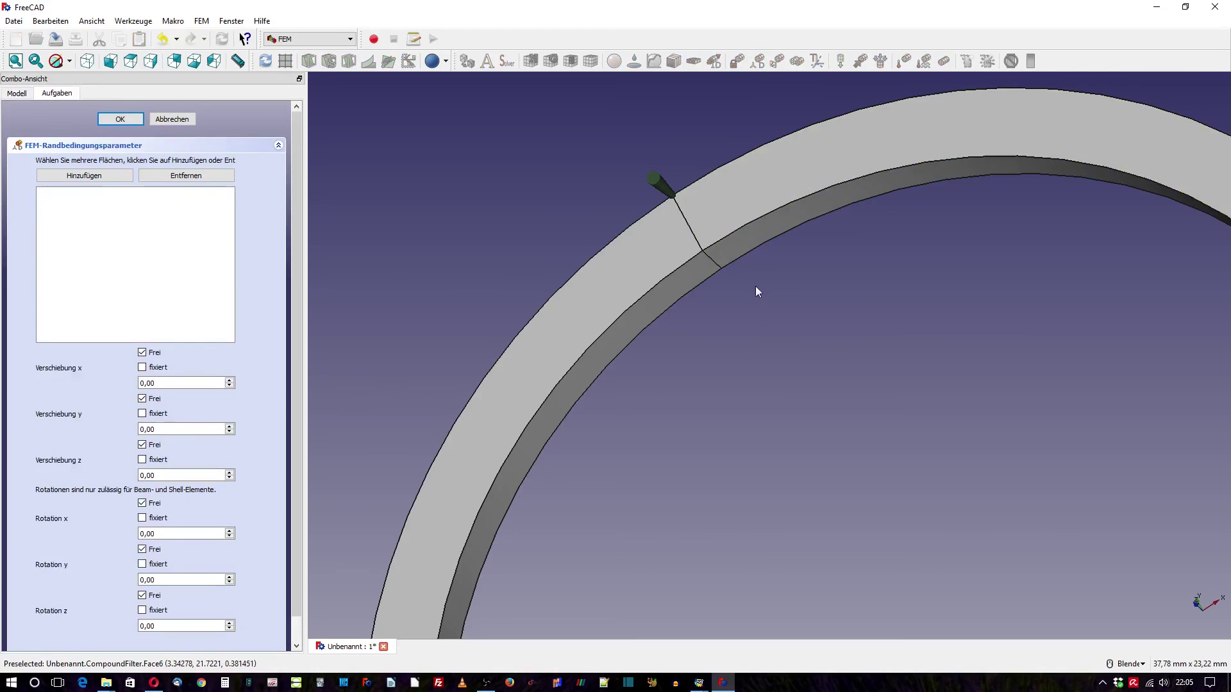
{"action": "left_click", "coordinate": [713, 260]}
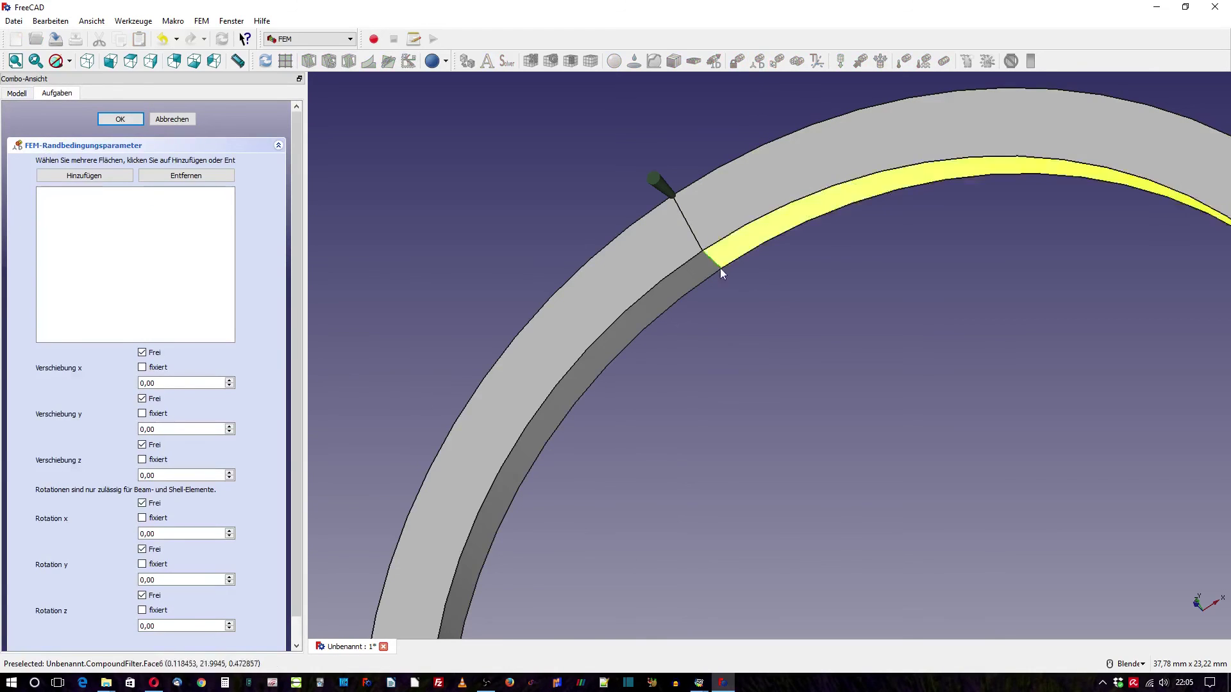
{"action": "left_click", "coordinate": [86, 178]}
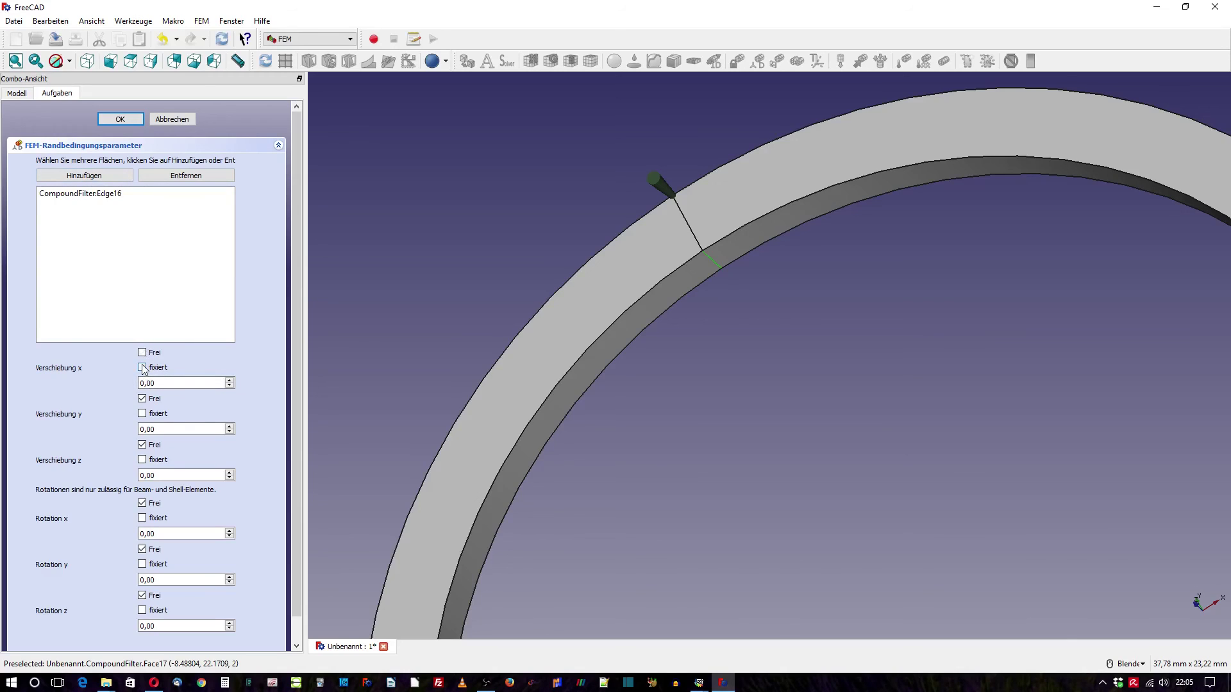
{"action": "left_click", "coordinate": [142, 367]}
{"action": "left_click", "coordinate": [142, 413]}
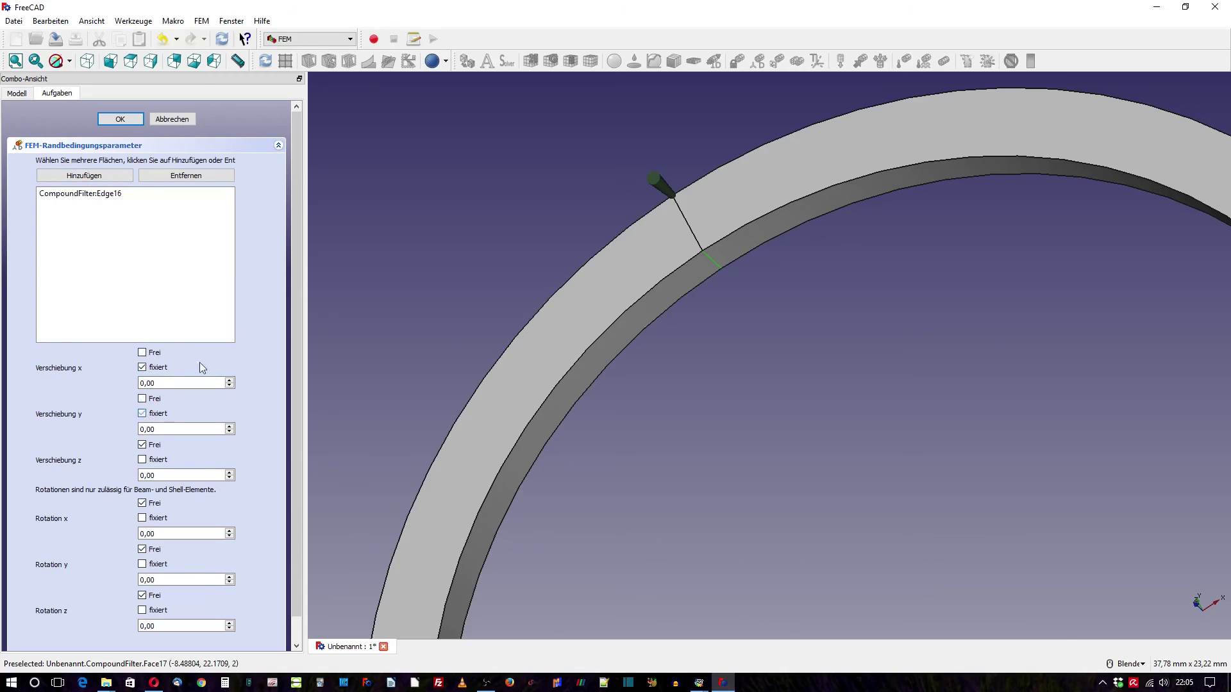
{"action": "left_click", "coordinate": [119, 119]}
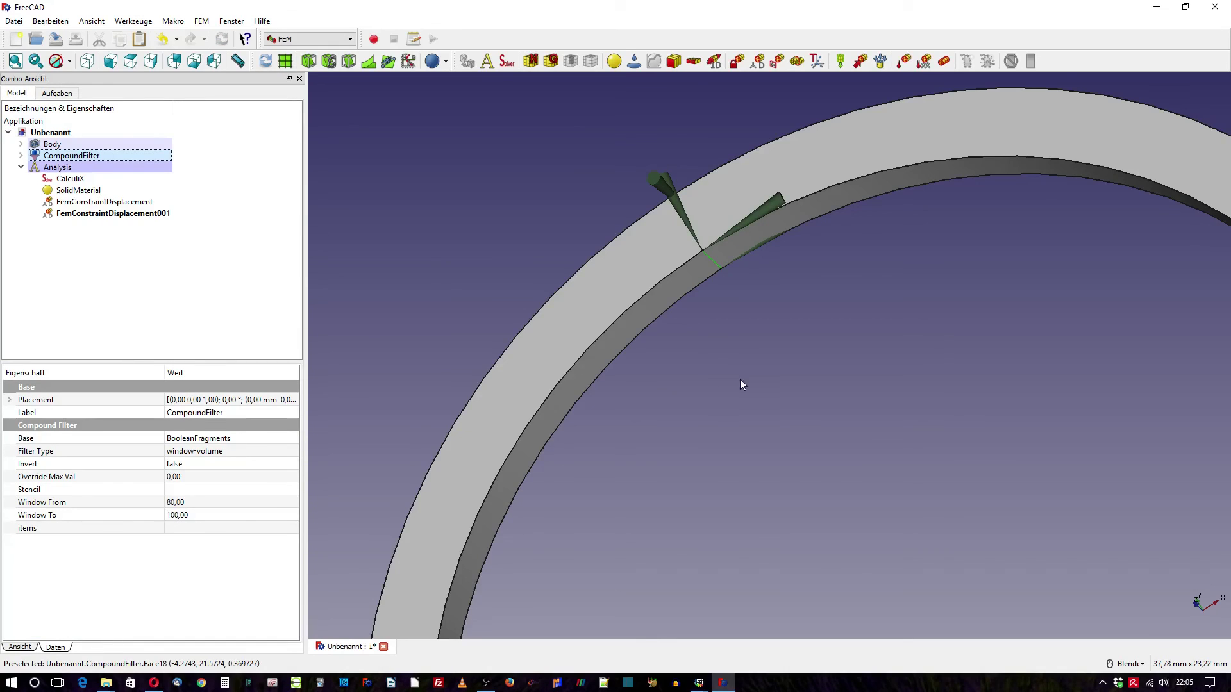
Step: Hide both displacement constraints so the split line is unobstructed
{"action": "scroll", "coordinate": [717, 391], "scroll_direction": "down", "scroll_amount": 3}
{"action": "scroll", "coordinate": [692, 360], "scroll_direction": "down", "scroll_amount": 3}
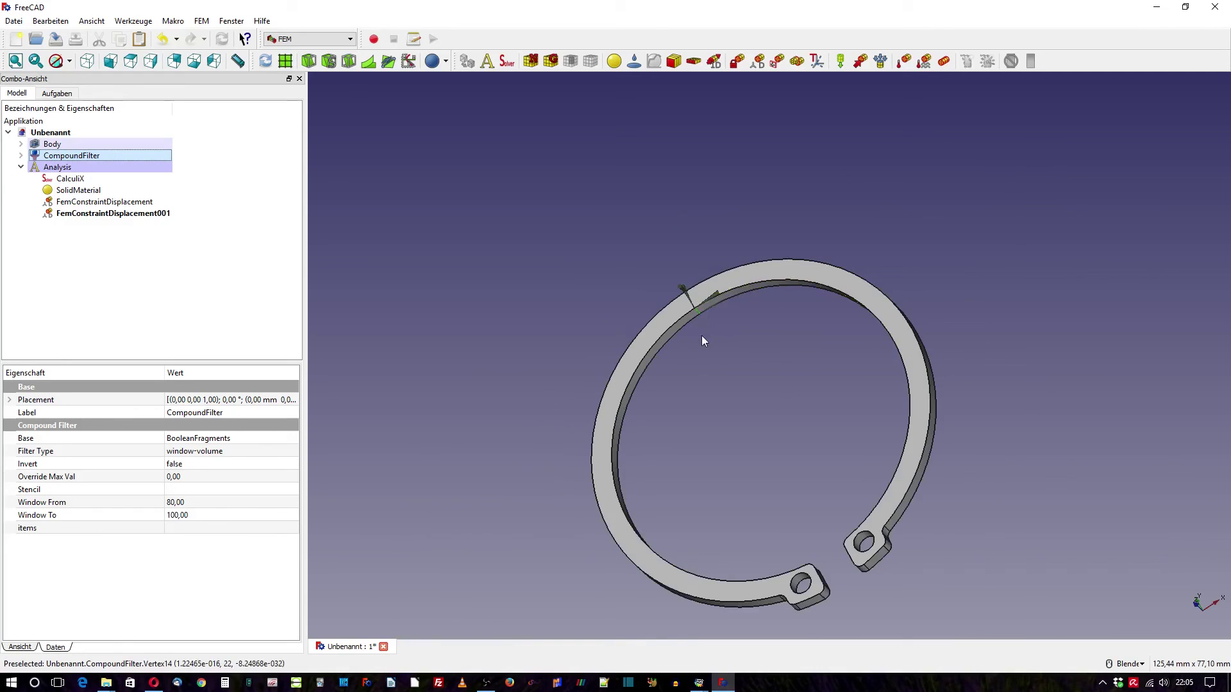
{"action": "left_click", "coordinate": [105, 212]}
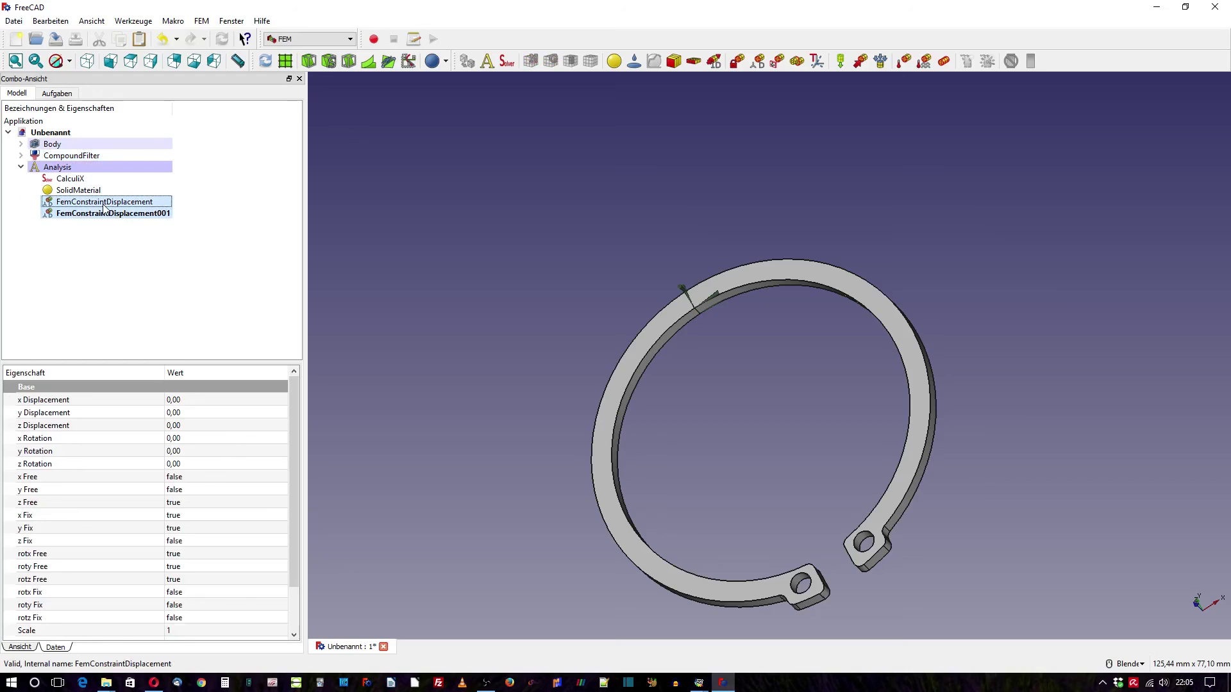
{"action": "middle_click_drag", "start_coordinate": [737, 327], "coordinate": [729, 398]}
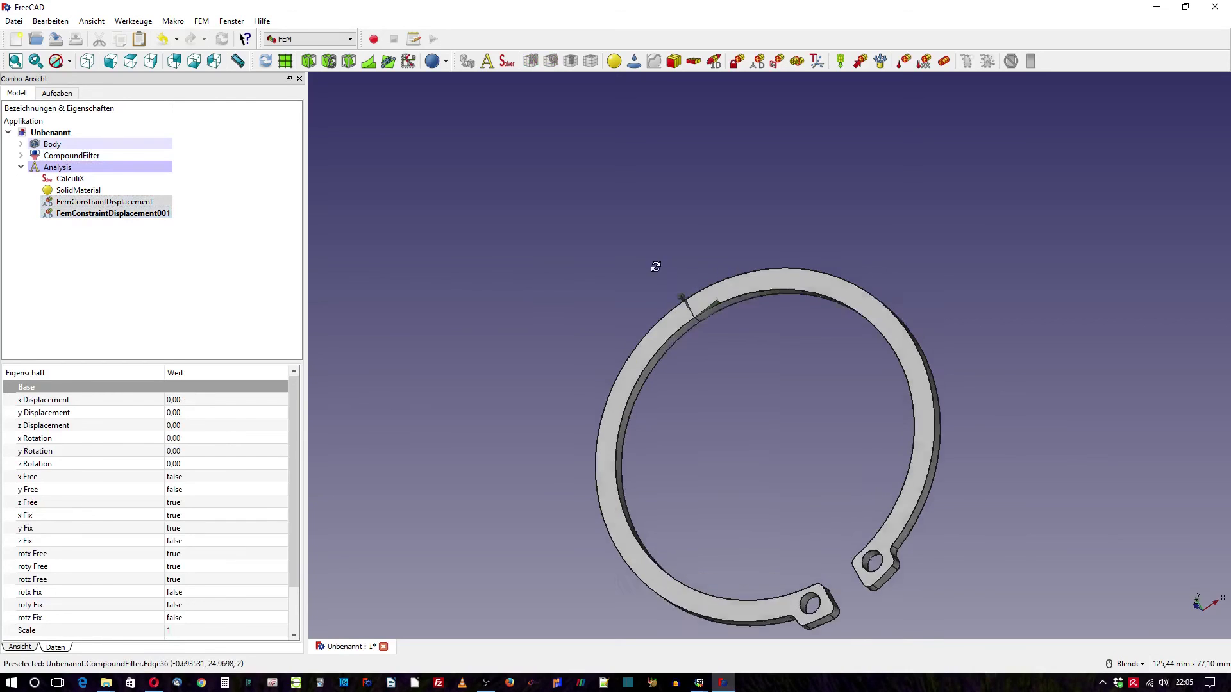
{"action": "scroll", "coordinate": [744, 451], "scroll_direction": "up", "scroll_amount": 3}
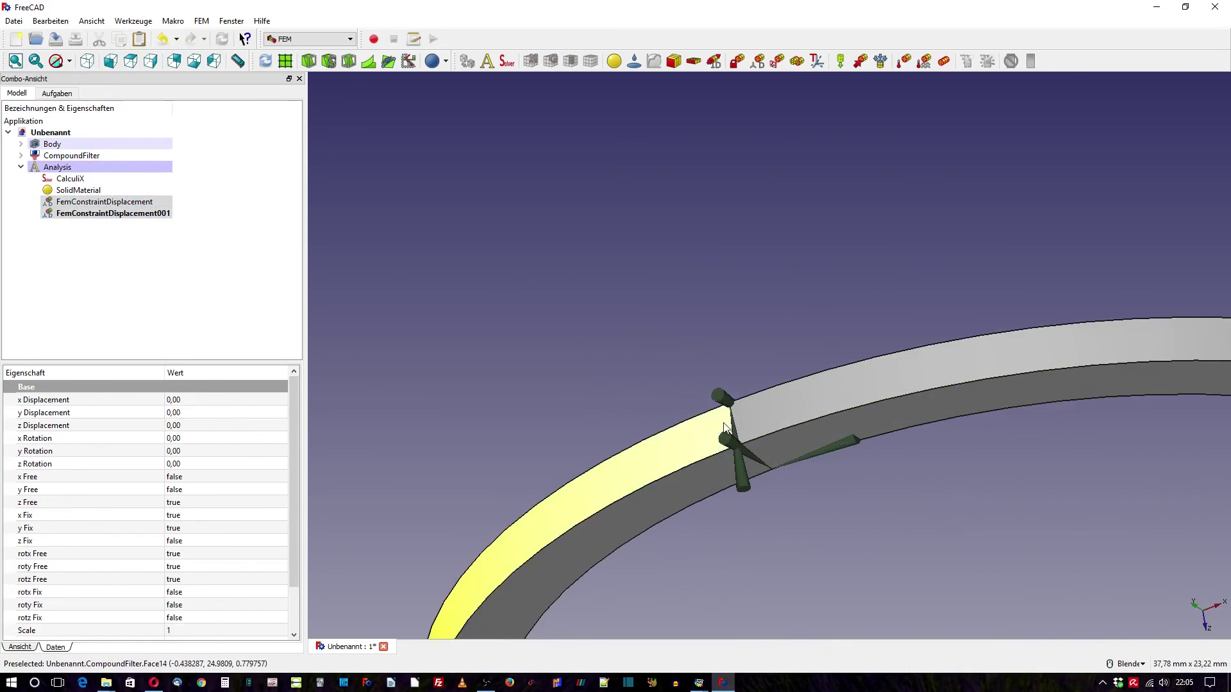
{"action": "scroll", "coordinate": [731, 441], "scroll_direction": "up", "scroll_amount": 5}
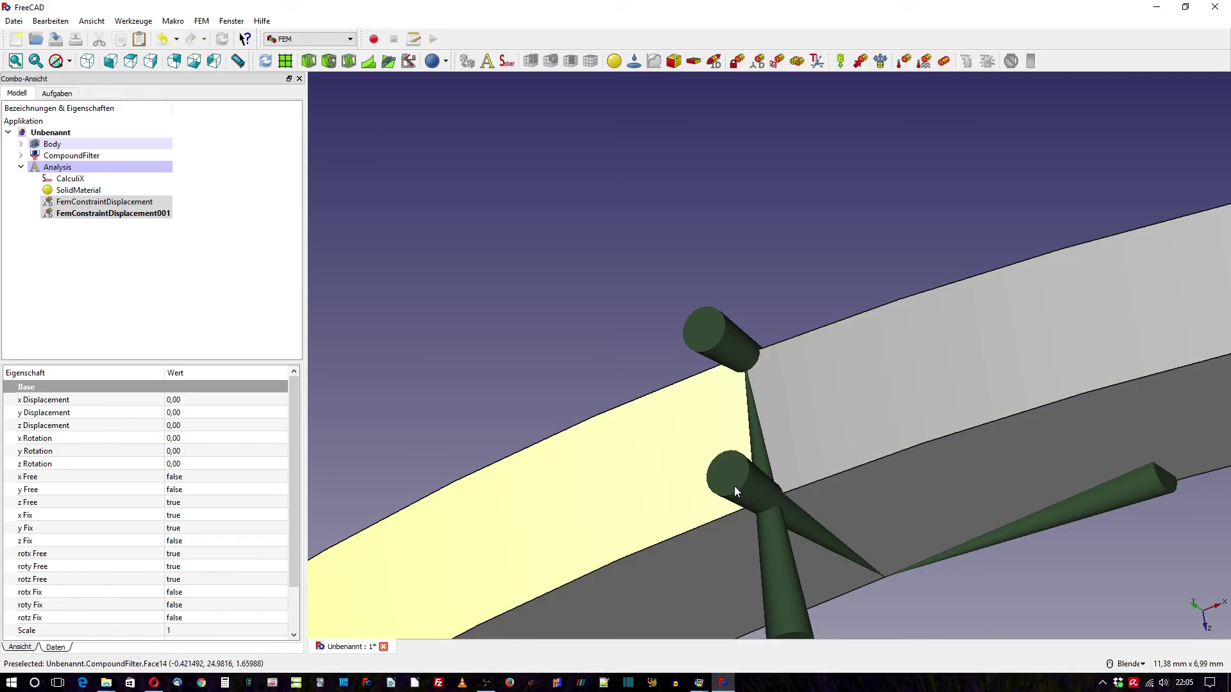
{"action": "right_click", "coordinate": [121, 201]}
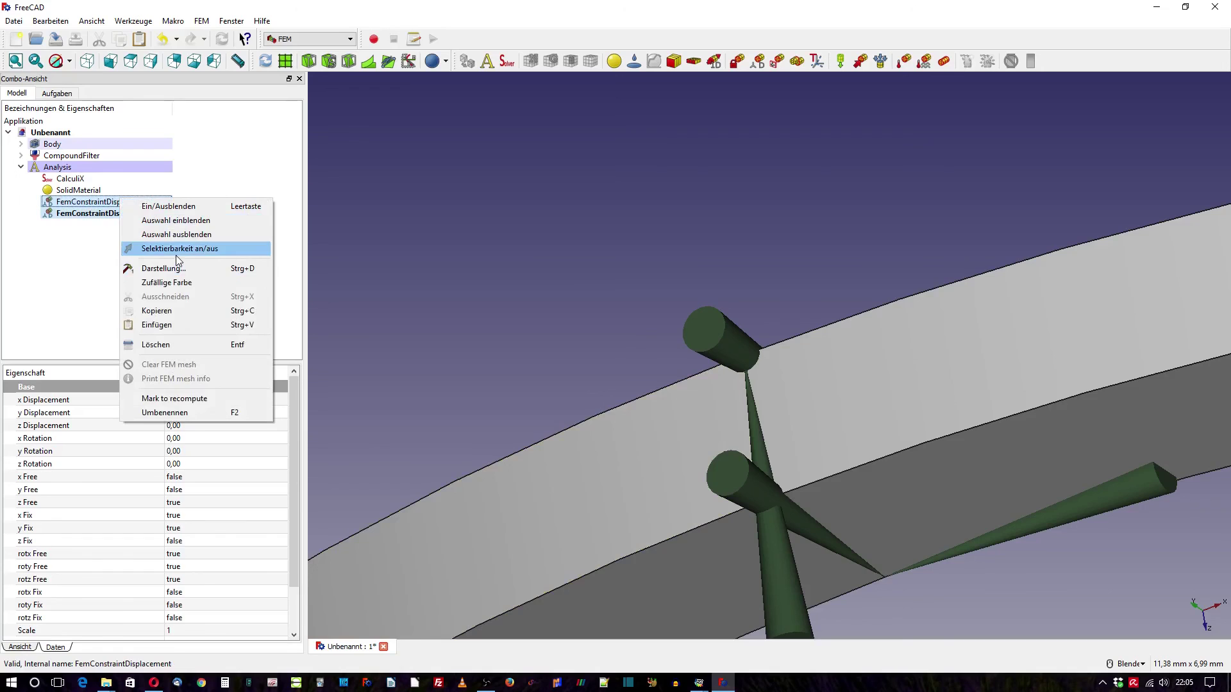
{"action": "left_click", "coordinate": [180, 235]}
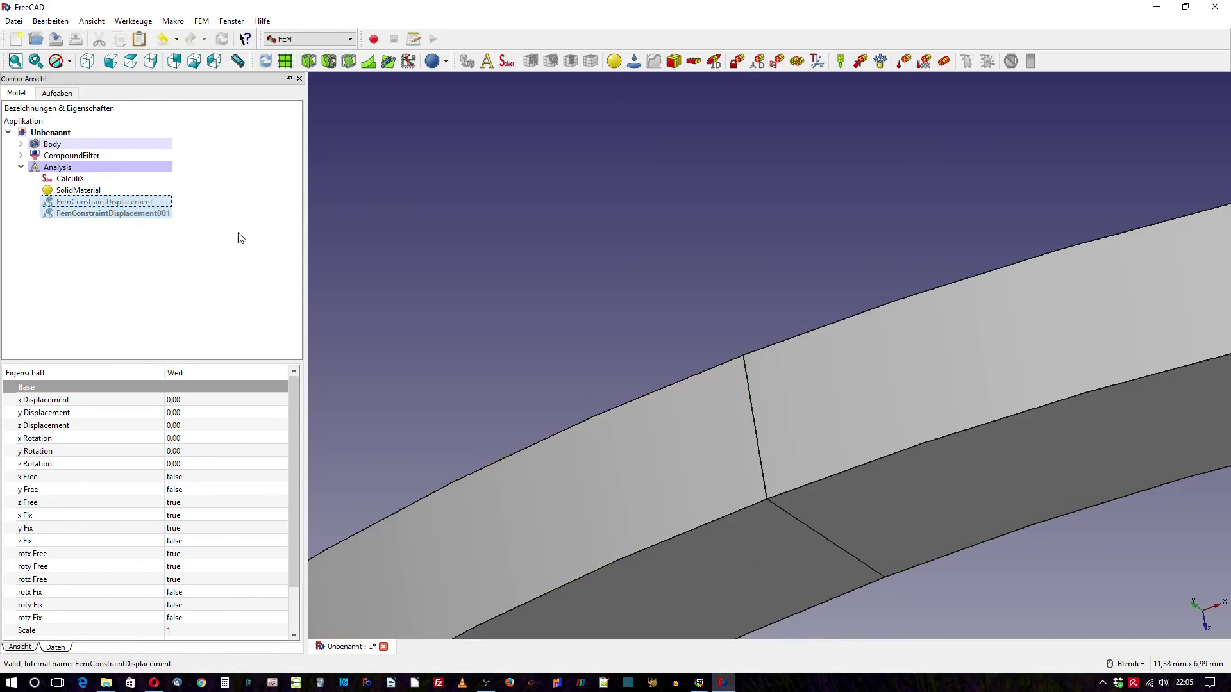
Step: Add a third displacement constraint on the split-line edge Edge2
{"action": "left_click", "coordinate": [758, 61]}
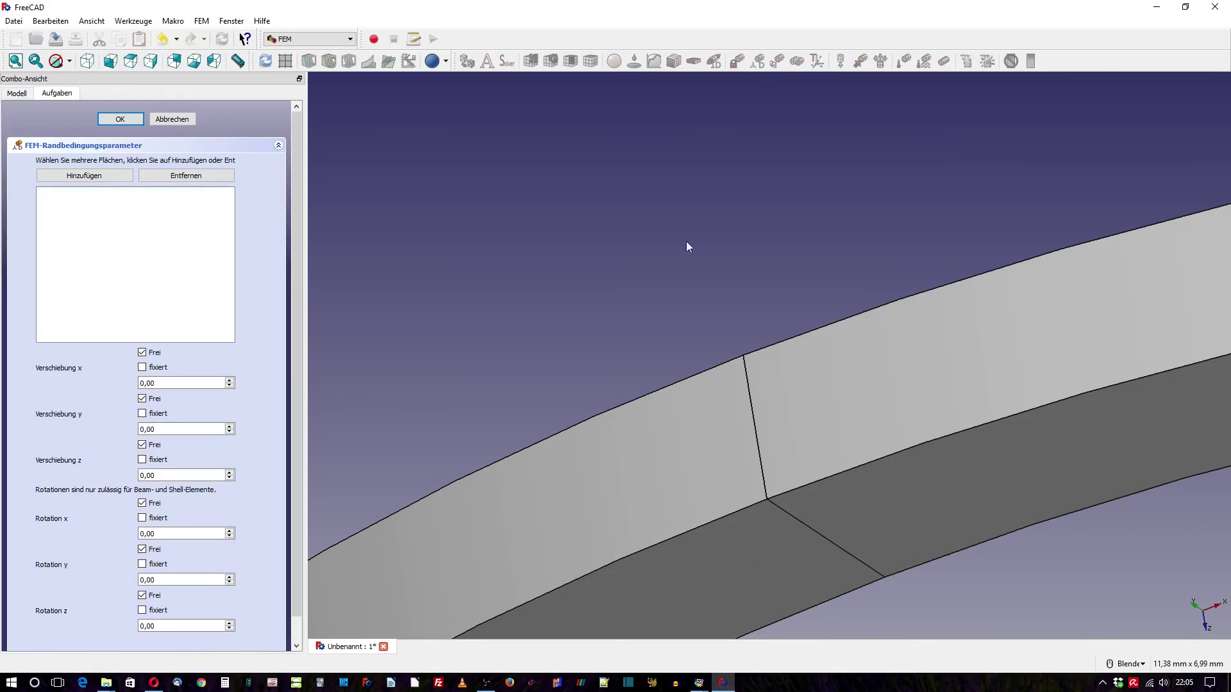
{"action": "left_click", "coordinate": [752, 413]}
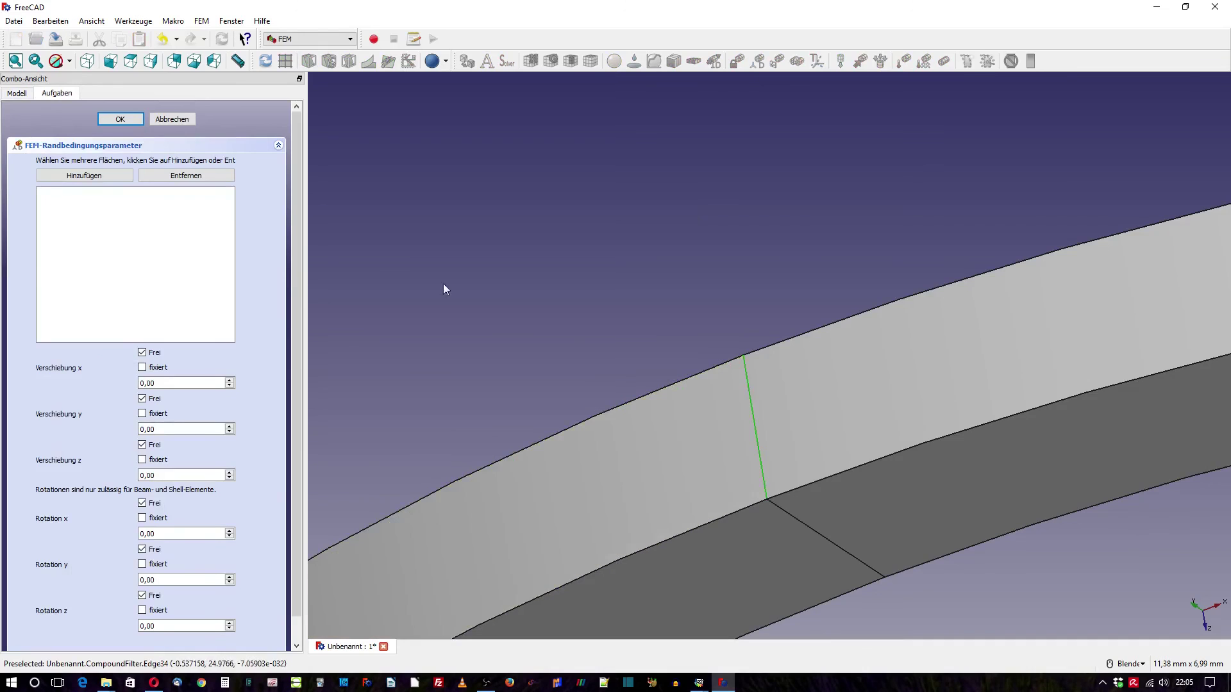
{"action": "left_click", "coordinate": [82, 175]}
{"action": "scroll", "coordinate": [440, 248], "scroll_direction": "down", "scroll_amount": 5}
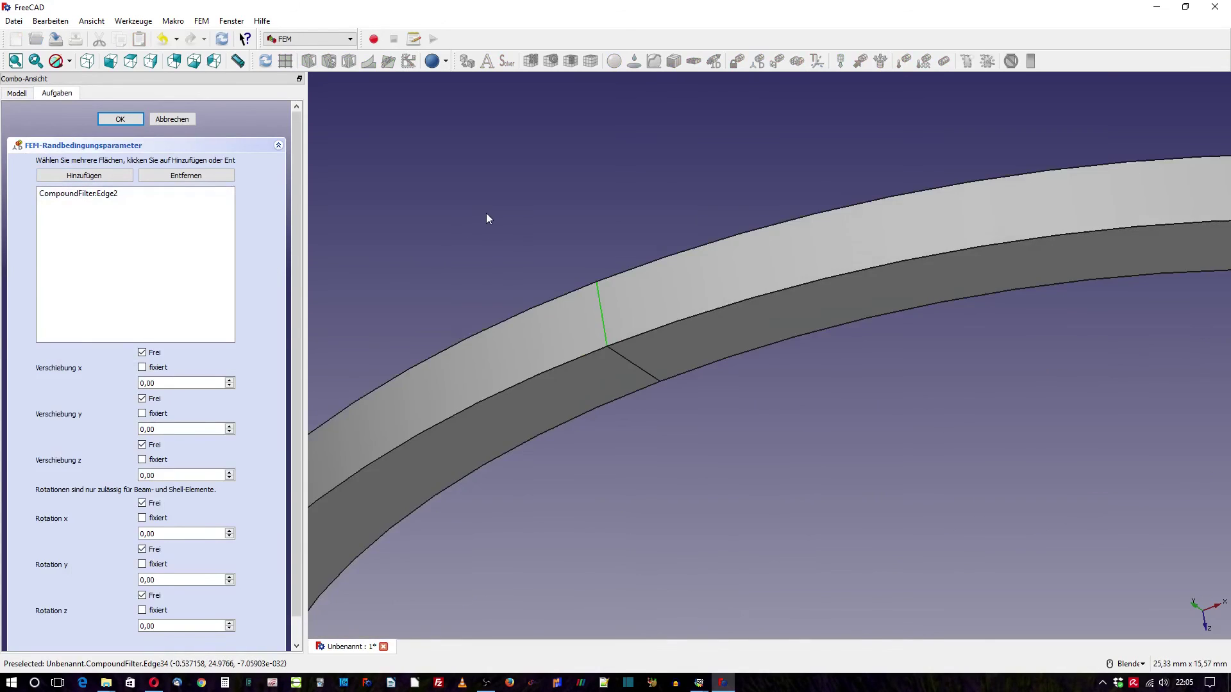
{"action": "scroll", "coordinate": [486, 213], "scroll_direction": "down", "scroll_amount": 5}
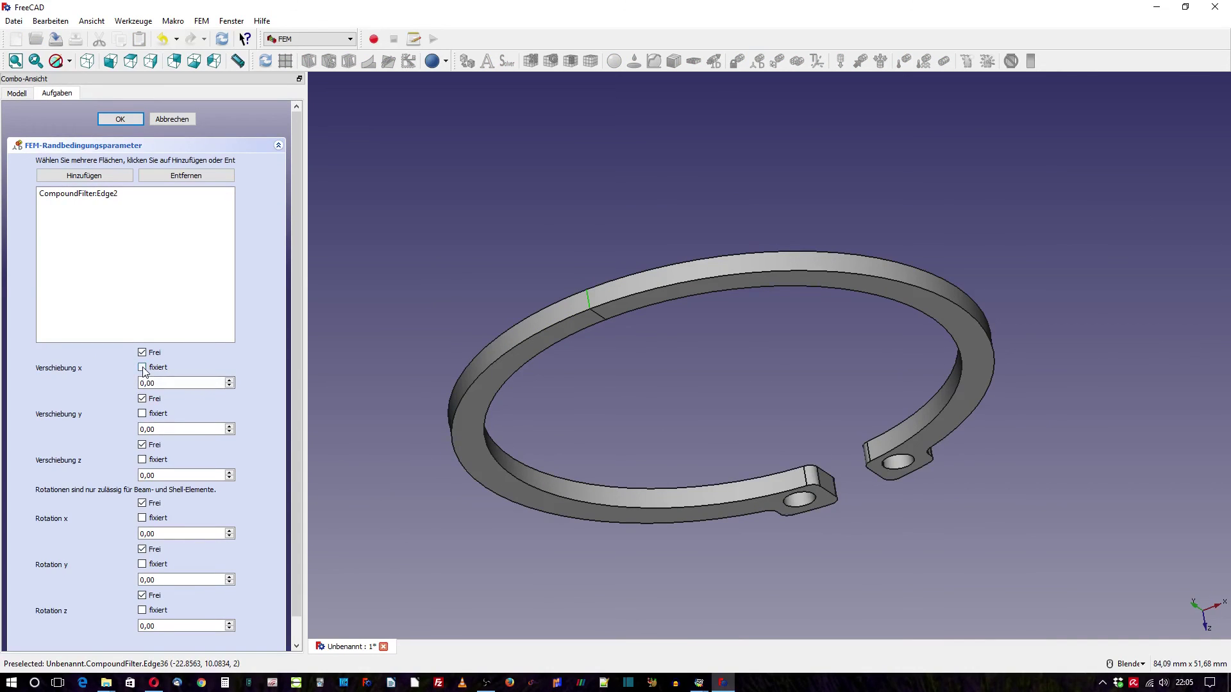
{"action": "left_click", "coordinate": [120, 119]}
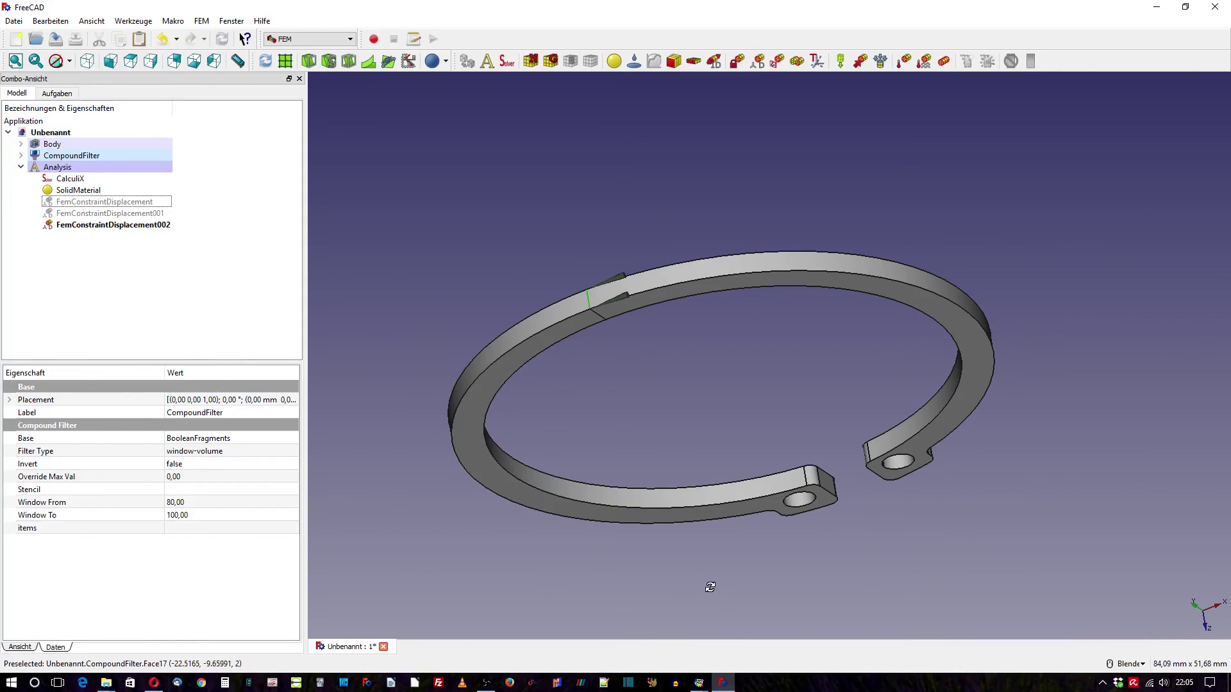
{"action": "mouse_move", "coordinate": [709, 587]}
{"action": "middle_mouse_down"}
{"action": "mouse_move", "coordinate": [615, 324]}
{"action": "mouse_move", "coordinate": [575, 346]}
{"action": "middle_mouse_up"}
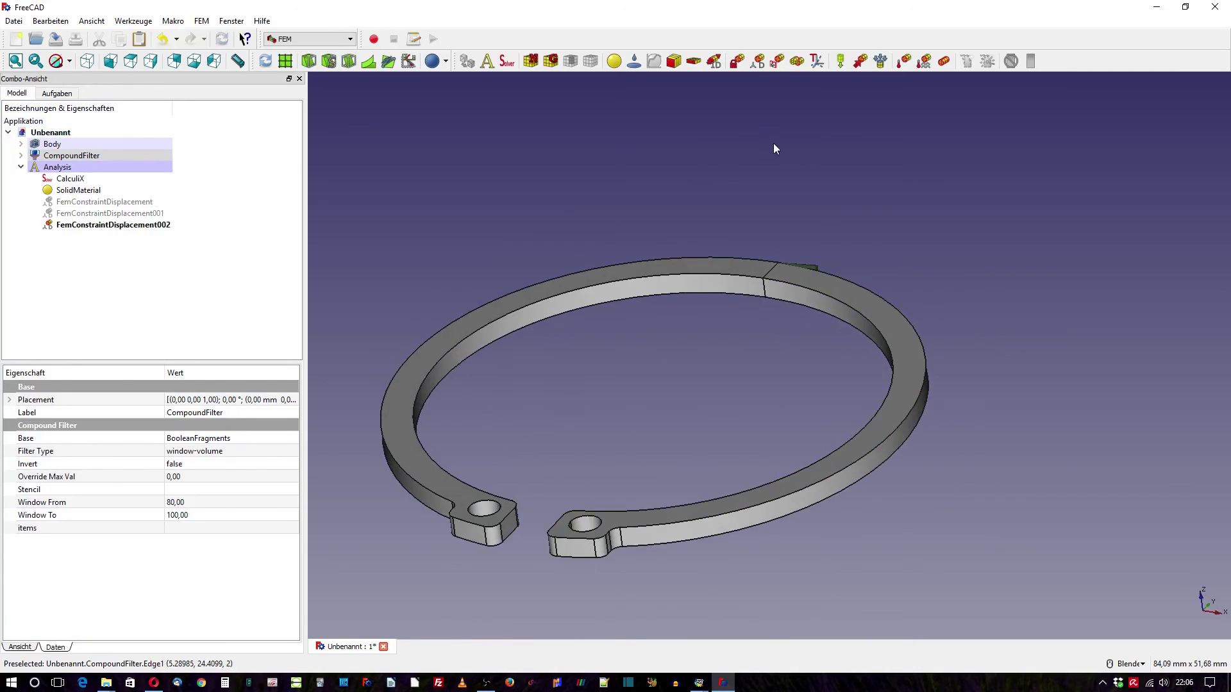
Step: Start a force load on the left lug hole, then remove the hole face reference
{"action": "left_click", "coordinate": [860, 60]}
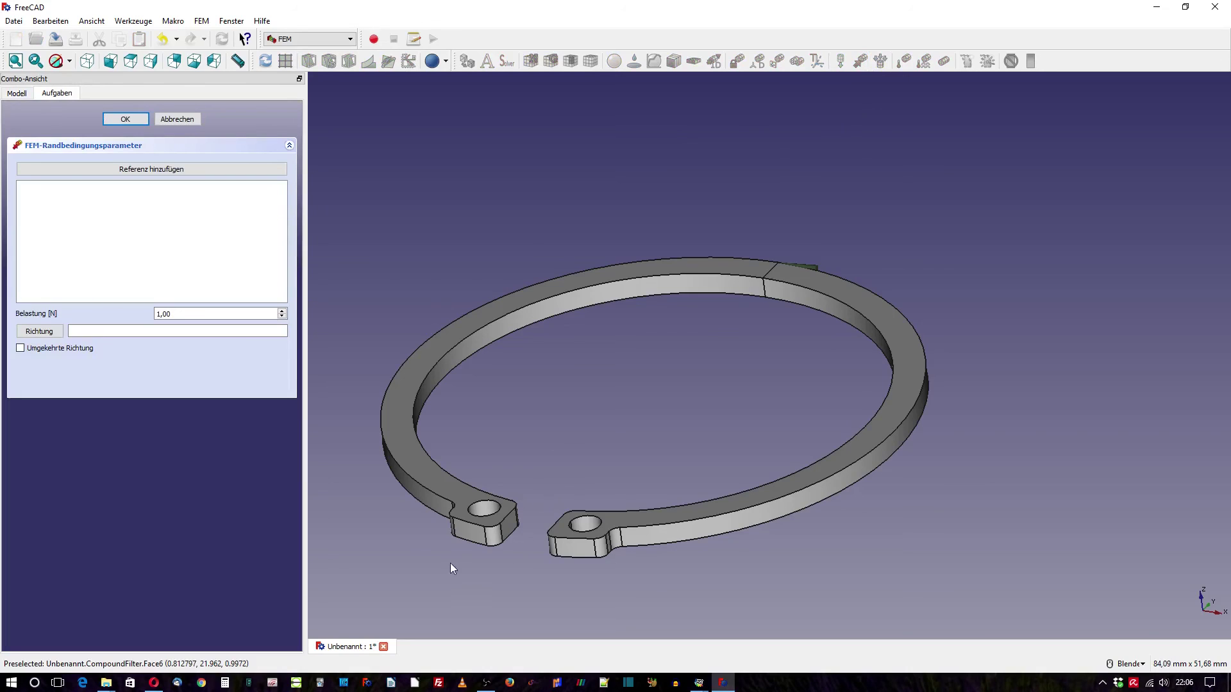
{"action": "scroll", "coordinate": [431, 544], "scroll_direction": "up", "scroll_amount": 2}
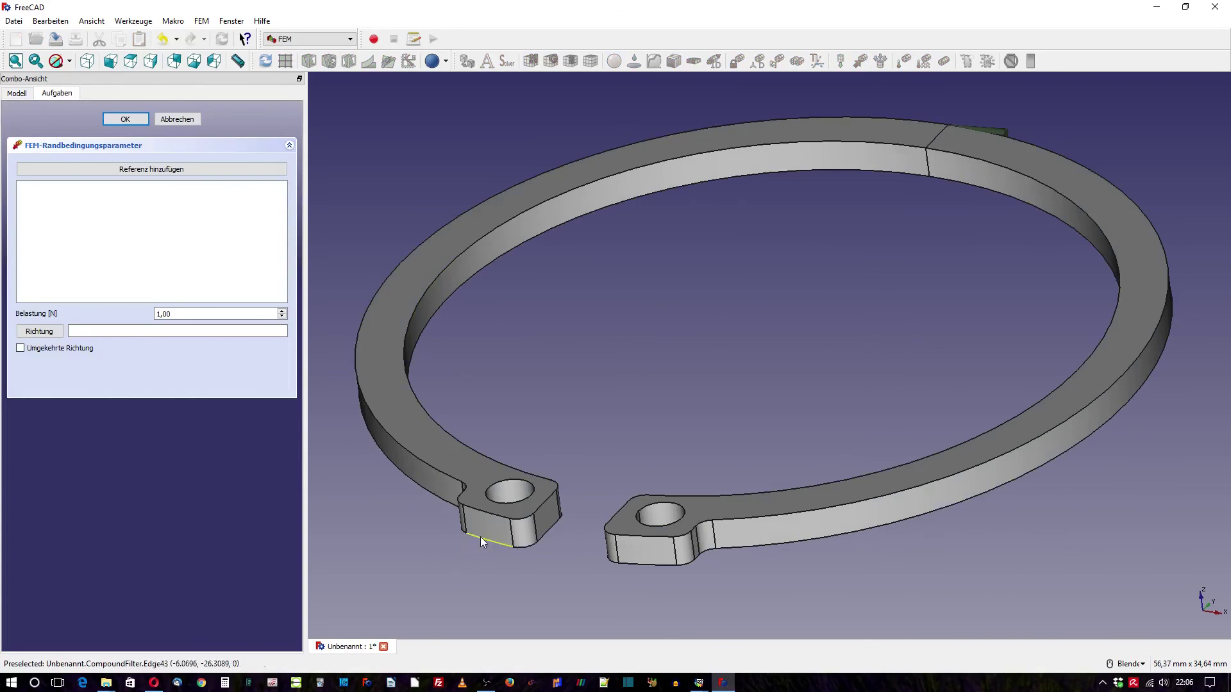
{"action": "left_click", "coordinate": [497, 494]}
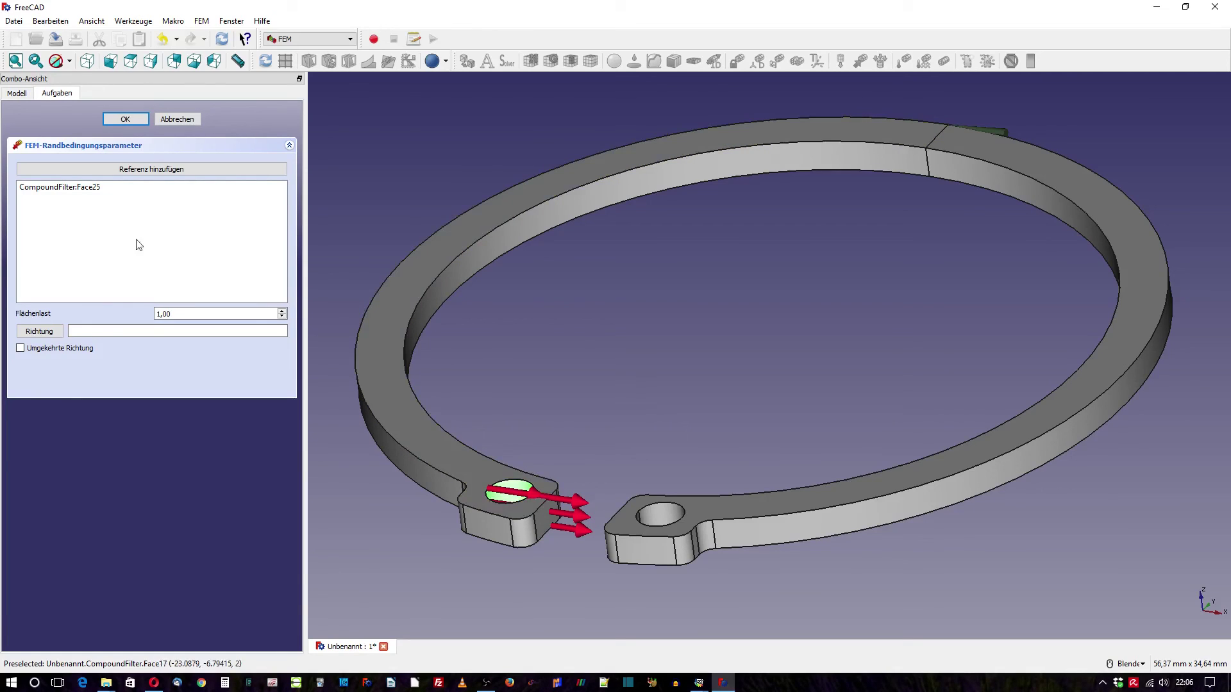
{"action": "right_click", "coordinate": [88, 187]}
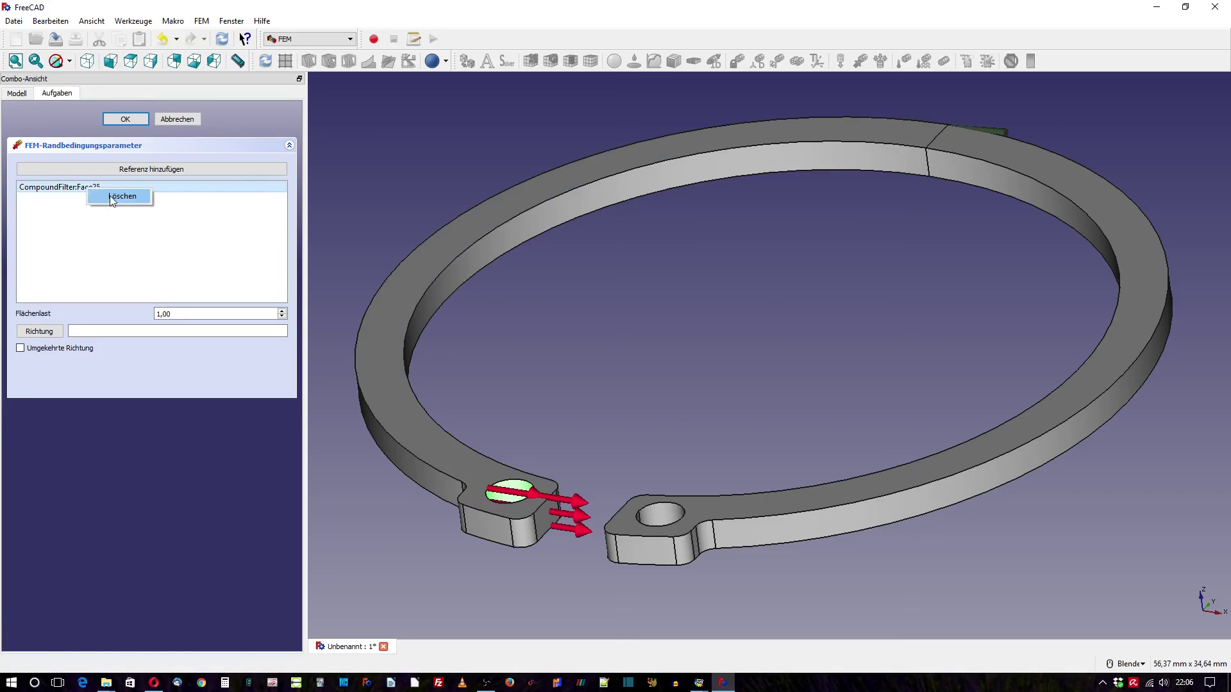
{"action": "left_click", "coordinate": [110, 196]}
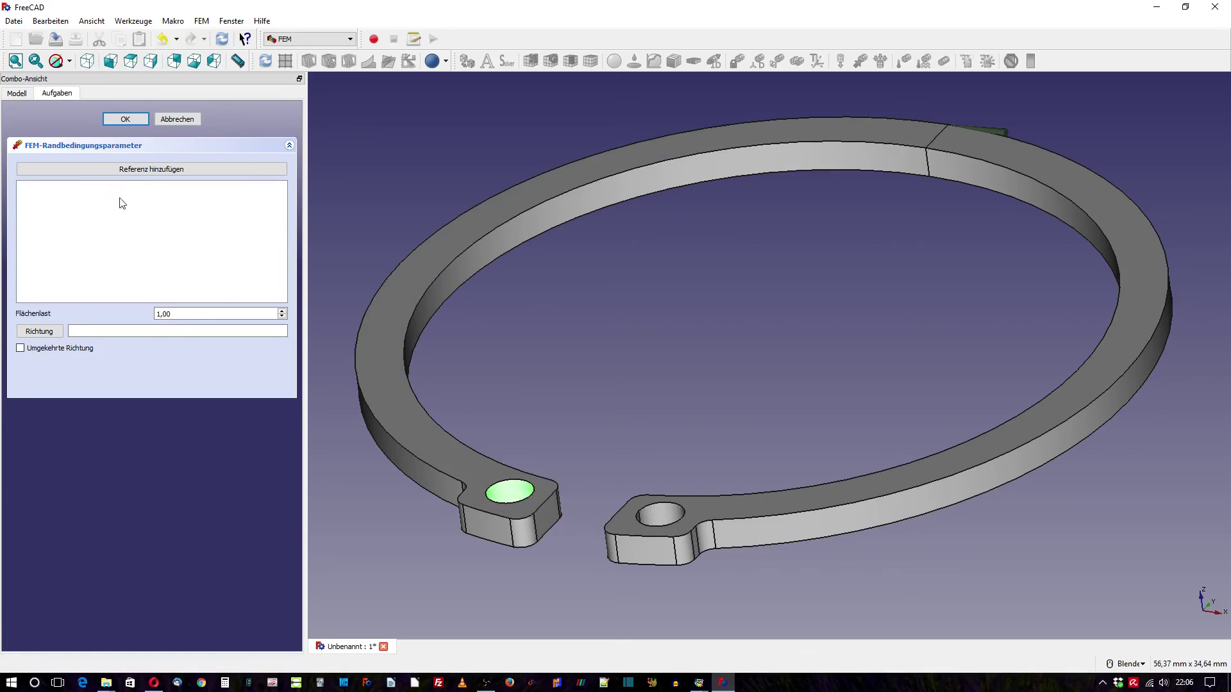
{"action": "left_click", "coordinate": [609, 406]}
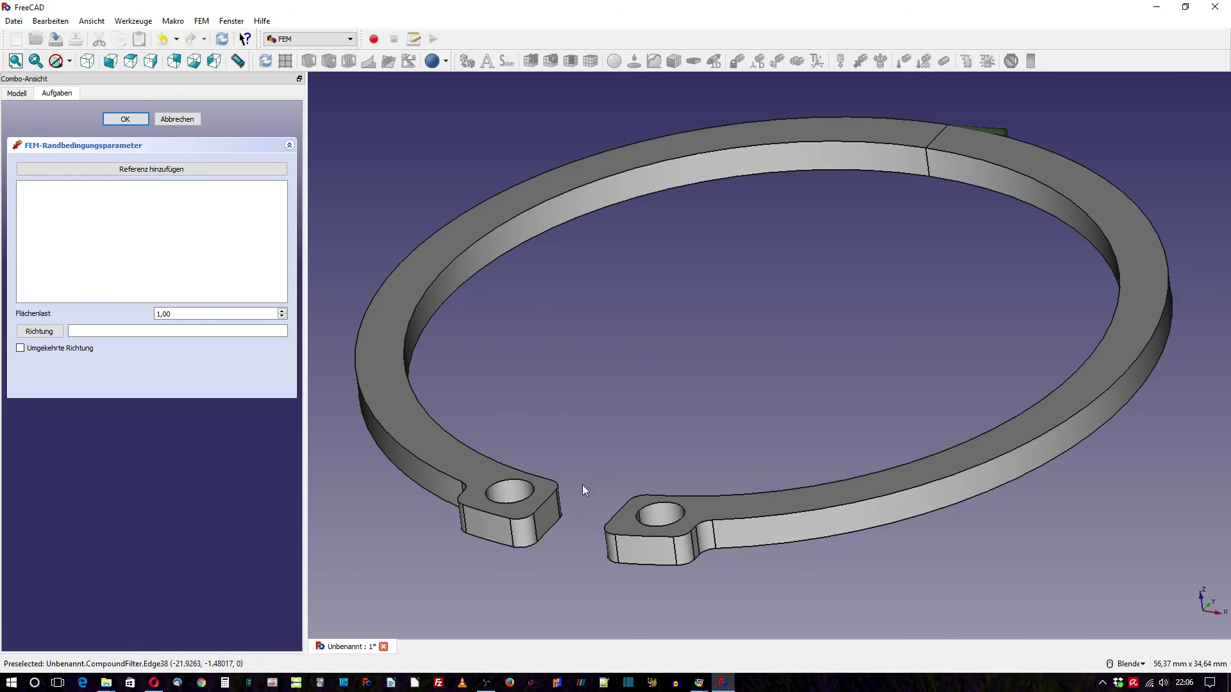
Step: Put a reversed 260 force on the left lug's end face, then begin a second load
{"action": "left_click", "coordinate": [548, 513]}
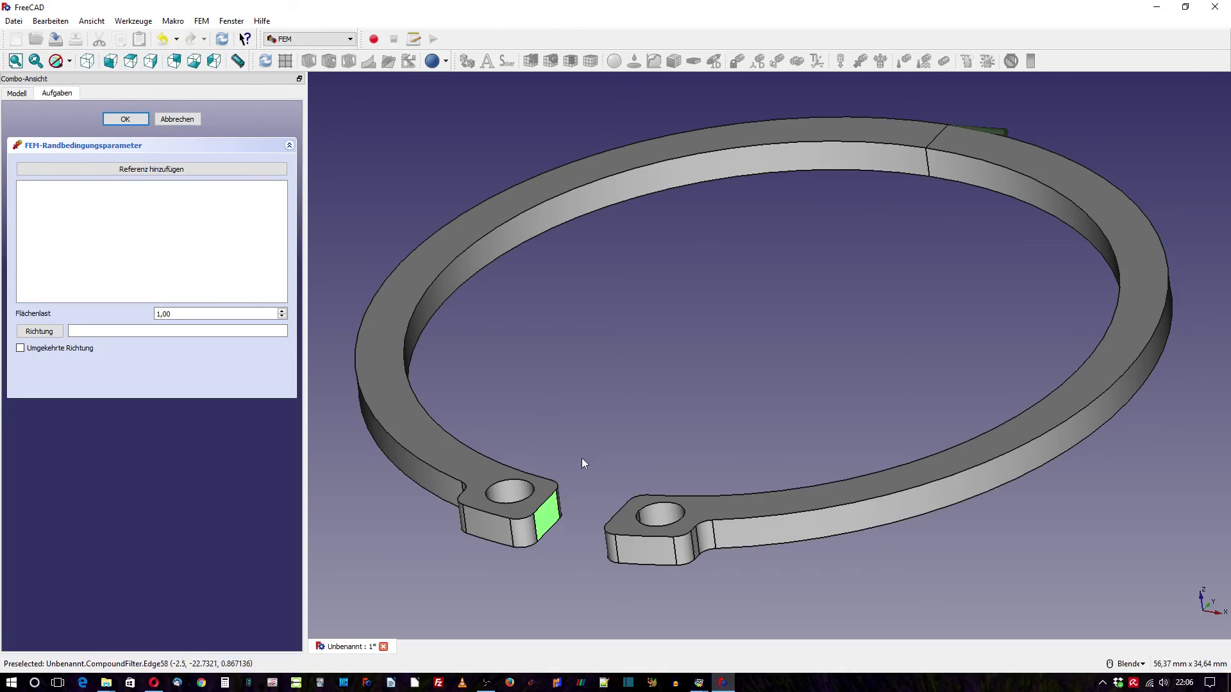
{"action": "left_click", "coordinate": [127, 170]}
{"action": "left_click", "coordinate": [537, 512]}
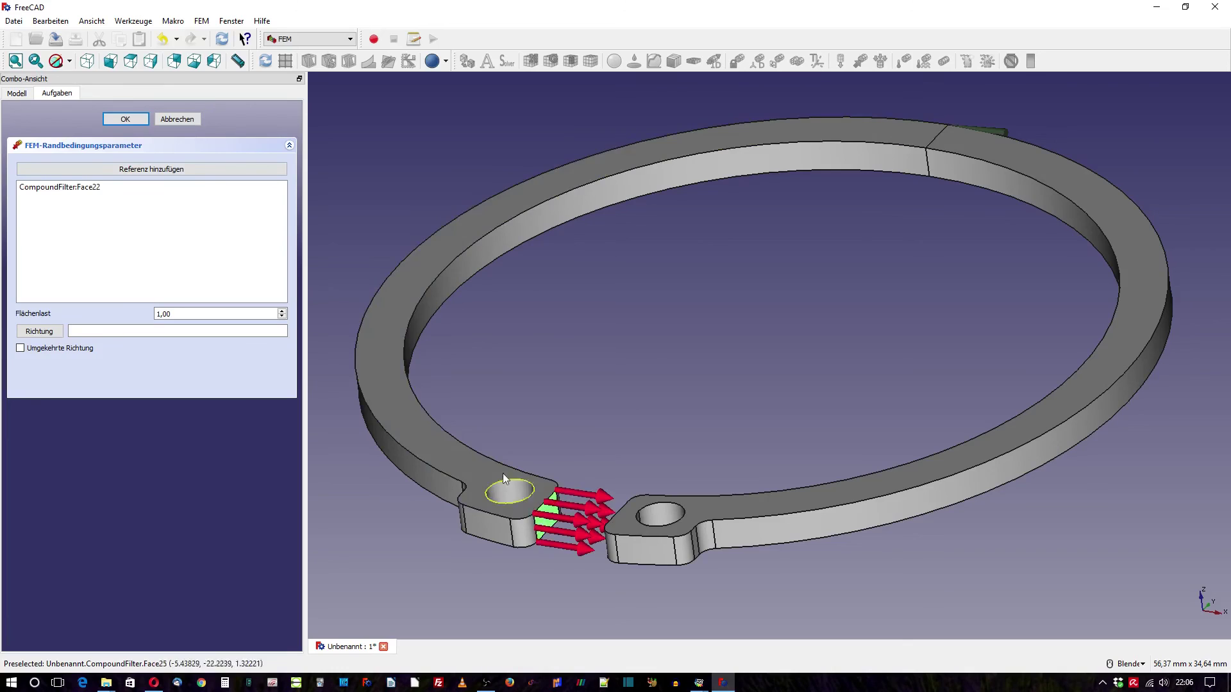
{"action": "left_click", "coordinate": [30, 352]}
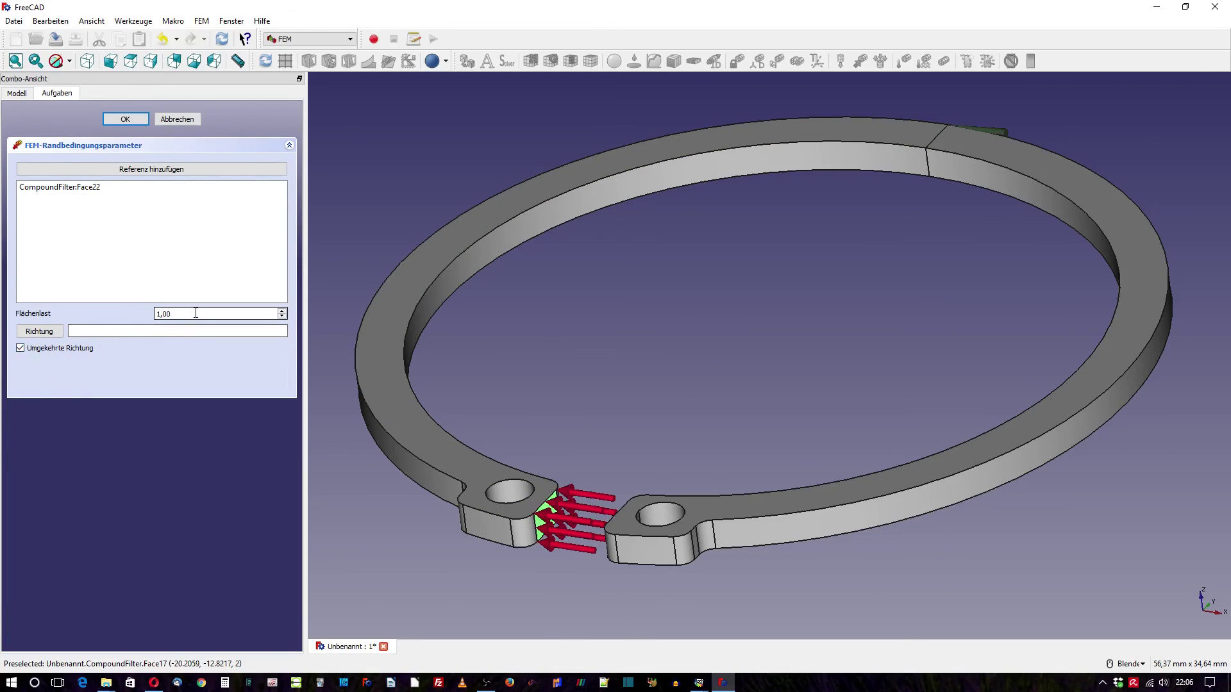
{"action": "key", "text": "Tab"}
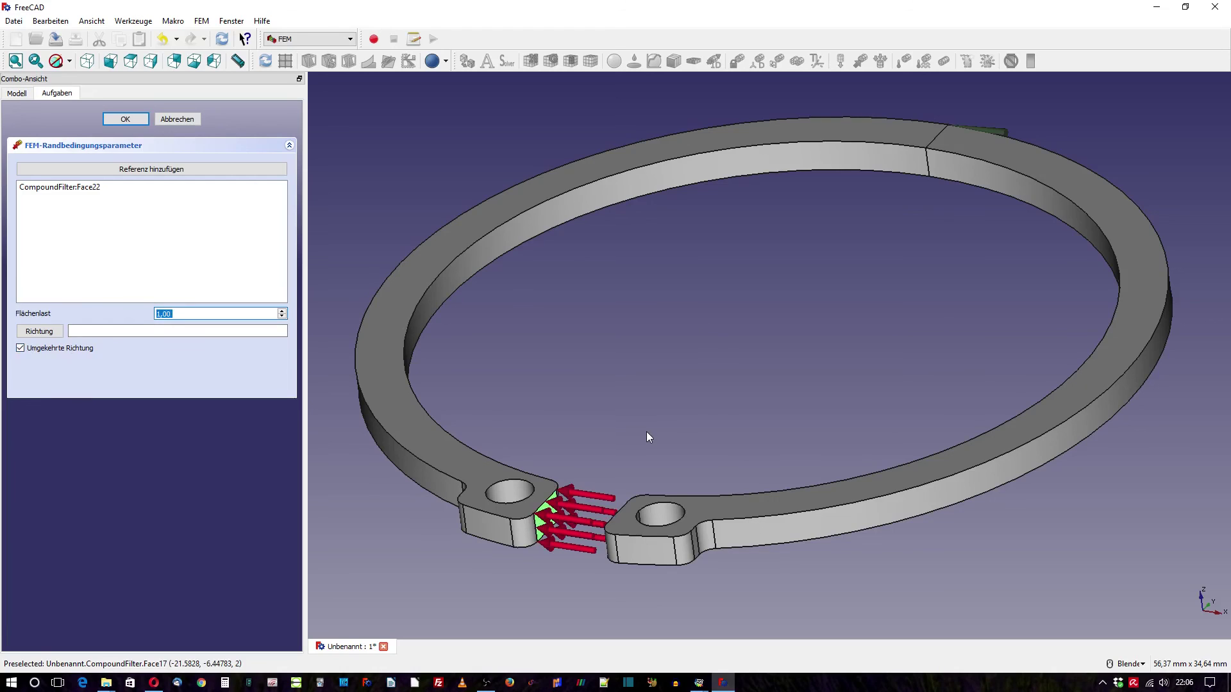
{"action": "type", "text": "260"}
{"action": "left_click", "coordinate": [124, 121]}
{"action": "middle_click_drag", "start_coordinate": [747, 436], "coordinate": [941, 418]}
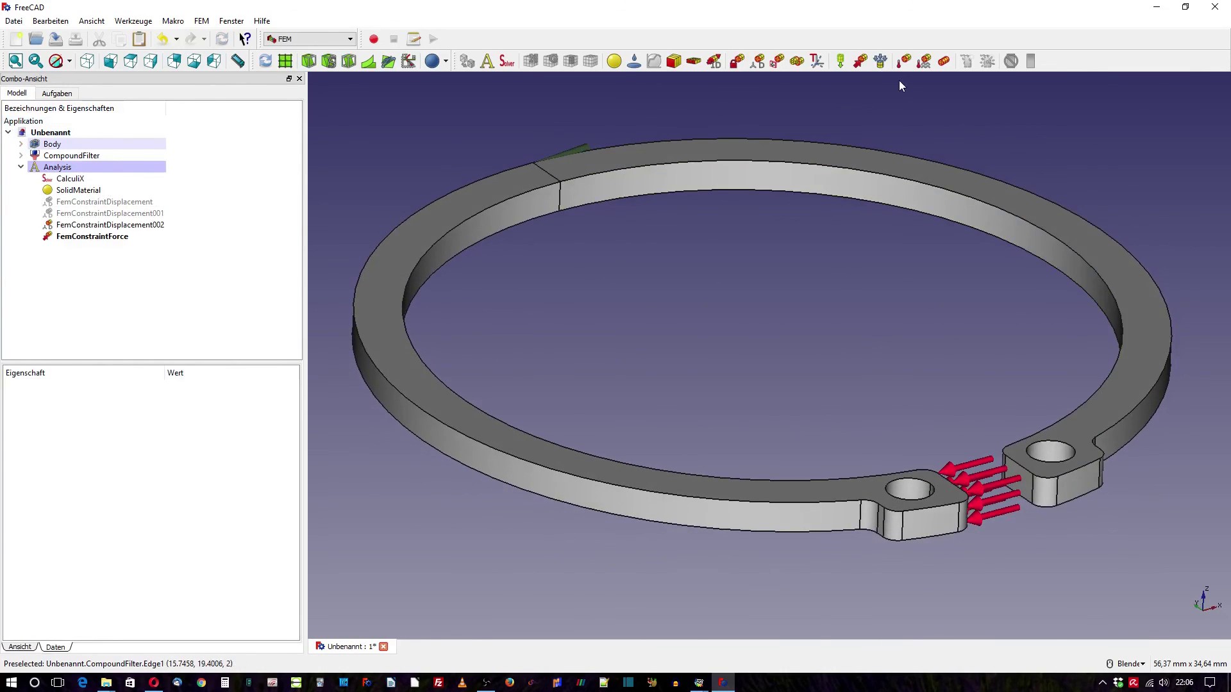
{"action": "left_click", "coordinate": [860, 61]}
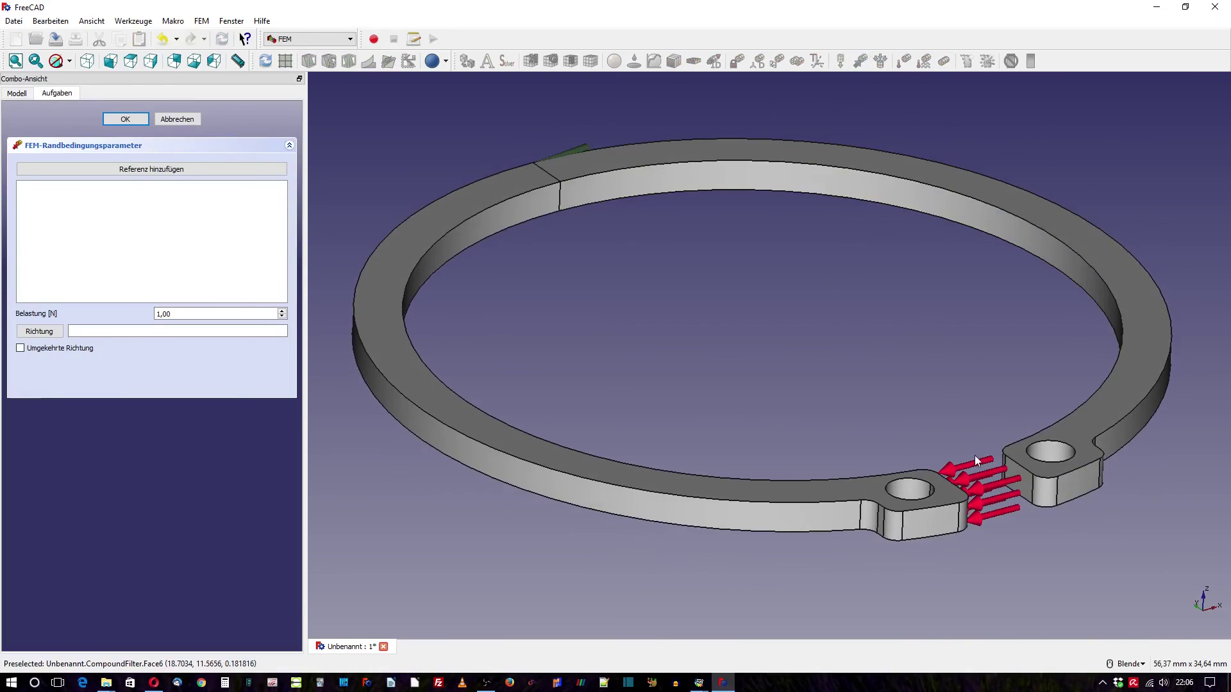
Step: Add a reversed 260 load on the right lug's end face
{"action": "left_click", "coordinate": [1018, 479]}
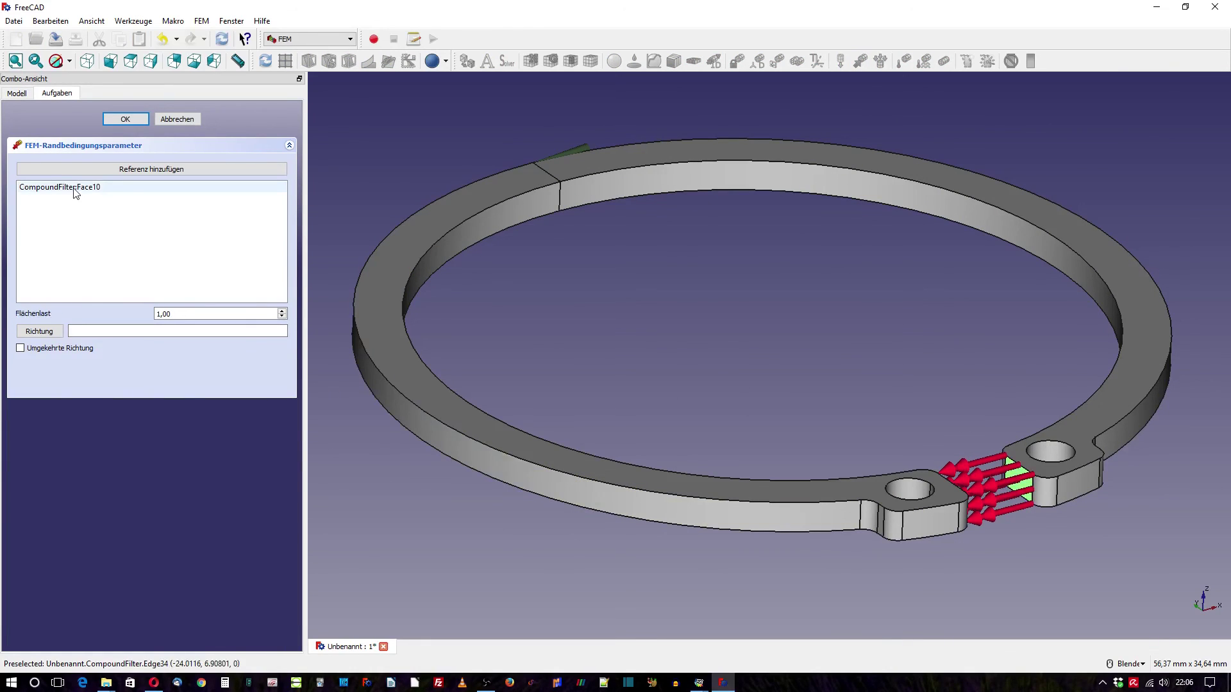
{"action": "left_click", "coordinate": [20, 348]}
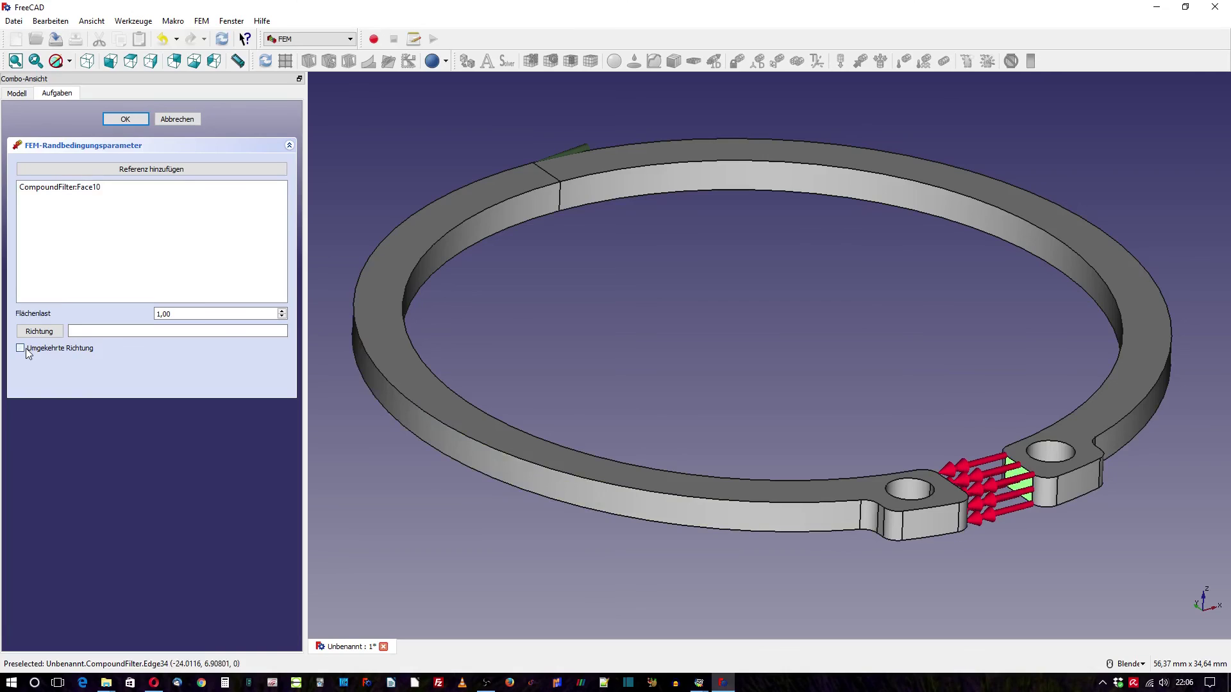
{"action": "double_click", "coordinate": [242, 317]}
{"action": "type", "text": "260"}
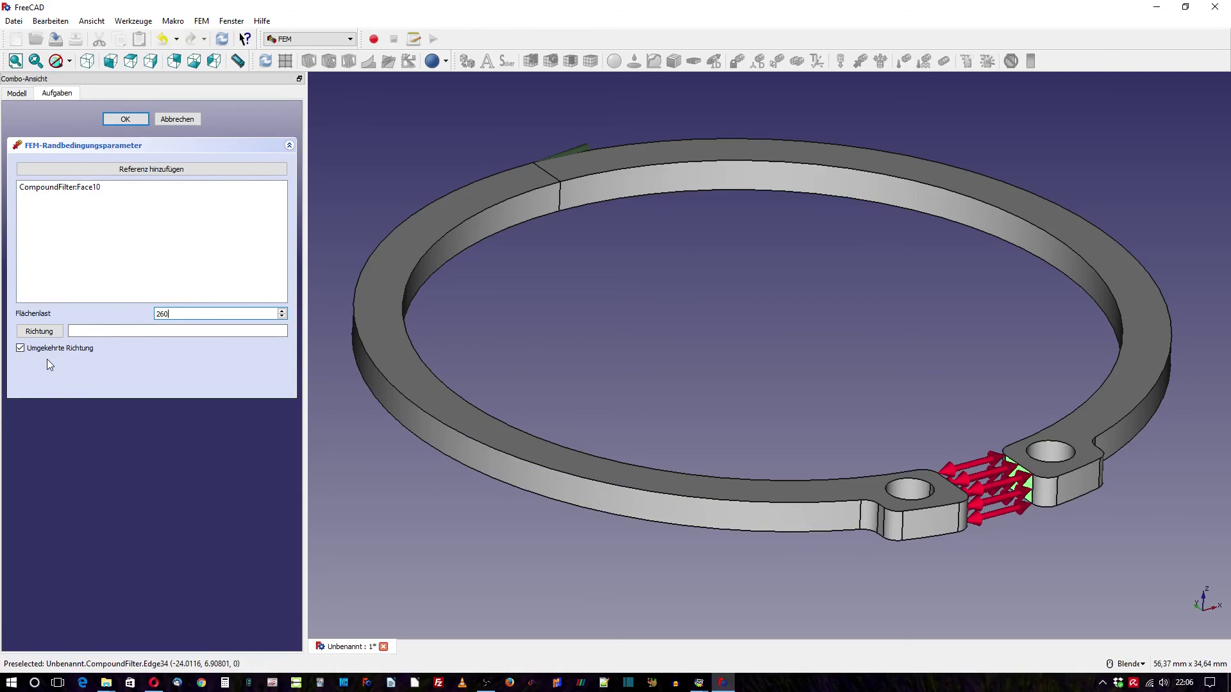
{"action": "left_click", "coordinate": [124, 119]}
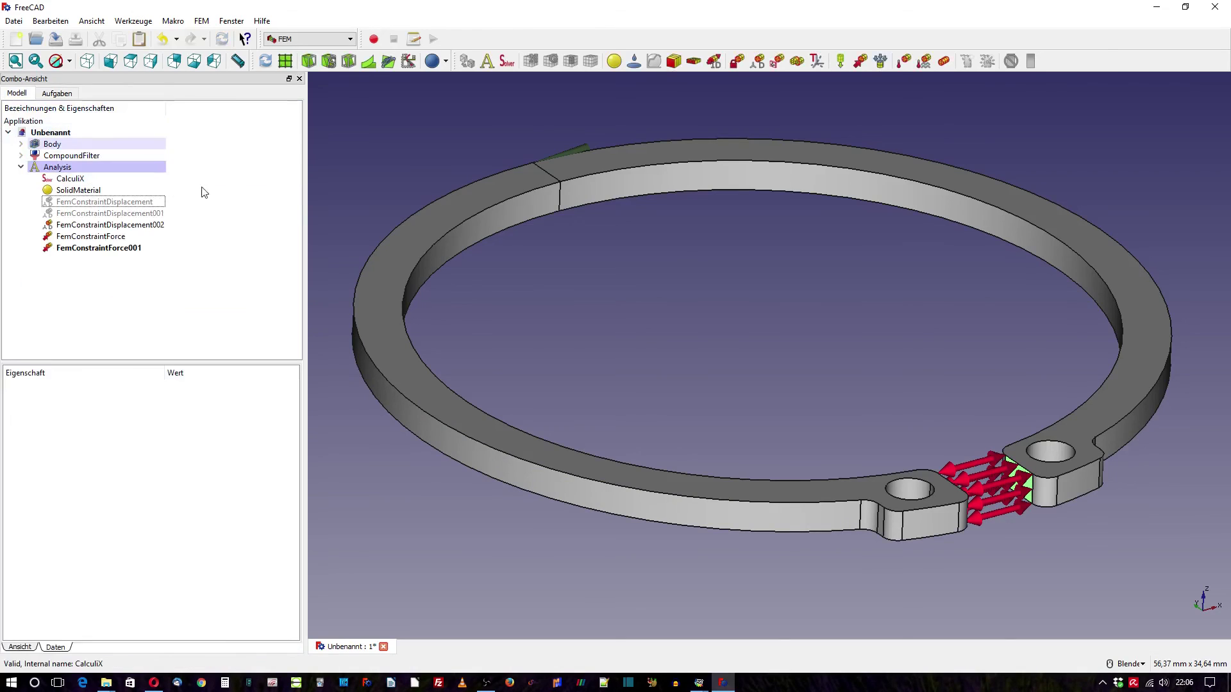
Step: Make the first displacement constraint visible again and start a GMSH mesh of CompoundFilter
{"action": "scroll", "coordinate": [666, 339], "scroll_direction": "down", "scroll_amount": 4}
{"action": "scroll", "coordinate": [693, 509], "scroll_direction": "down", "scroll_amount": 1}
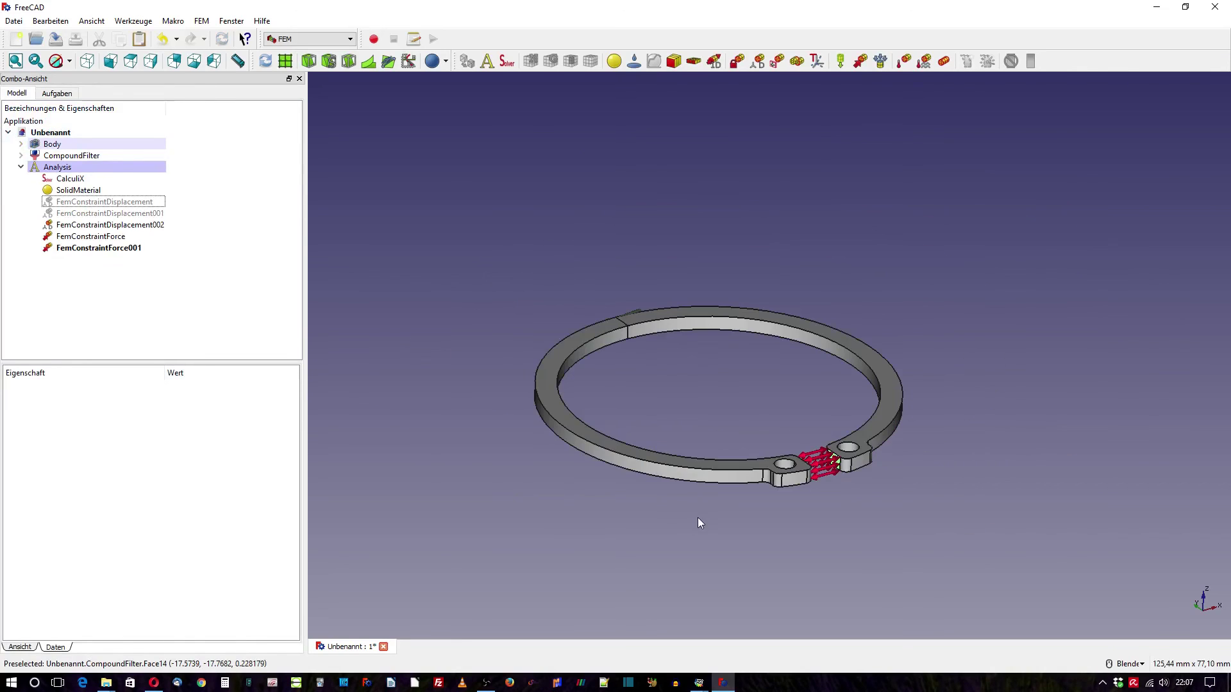
{"action": "scroll", "coordinate": [642, 411], "scroll_direction": "up", "scroll_amount": 2}
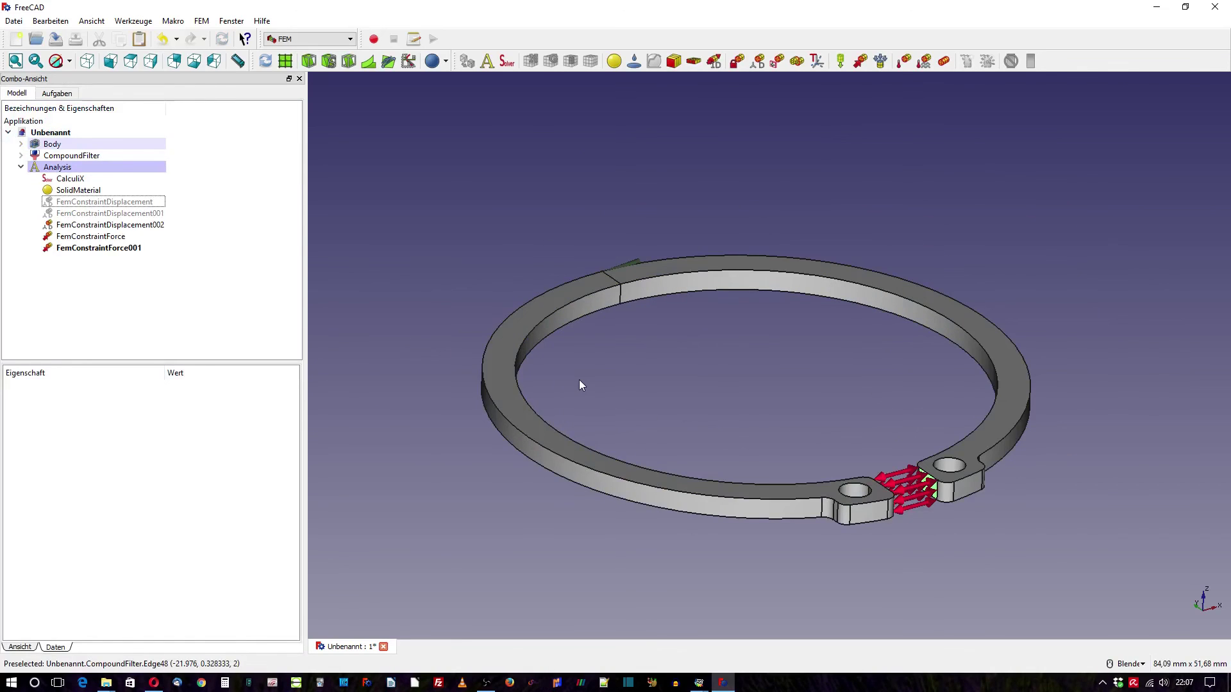
{"action": "left_click", "coordinate": [72, 215]}
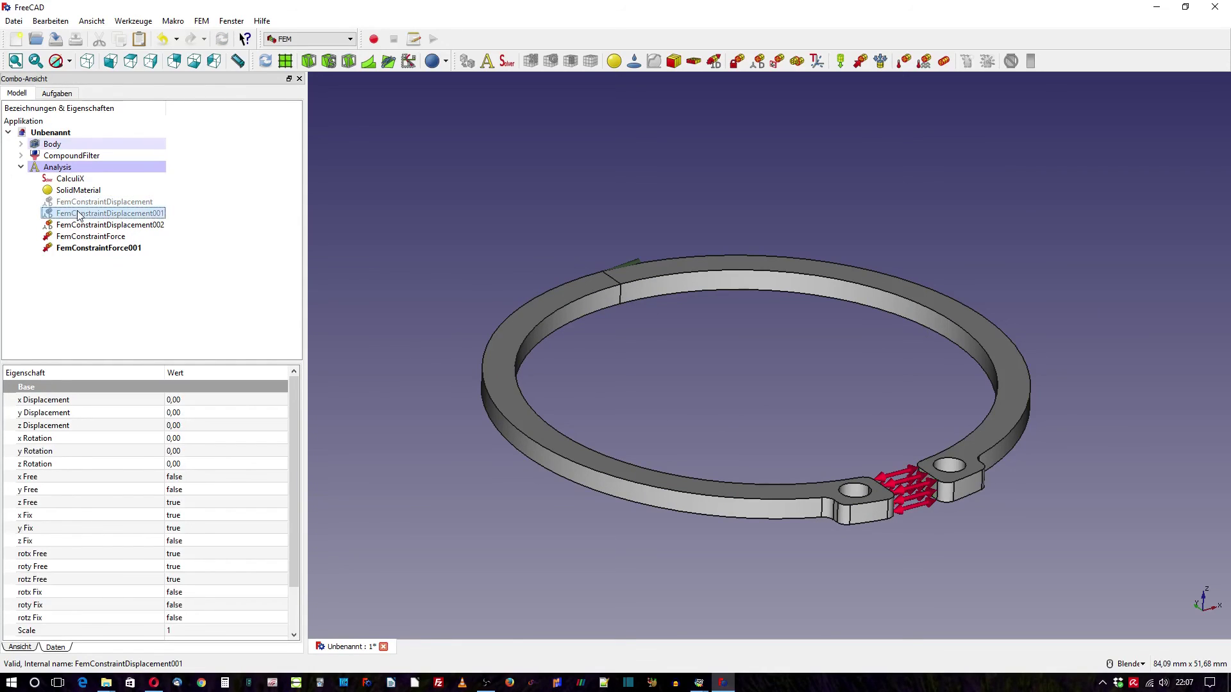
{"action": "left_click", "coordinate": [82, 204]}
{"action": "key", "text": "space"}
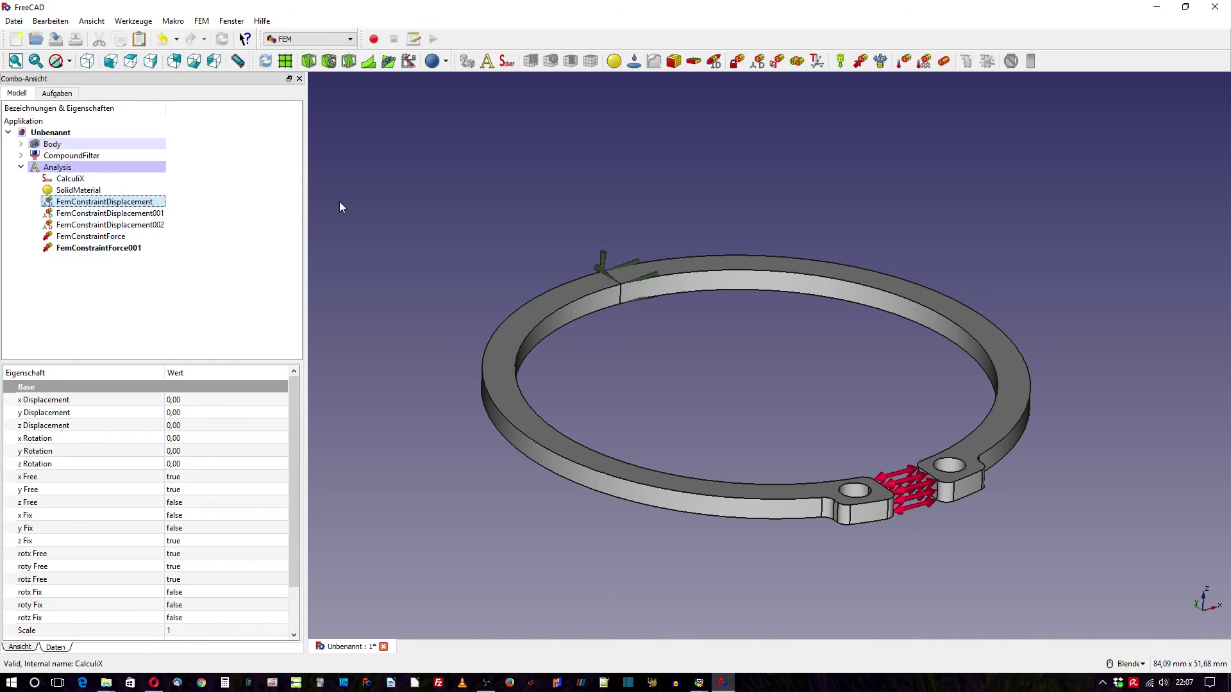
{"action": "left_click", "coordinate": [72, 156]}
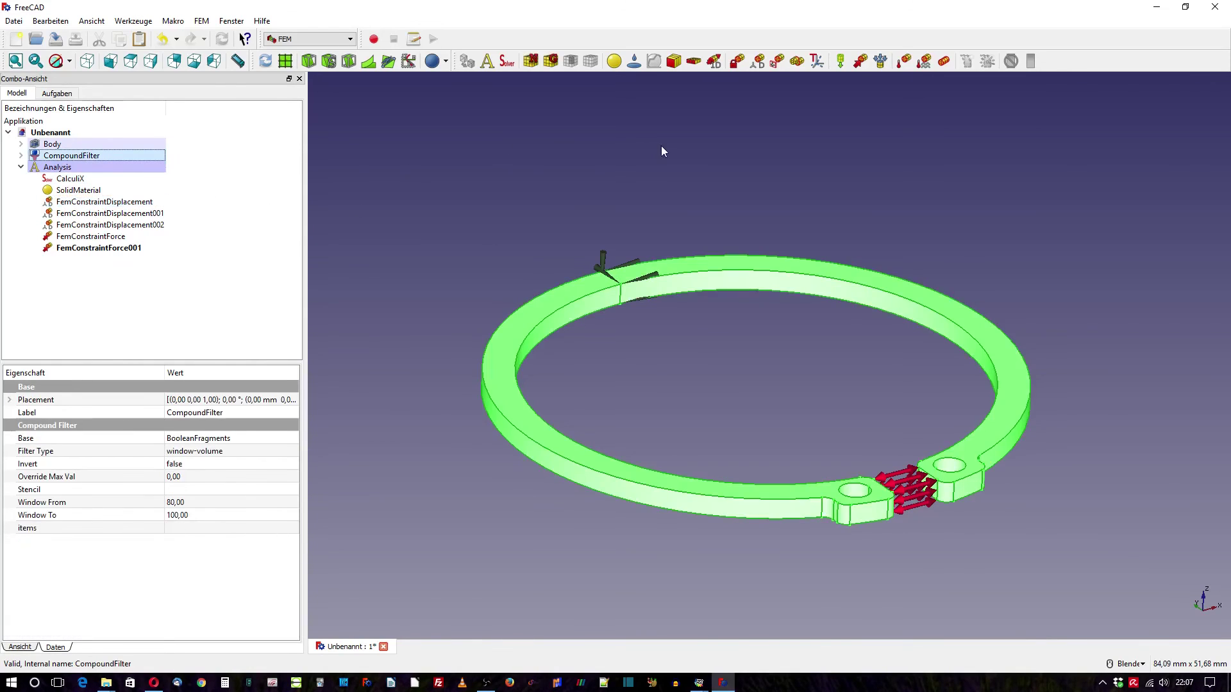
{"action": "left_click", "coordinate": [549, 61]}
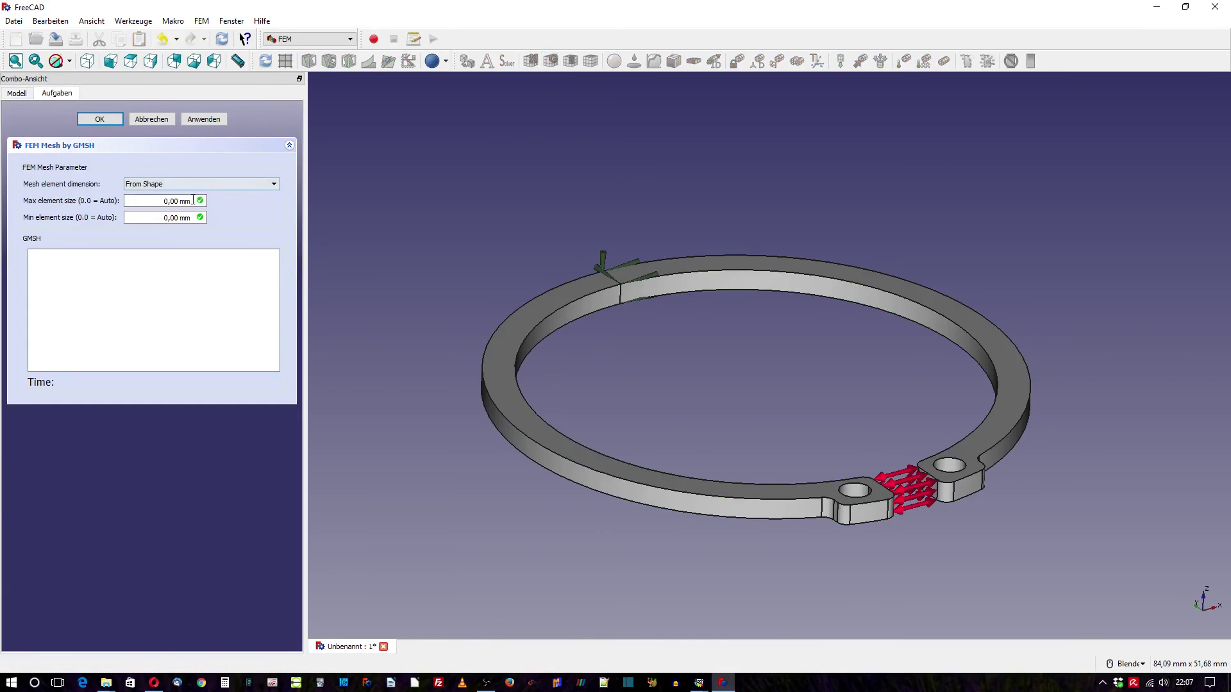
Step: Set the mesh element sizes to 1 mm maximum and 0.1 mm minimum
{"action": "left_click", "coordinate": [169, 201]}
{"action": "type", "text": "1"}
{"action": "left_click", "coordinate": [172, 218]}
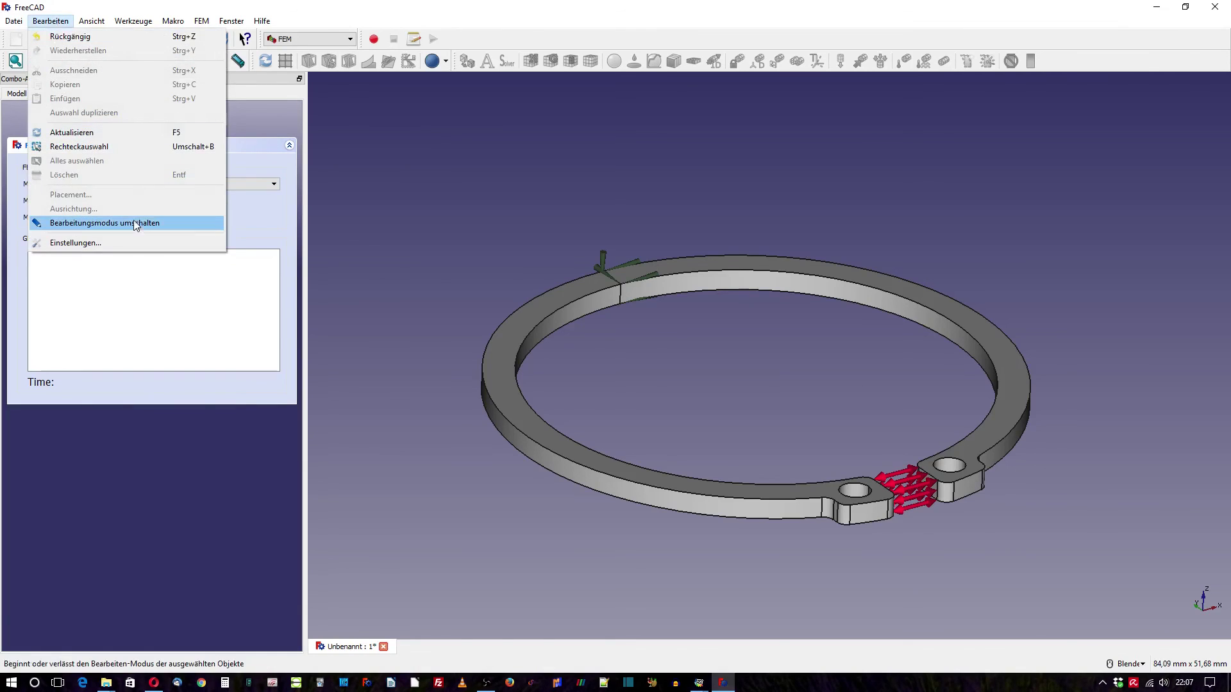
Step: Point the FEM GMSH preferences at gmsh.exe and save the preferences
{"action": "left_click", "coordinate": [220, 256]}
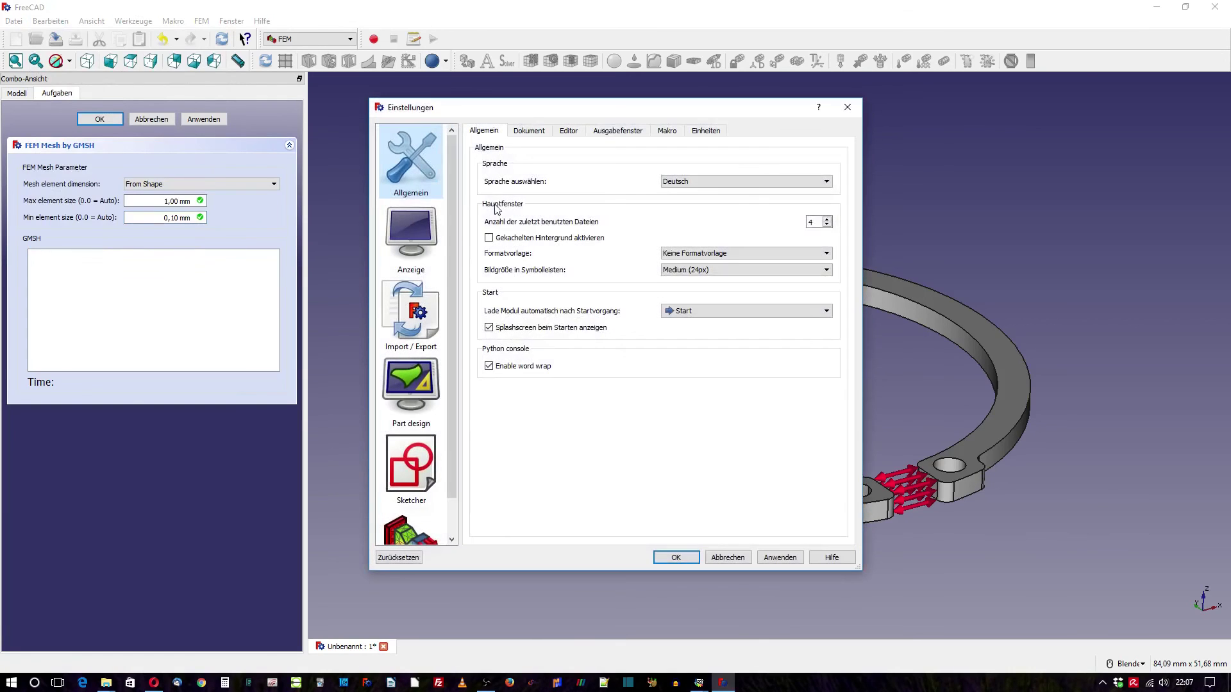
{"action": "left_click", "coordinate": [411, 530]}
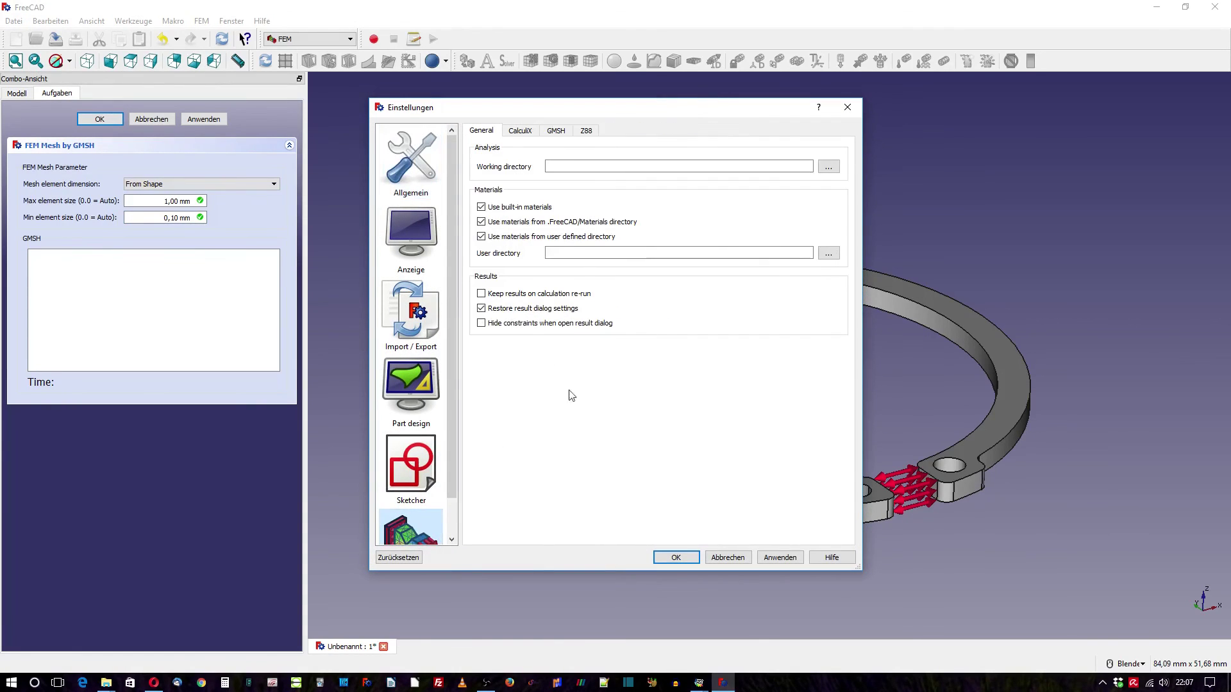
{"action": "left_click", "coordinate": [556, 131]}
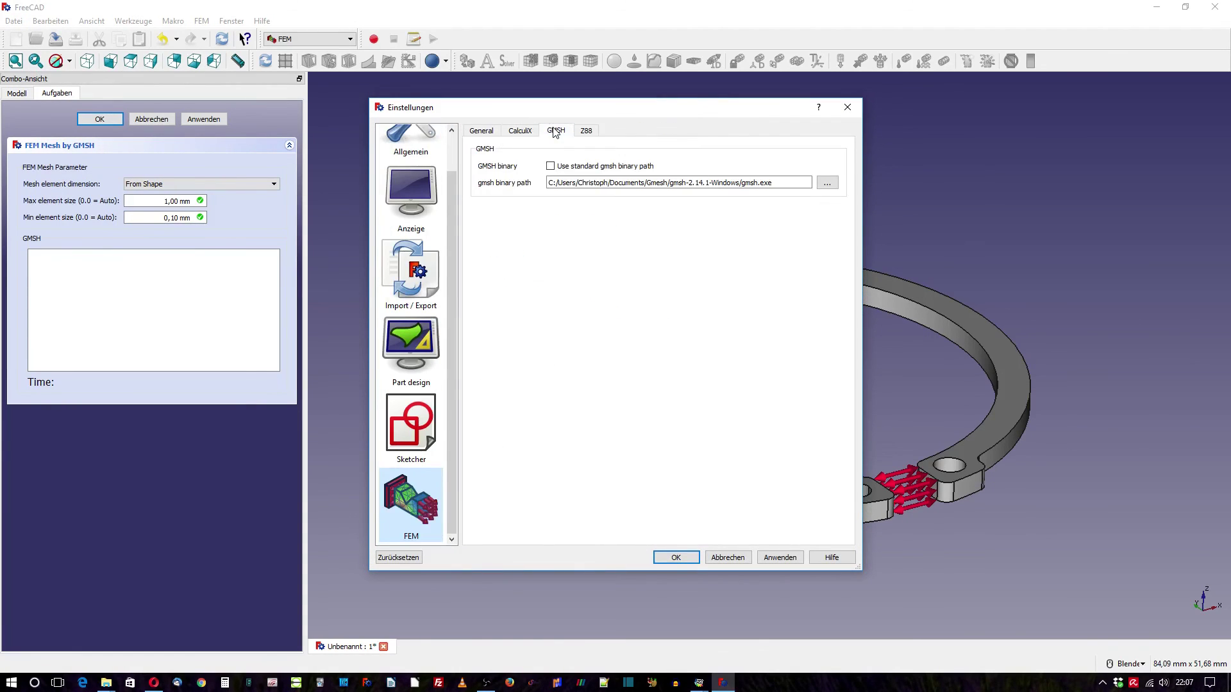
{"action": "left_click", "coordinate": [827, 184]}
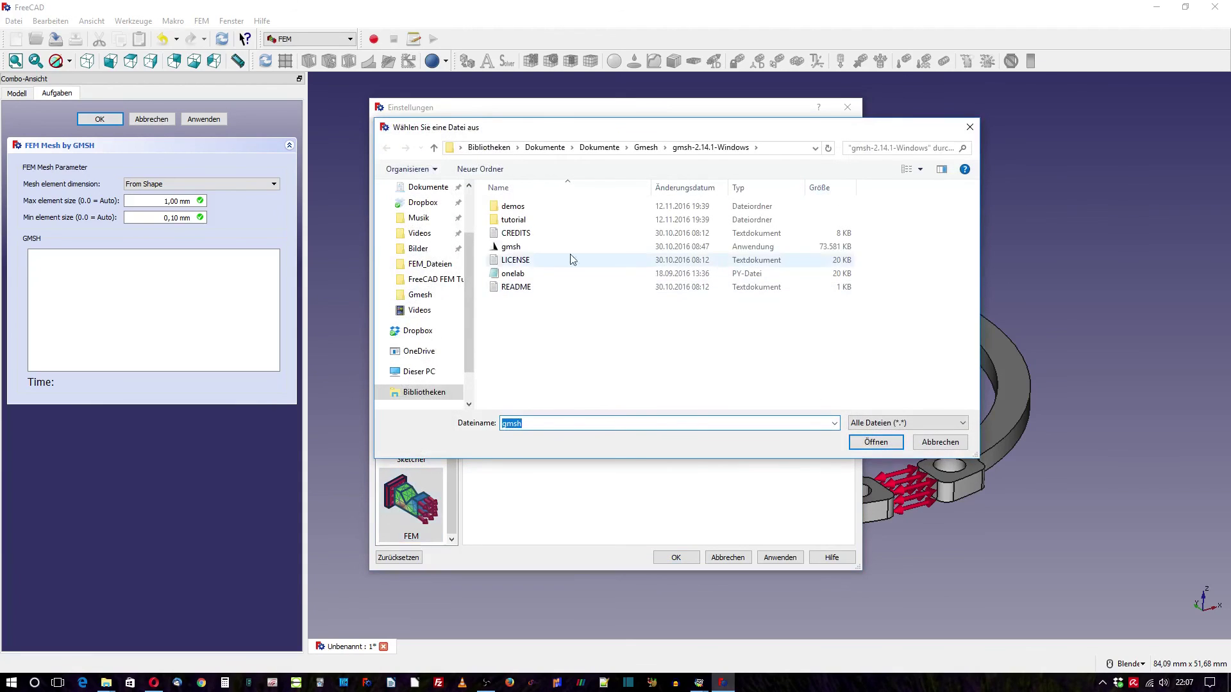
{"action": "left_click", "coordinate": [538, 250]}
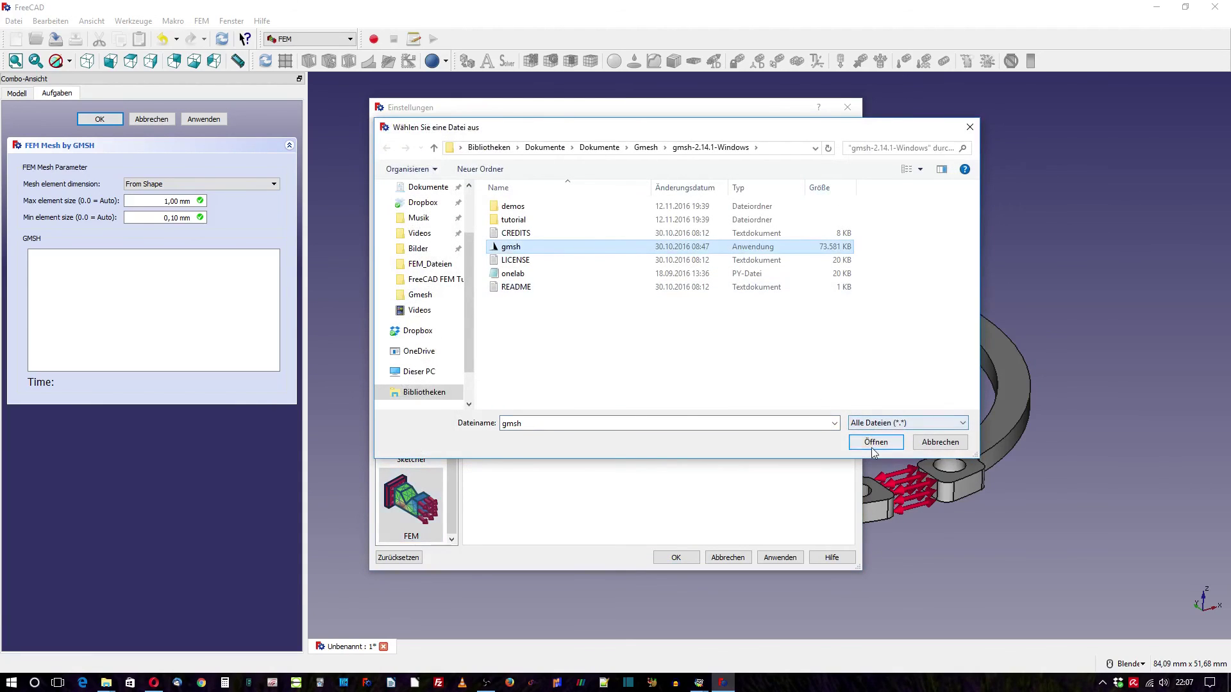
{"action": "left_click", "coordinate": [876, 442]}
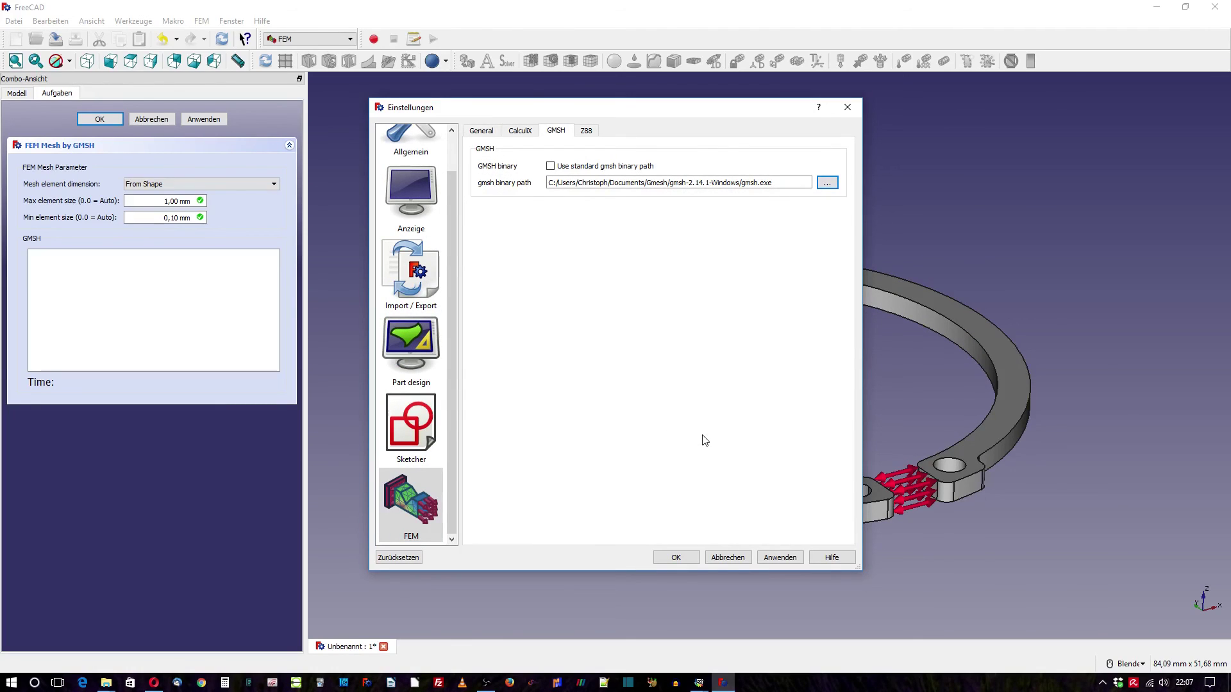
{"action": "left_click", "coordinate": [778, 557]}
{"action": "left_click", "coordinate": [677, 556]}
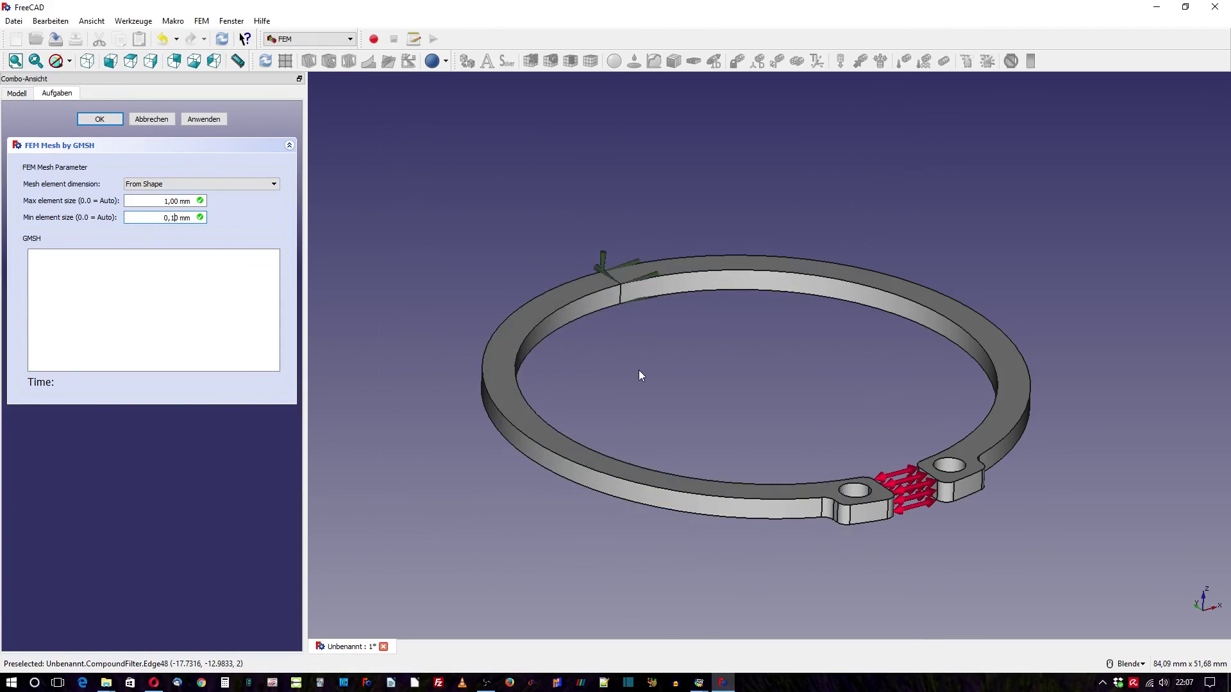
Step: Run GMSH with these sizes to create CompoundFilter_Mesh and return to the model tree
{"action": "left_click", "coordinate": [217, 120]}
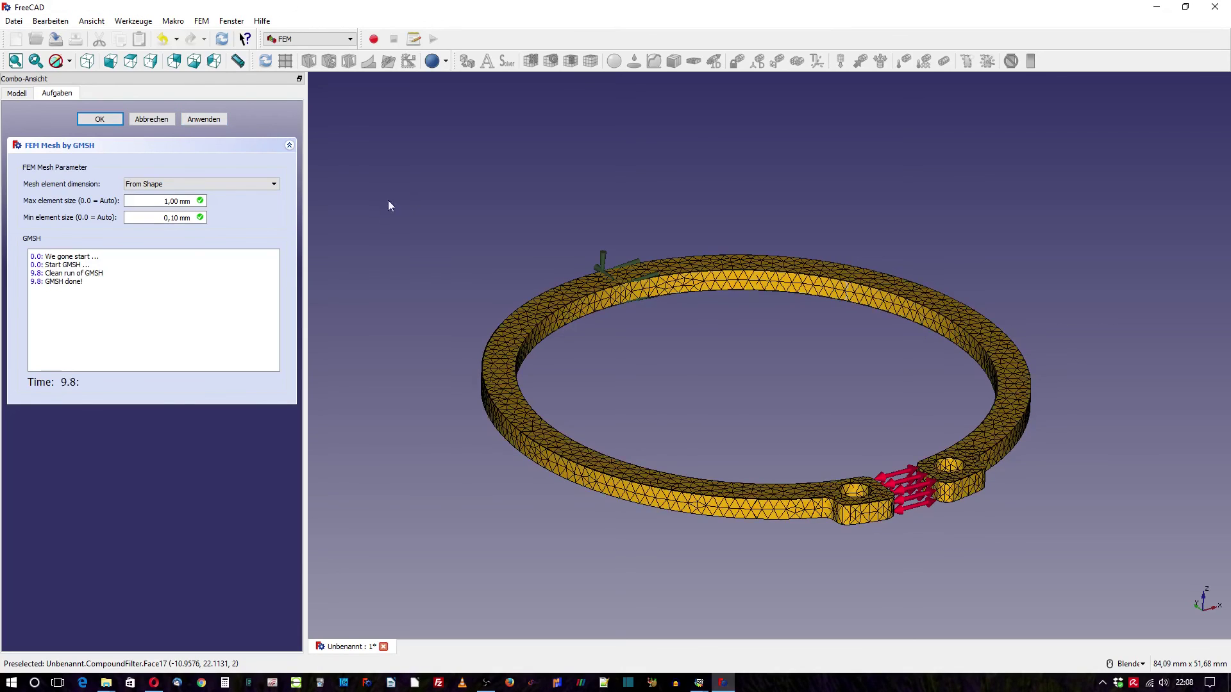
{"action": "left_click", "coordinate": [106, 117]}
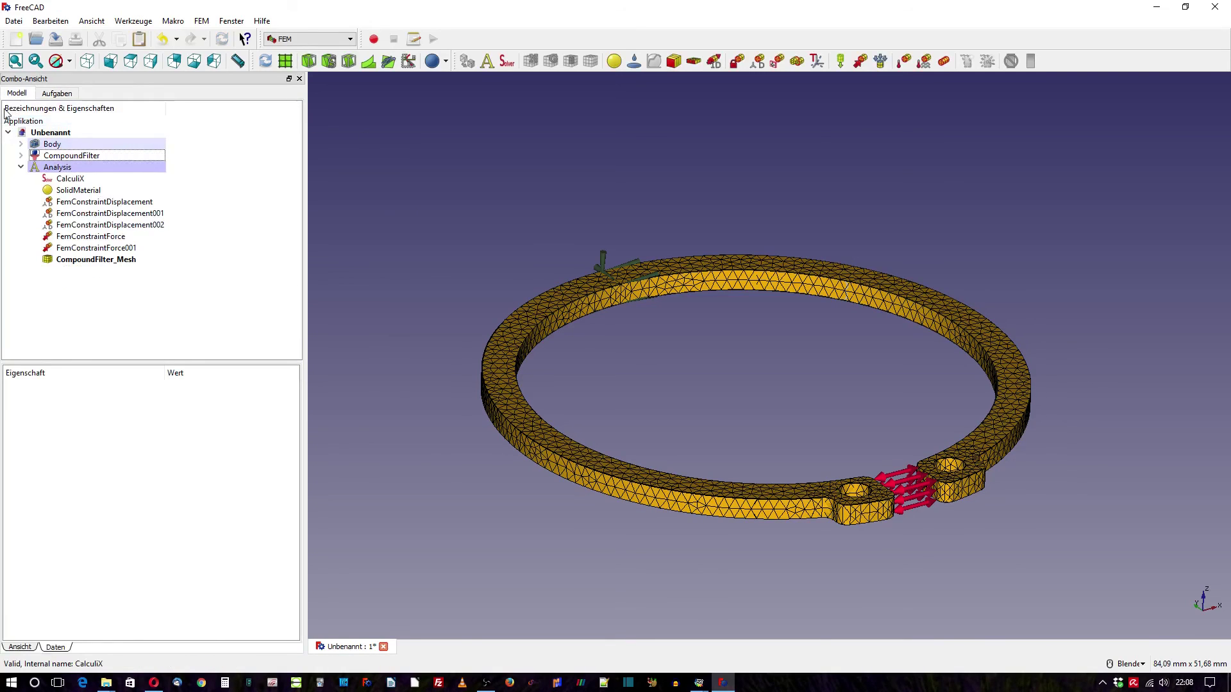
Step: Check the CalculiX solver settings, then write the .inp file and run the static solve
{"action": "left_click", "coordinate": [71, 182]}
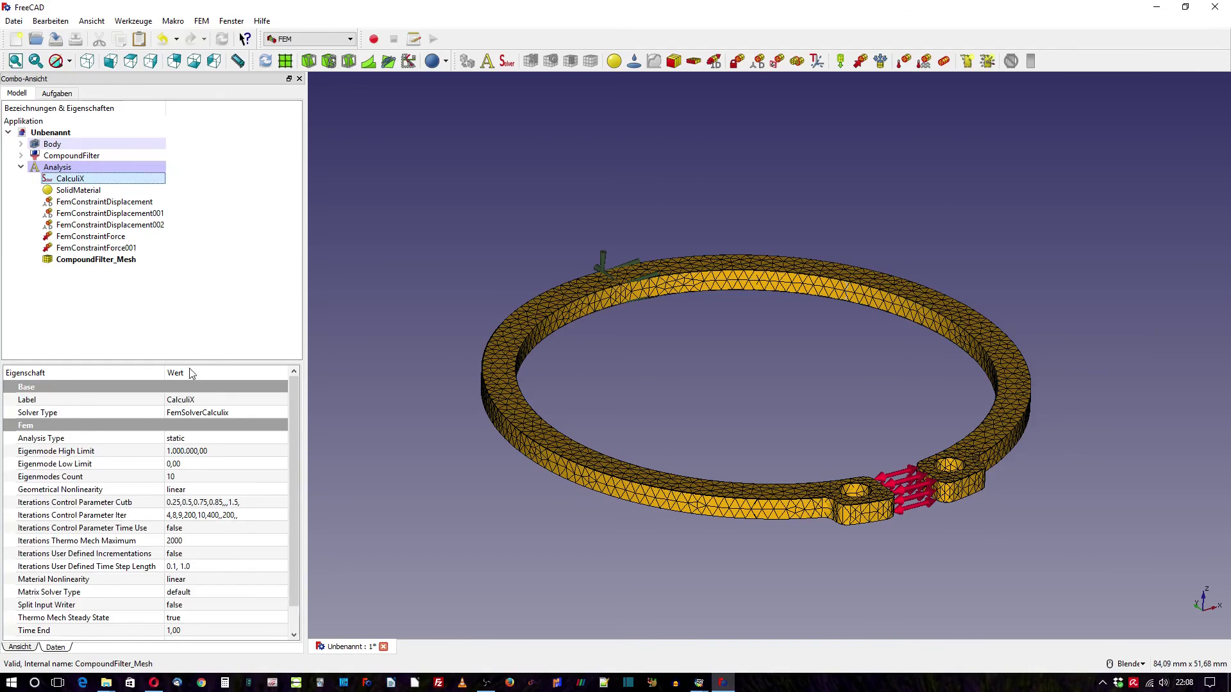
{"action": "left_click_drag", "start_coordinate": [195, 363], "coordinate": [204, 296]}
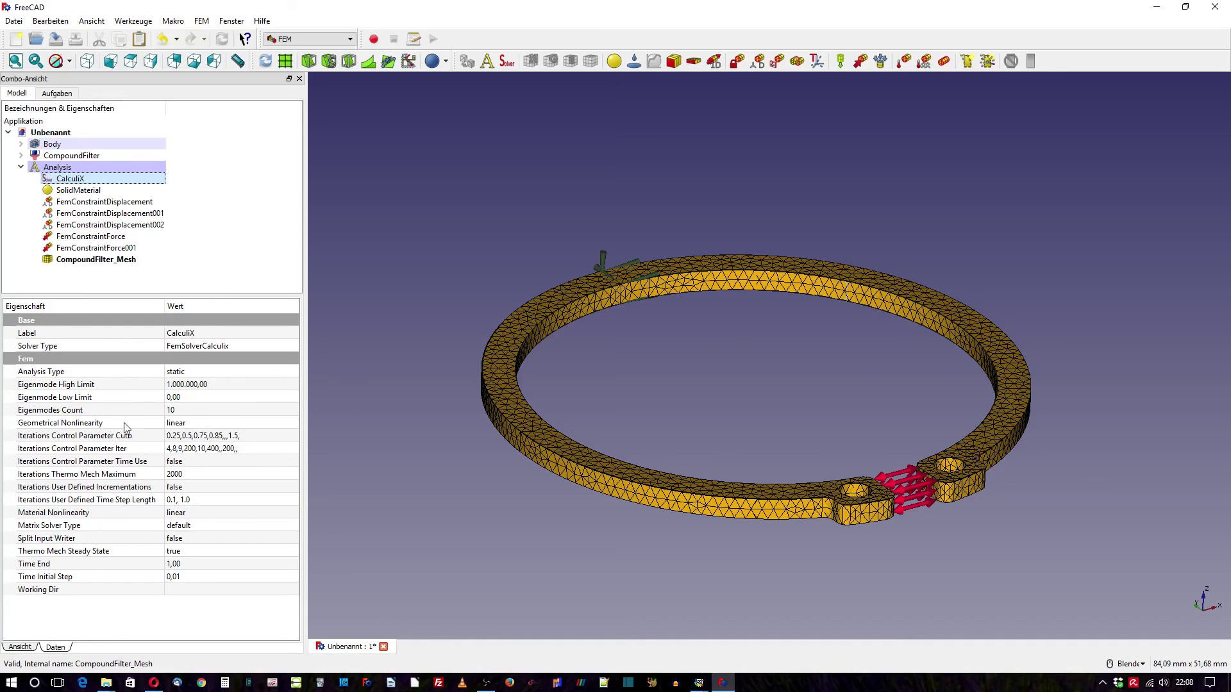
{"action": "left_click", "coordinate": [198, 424]}
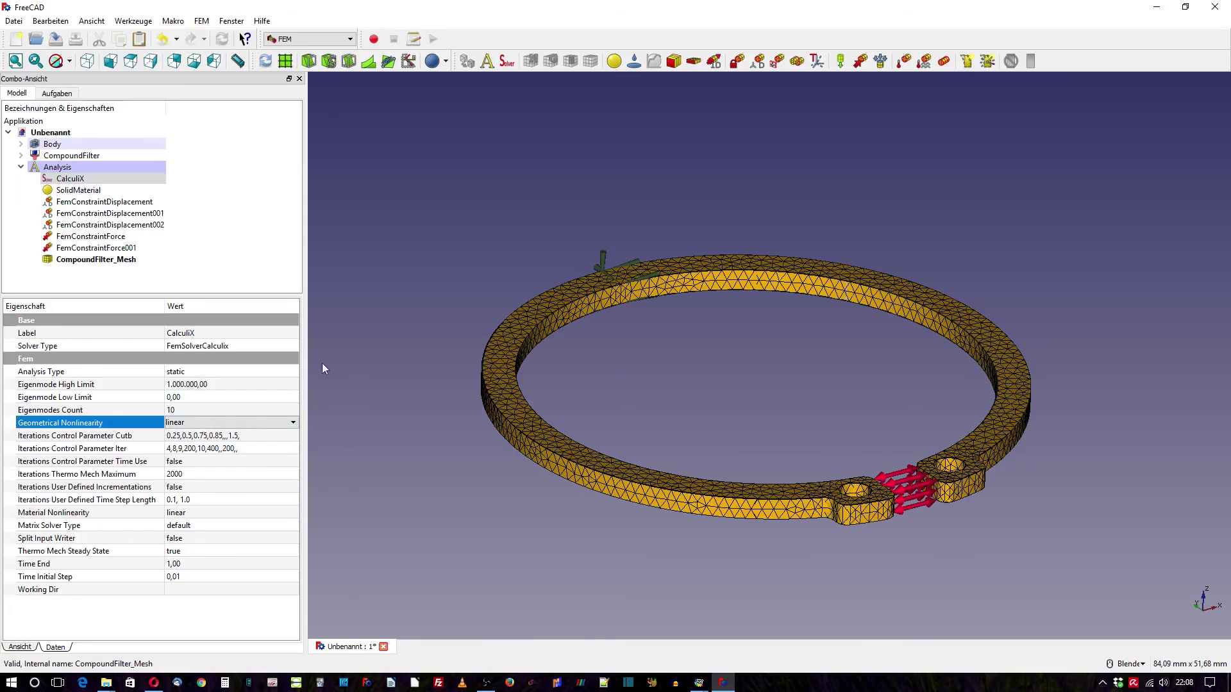
{"action": "double_click", "coordinate": [70, 178]}
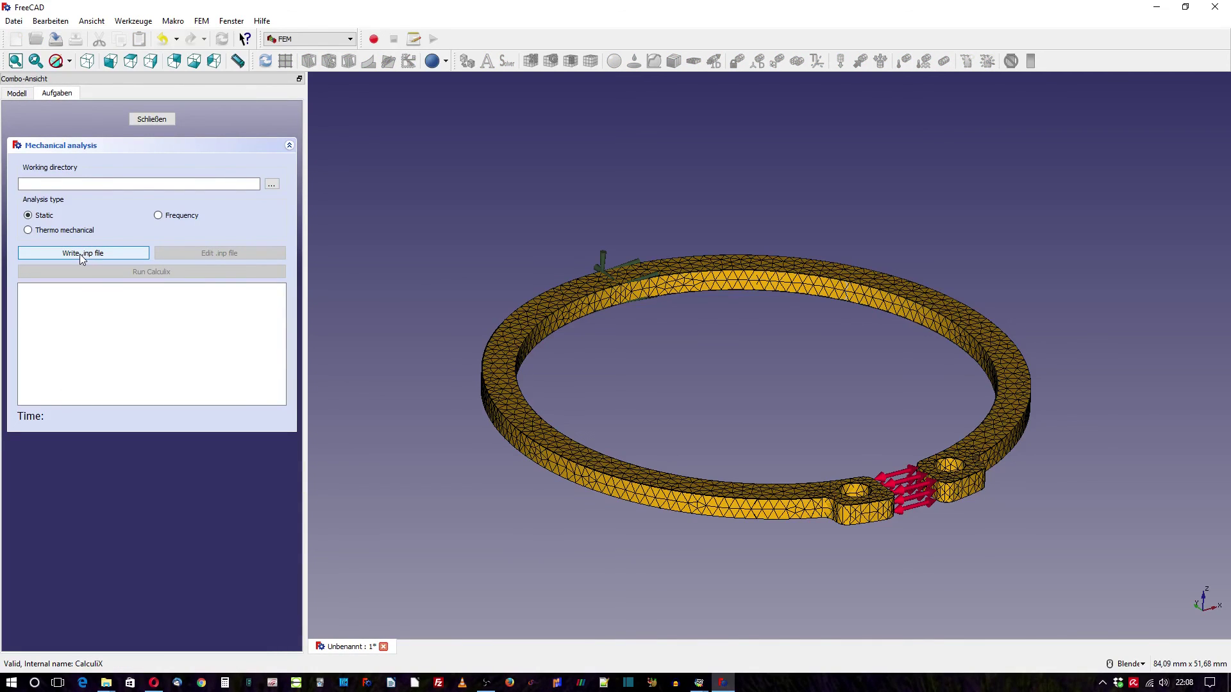
{"action": "left_click", "coordinate": [79, 254]}
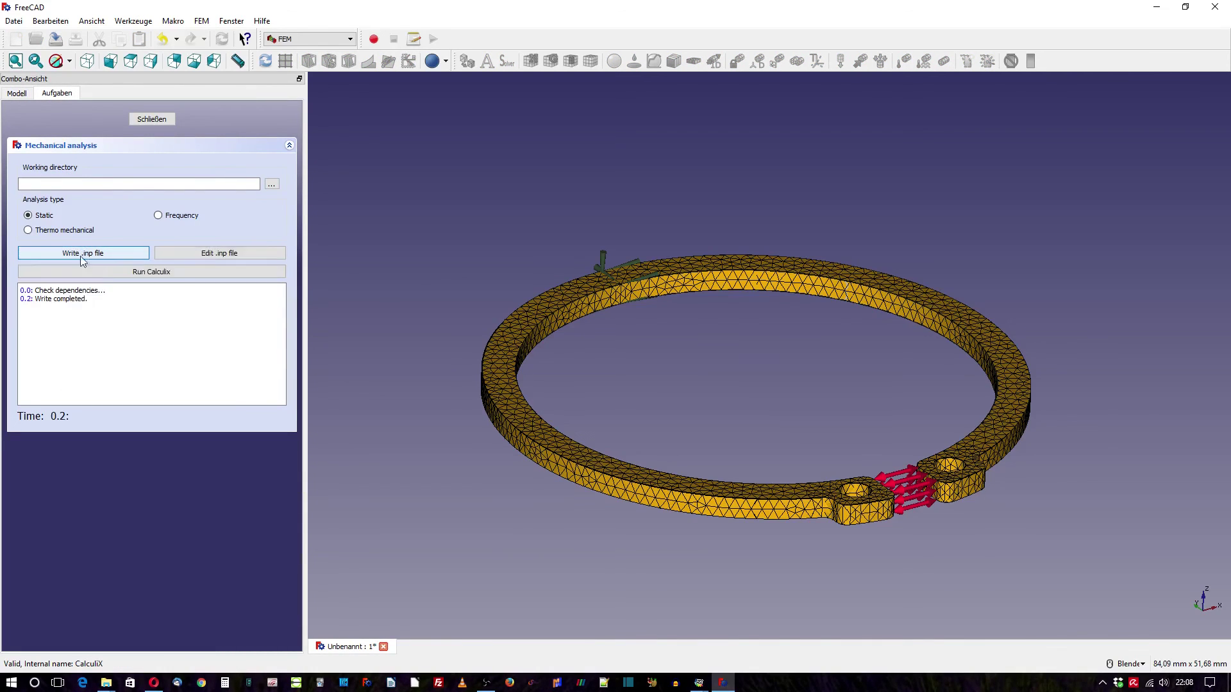
{"action": "left_click", "coordinate": [151, 271]}
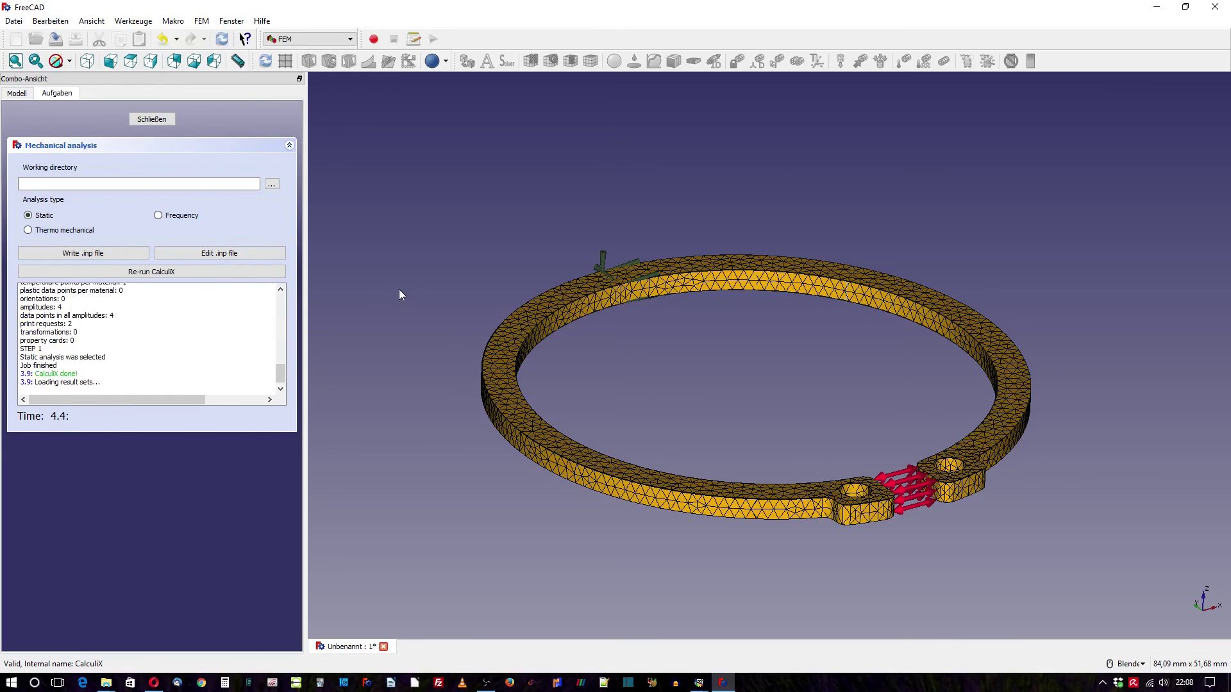
{"action": "left_click", "coordinate": [153, 120]}
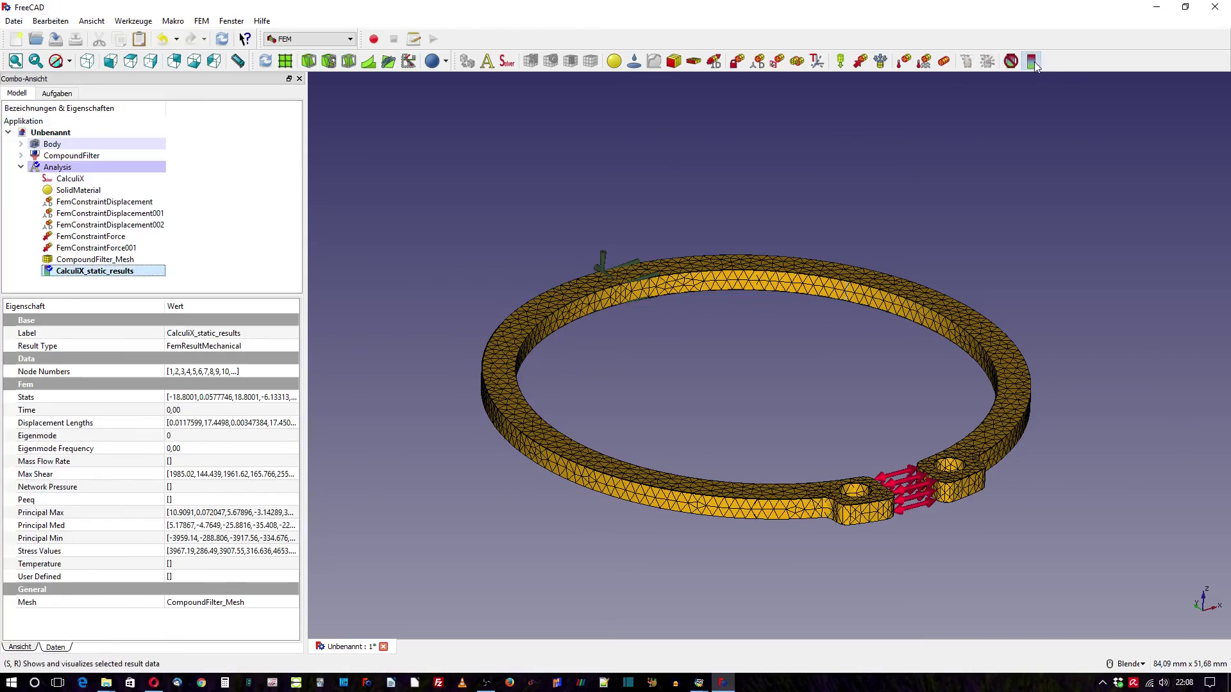
Step: Show the displacement results and set the CompoundFilter's transparency to 100
{"action": "left_click", "coordinate": [1030, 61]}
{"action": "mouse_move", "coordinate": [838, 203]}
{"action": "middle_mouse_down"}
{"action": "mouse_move", "coordinate": [717, 154]}
{"action": "mouse_move", "coordinate": [709, 230]}
{"action": "middle_mouse_up"}
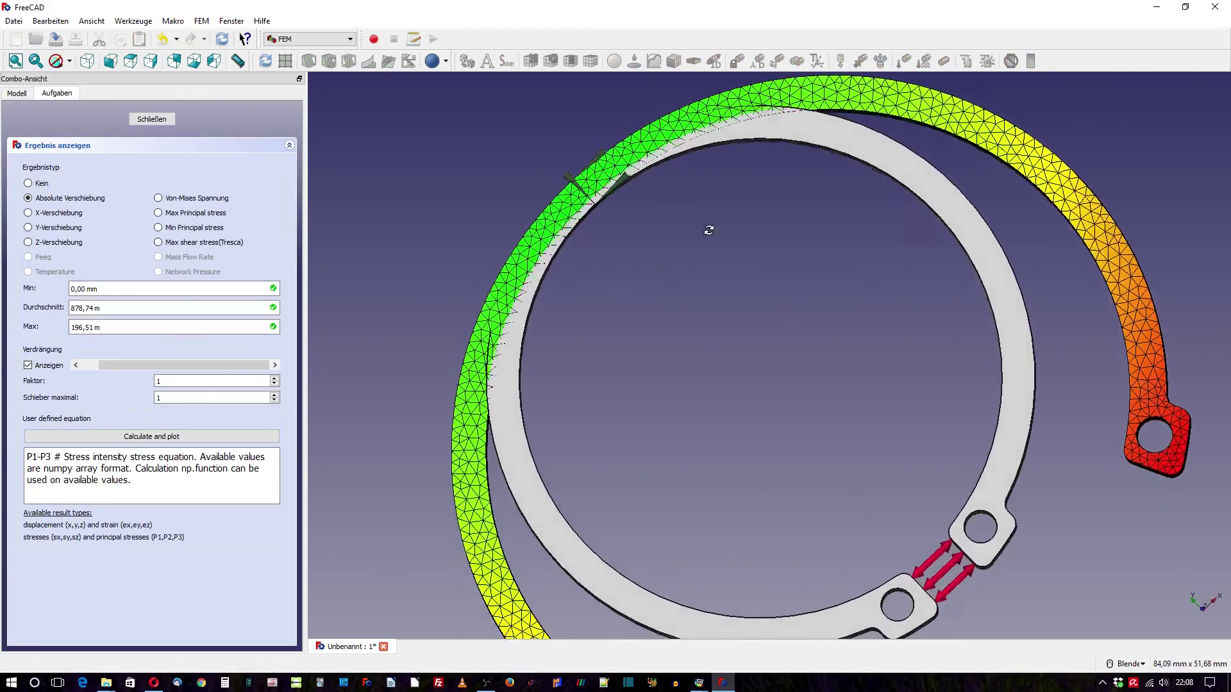
{"action": "left_click", "coordinate": [17, 94]}
{"action": "left_click", "coordinate": [75, 157]}
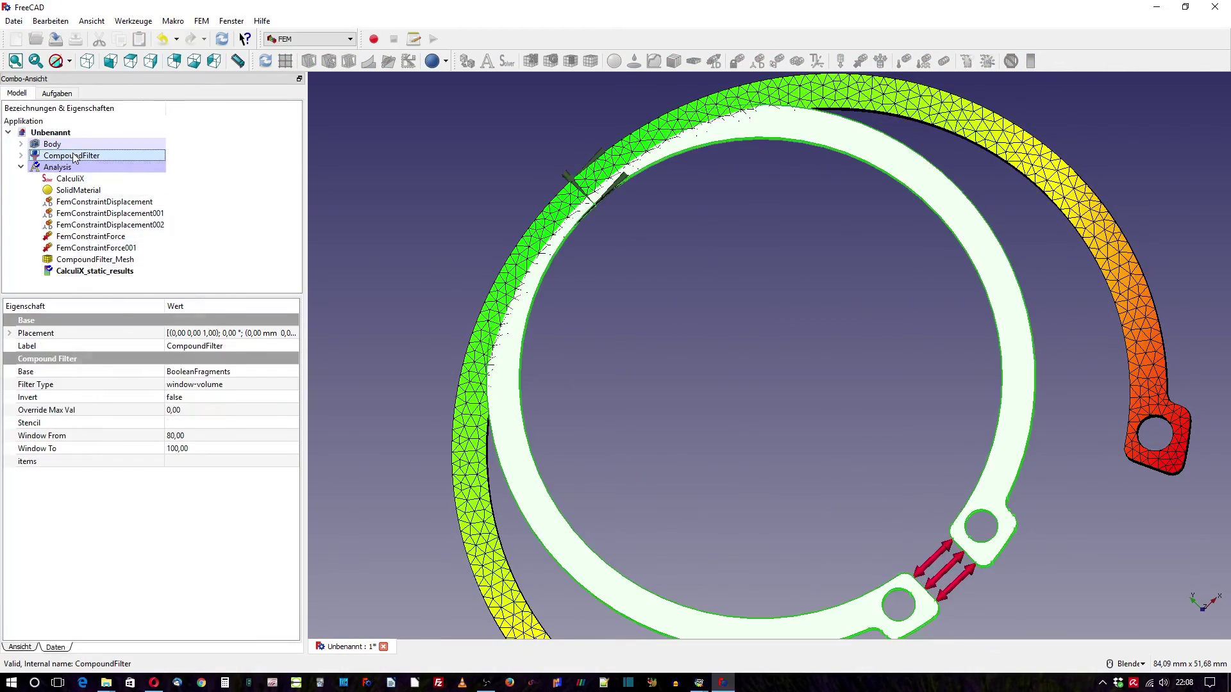
{"action": "right_click", "coordinate": [75, 157]}
{"action": "left_click", "coordinate": [96, 253]}
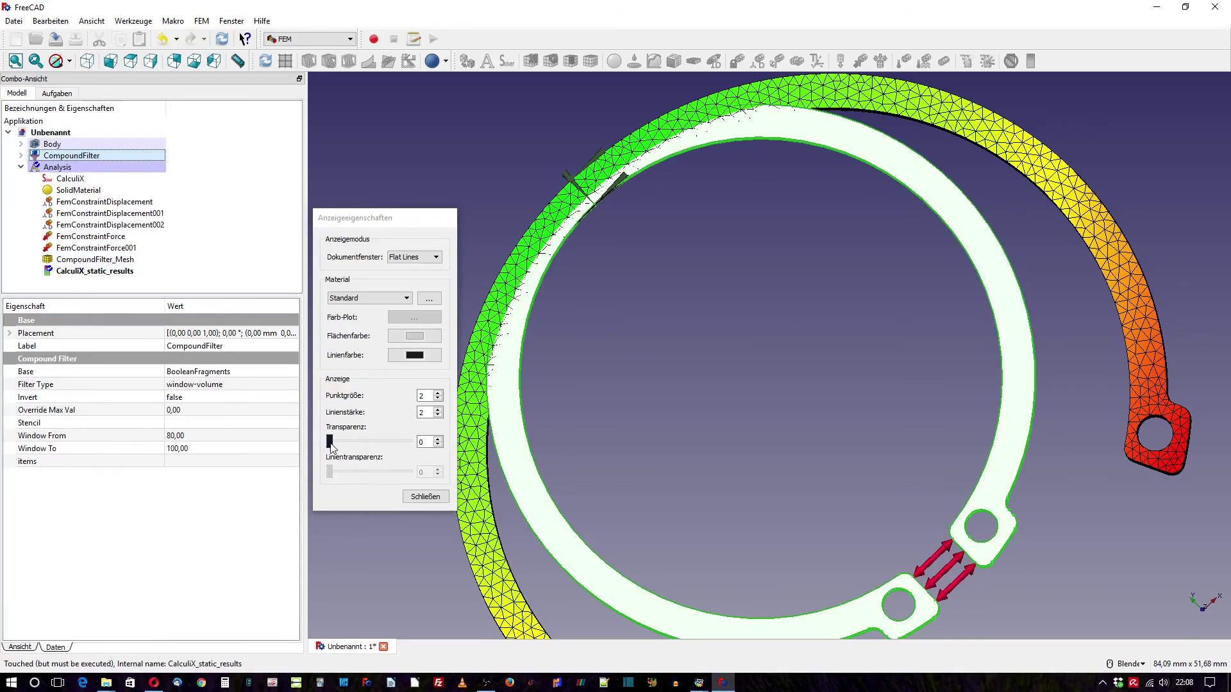
{"action": "left_click_drag", "start_coordinate": [330, 442], "coordinate": [409, 442]}
{"action": "left_click", "coordinate": [425, 497]}
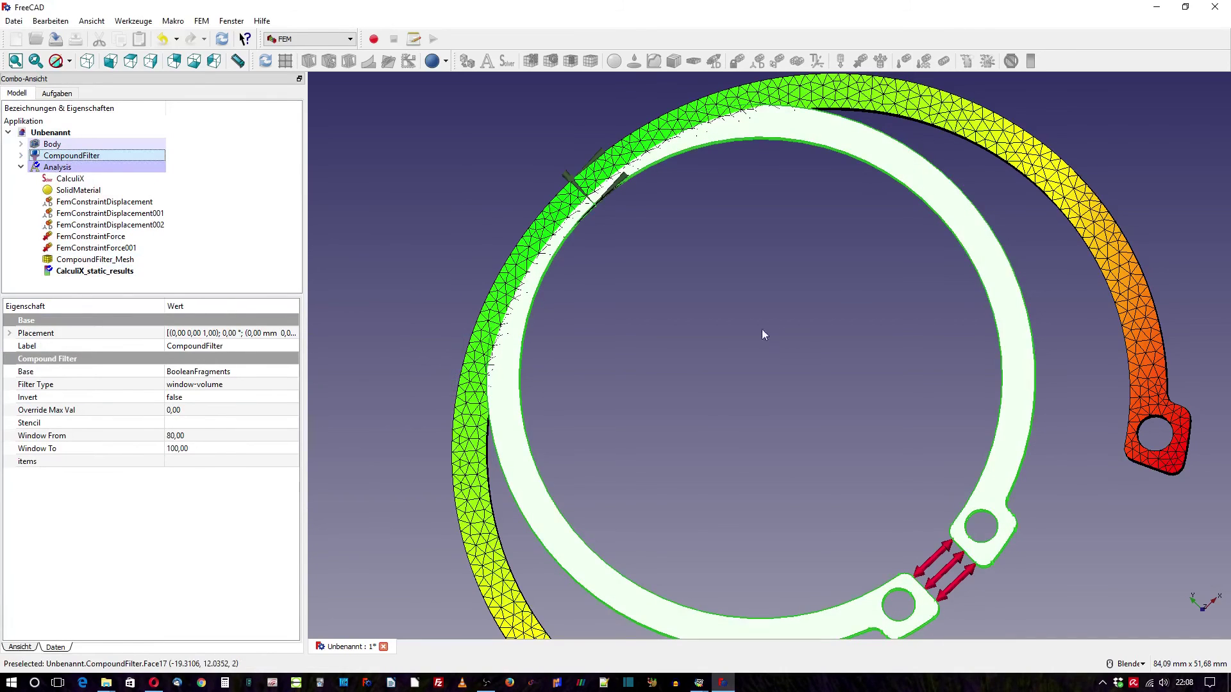
Step: Orbit and zoom to inspect the colour-coded ring from a tilted perspective
{"action": "left_click", "coordinate": [761, 329]}
{"action": "scroll", "coordinate": [686, 324], "scroll_direction": "down", "scroll_amount": 5}
{"action": "middle_click_drag", "start_coordinate": [729, 374], "coordinate": [837, 462]}
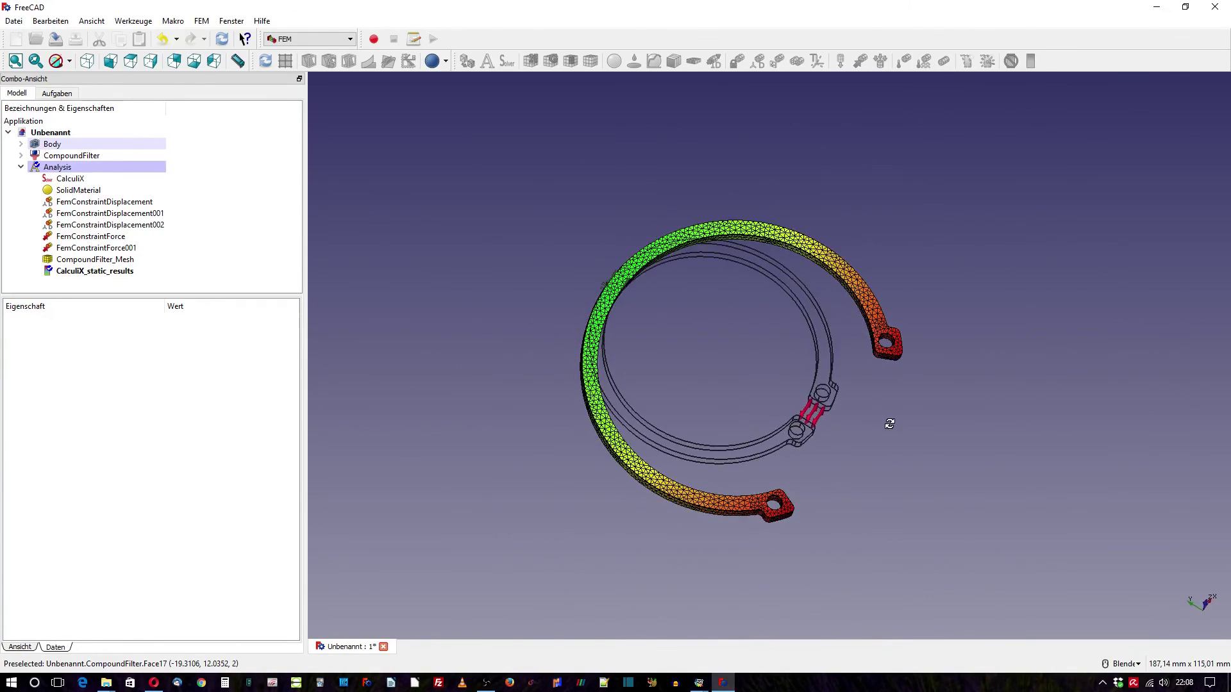
{"action": "scroll", "coordinate": [849, 395], "scroll_direction": "up", "scroll_amount": 5}
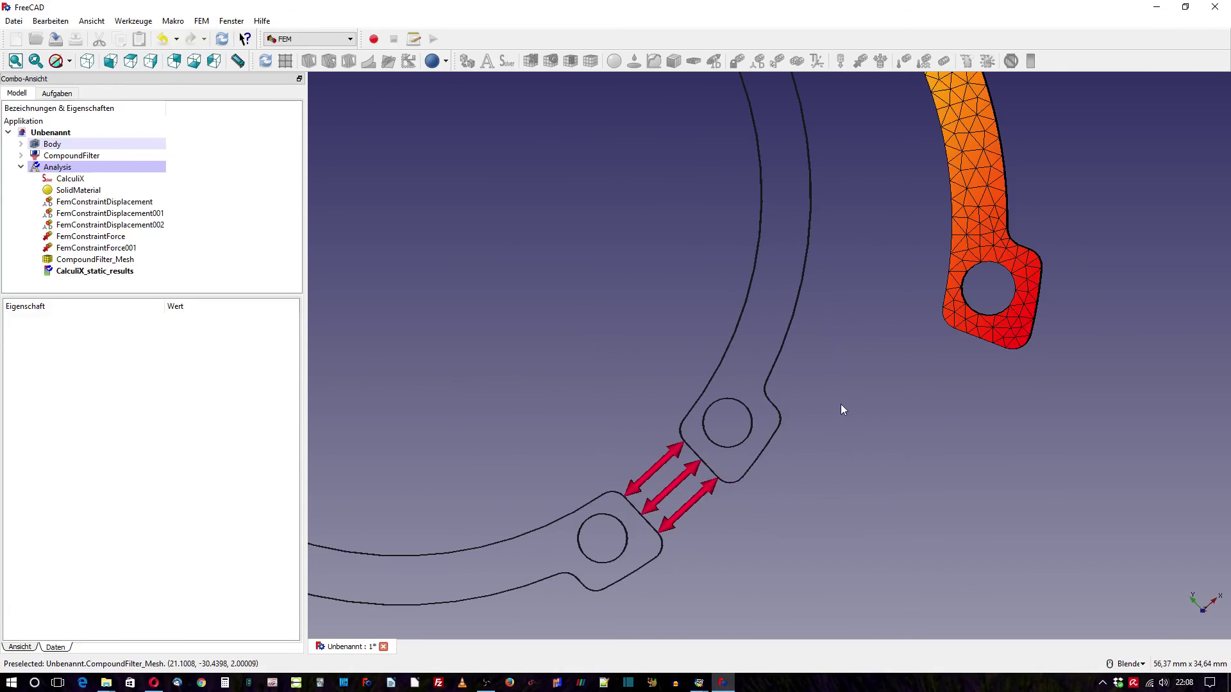
{"action": "scroll", "coordinate": [841, 397], "scroll_direction": "up", "scroll_amount": 2}
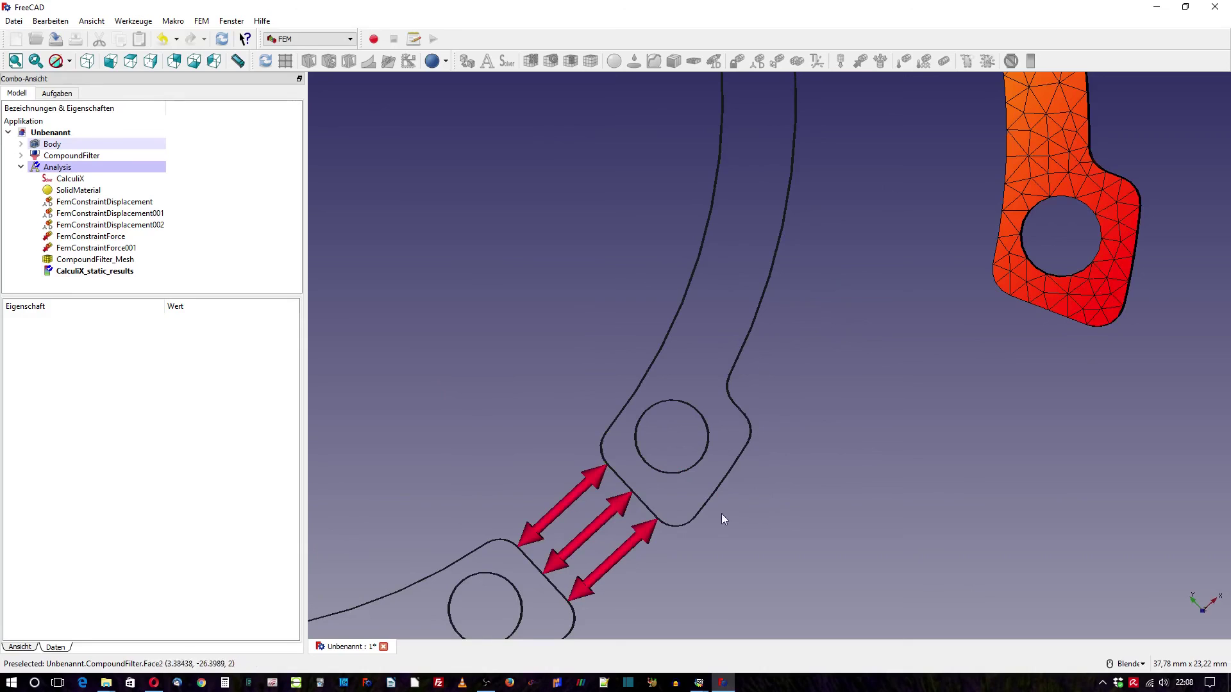
{"action": "scroll", "coordinate": [928, 403], "scroll_direction": "down", "scroll_amount": 5}
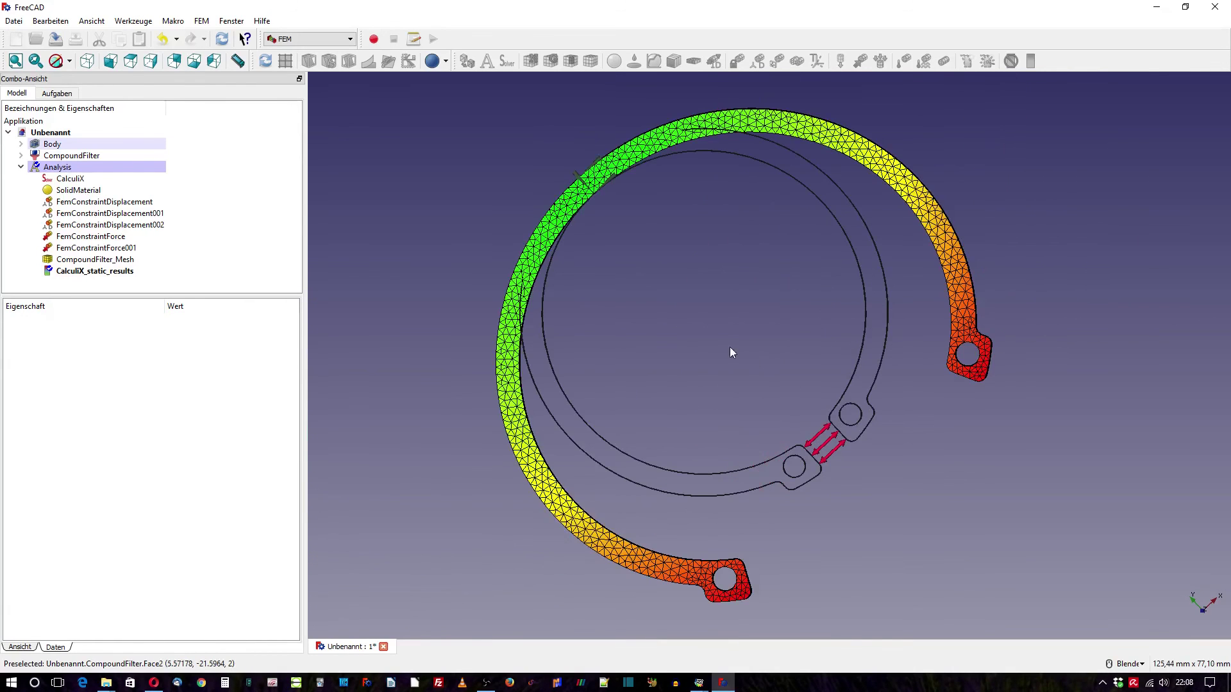
{"action": "middle_click_drag", "start_coordinate": [918, 505], "coordinate": [924, 474]}
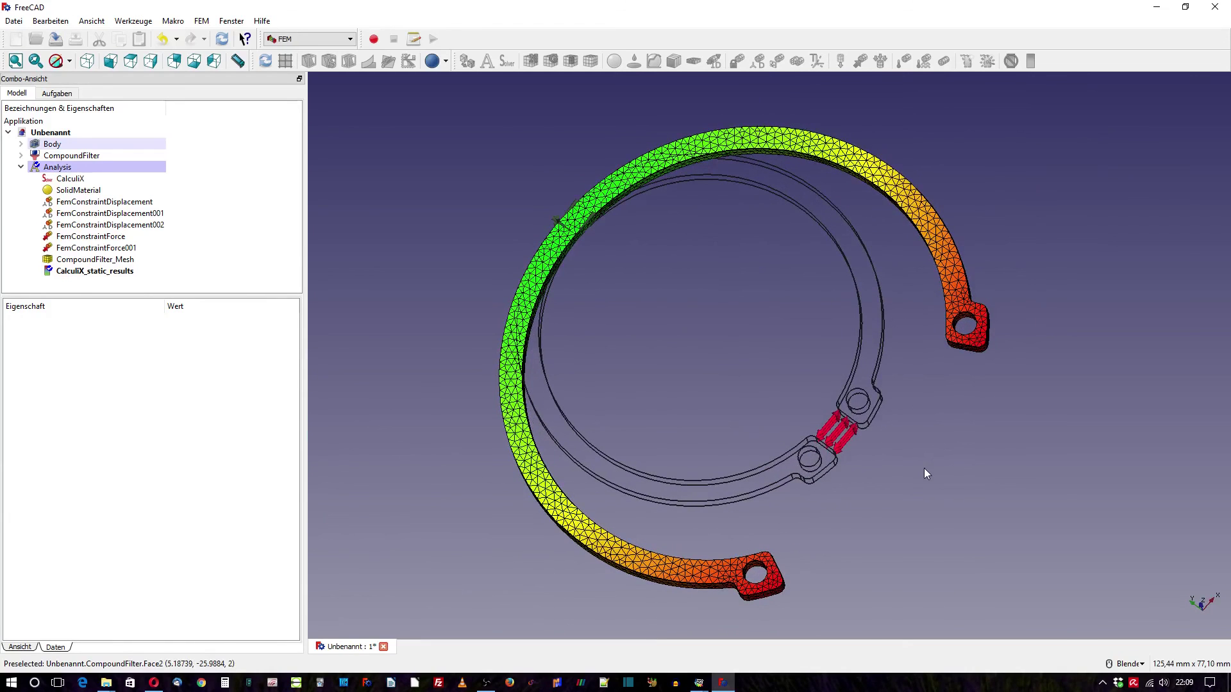
Step: Purge the previous static results and make CompoundFilter_Mesh visible again
{"action": "left_click", "coordinate": [100, 272]}
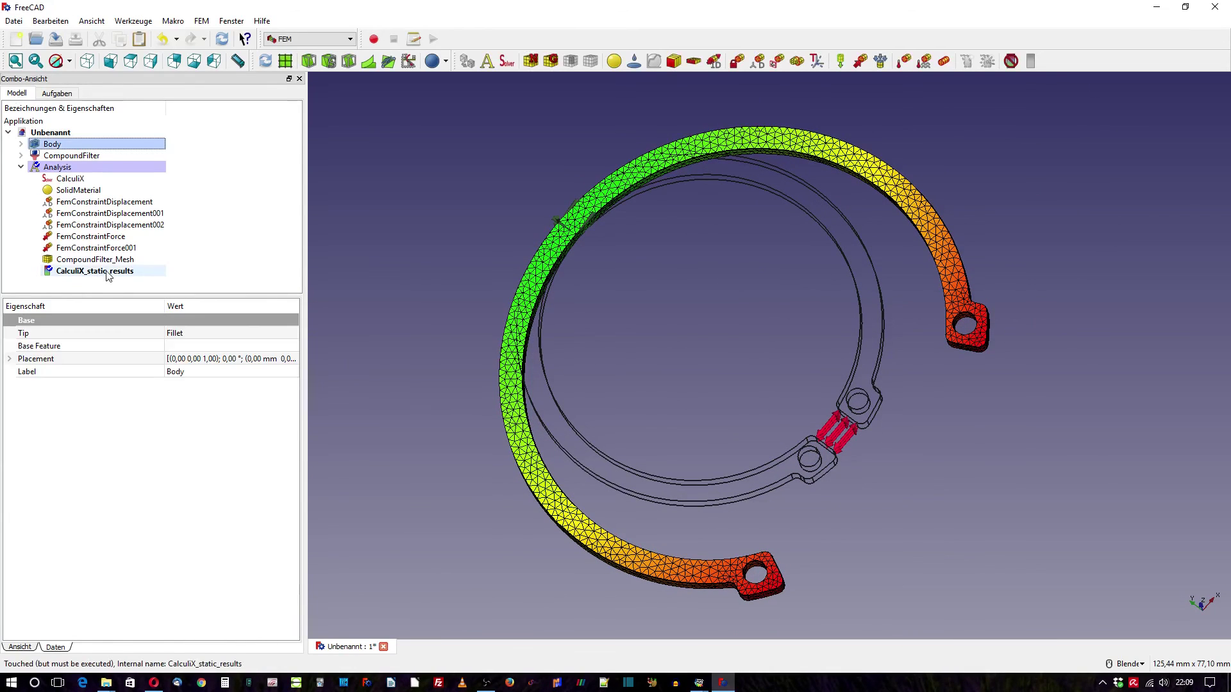
{"action": "left_click", "coordinate": [1012, 62]}
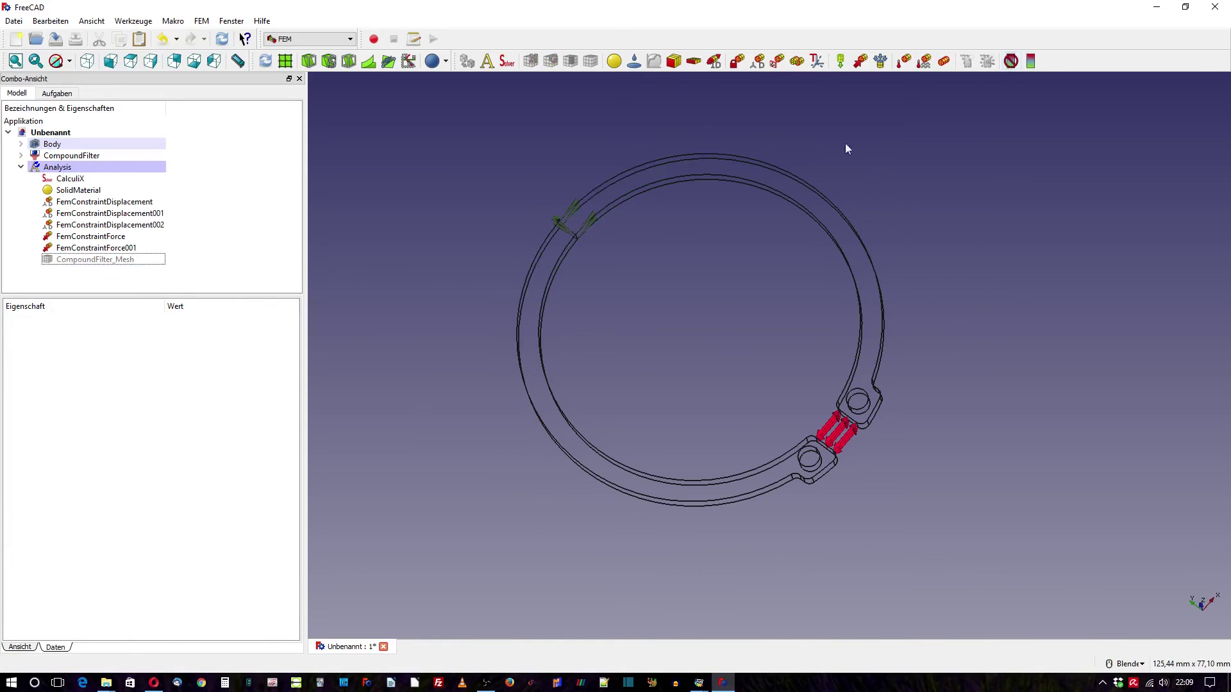
{"action": "left_click", "coordinate": [95, 260]}
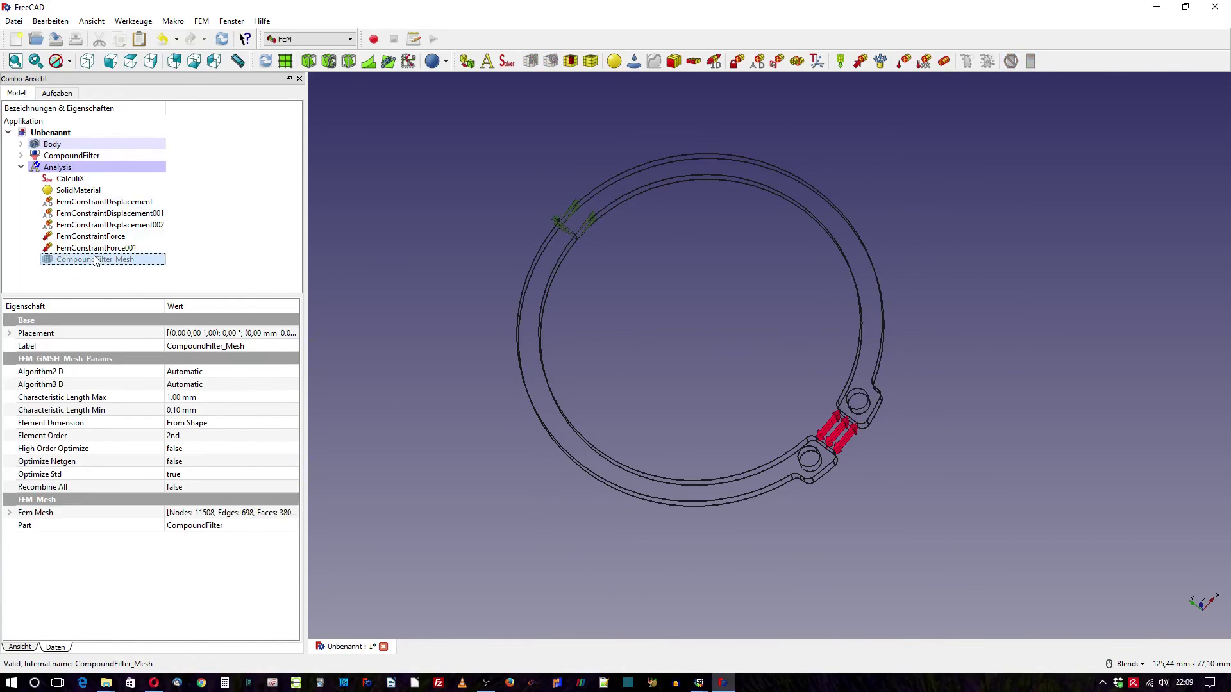
{"action": "key", "text": "space"}
Step: Set the CalculiX solver's Geometrical Nonlinearity to nonlinear
{"action": "left_click", "coordinate": [76, 181]}
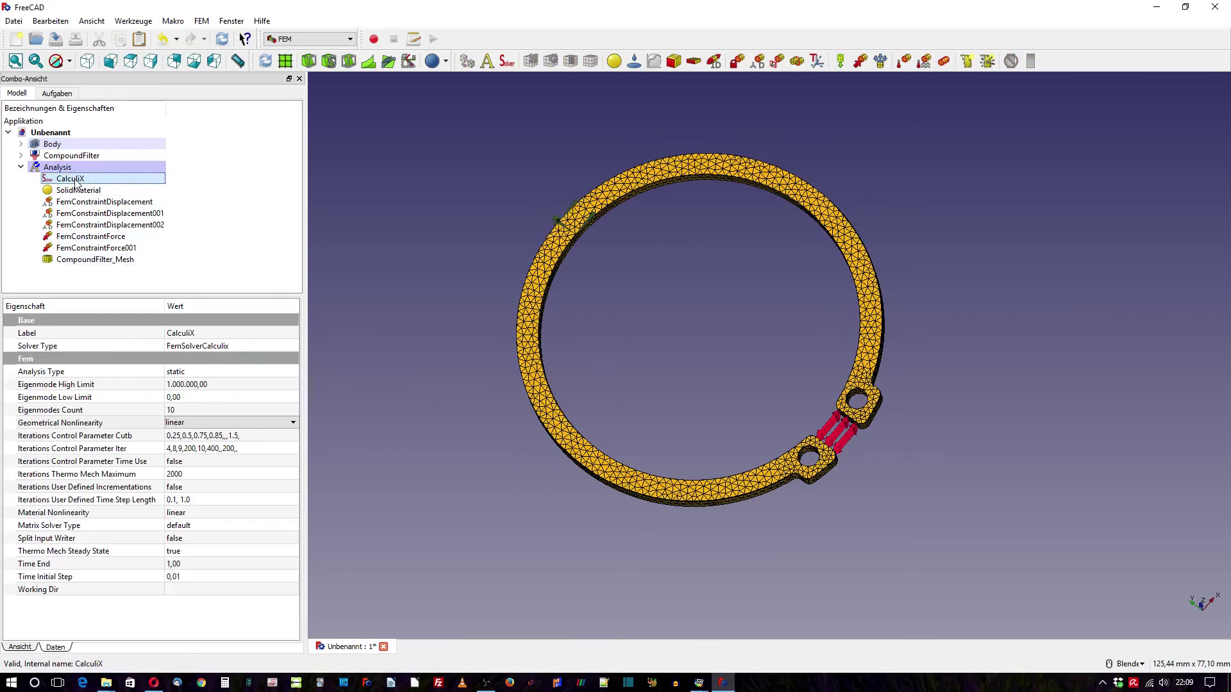
{"action": "left_click", "coordinate": [198, 424]}
{"action": "left_click", "coordinate": [197, 427]}
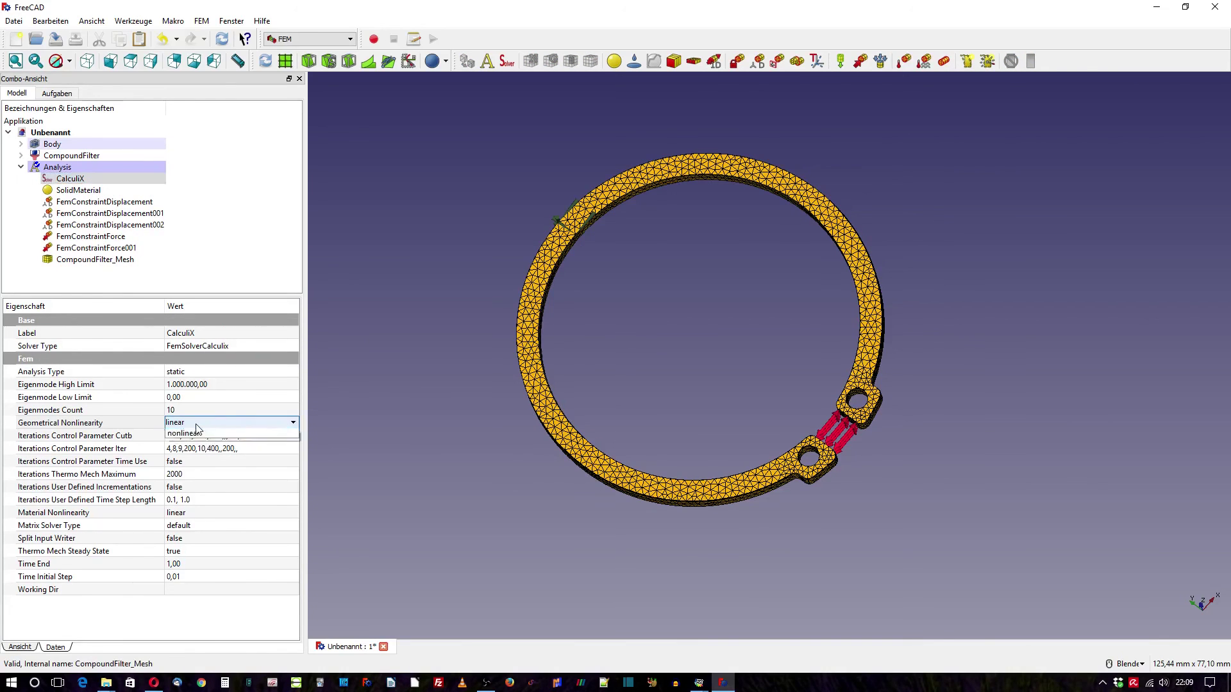
{"action": "left_click", "coordinate": [200, 448]}
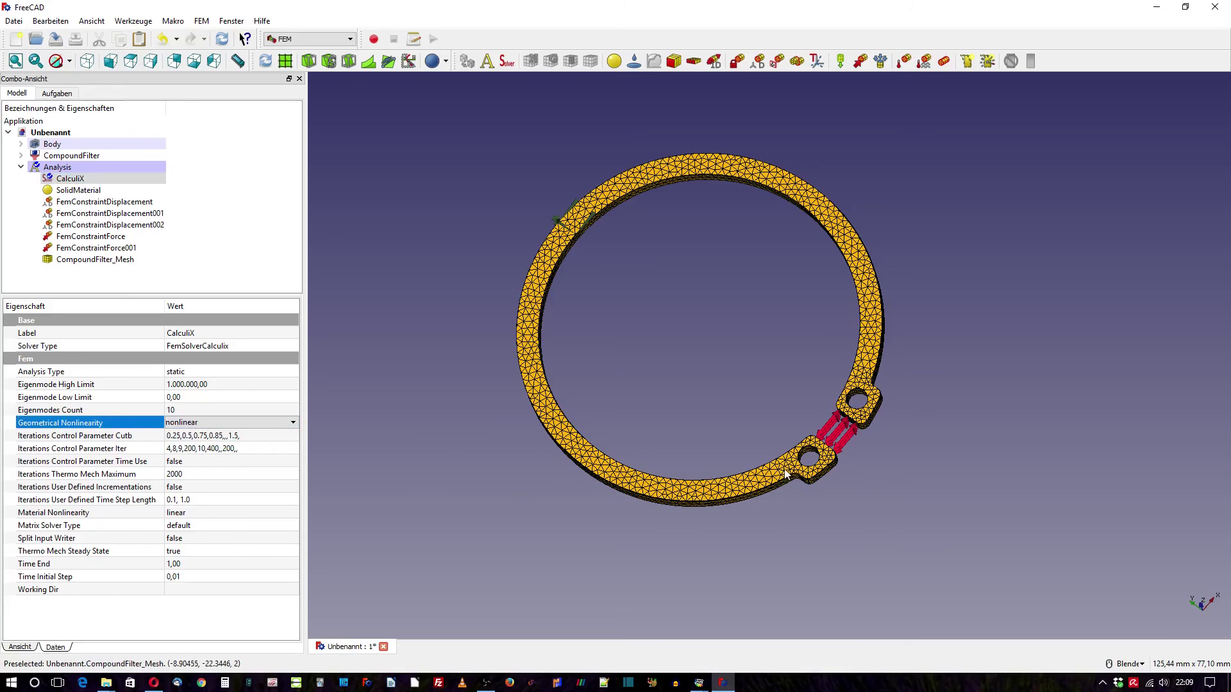
{"action": "scroll", "coordinate": [748, 505], "scroll_direction": "up", "scroll_amount": 2}
{"action": "scroll", "coordinate": [764, 343], "scroll_direction": "up", "scroll_amount": 2}
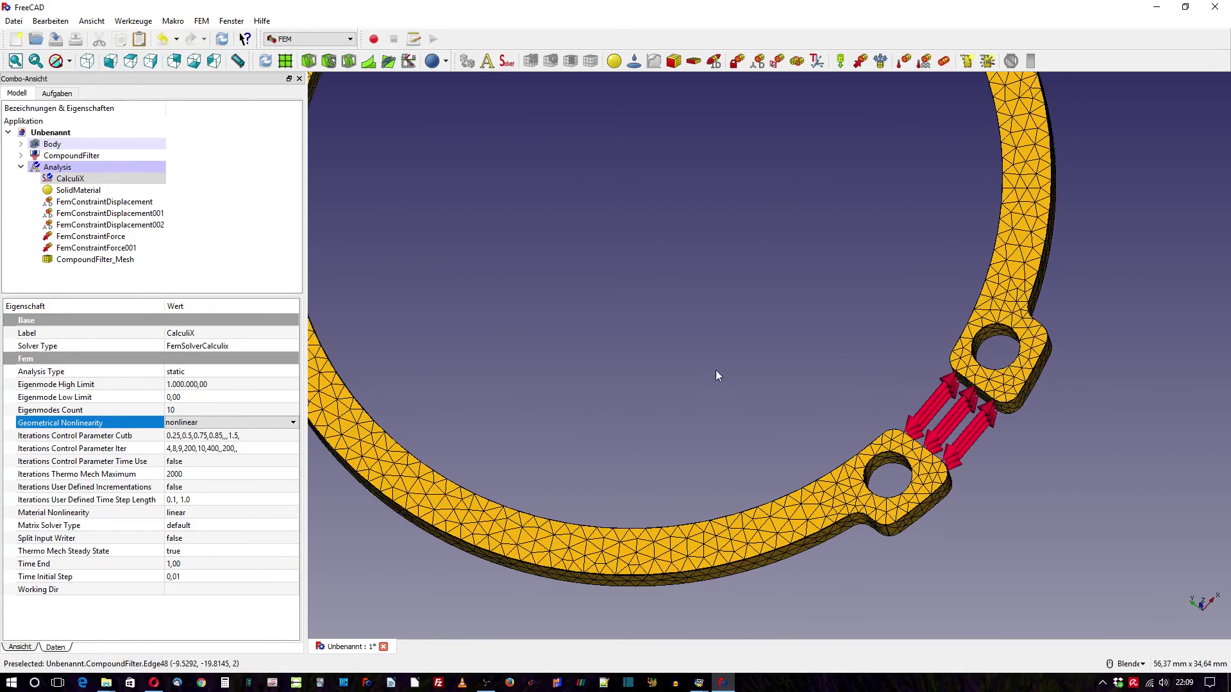
{"action": "scroll", "coordinate": [732, 321], "scroll_direction": "down", "scroll_amount": 4}
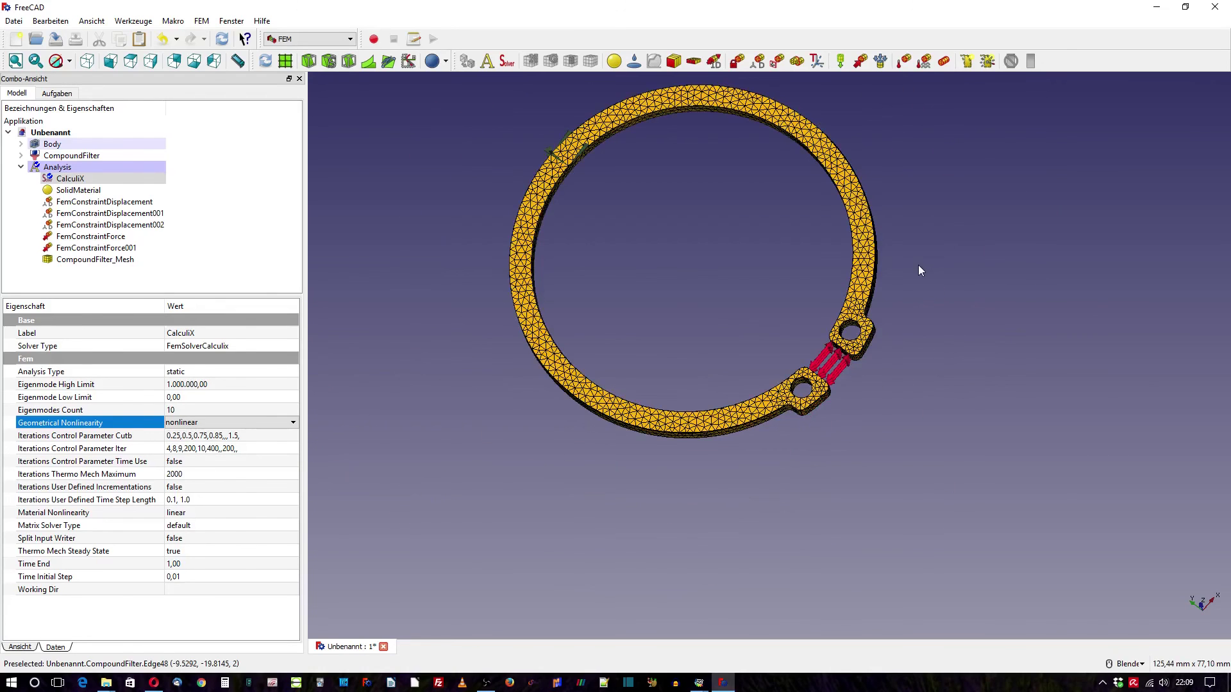
{"action": "scroll", "coordinate": [918, 269], "scroll_direction": "up", "scroll_amount": 2}
{"action": "scroll", "coordinate": [583, 309], "scroll_direction": "up", "scroll_amount": 2}
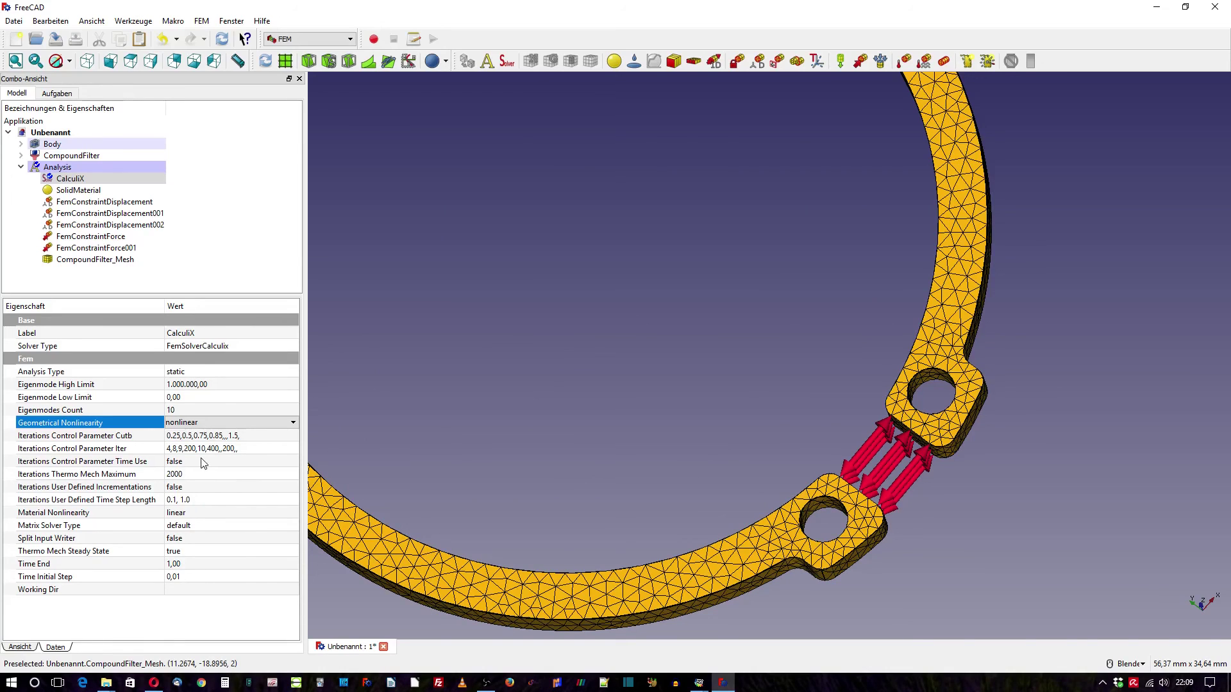
{"action": "mouse_move", "coordinate": [84, 487]}
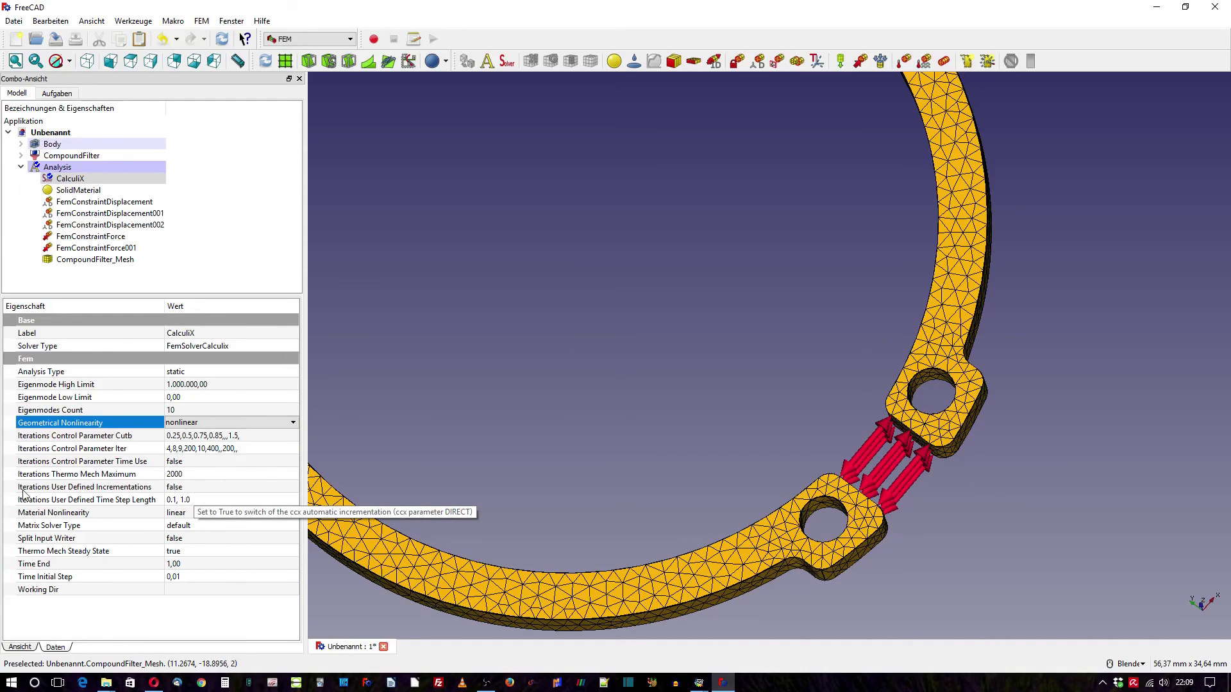
Step: Enable user-defined incrementations and change the time step length to 0.2, 1.0
{"action": "left_click", "coordinate": [198, 487]}
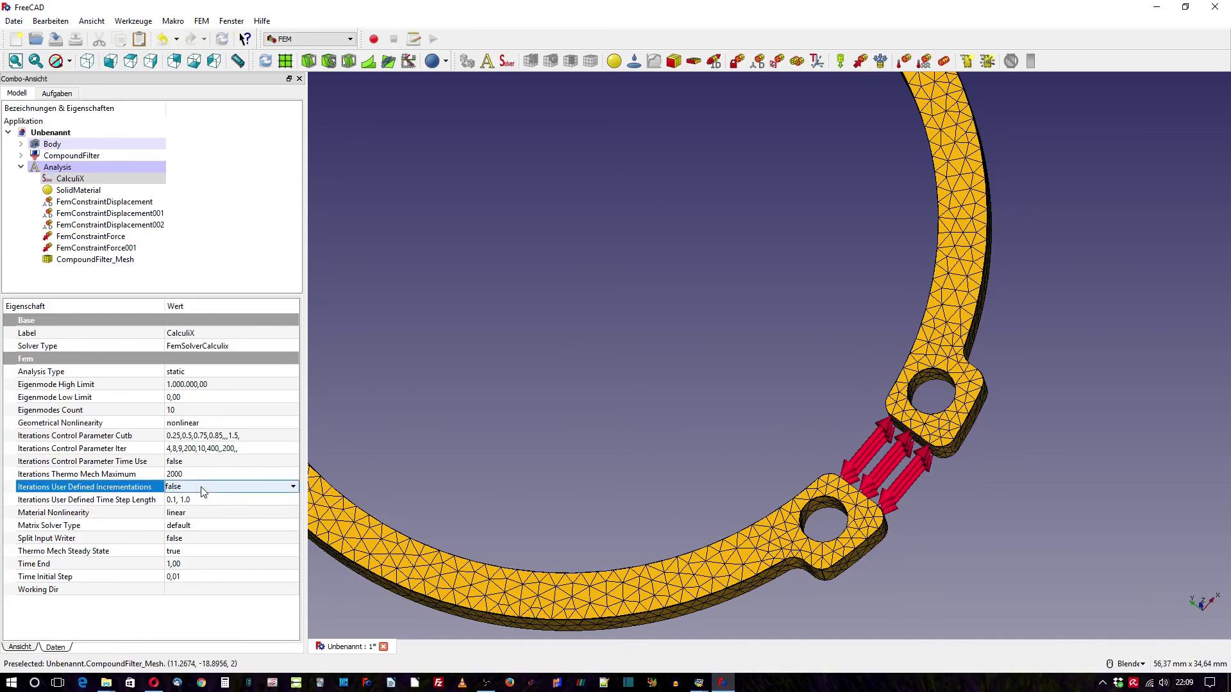
{"action": "left_click", "coordinate": [189, 508]}
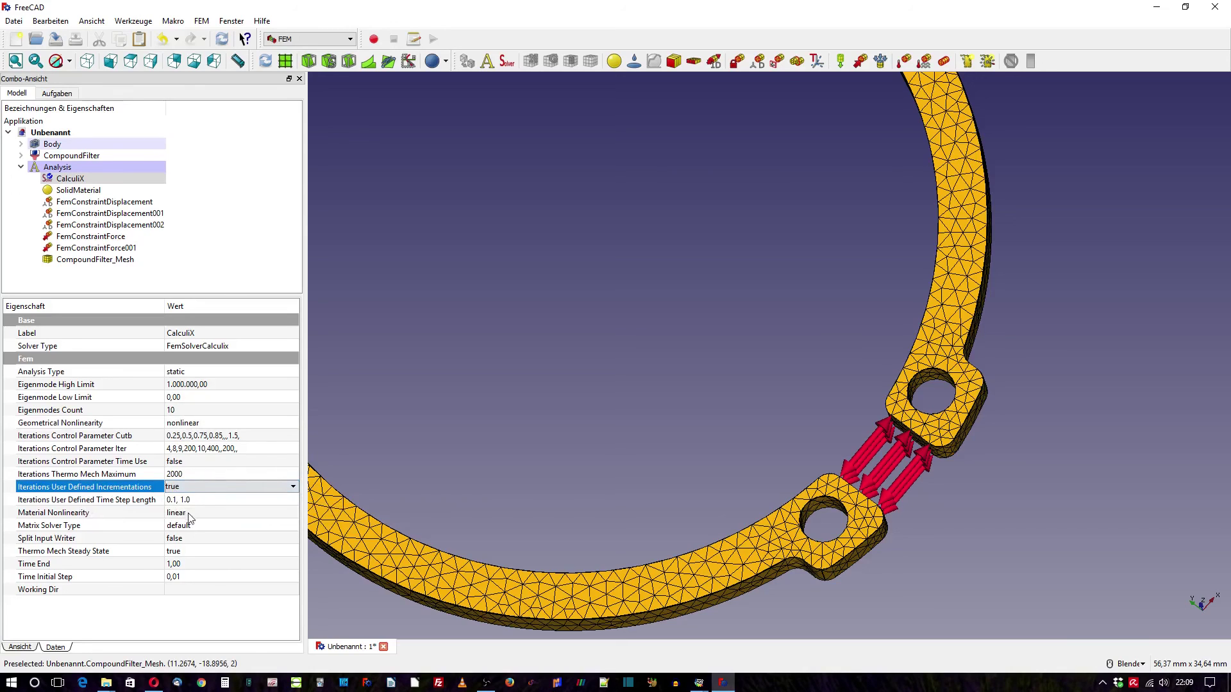
{"action": "left_click", "coordinate": [177, 500]}
{"action": "left_click", "coordinate": [176, 499]}
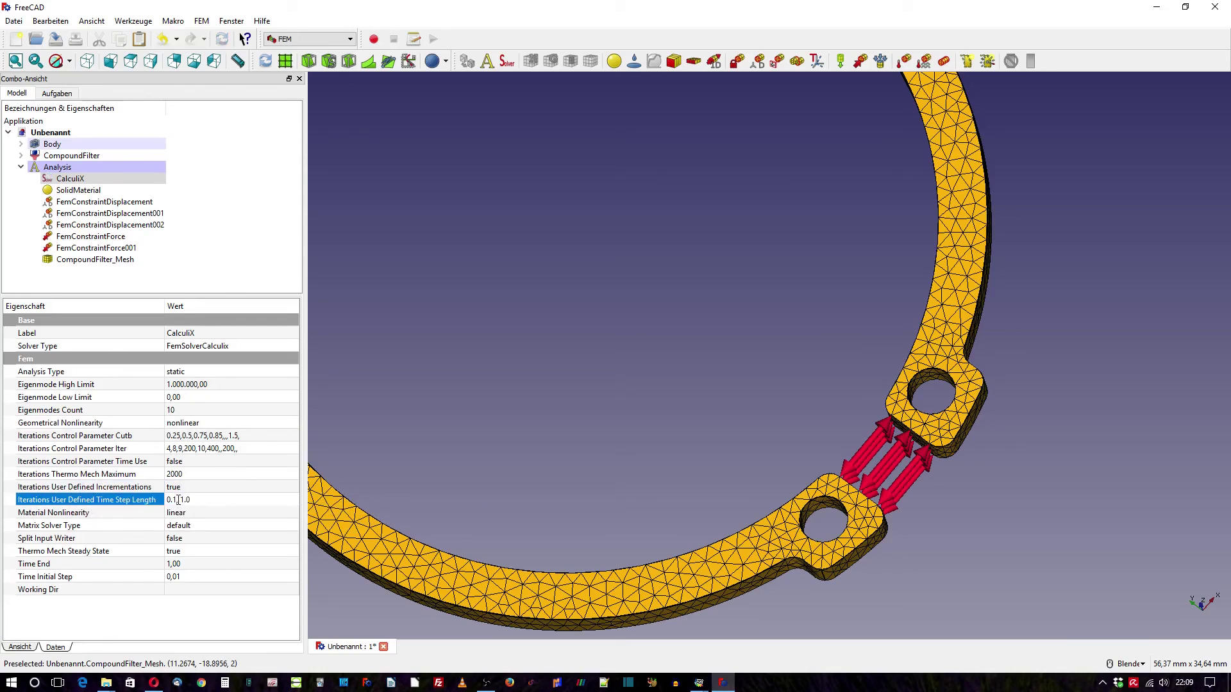
{"action": "key", "text": "BackSpace"}
{"action": "type", "text": "2"}
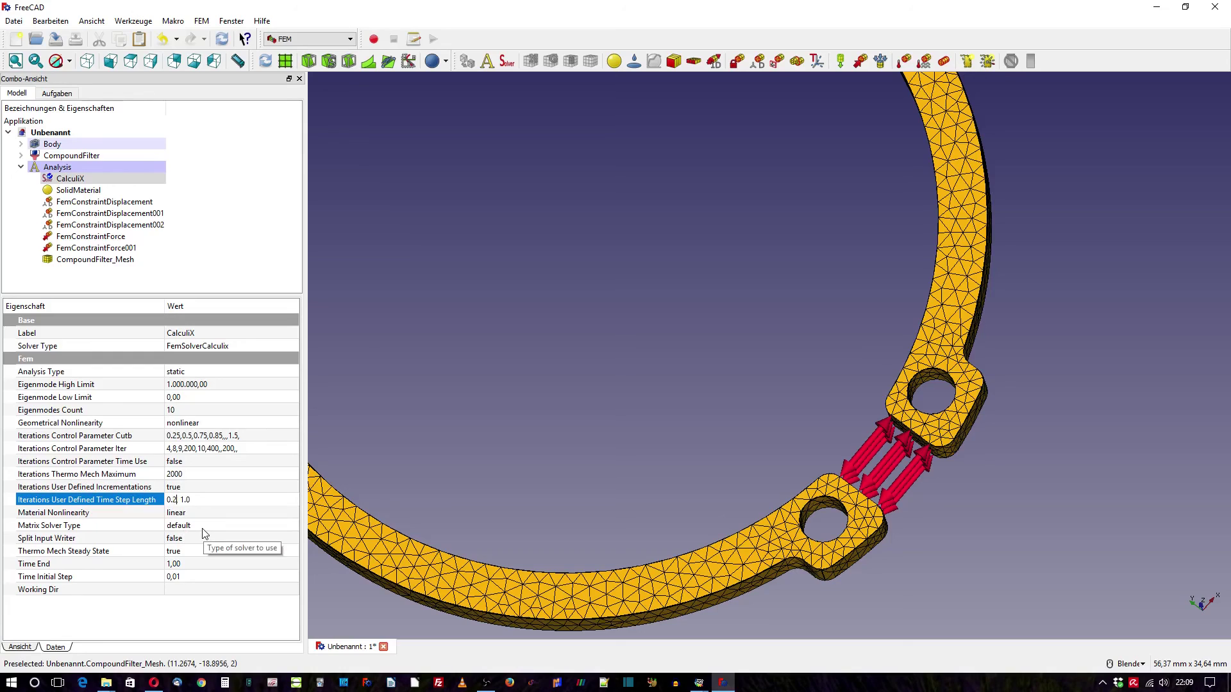
{"action": "left_click", "coordinate": [596, 325]}
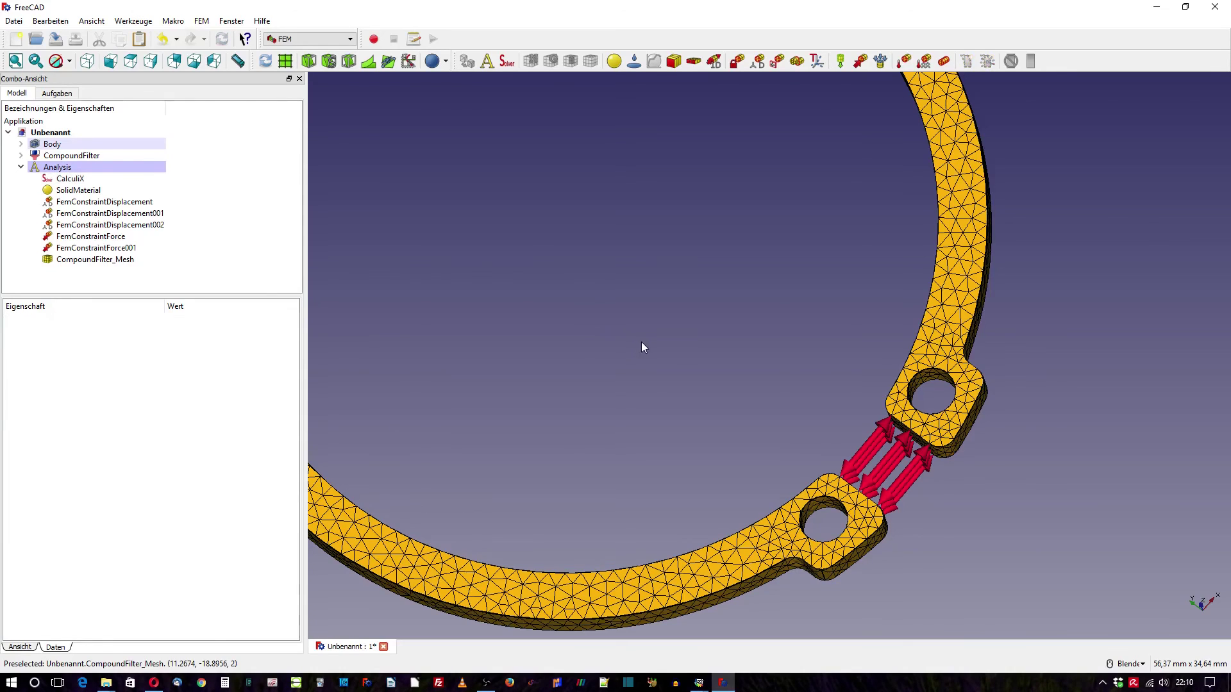
{"action": "scroll", "coordinate": [654, 347], "scroll_direction": "down", "scroll_amount": 4}
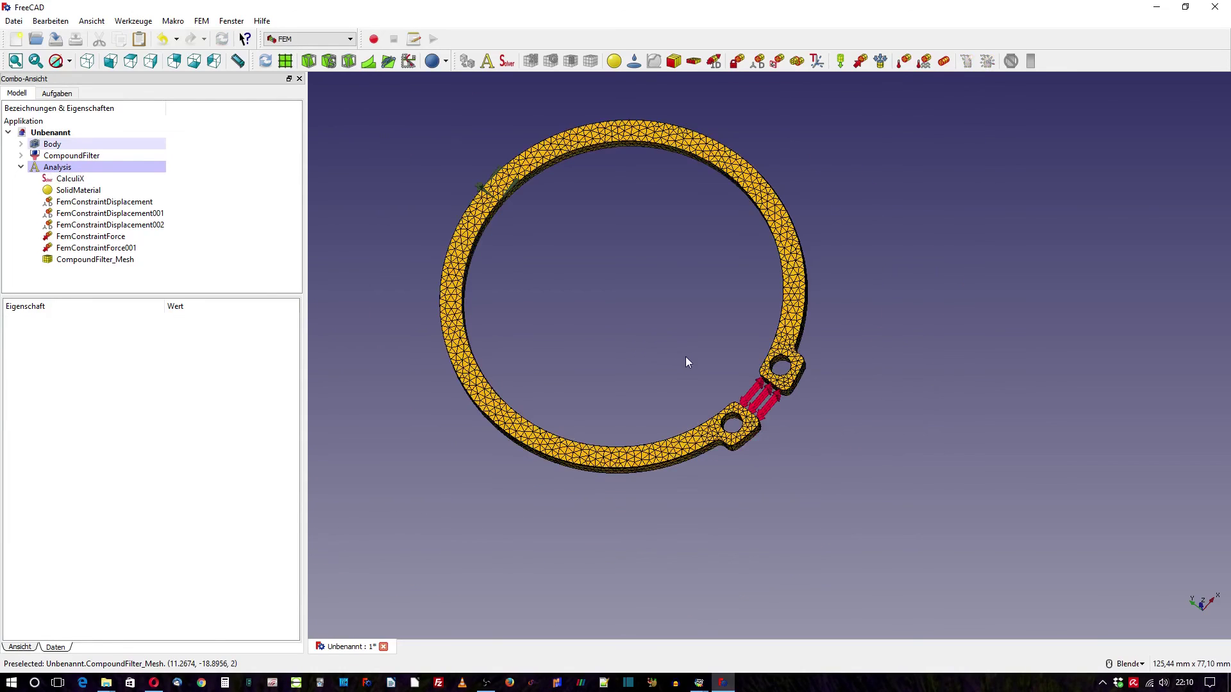
Step: Write the updated input file and run the nonlinear CalculiX solve to completion
{"action": "double_click", "coordinate": [72, 180]}
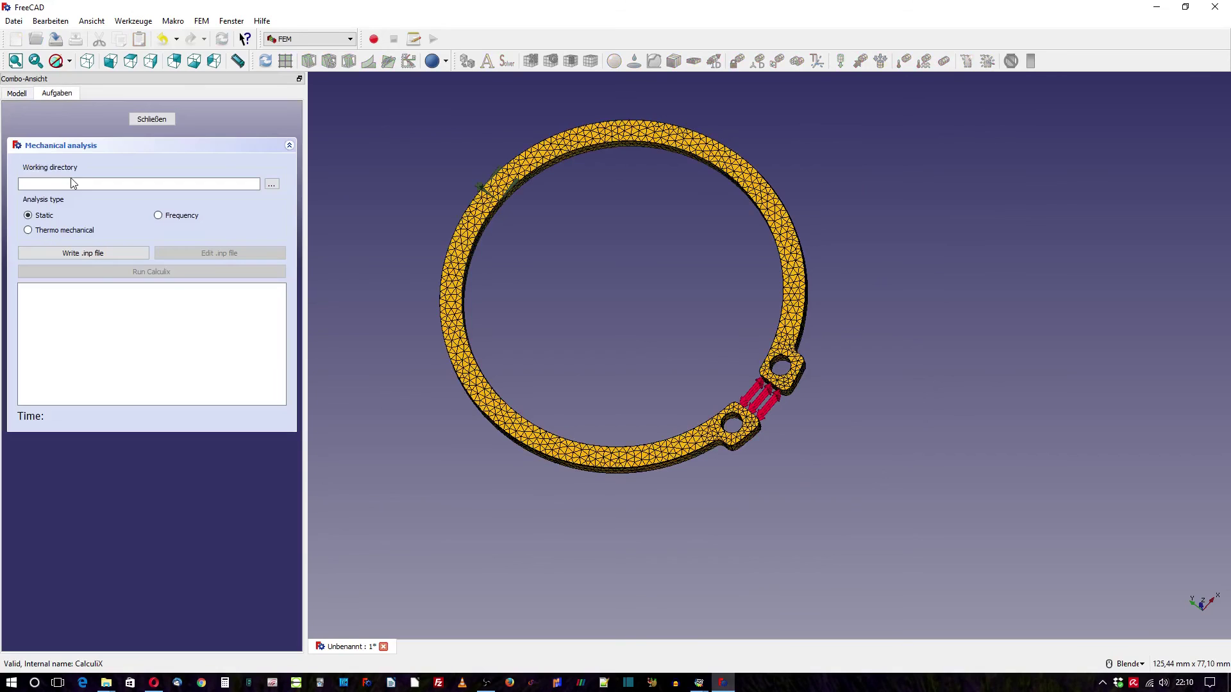
{"action": "left_click", "coordinate": [97, 256]}
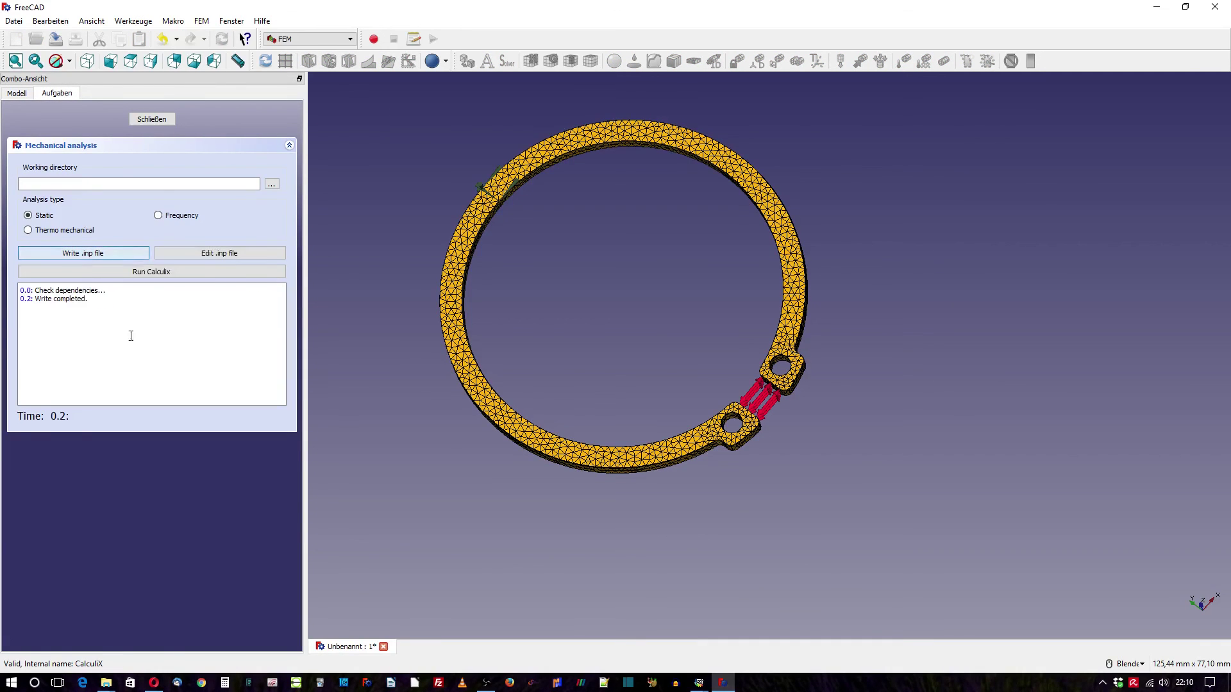
{"action": "left_click", "coordinate": [159, 271]}
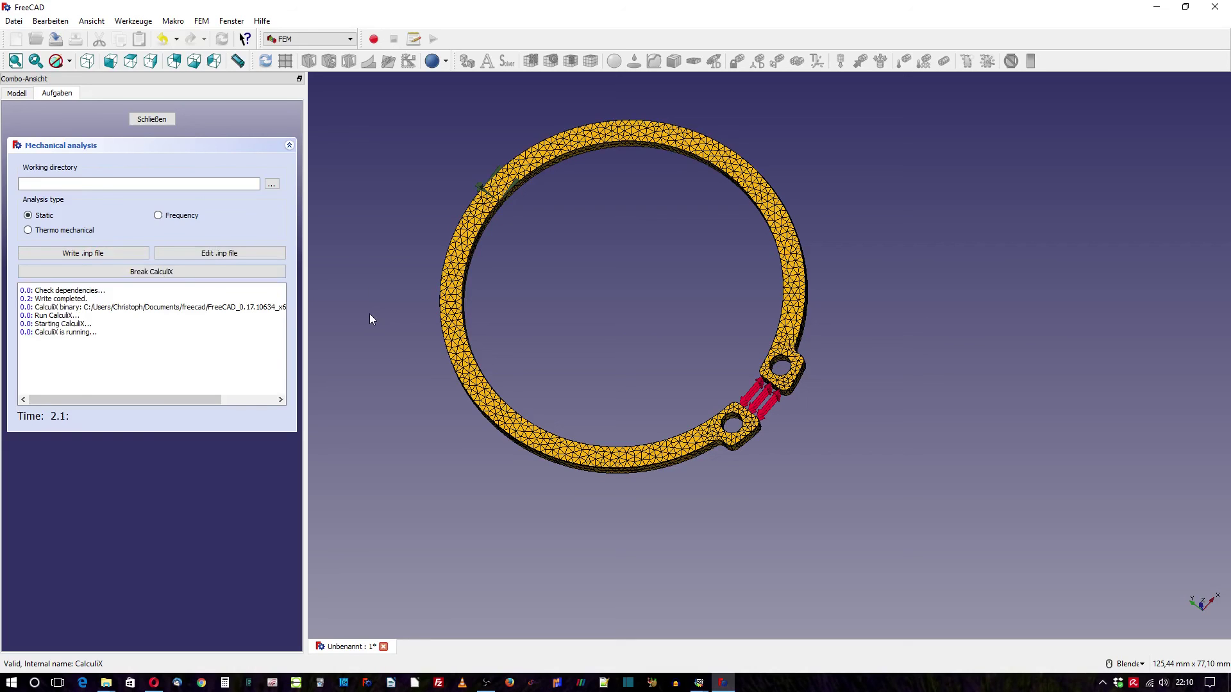
{"action": "scroll", "coordinate": [468, 231], "scroll_direction": "up", "scroll_amount": 3}
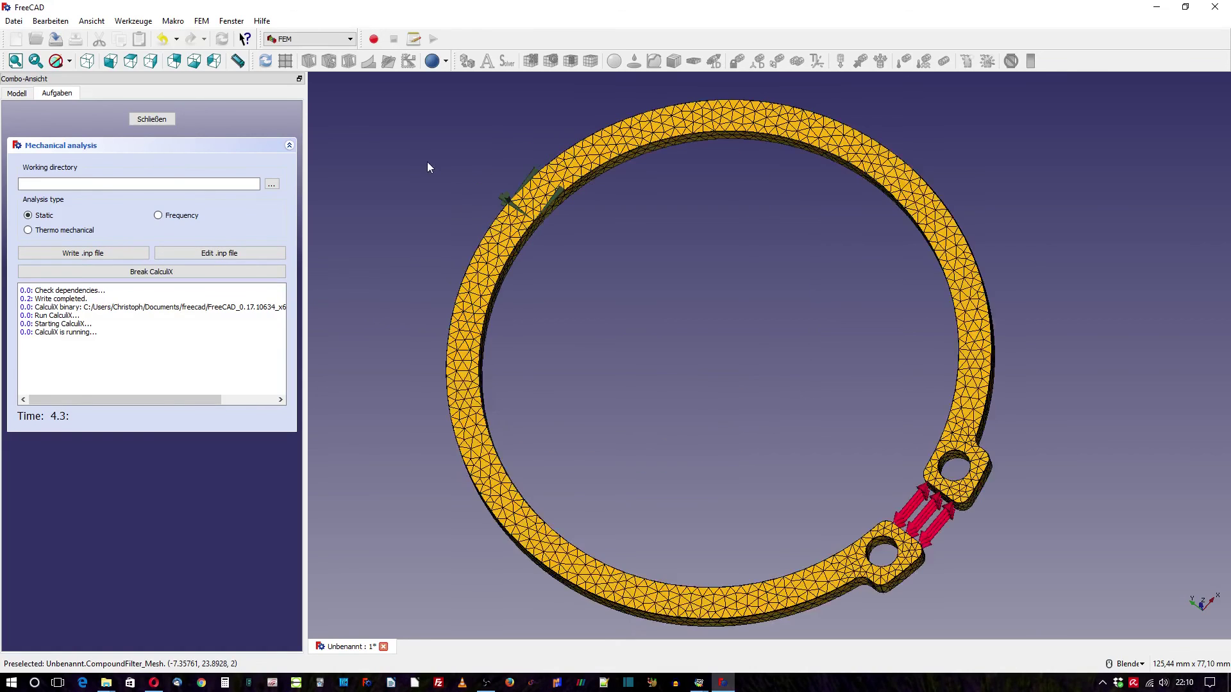
{"action": "mouse_move", "coordinate": [675, 428]}
{"action": "middle_mouse_down"}
{"action": "mouse_move", "coordinate": [675, 391]}
{"action": "mouse_move", "coordinate": [654, 360]}
{"action": "middle_mouse_up"}
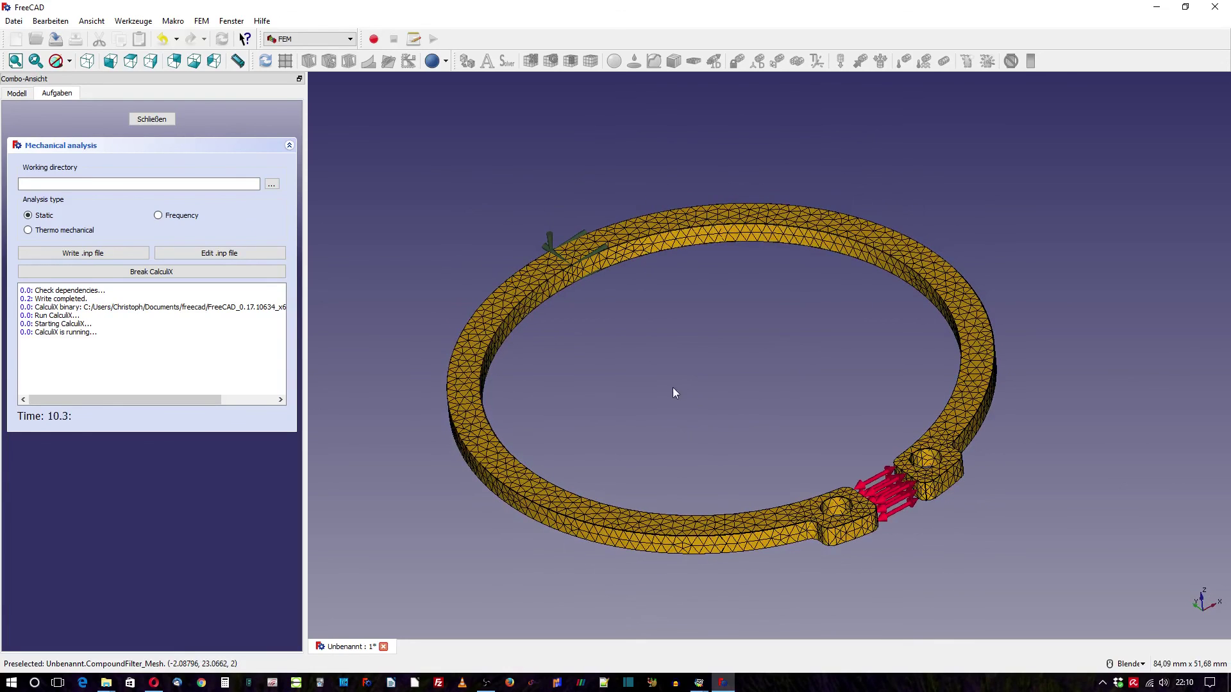
{"action": "scroll", "coordinate": [674, 418], "scroll_direction": "up", "scroll_amount": 2}
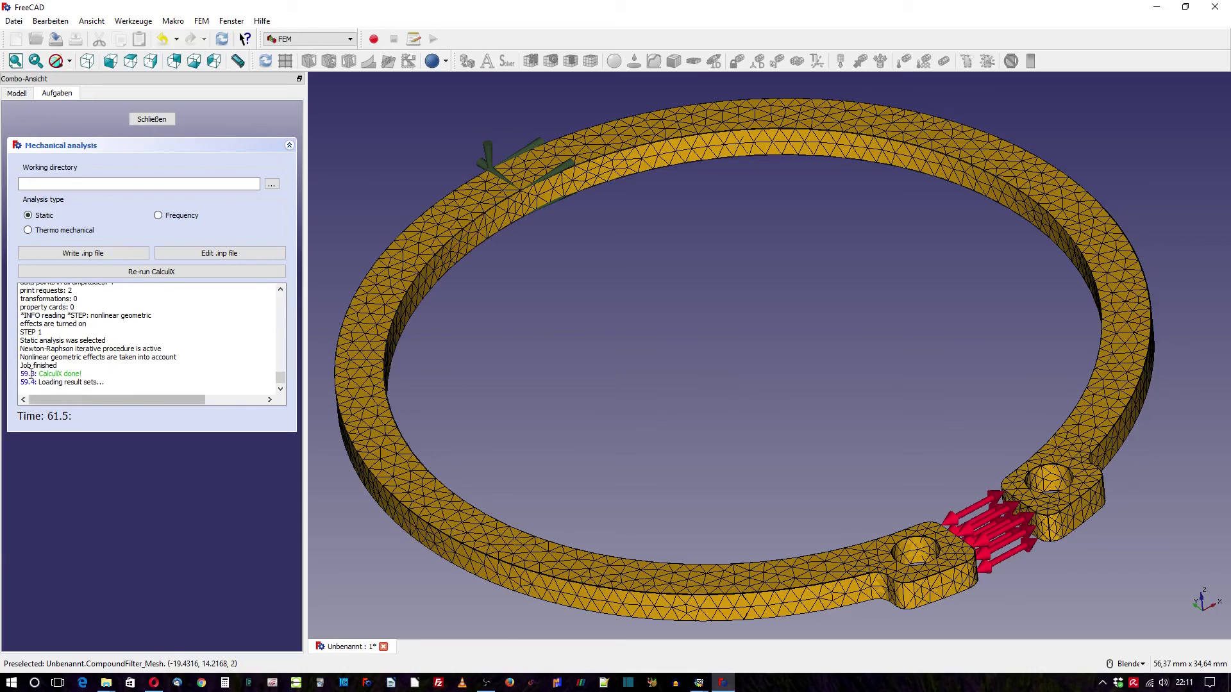
Step: Colour the undeformed ring by absolute displacement from results002, maximum 13.4881 mm
{"action": "left_click", "coordinate": [152, 120]}
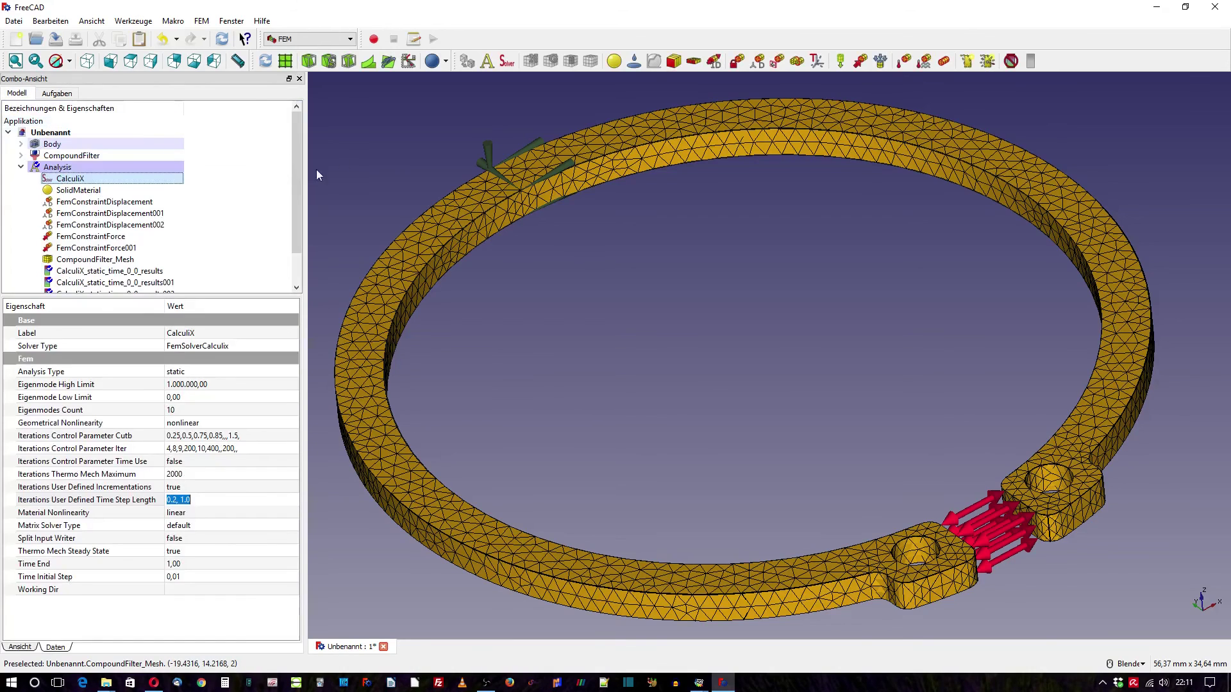
{"action": "left_click_drag", "start_coordinate": [298, 154], "coordinate": [291, 234]}
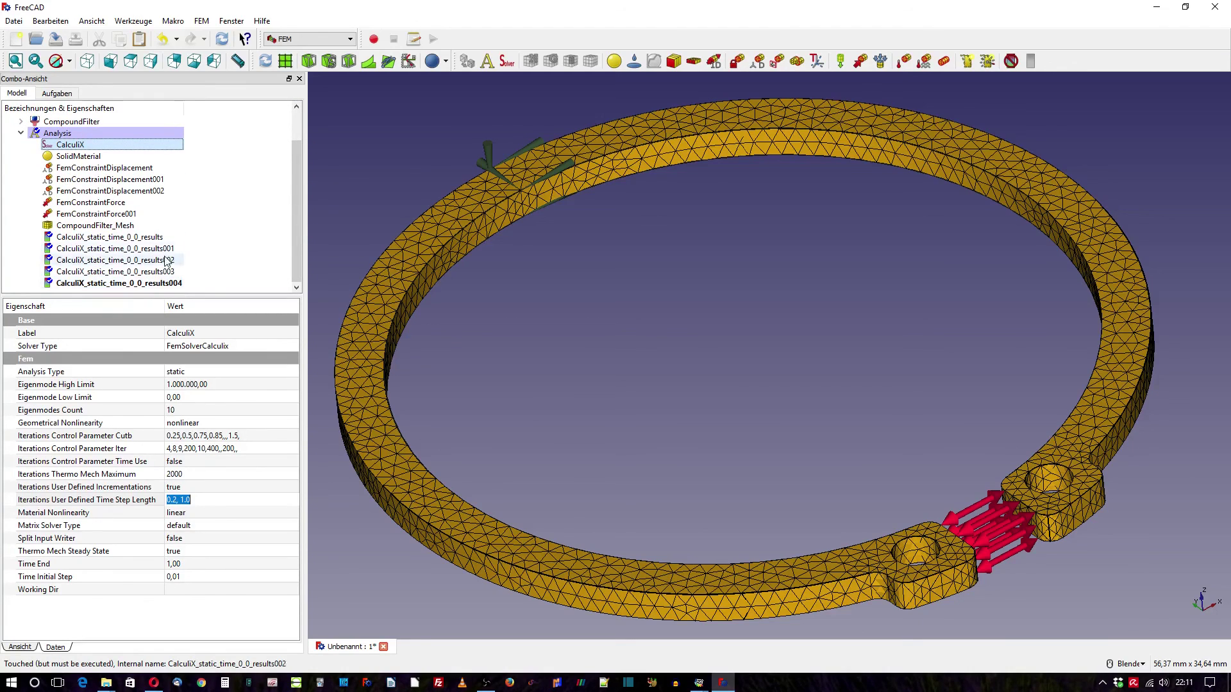
{"action": "double_click", "coordinate": [164, 261]}
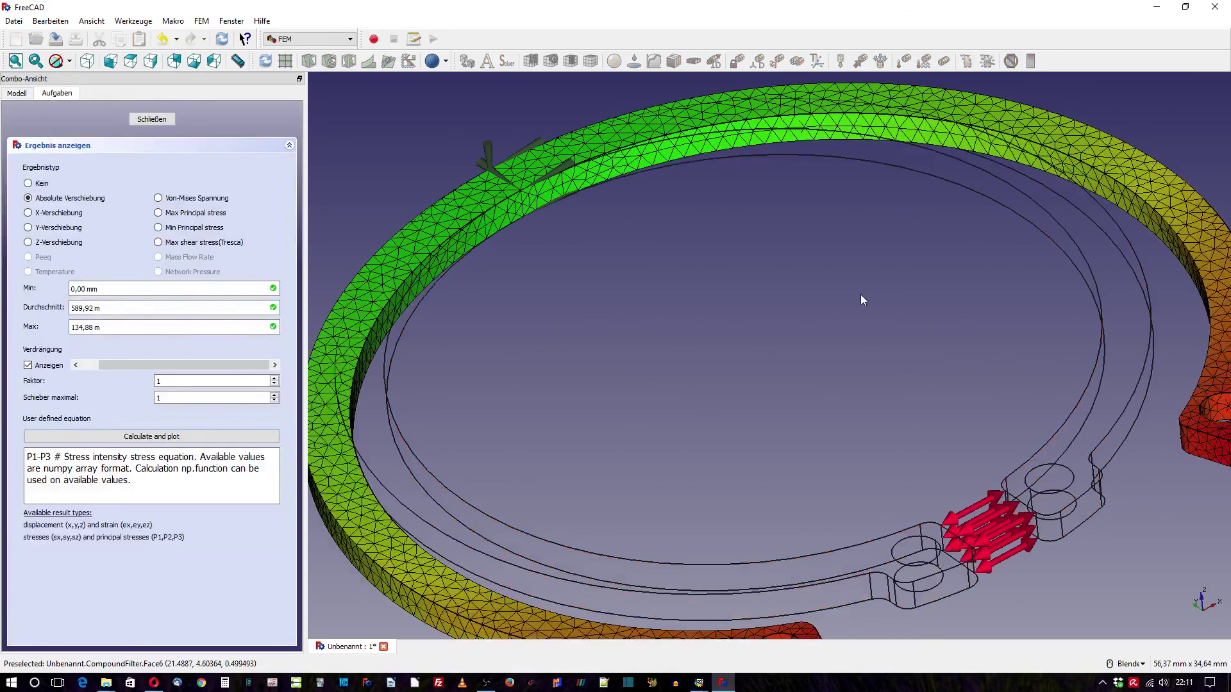
{"action": "scroll", "coordinate": [860, 296], "scroll_direction": "down", "scroll_amount": 3}
{"action": "middle_click_drag", "start_coordinate": [852, 279], "coordinate": [828, 382]}
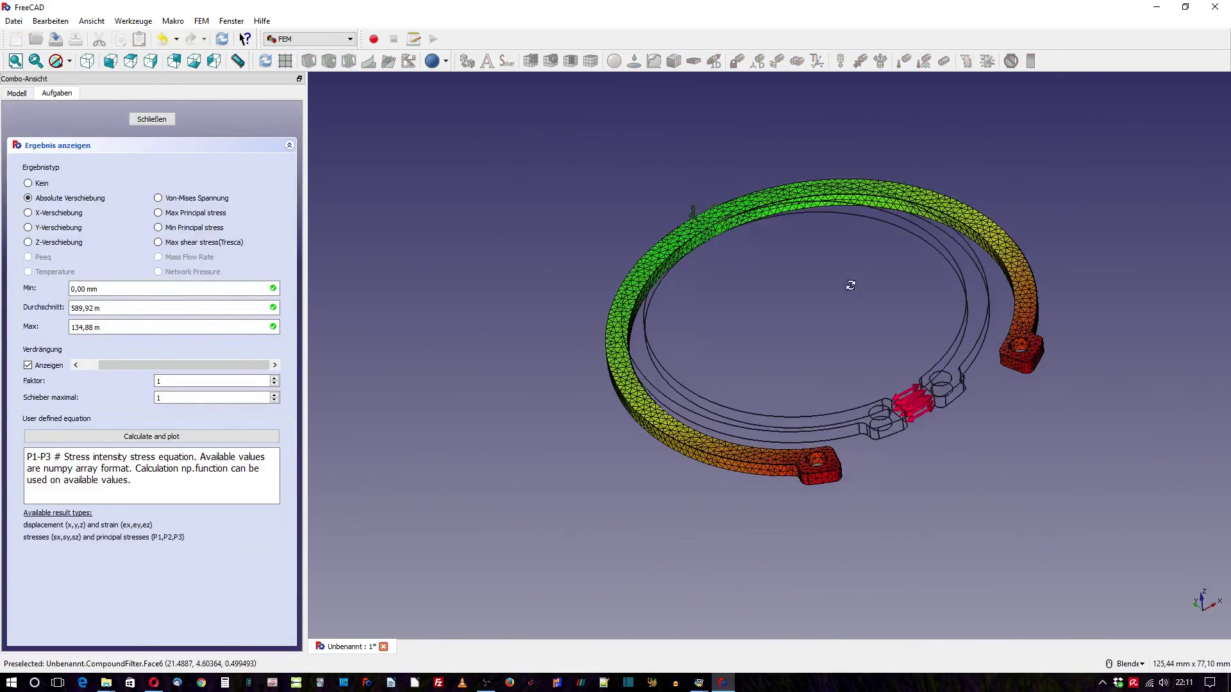
{"action": "mouse_move", "coordinate": [973, 470]}
{"action": "middle_mouse_down"}
{"action": "mouse_move", "coordinate": [985, 444]}
{"action": "mouse_move", "coordinate": [919, 485]}
{"action": "middle_mouse_up"}
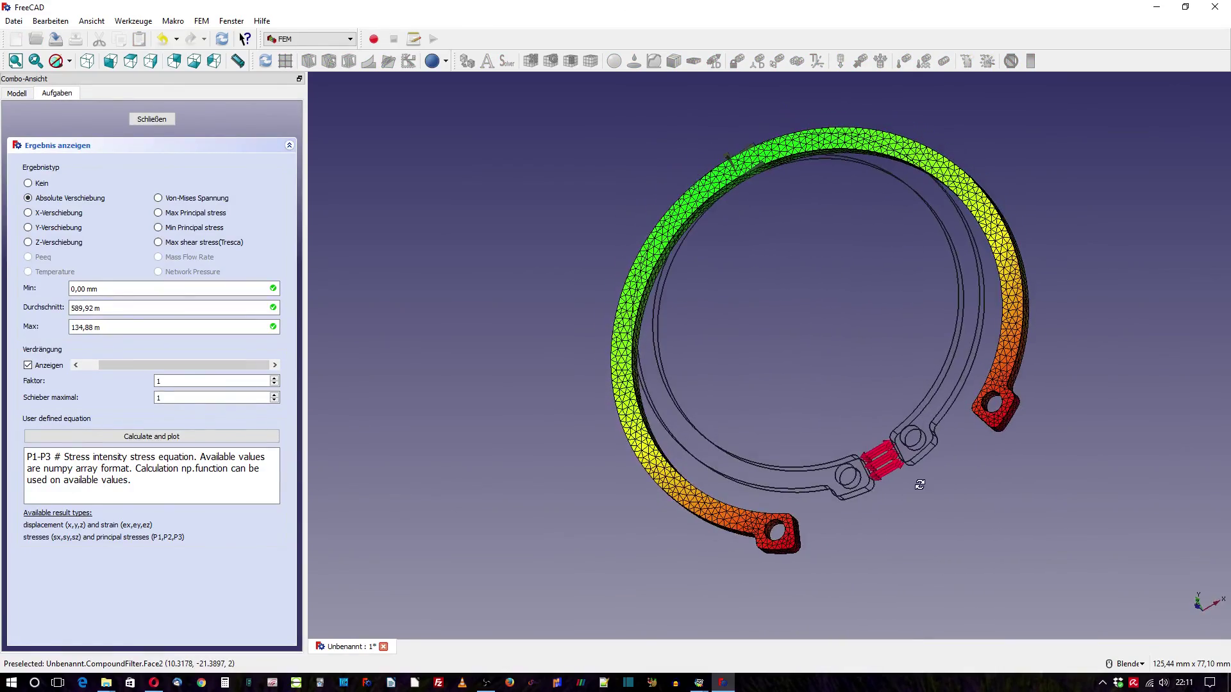
{"action": "left_click", "coordinate": [41, 184]}
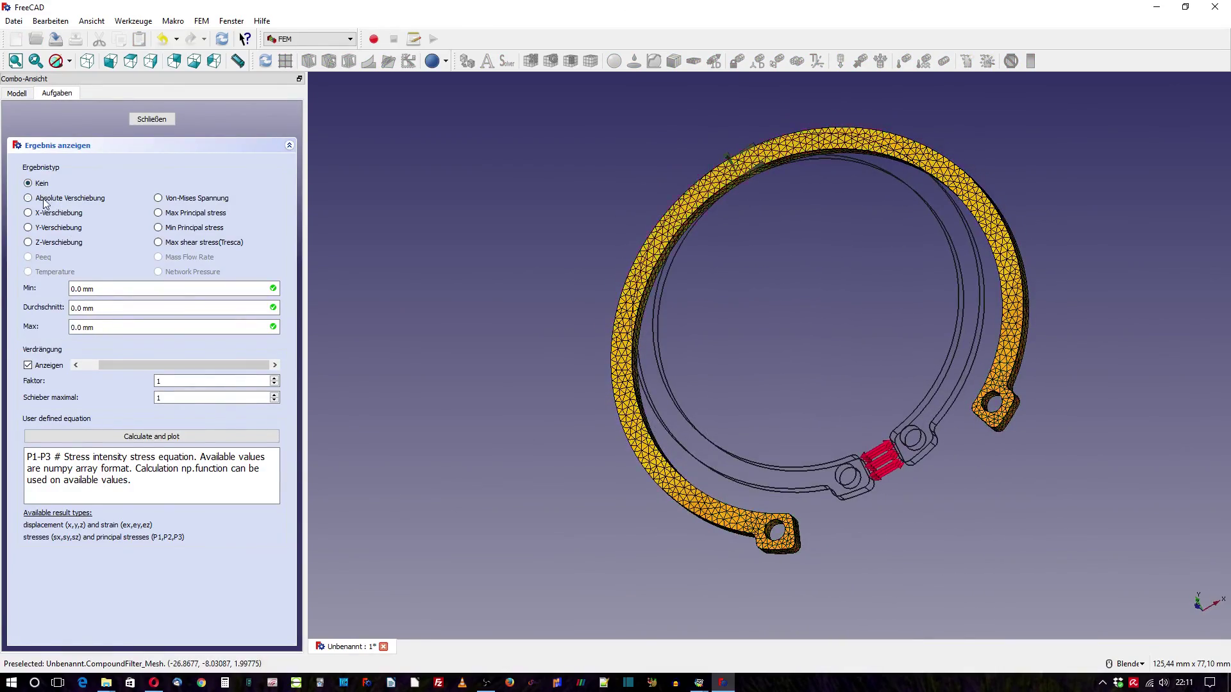
{"action": "left_click_drag", "start_coordinate": [125, 363], "coordinate": [62, 369]}
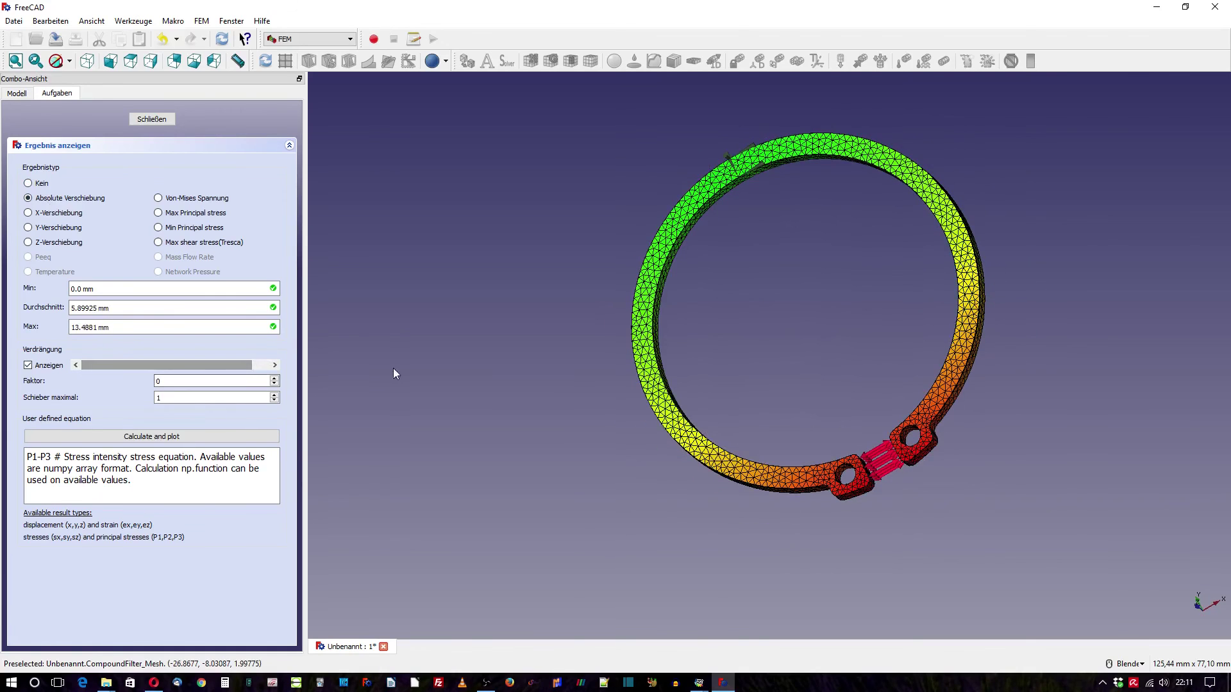
{"action": "left_click", "coordinate": [148, 120]}
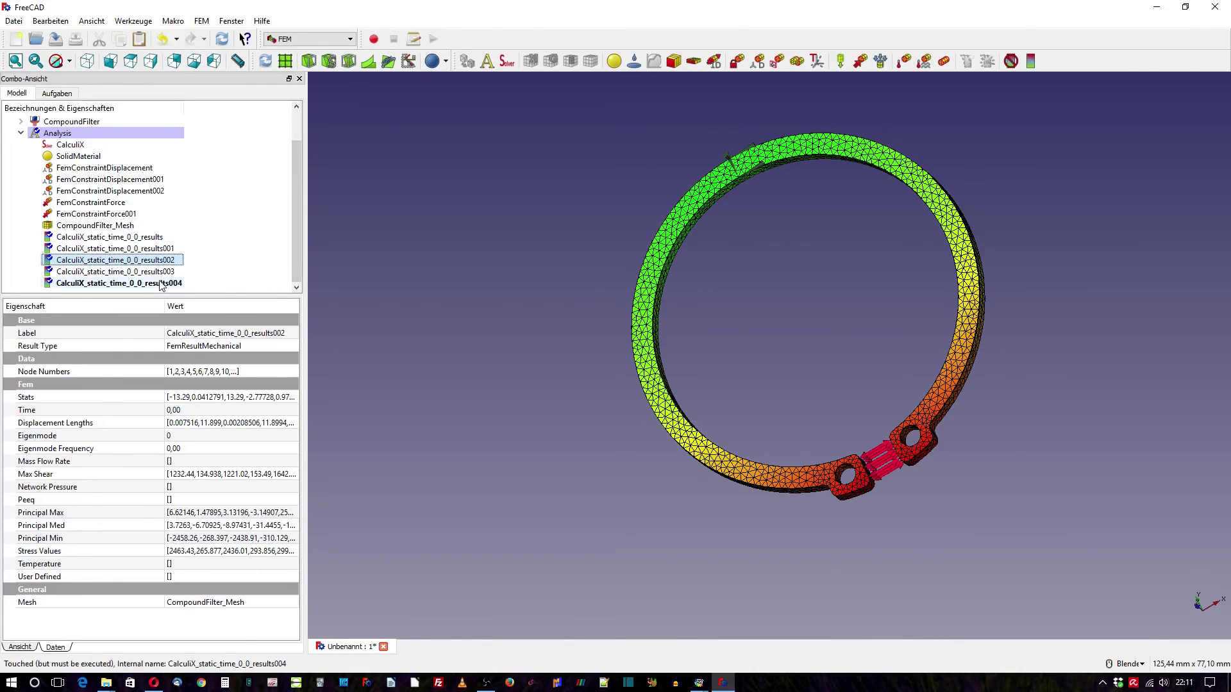
Step: Show results004 as absolute displacement at deformation factor 1, maximum 23.4047 mm
{"action": "left_click", "coordinate": [275, 282]}
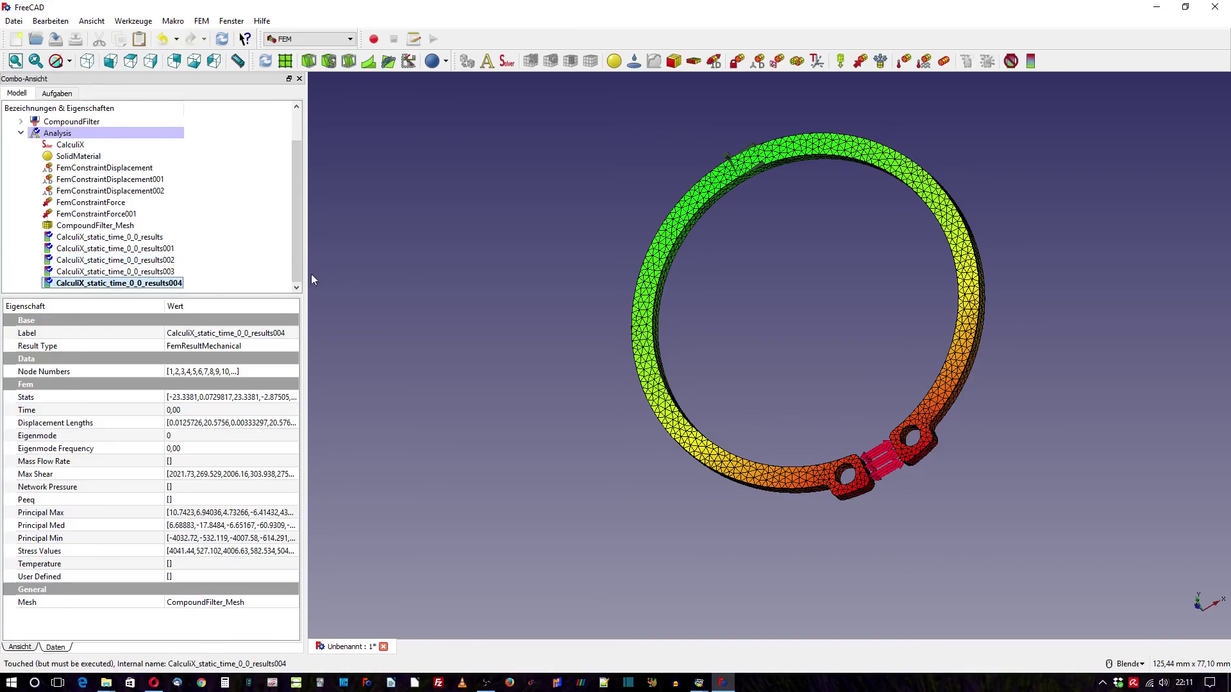
{"action": "left_click", "coordinate": [1031, 61]}
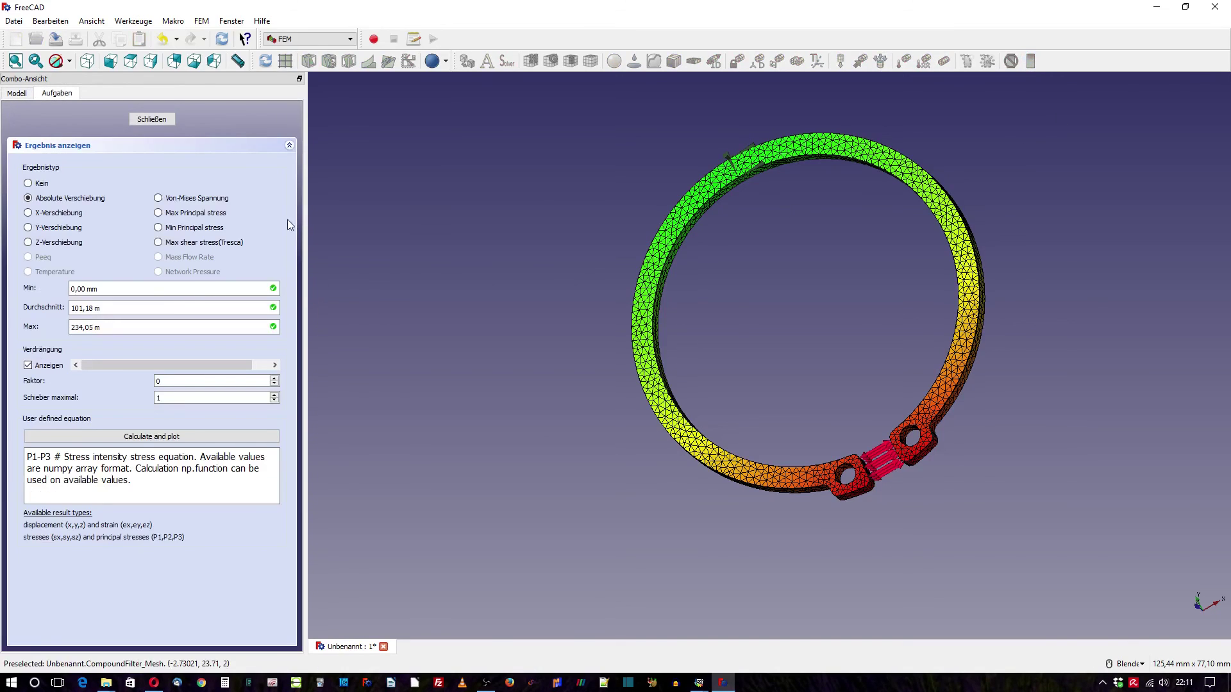
{"action": "left_click", "coordinate": [43, 182]}
{"action": "left_click_drag", "start_coordinate": [112, 367], "coordinate": [131, 364]}
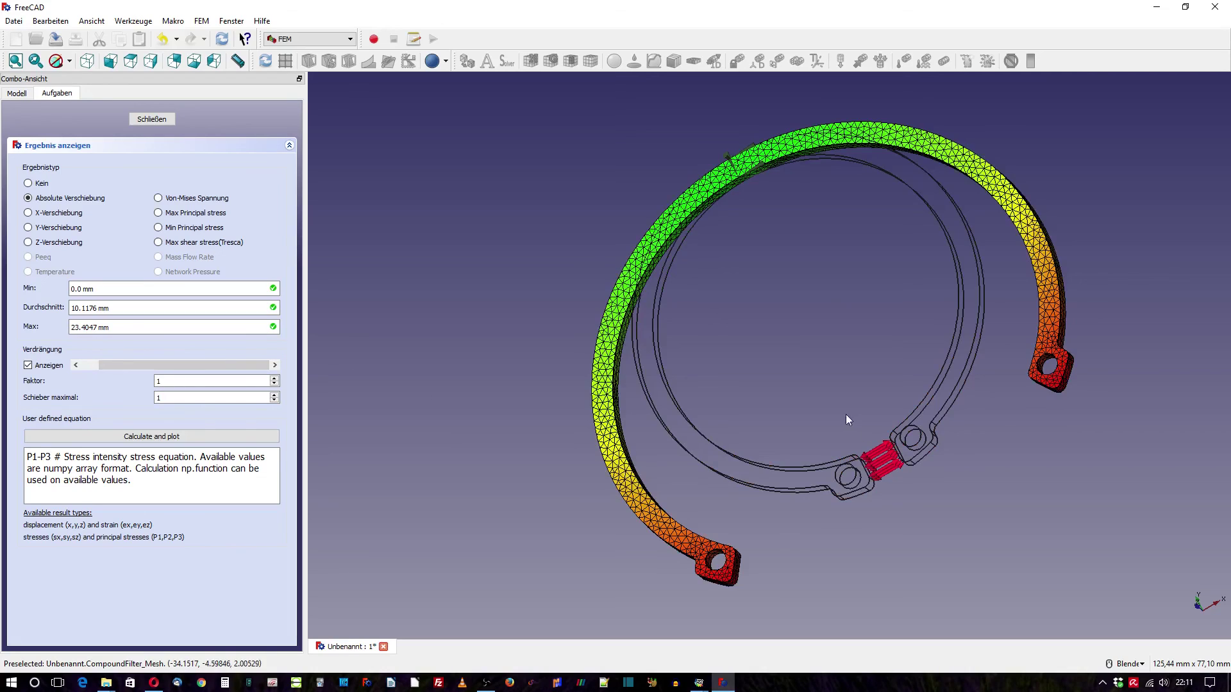
{"action": "mouse_move", "coordinate": [845, 414]}
{"action": "middle_mouse_down"}
{"action": "mouse_move", "coordinate": [872, 420]}
{"action": "mouse_move", "coordinate": [906, 392]}
{"action": "middle_mouse_up"}
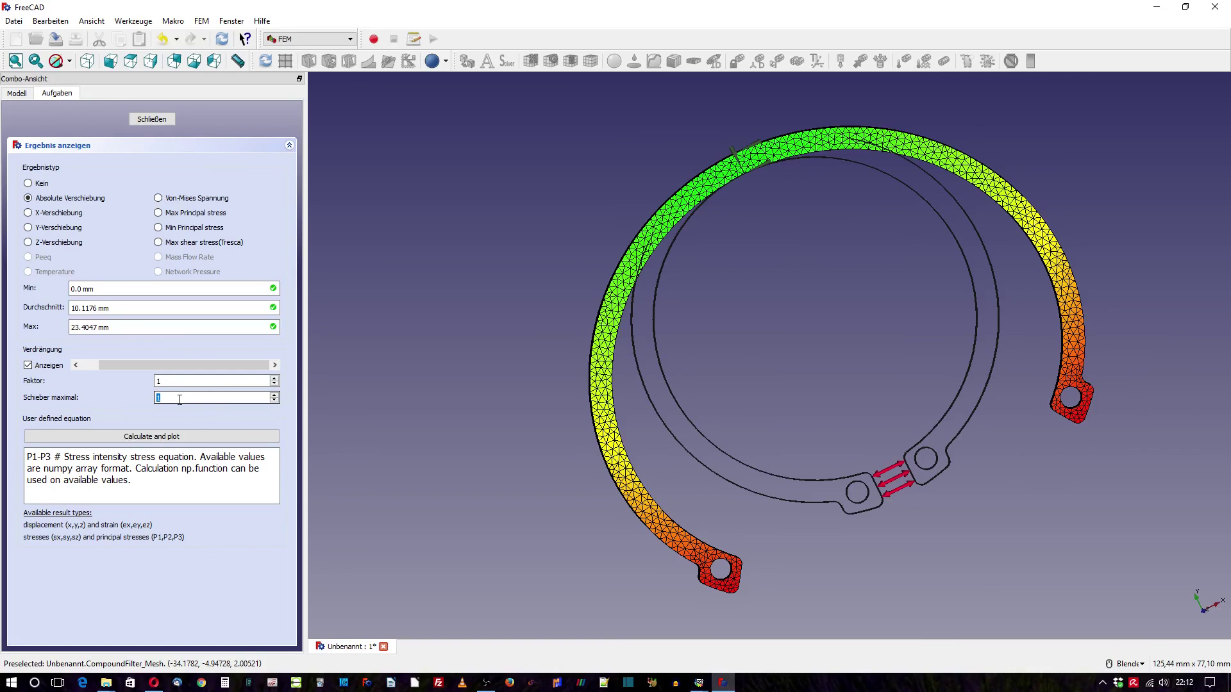
{"action": "scroll", "coordinate": [755, 364], "scroll_direction": "down", "scroll_amount": 2}
{"action": "scroll", "coordinate": [945, 384], "scroll_direction": "down", "scroll_amount": 2}
{"action": "scroll", "coordinate": [677, 390], "scroll_direction": "up", "scroll_amount": 4}
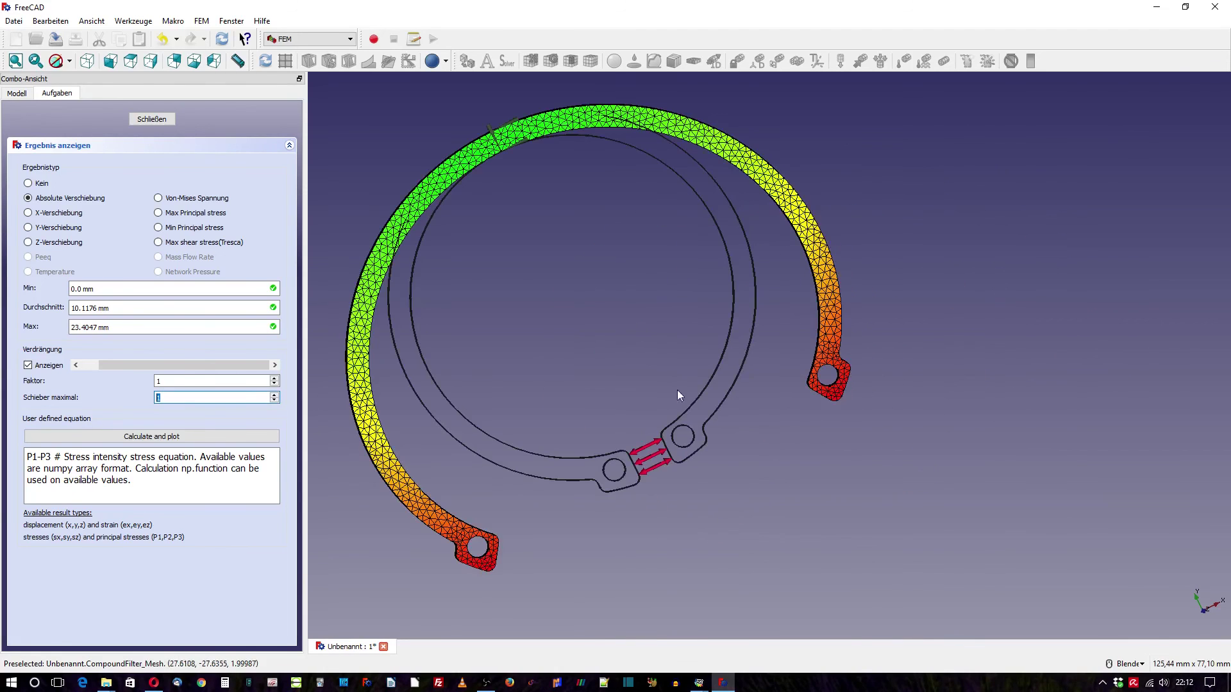
{"action": "scroll", "coordinate": [319, 302], "scroll_direction": "up", "scroll_amount": 2}
{"action": "scroll", "coordinate": [624, 368], "scroll_direction": "down", "scroll_amount": 2}
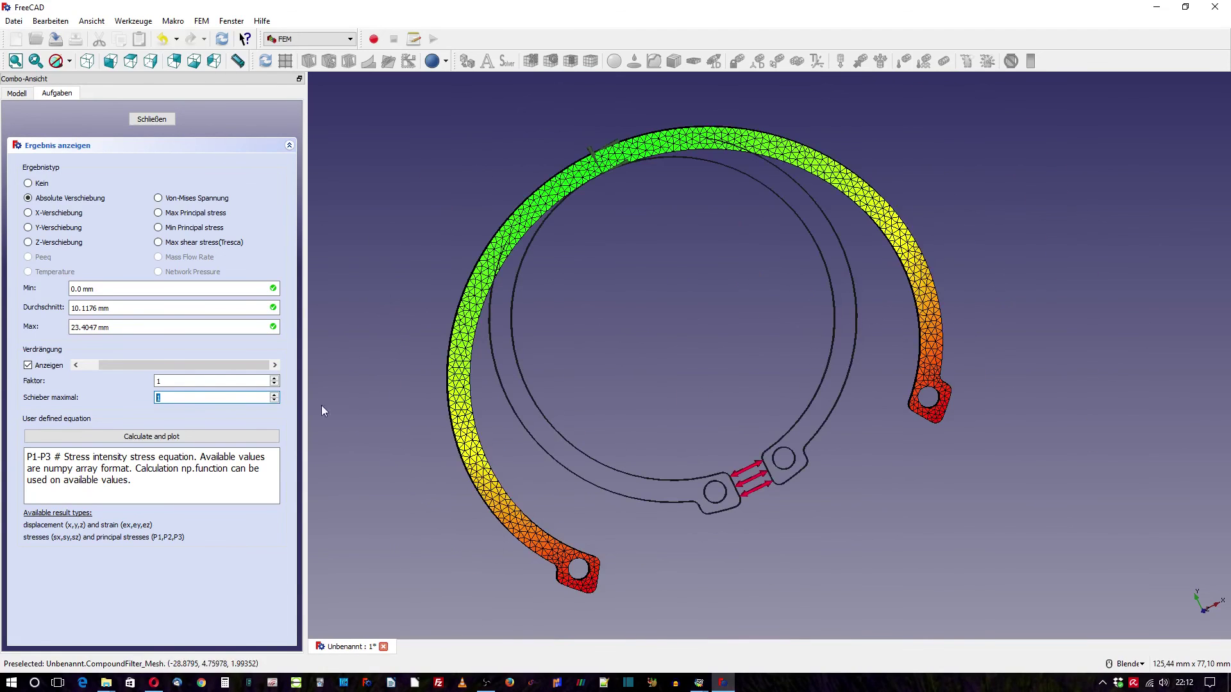
{"action": "double_click", "coordinate": [177, 396]}
{"action": "type", "text": "5"}
{"action": "left_click_drag", "start_coordinate": [132, 364], "coordinate": [209, 359]}
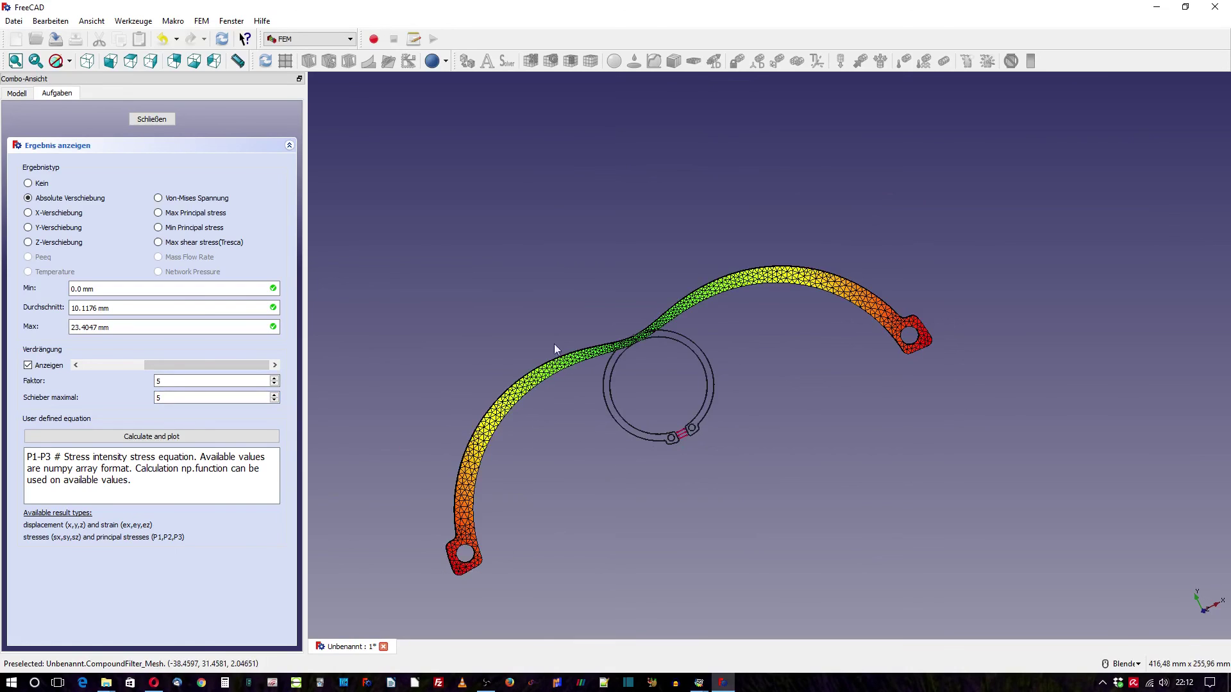
{"action": "scroll", "coordinate": [555, 298], "scroll_direction": "down", "scroll_amount": 2}
{"action": "scroll", "coordinate": [558, 385], "scroll_direction": "up", "scroll_amount": 1}
{"action": "scroll", "coordinate": [526, 461], "scroll_direction": "up", "scroll_amount": 4}
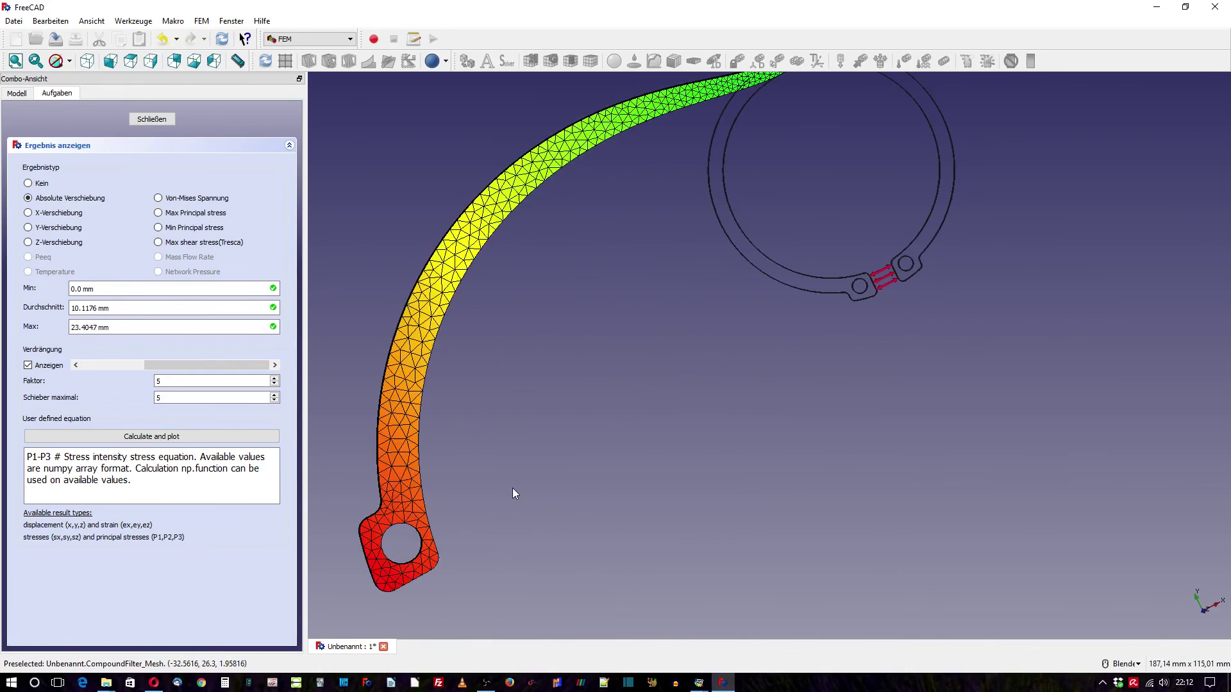
{"action": "left_click_drag", "start_coordinate": [205, 364], "coordinate": [76, 365]}
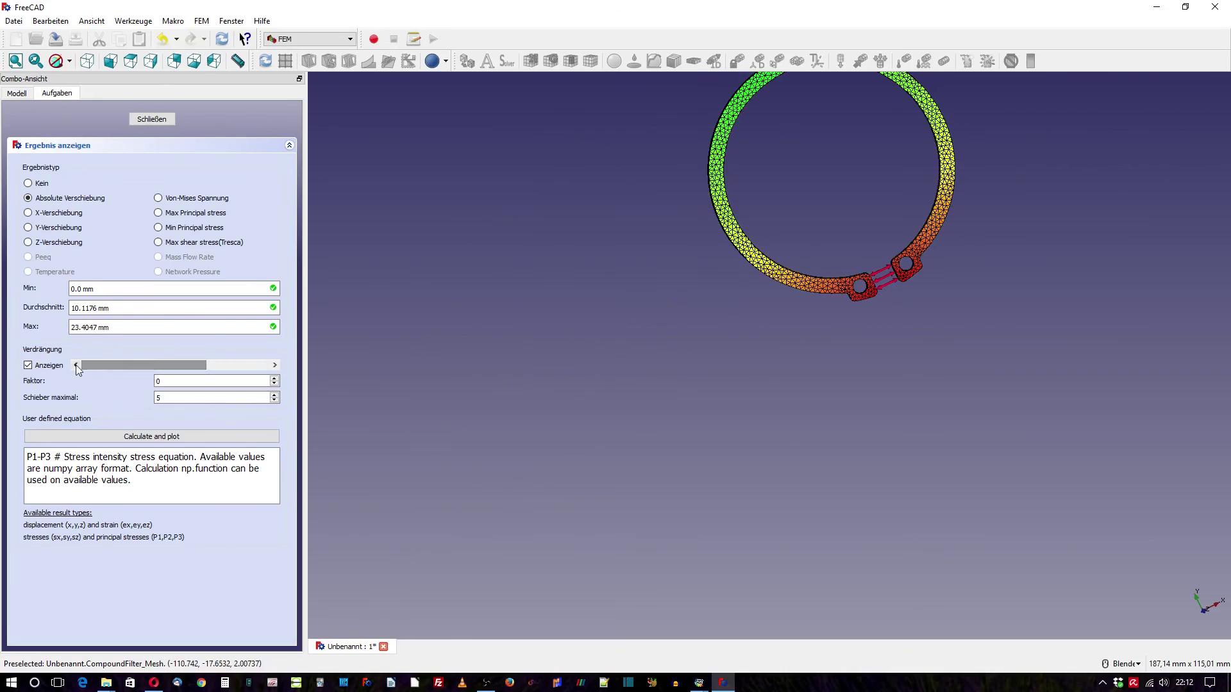
{"action": "double_click", "coordinate": [161, 398]}
{"action": "type", "text": "1"}
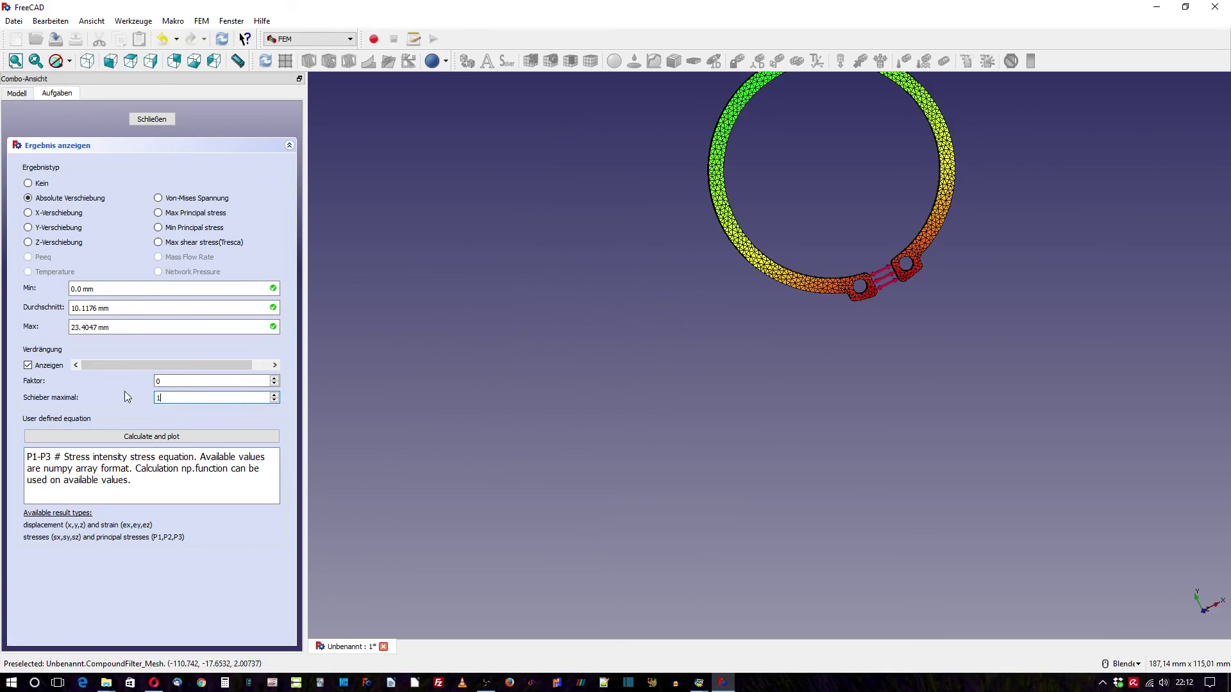
{"action": "left_click_drag", "start_coordinate": [132, 365], "coordinate": [151, 365]}
{"action": "scroll", "coordinate": [484, 550], "scroll_direction": "down", "scroll_amount": 3}
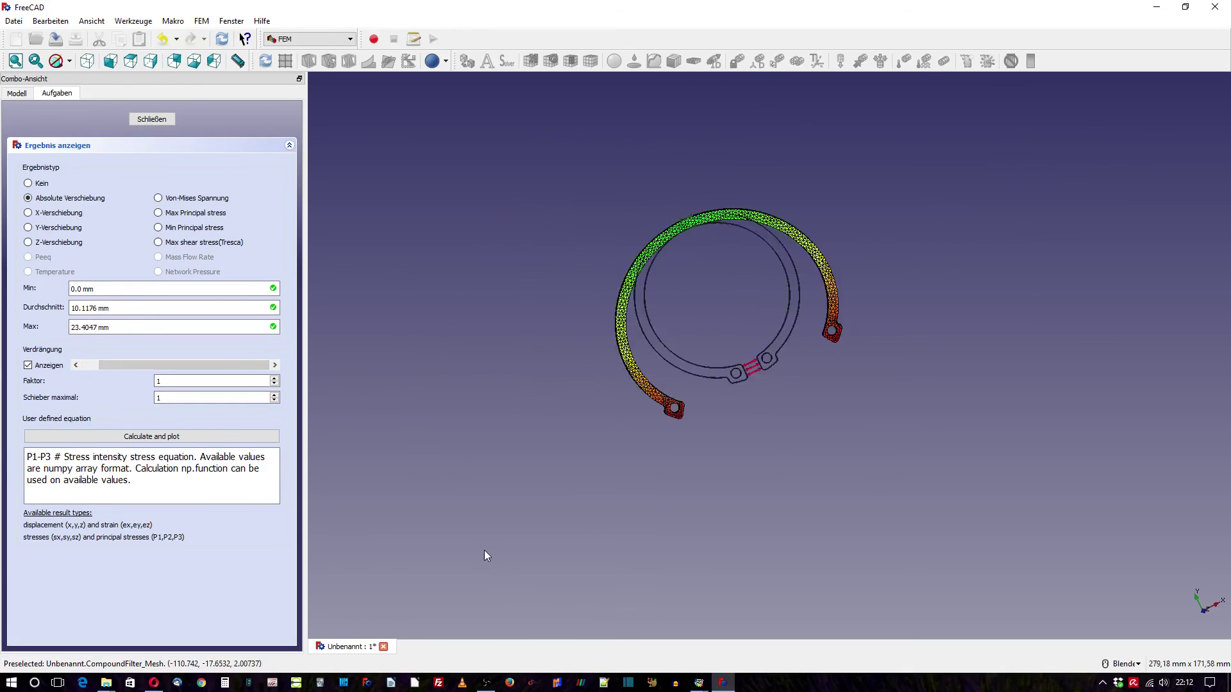
{"action": "scroll", "coordinate": [621, 412], "scroll_direction": "up", "scroll_amount": 5}
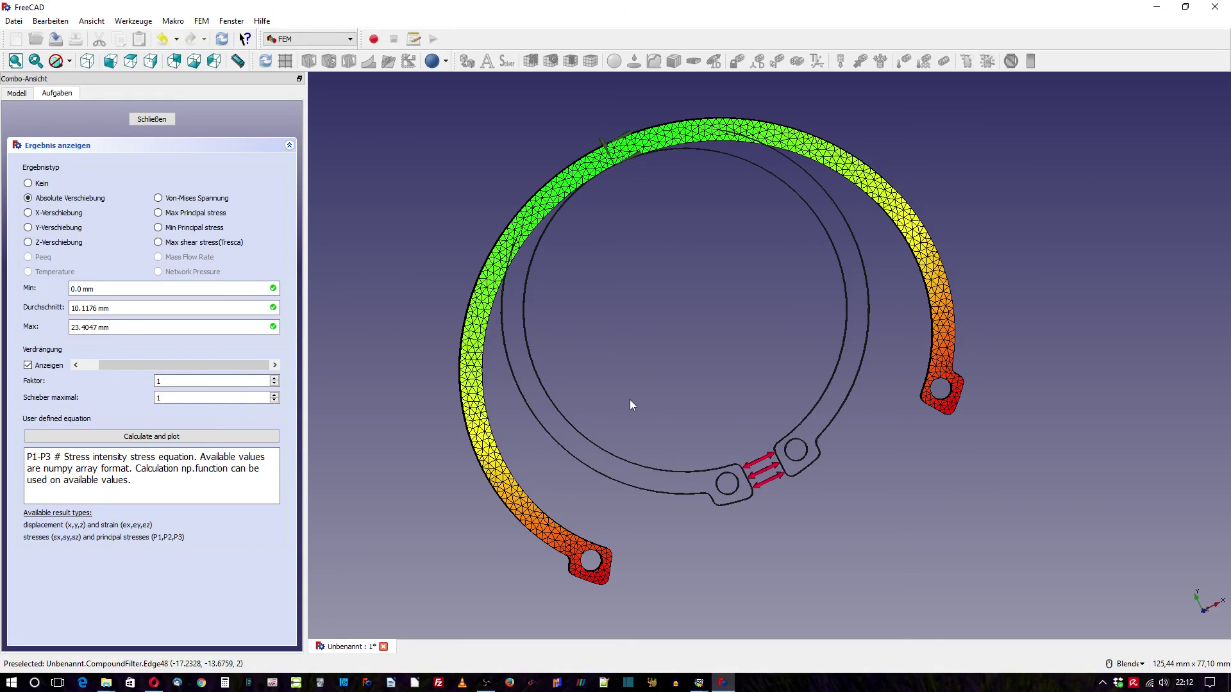
{"action": "middle_click_drag", "start_coordinate": [821, 552], "coordinate": [543, 522]}
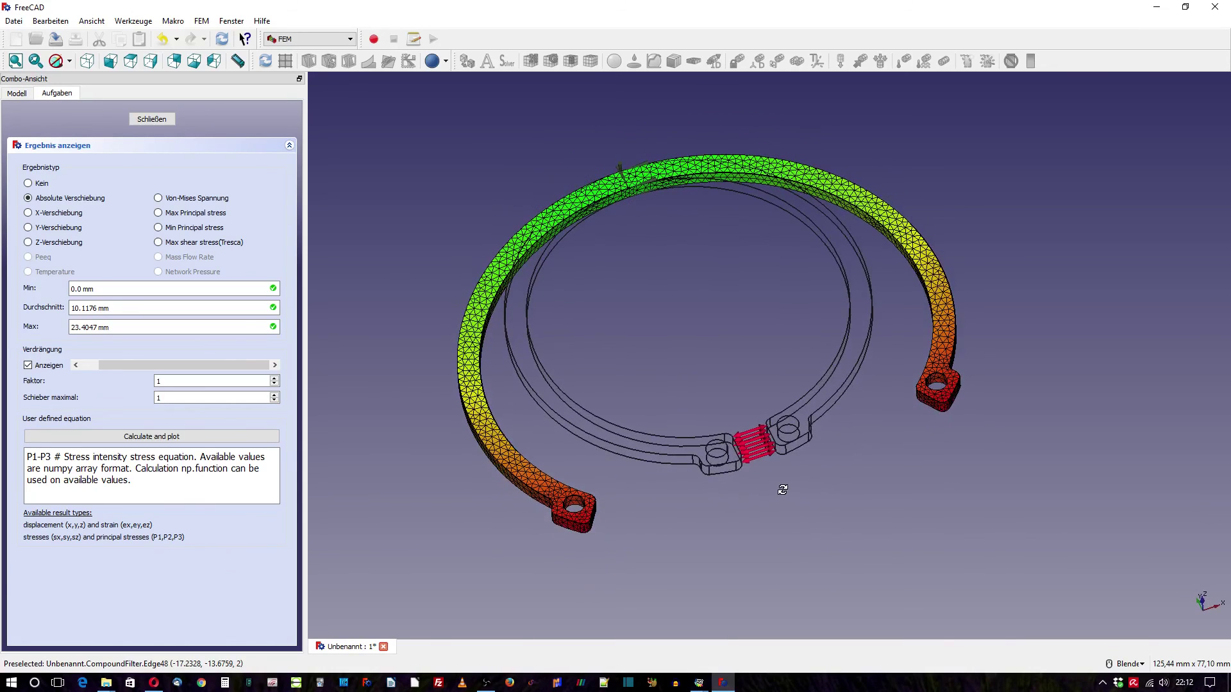
{"action": "scroll", "coordinate": [664, 478], "scroll_direction": "up", "scroll_amount": 2}
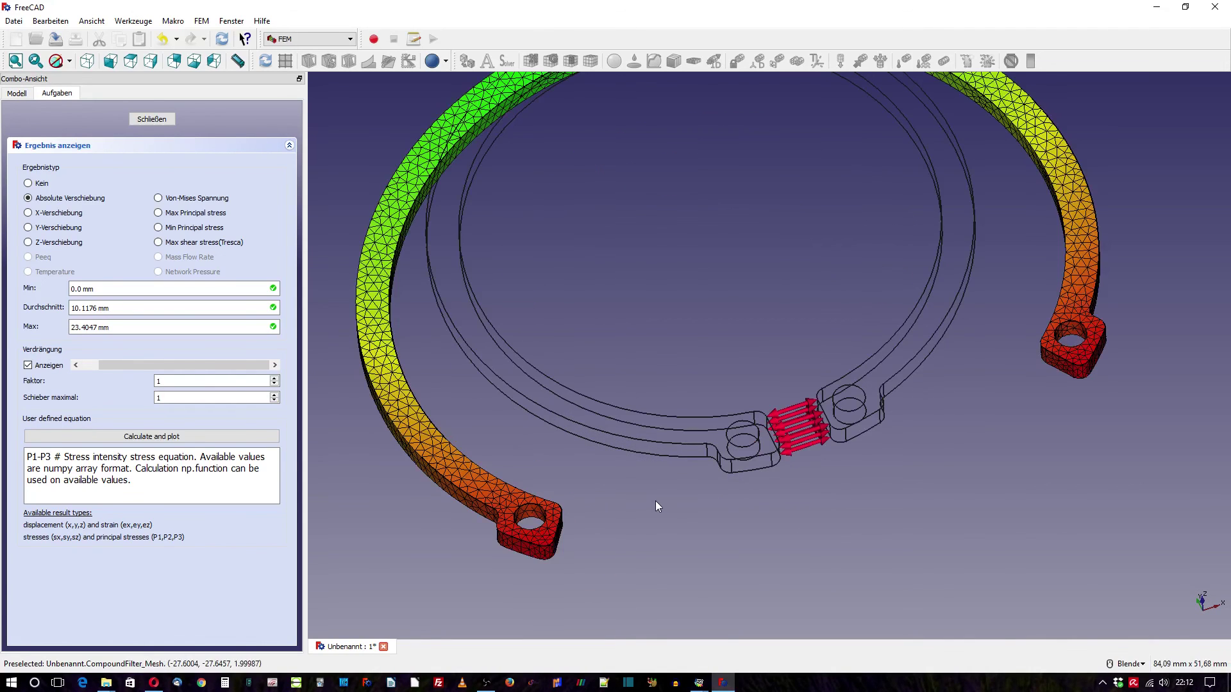